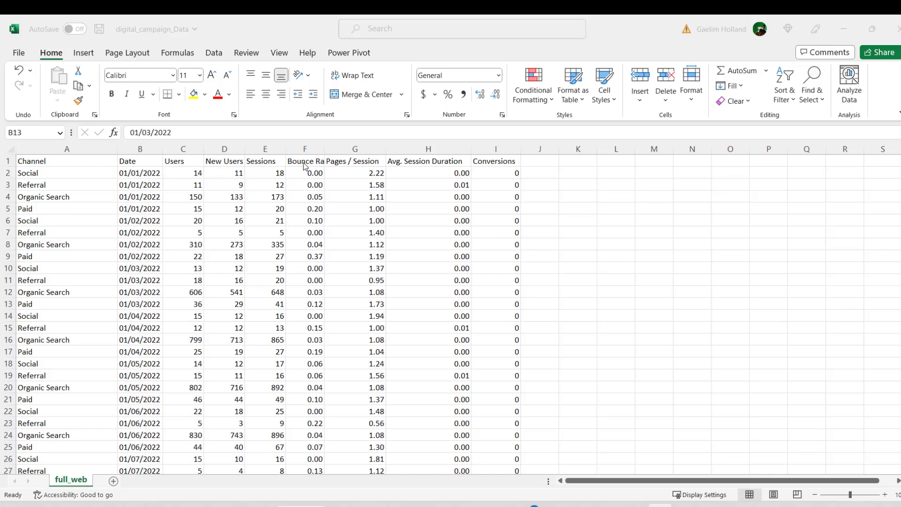
# Step: AutoFit the Bounce Rate column so that its full heading fits
pyautogui.click(325, 150)
pyautogui.doubleClick(325, 150)
pyautogui.click(326, 151)
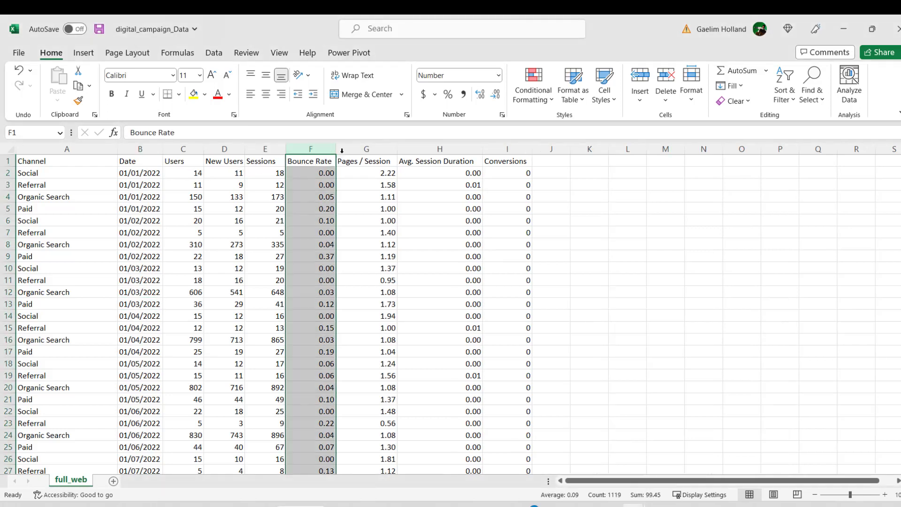
pyautogui.click(374, 169)
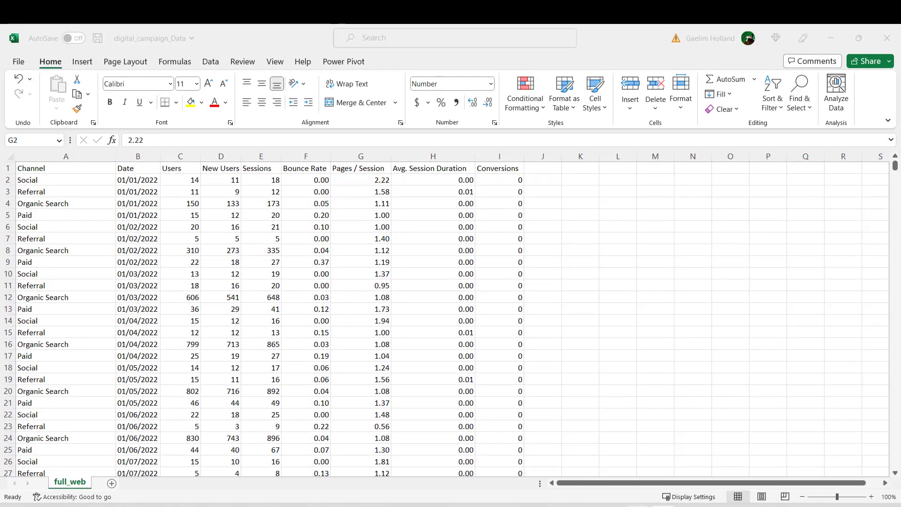
# Step: Switch to the Notepad question list and move "What recommendations can you provide?" below the 8-conversion question, without a blank line between questions
pyautogui.click(637, 506)
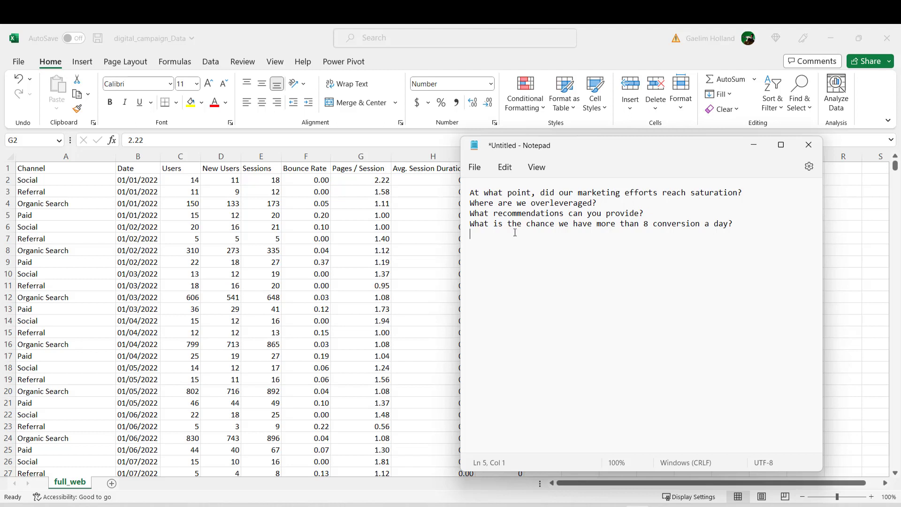
pyautogui.moveTo(644, 213); pyautogui.dragTo(722, 237)
pyautogui.click(650, 225)
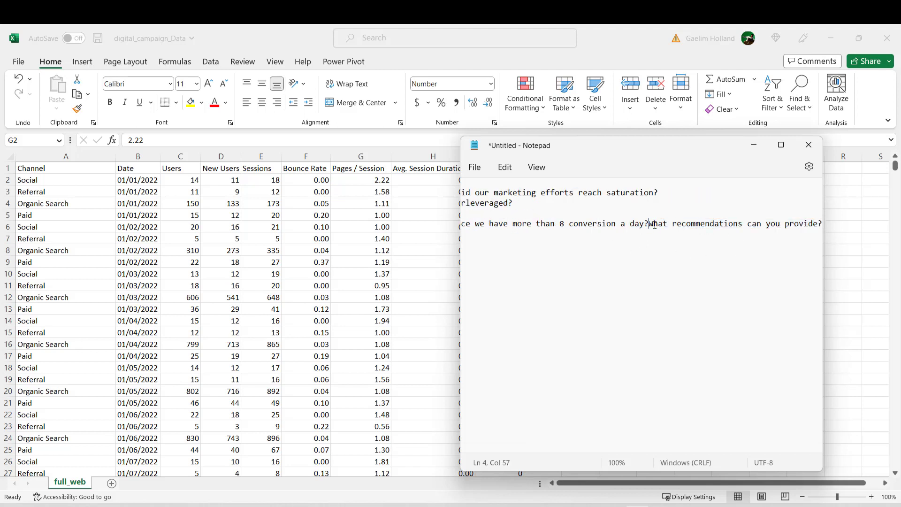
pyautogui.press('Return')
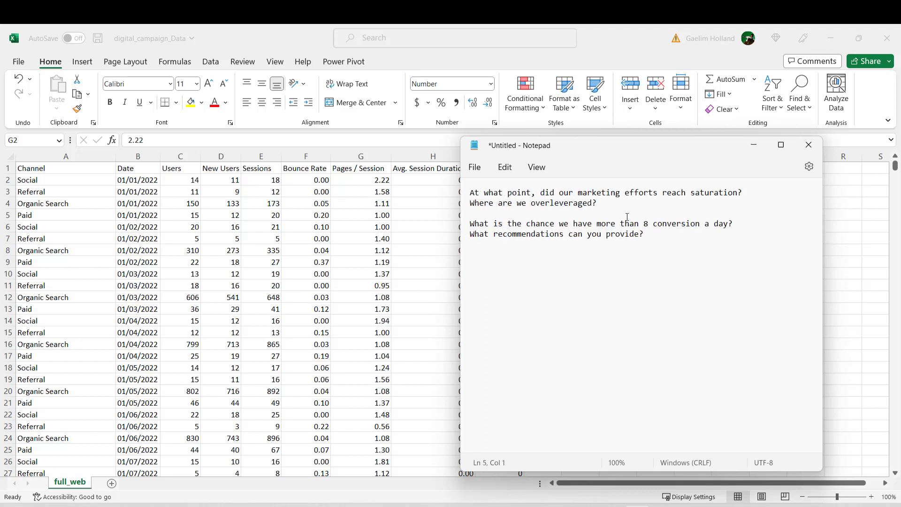
pyautogui.press('Delete')
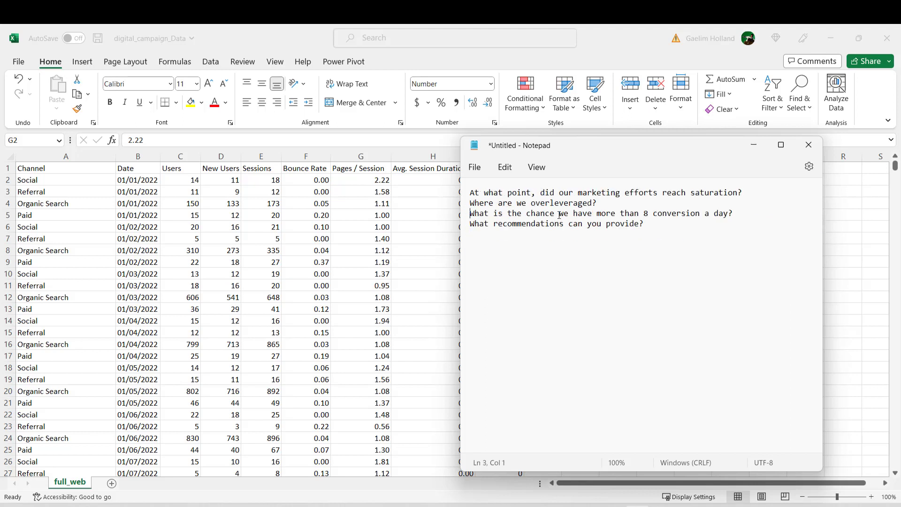
# Step: Move "Where are we overleveraged?" to the first line of the list, remove the stray space and blank line, and minimize Notepad
pyautogui.moveTo(612, 205); pyautogui.dragTo(471, 192)
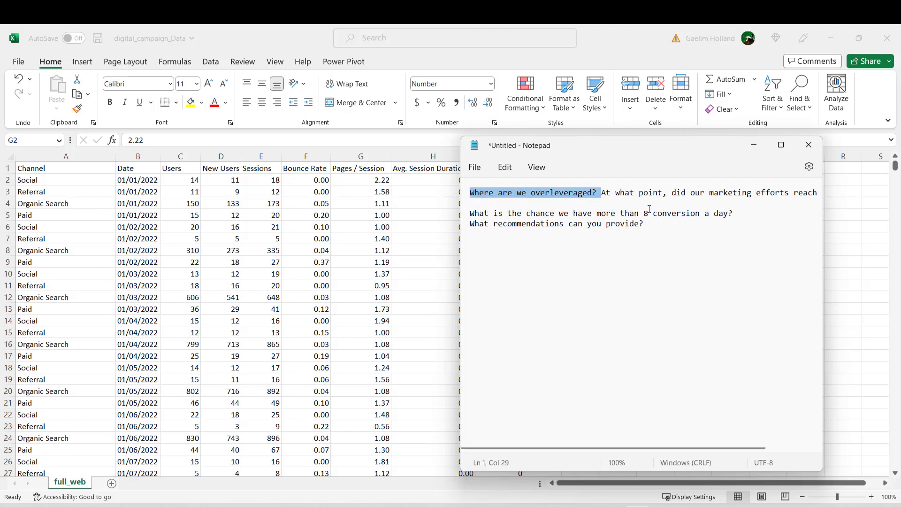
pyautogui.click(644, 204)
pyautogui.click(596, 193)
pyautogui.press('Return')
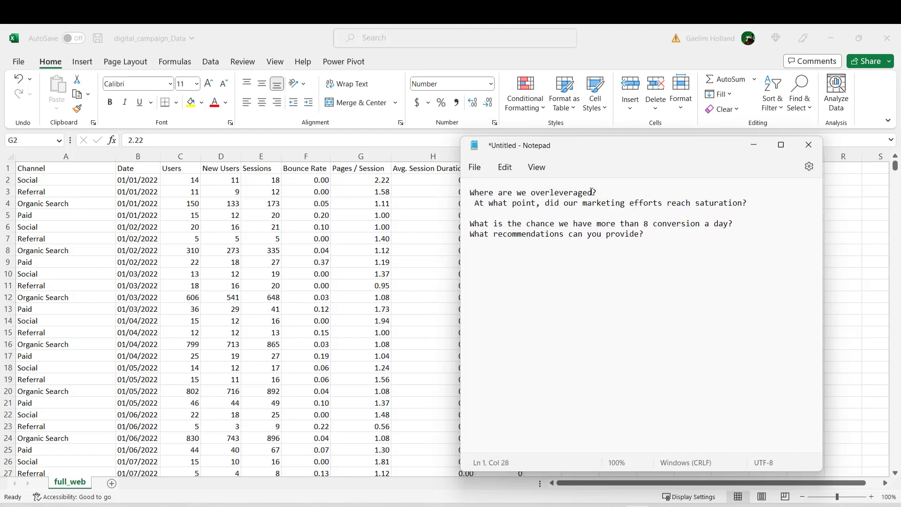
pyautogui.press('Delete')
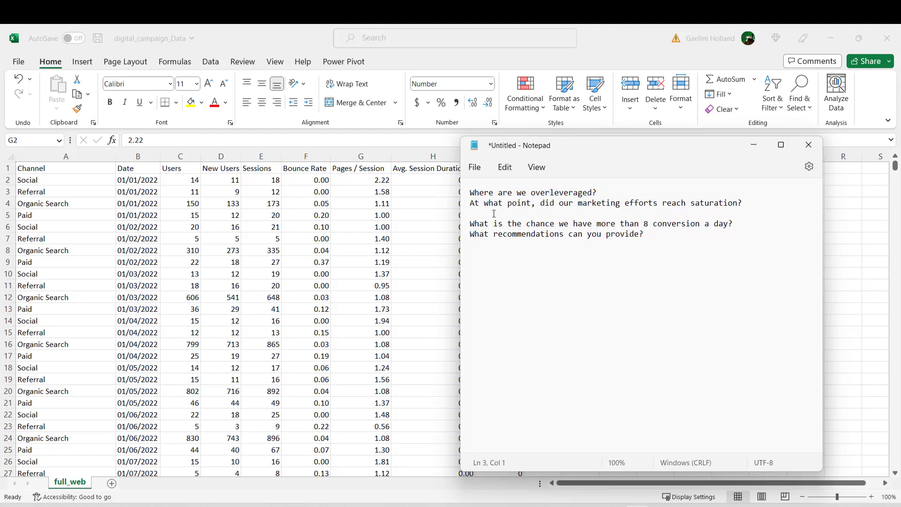
pyautogui.press('Delete')
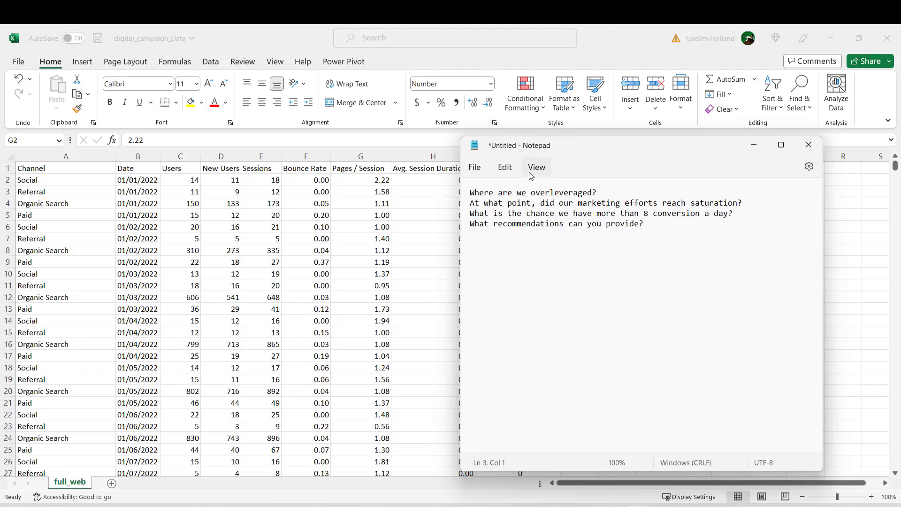
pyautogui.moveTo(592, 156); pyautogui.dragTo(601, 173)
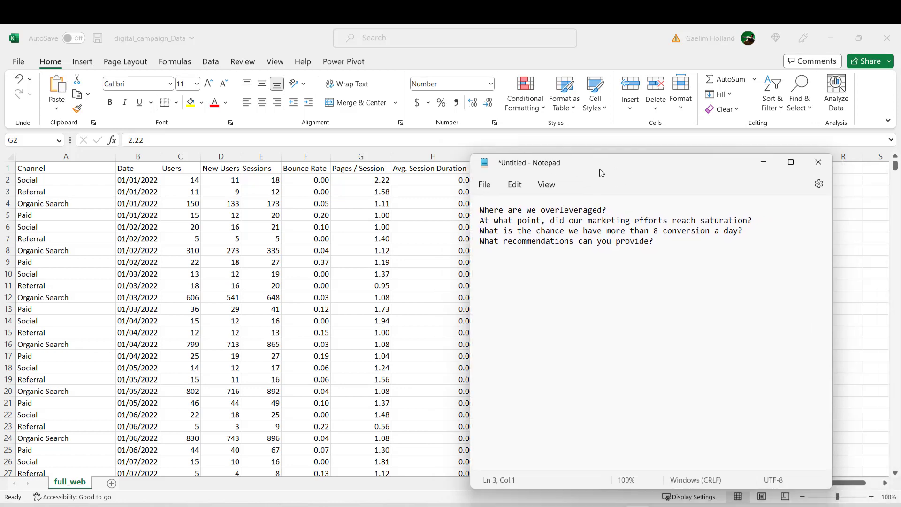
pyautogui.click(764, 162)
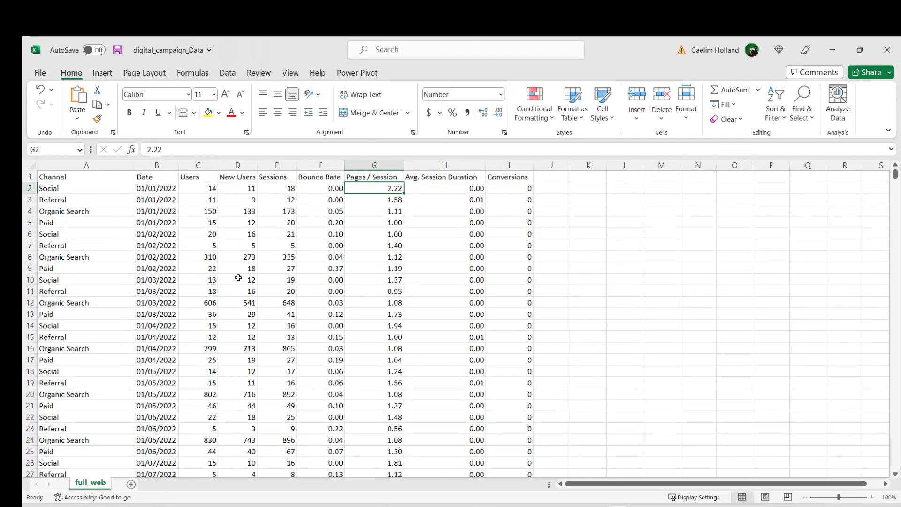
# Step: Create a PivotTable from the range full_web!$A$1:$I$1119 on a new worksheet
pyautogui.click(277, 280)
pyautogui.click(102, 73)
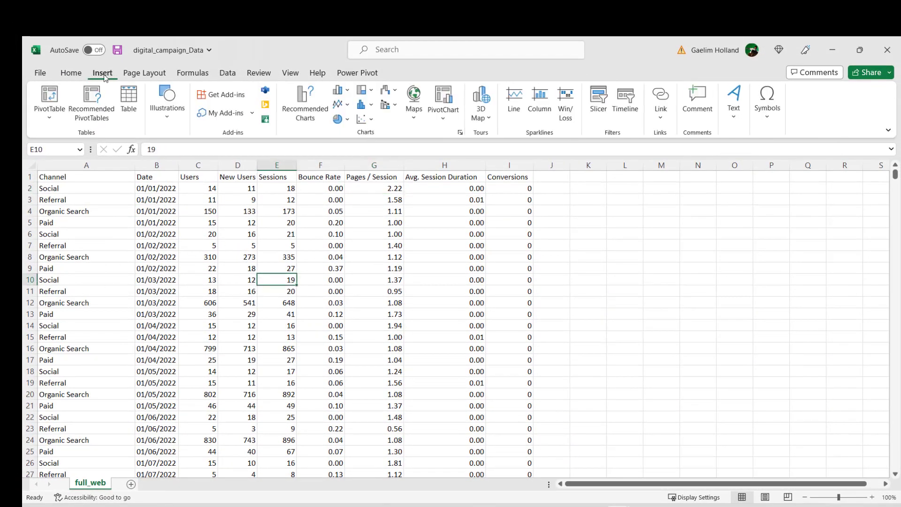
pyautogui.click(47, 123)
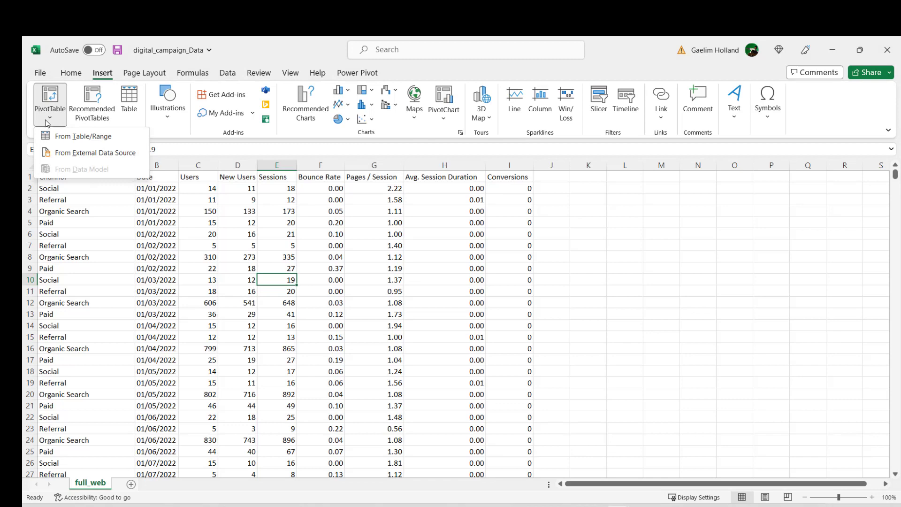
pyautogui.click(77, 136)
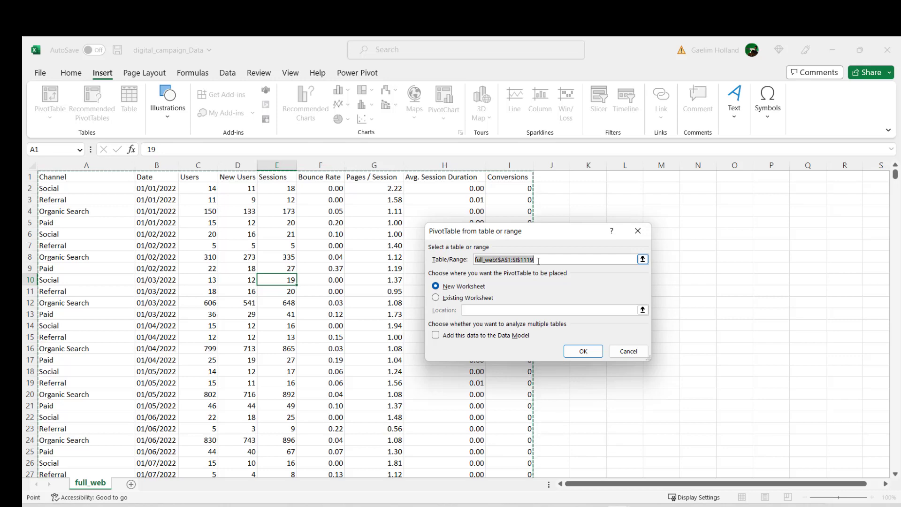
pyautogui.click(582, 352)
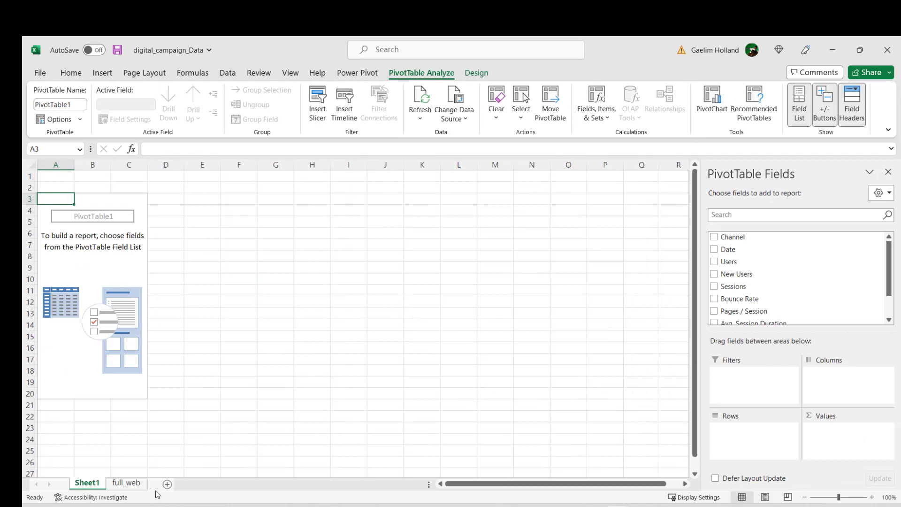
# Step: Rename the new PivotTable worksheet as Pivot
pyautogui.rightClick(90, 487)
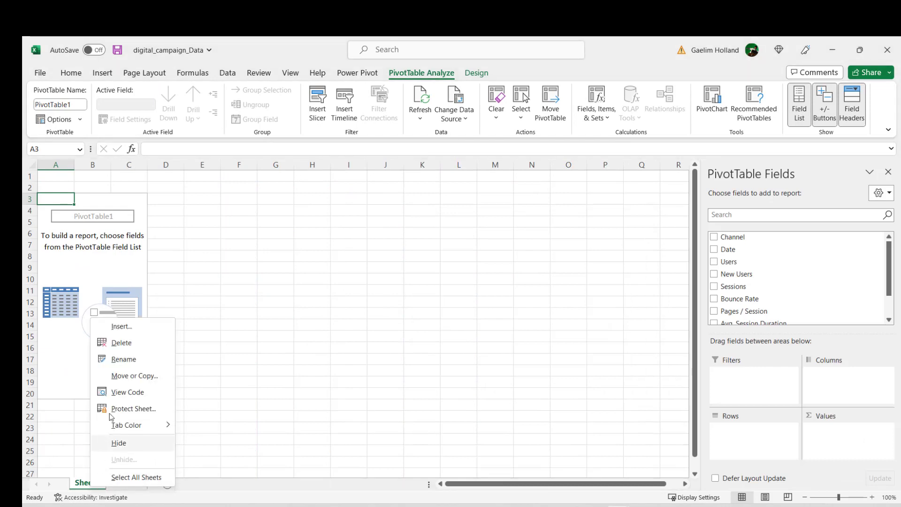
pyautogui.click(124, 359)
pyautogui.write('Pivot')
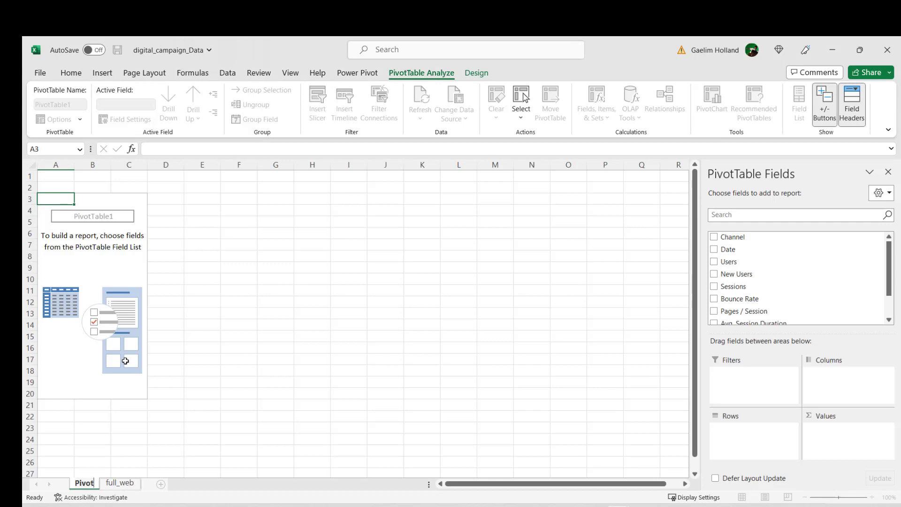
pyautogui.click(249, 326)
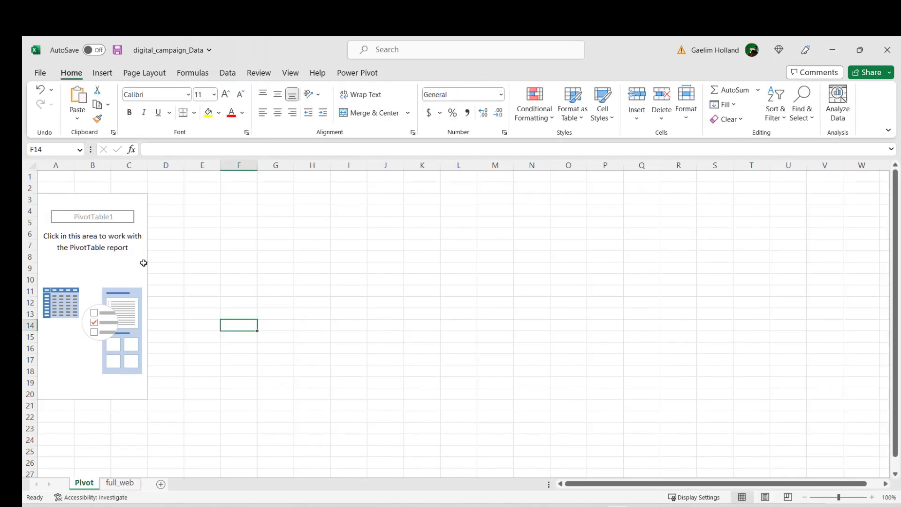
# Step: Build the PivotTable with Channel as rows and the sum of Sessions as values
pyautogui.click(144, 263)
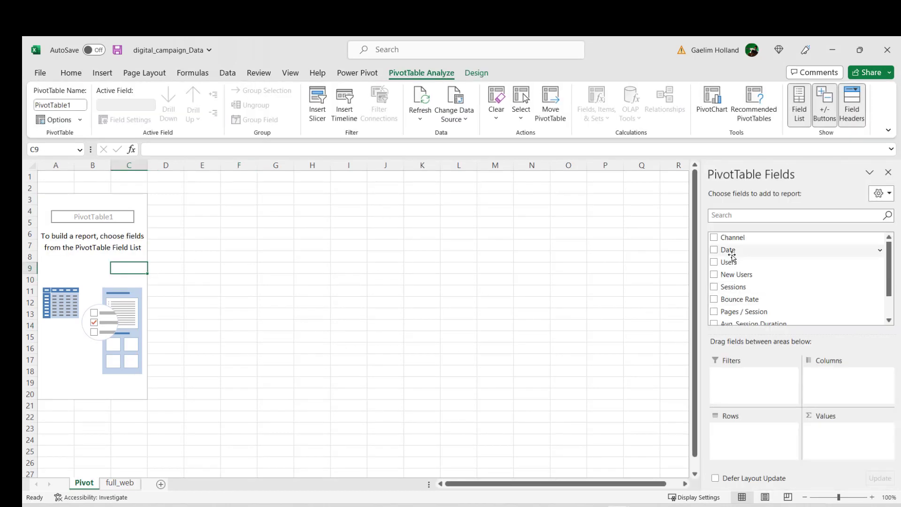
pyautogui.moveTo(738, 237); pyautogui.dragTo(750, 438)
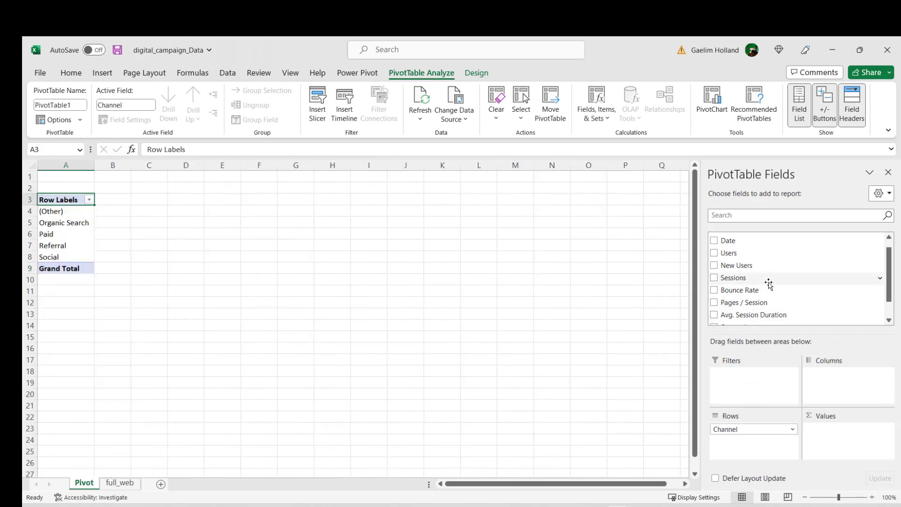
pyautogui.moveTo(750, 278); pyautogui.dragTo(843, 431)
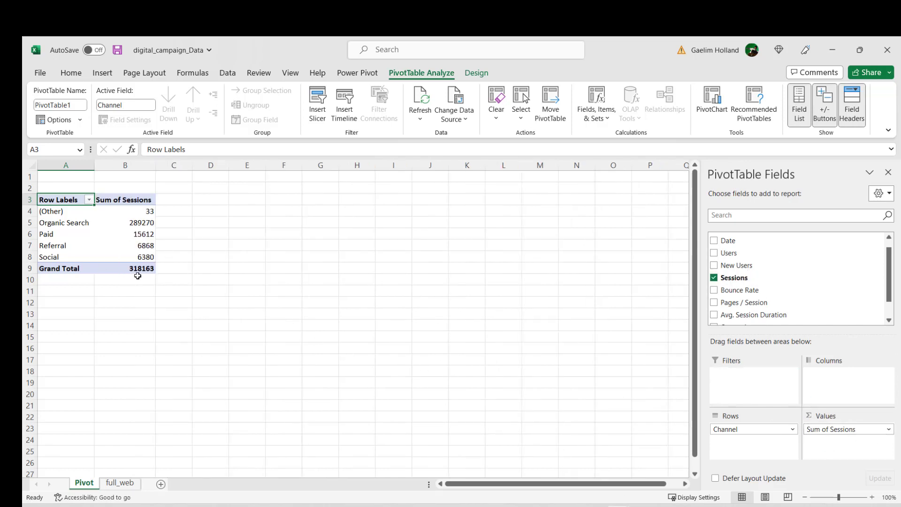
# Step: Show the Sum of Sessions values as % of Grand Total
pyautogui.click(112, 202)
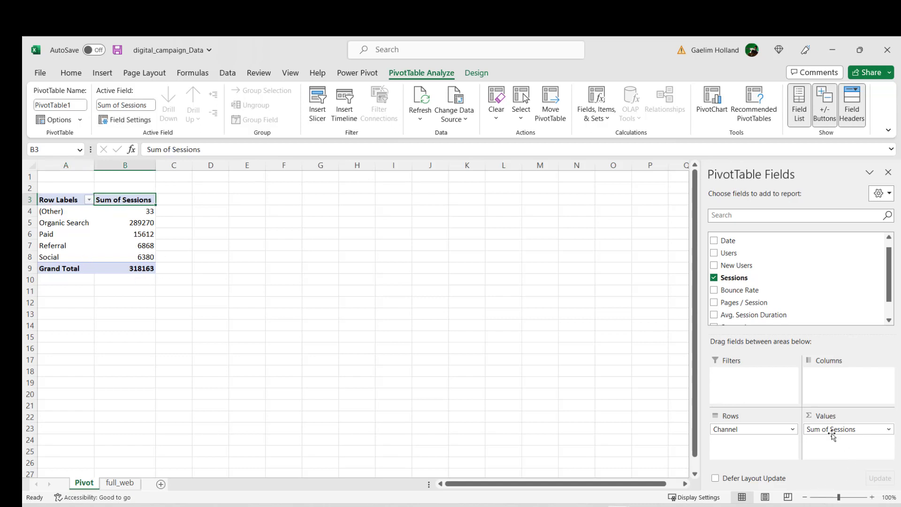
pyautogui.click(866, 430)
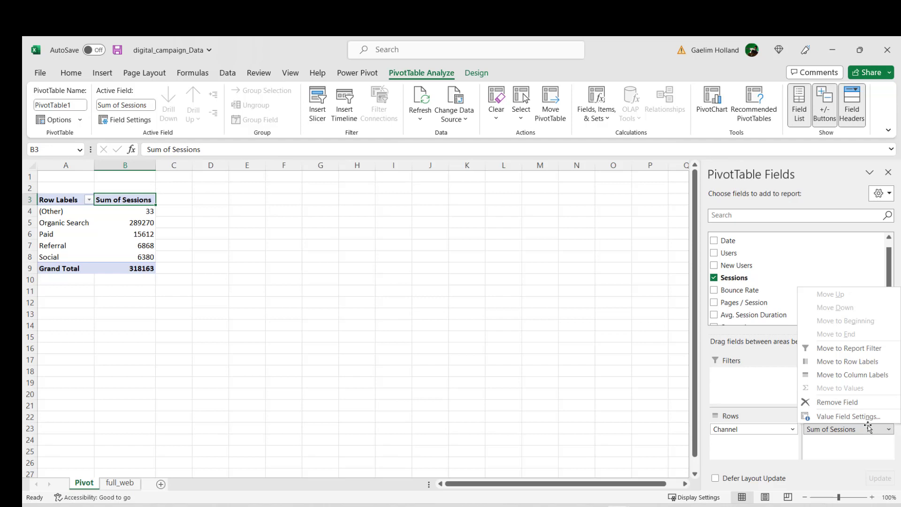
pyautogui.click(860, 416)
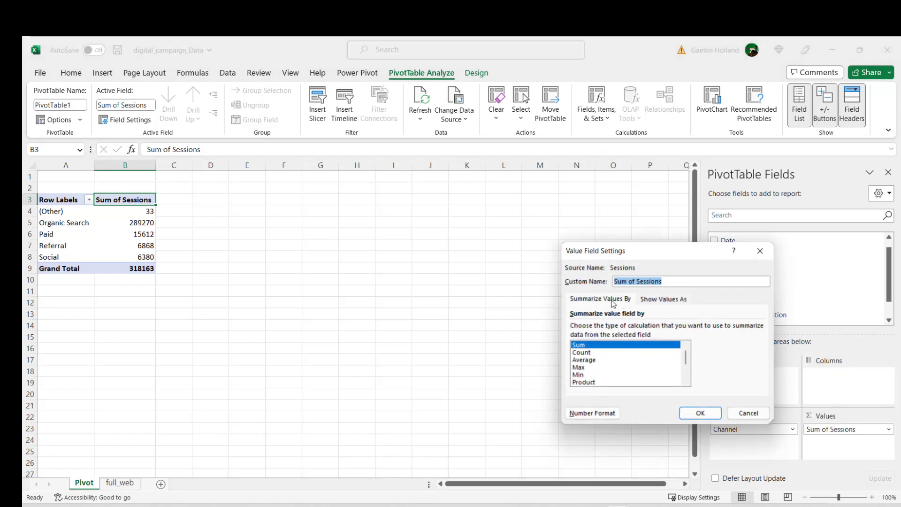
pyautogui.click(652, 301)
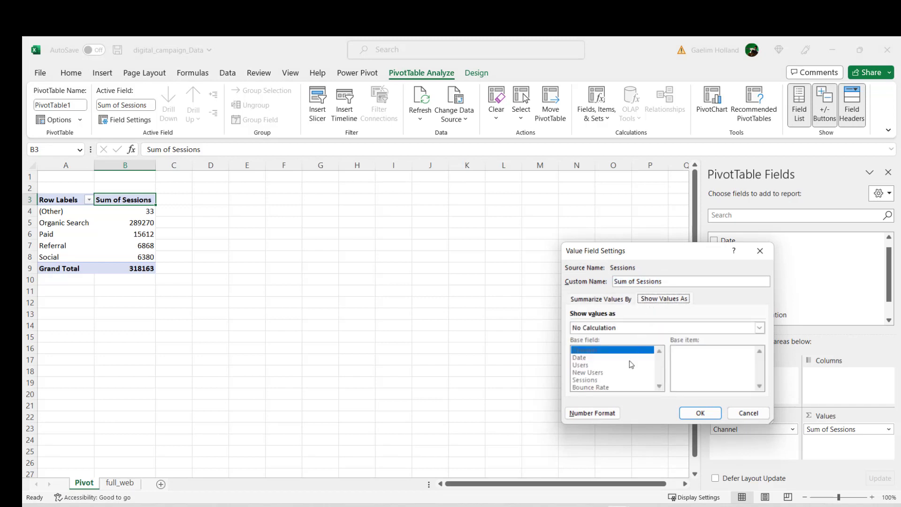
pyautogui.click(760, 328)
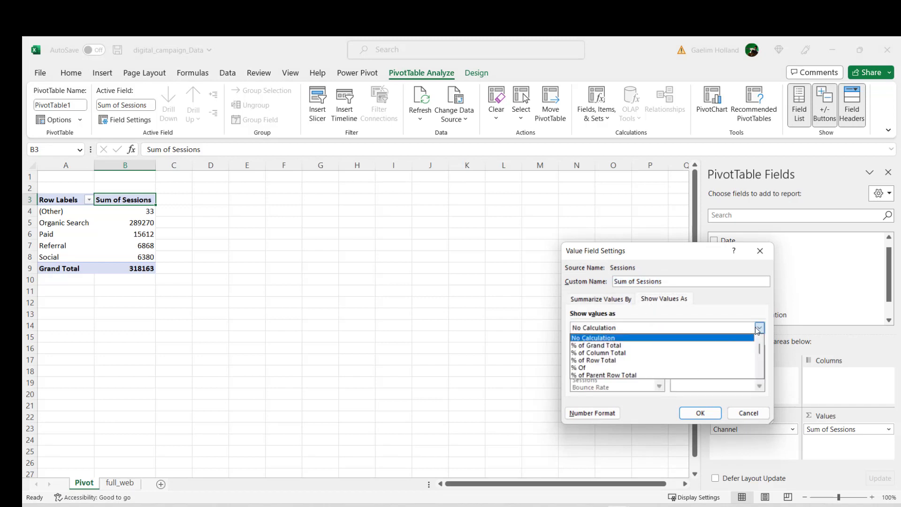
pyautogui.click(695, 345)
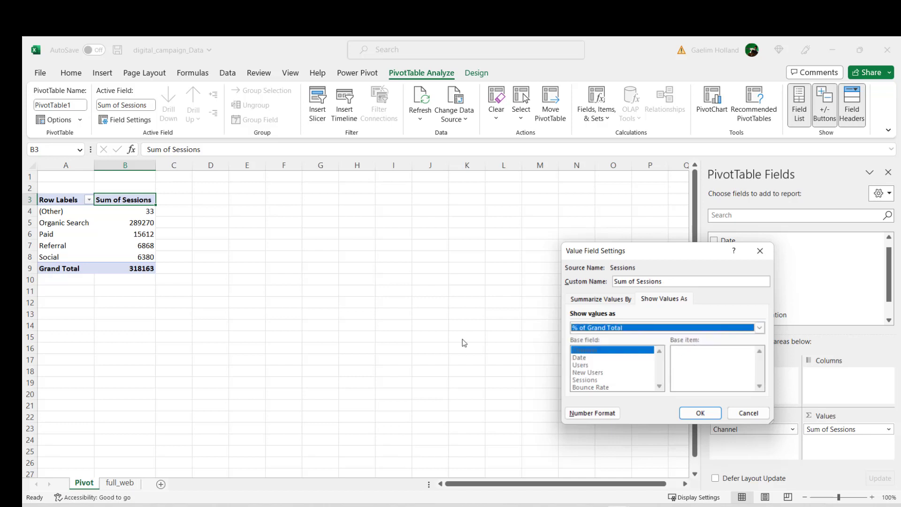
pyautogui.click(700, 414)
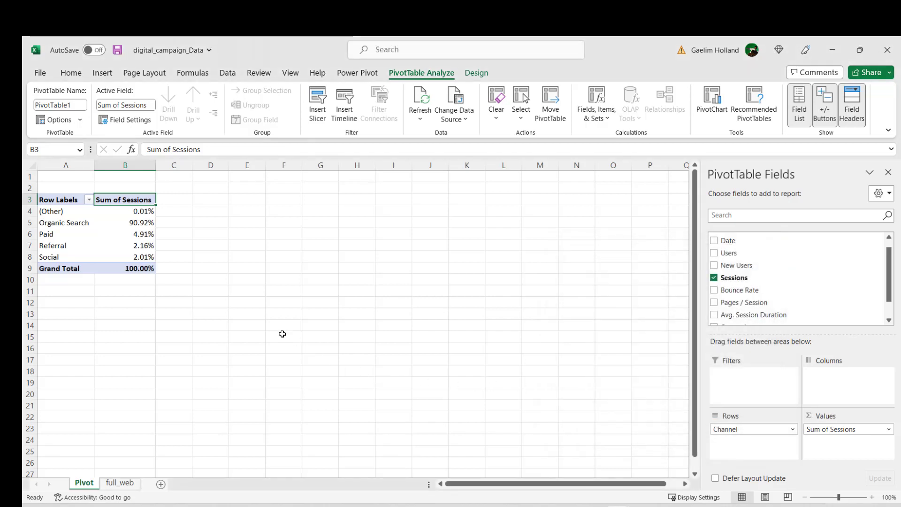
pyautogui.click(139, 235)
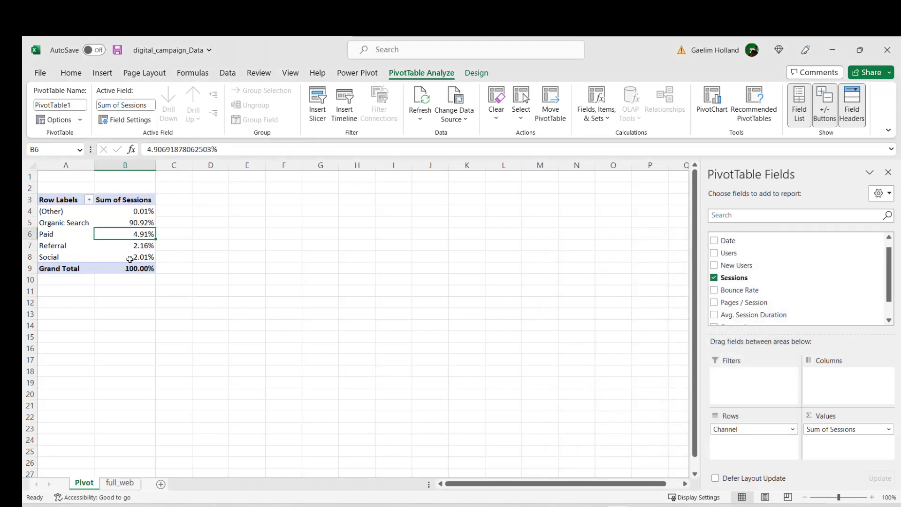
pyautogui.moveTo(61, 212); pyautogui.dragTo(121, 267)
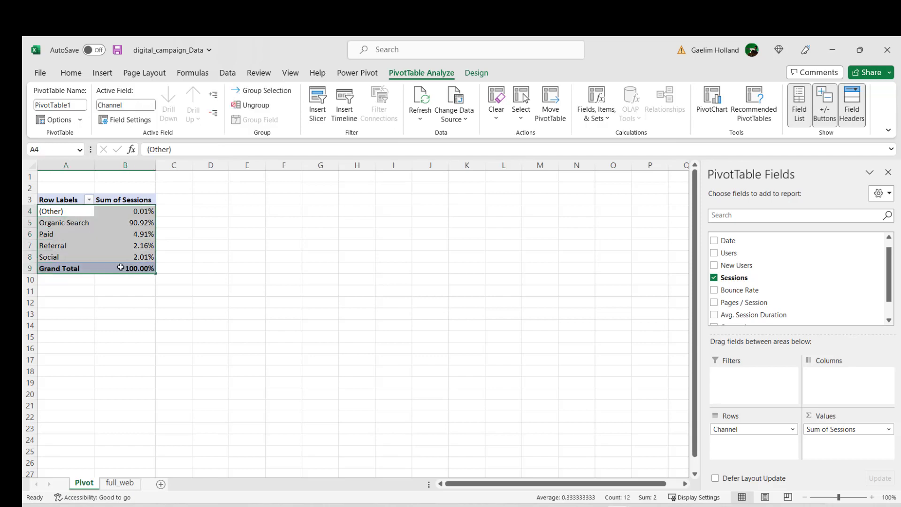
pyautogui.click(149, 245)
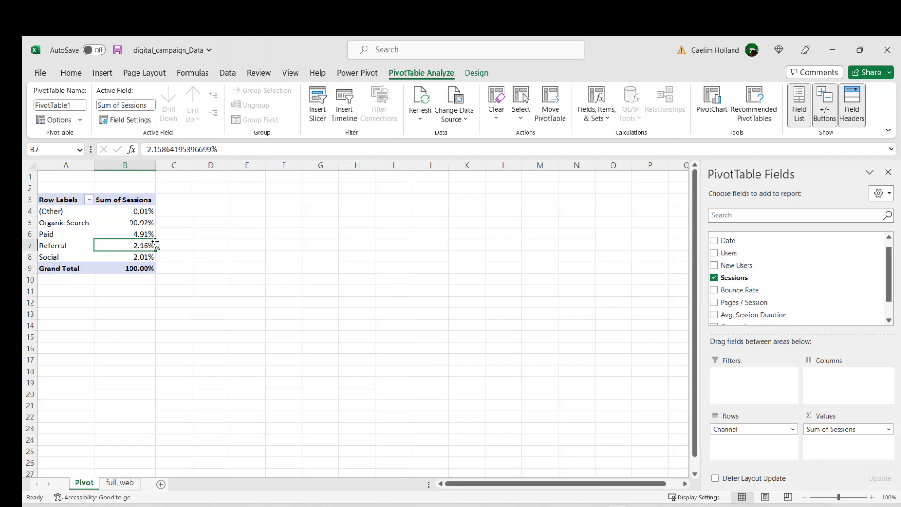
# Step: Insert a pie PivotChart from the Sum of Sessions by Channel PivotTable
pyautogui.click(144, 233)
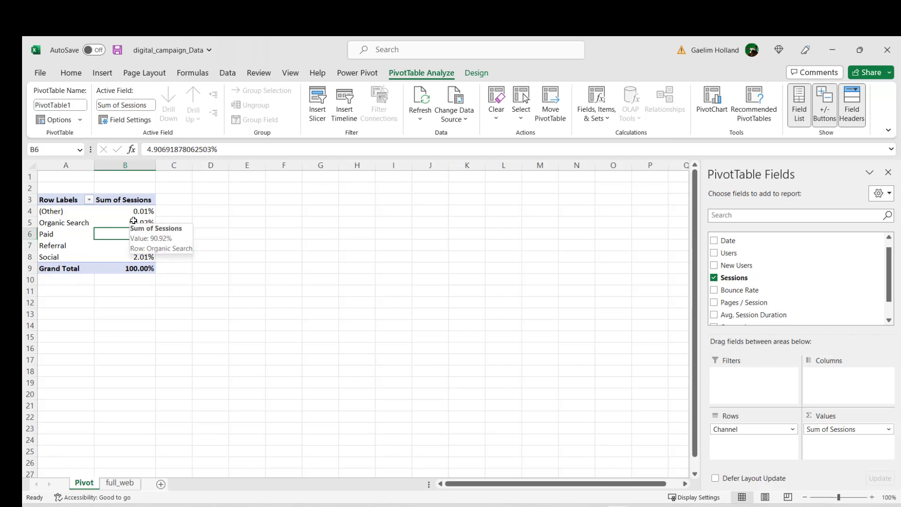
pyautogui.click(108, 73)
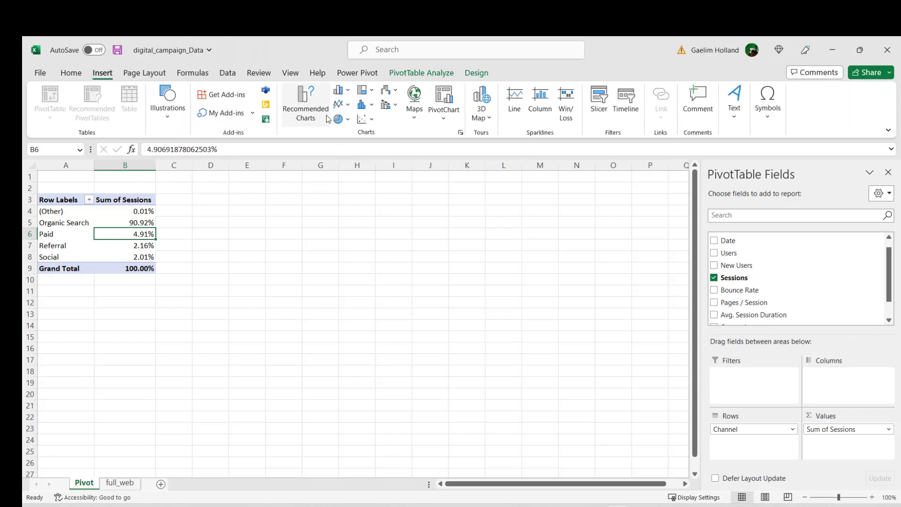
pyautogui.click(444, 101)
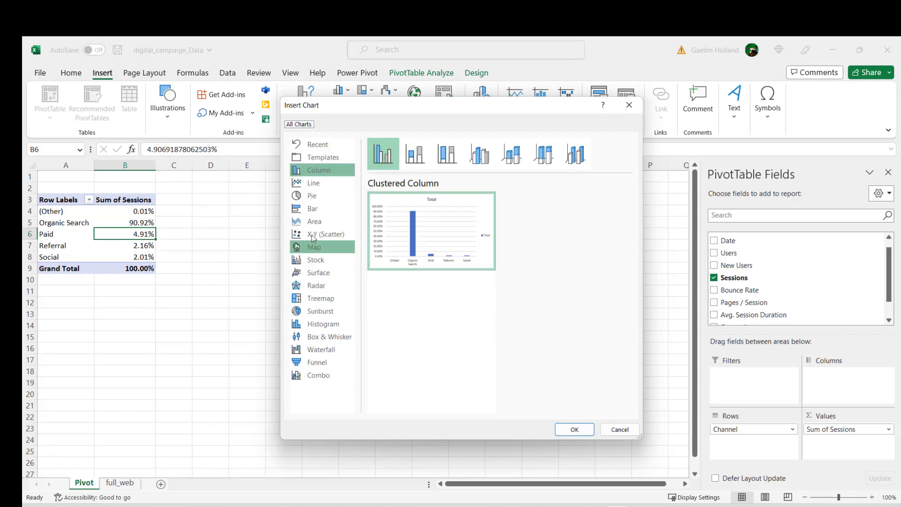
pyautogui.click(314, 197)
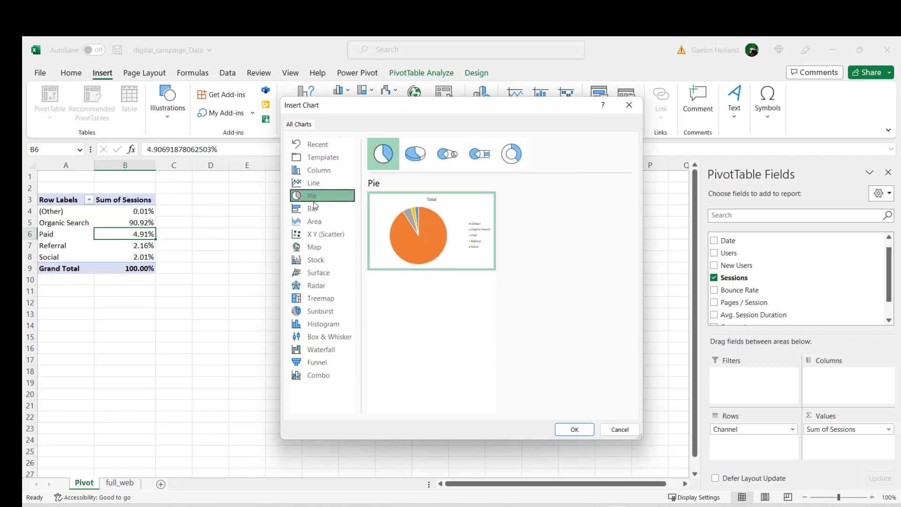
pyautogui.click(573, 429)
pyautogui.moveTo(374, 352)
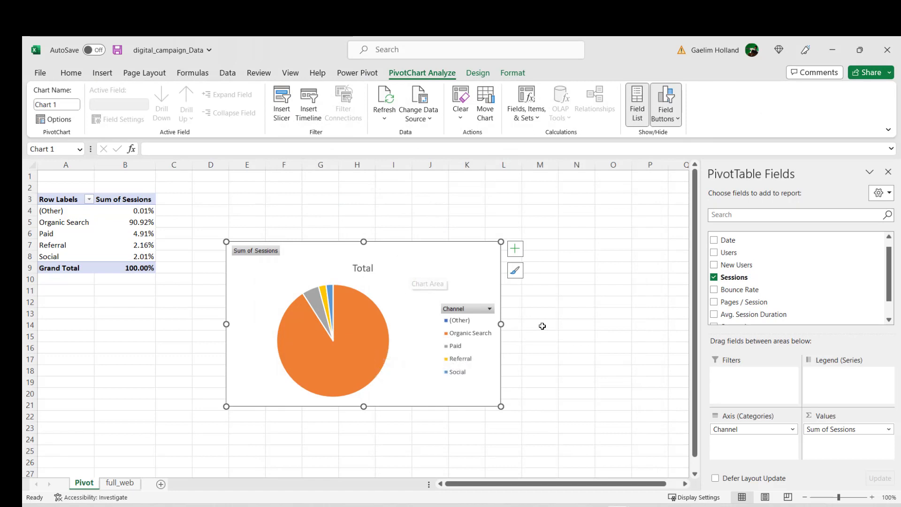
# Step: Add data labels to the pie chart and move the Paid and Referral labels apart so they stop overlapping
pyautogui.click(514, 249)
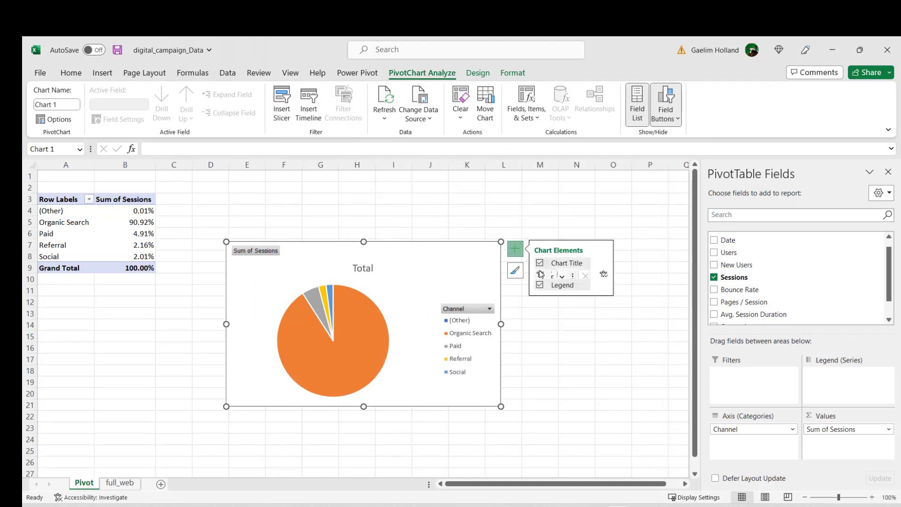
pyautogui.click(540, 274)
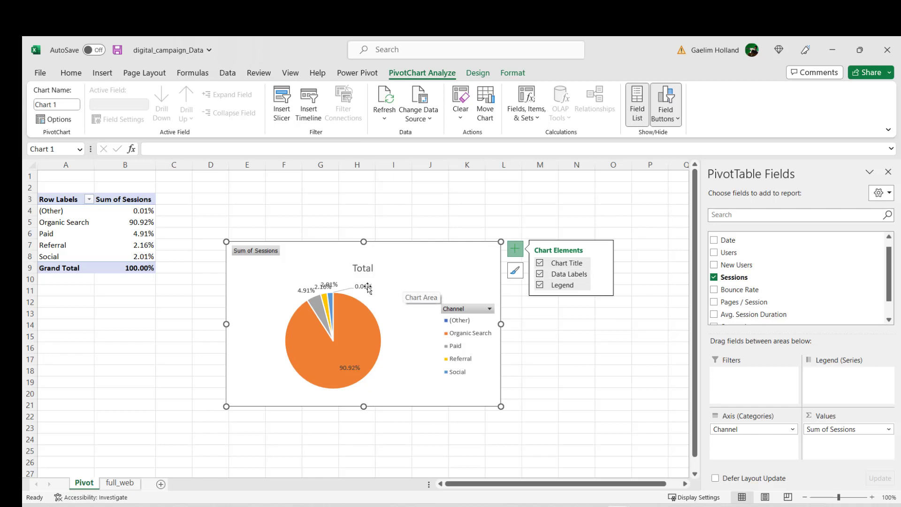
pyautogui.click(299, 290)
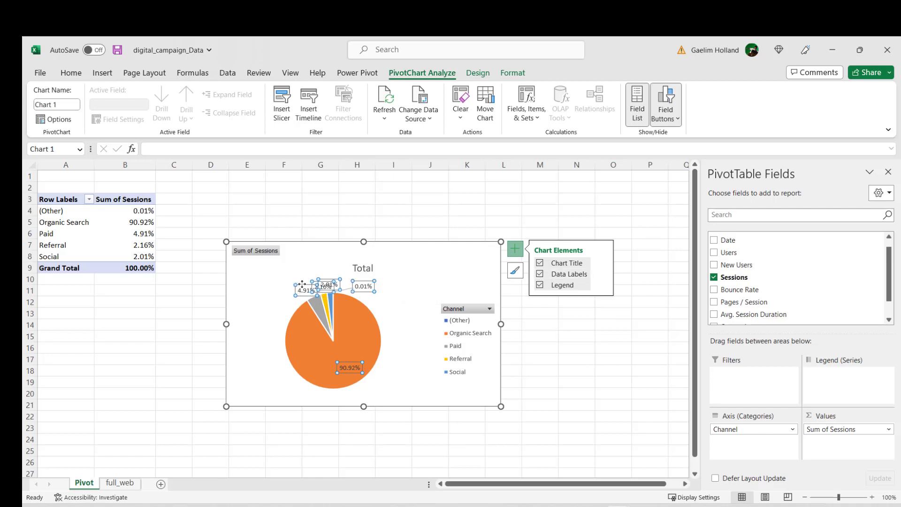
pyautogui.moveTo(299, 291); pyautogui.dragTo(261, 291)
pyautogui.click(322, 286)
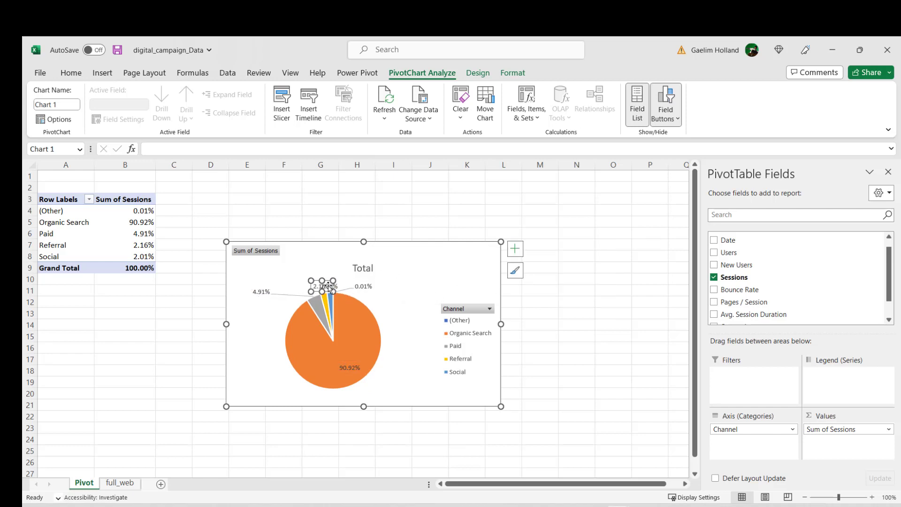
pyautogui.moveTo(329, 288); pyautogui.dragTo(332, 273)
pyautogui.click(396, 329)
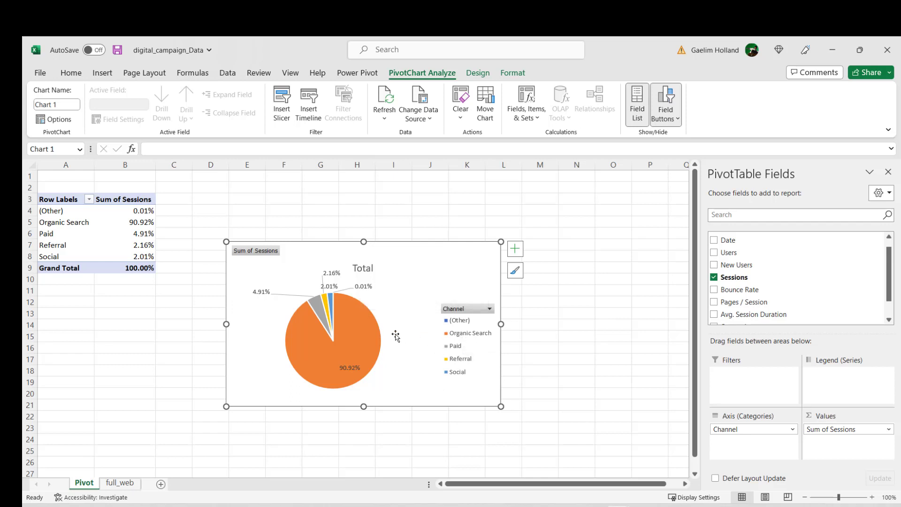
# Step: Format the pie chart's data labels to show the category name and percentage instead of the value
pyautogui.click(364, 287)
pyautogui.rightClick(365, 287)
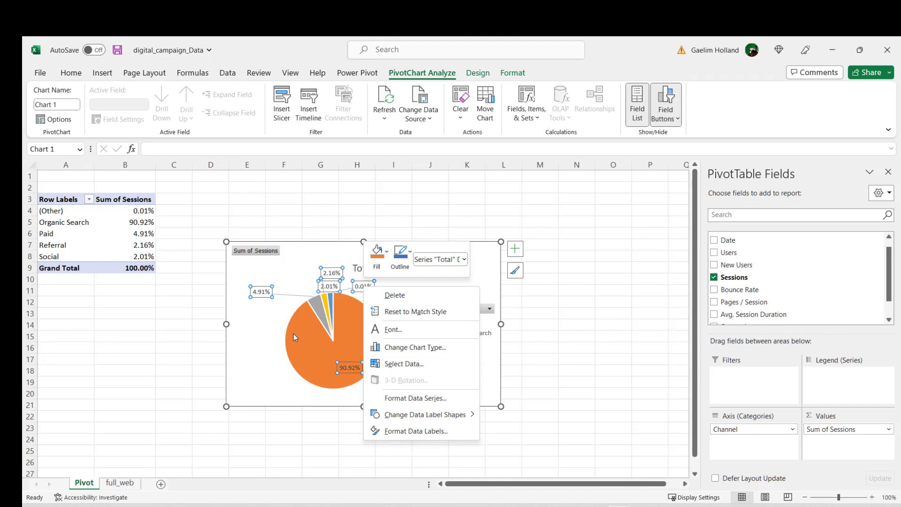
pyautogui.press('Escape')
pyautogui.rightClick(368, 291)
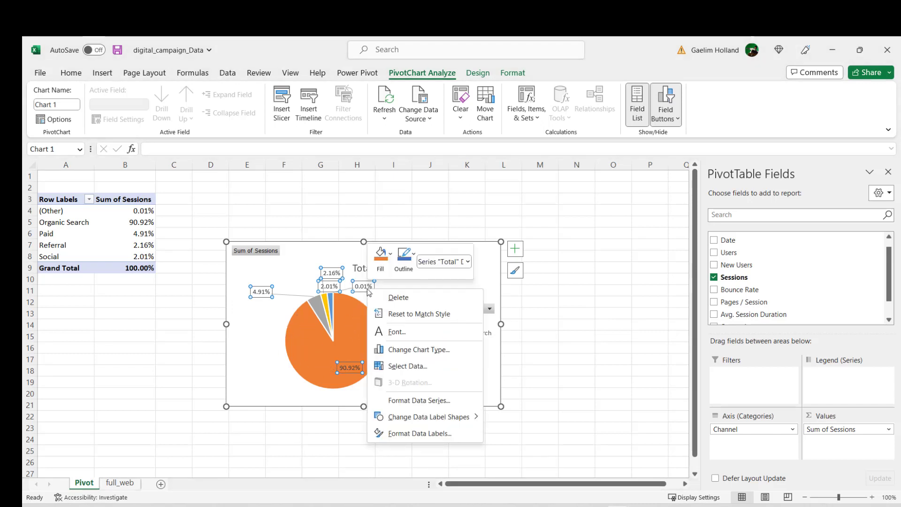
pyautogui.click(424, 433)
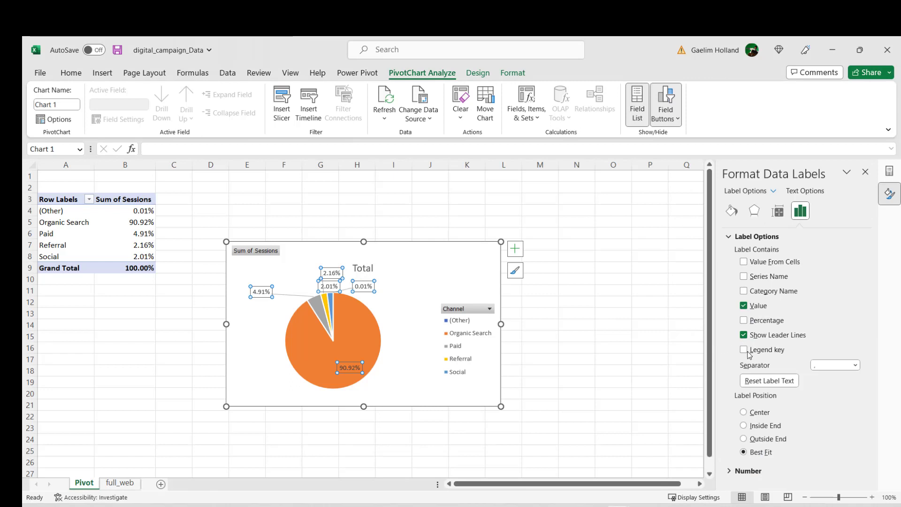
pyautogui.click(744, 320)
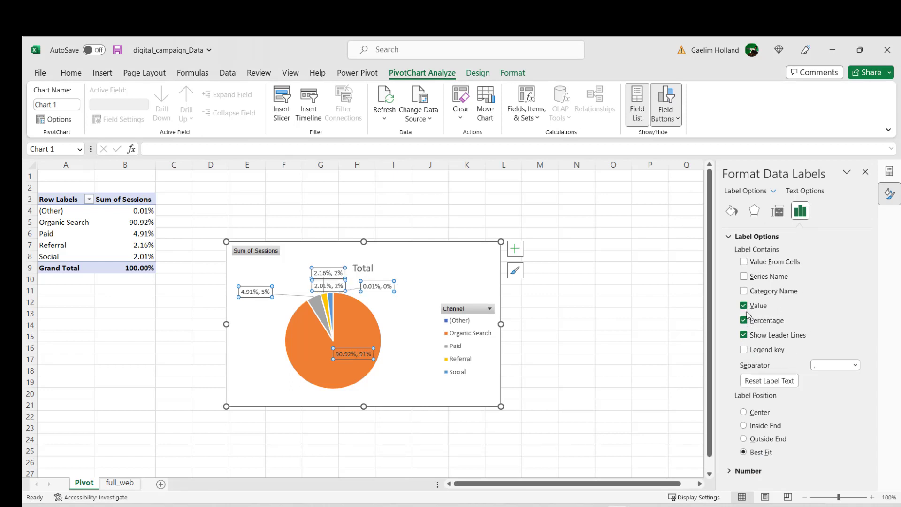
pyautogui.click(746, 308)
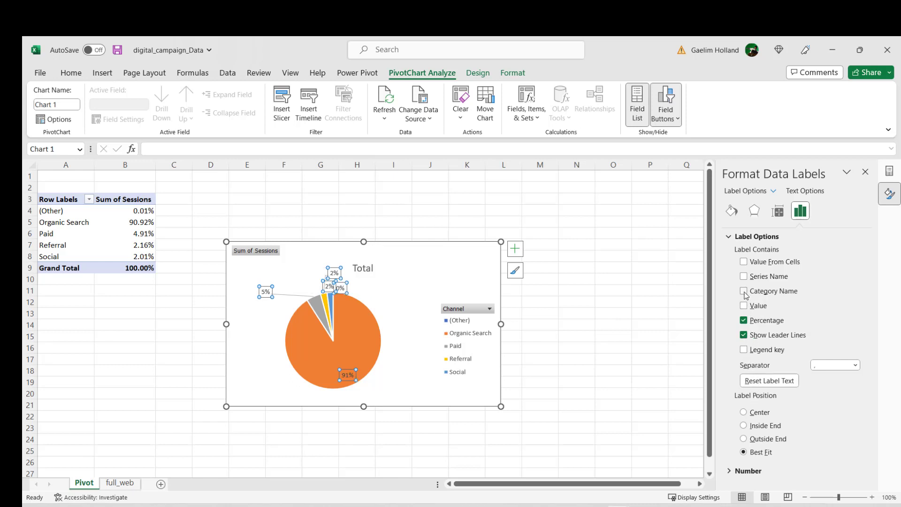
pyautogui.click(744, 276)
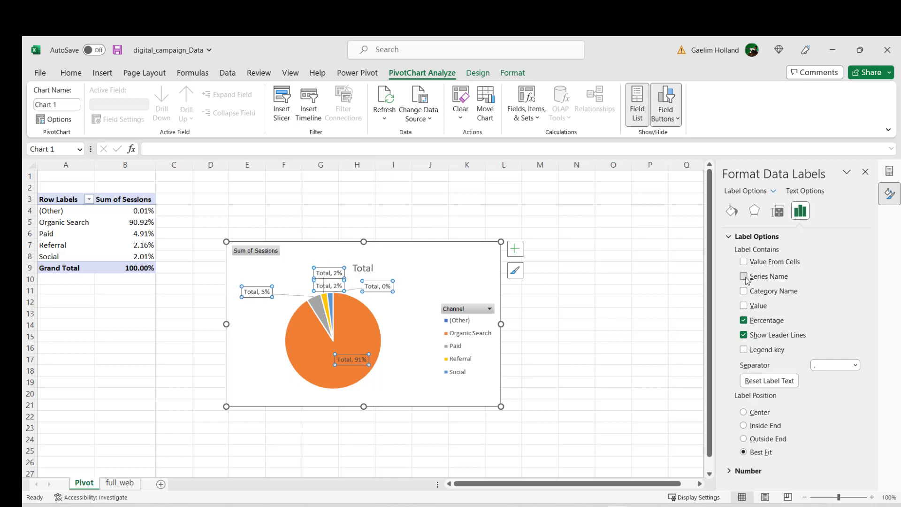
pyautogui.click(744, 291)
pyautogui.click(406, 326)
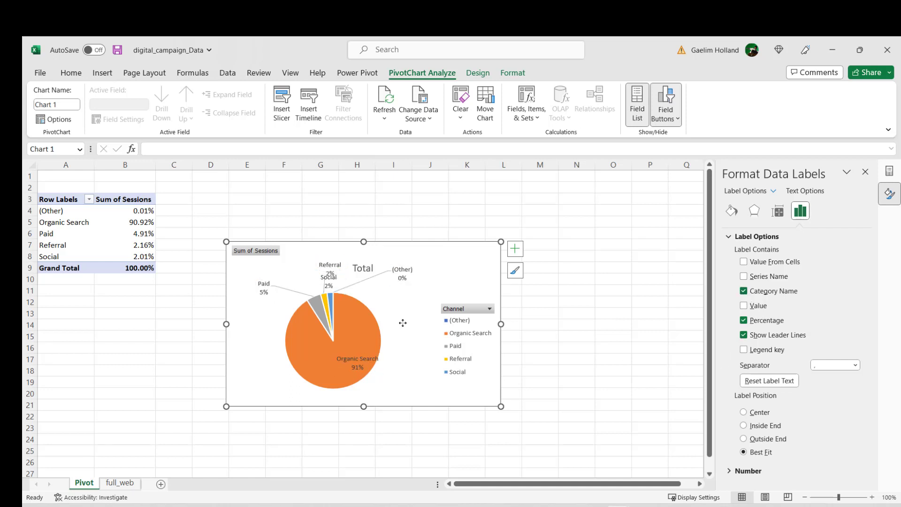
# Step: Reposition the Organic Search label slightly higher and move the Social label between the Paid and Referral labels
pyautogui.click(325, 287)
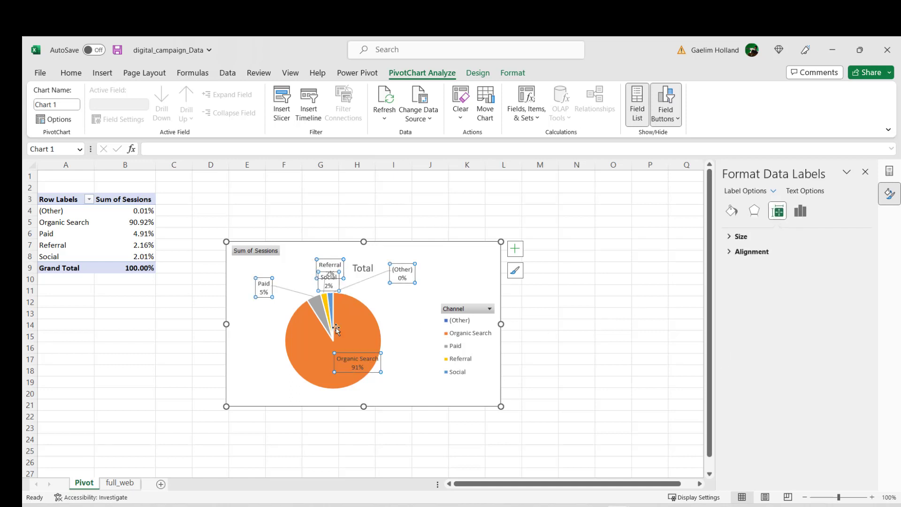
pyautogui.moveTo(354, 351); pyautogui.dragTo(360, 340)
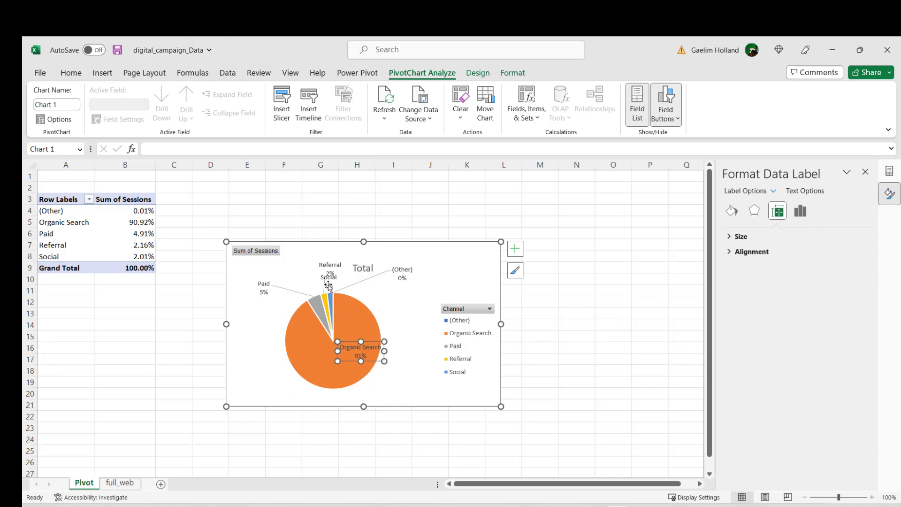
pyautogui.click(327, 281)
pyautogui.moveTo(324, 272); pyautogui.dragTo(293, 270)
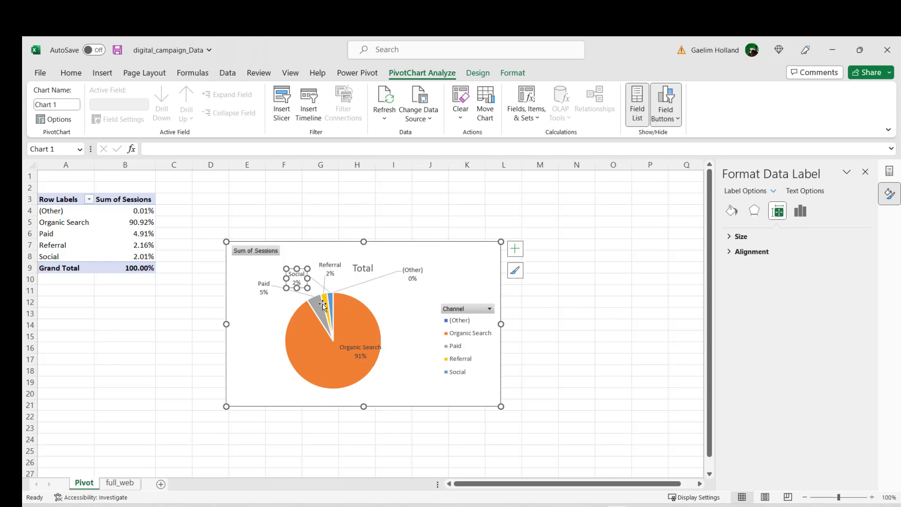
# Step: Move the sessions pie chart away from the PivotTable to about columns I to P, rows 3 to 17
pyautogui.click(425, 399)
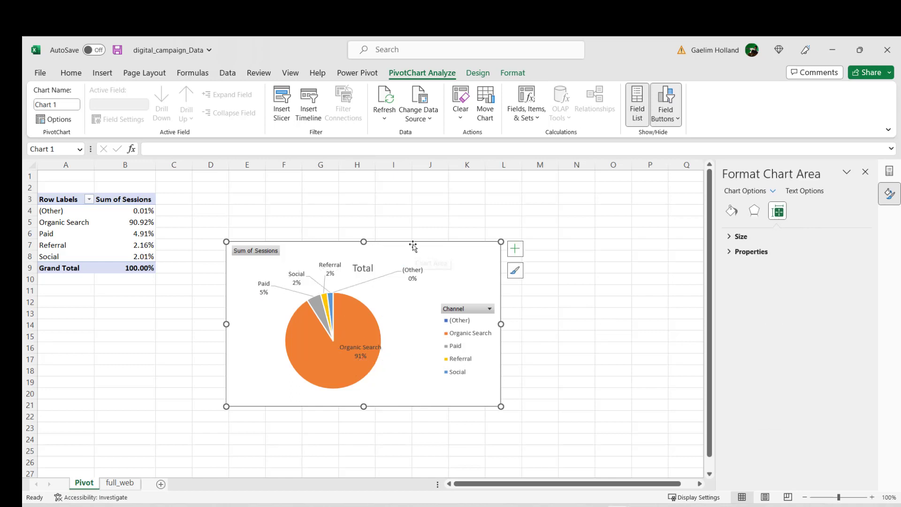
pyautogui.moveTo(414, 245); pyautogui.dragTo(579, 198)
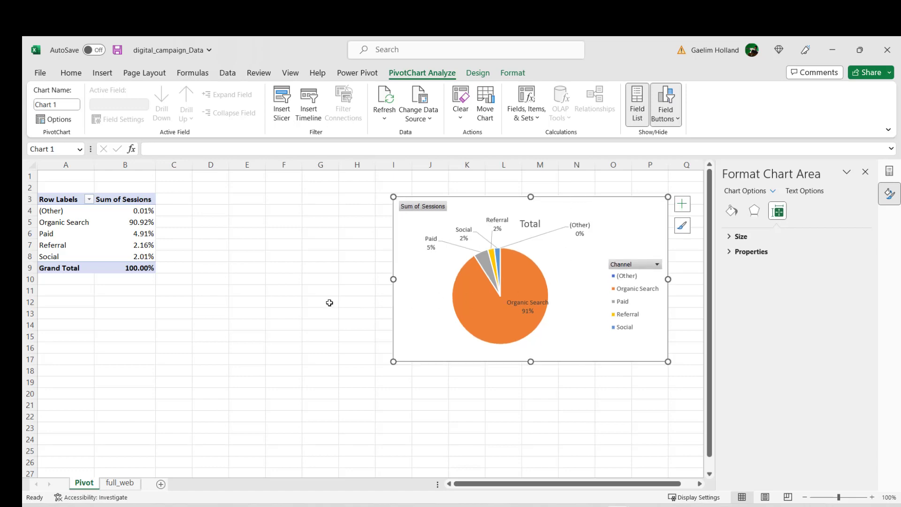
pyautogui.click(262, 312)
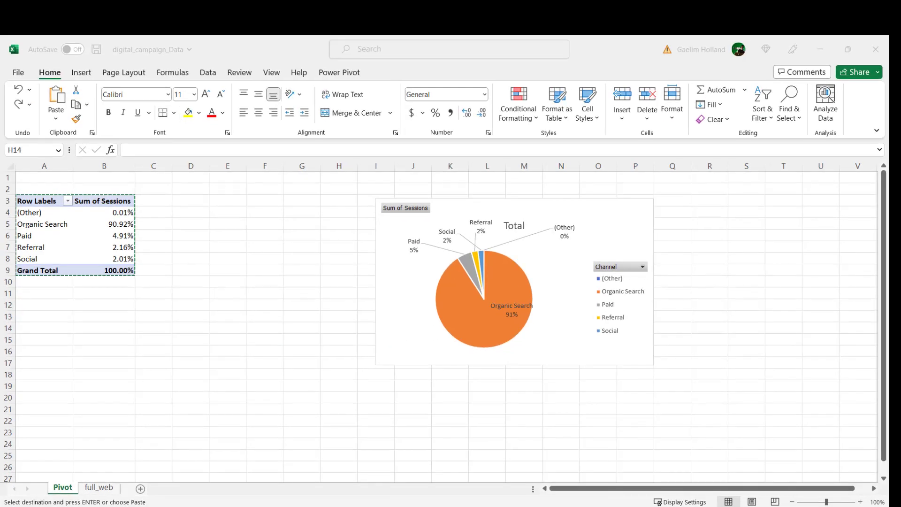
# Step: Copy the sessions PivotTable in A3:B9 and paste it at cell A16
pyautogui.moveTo(28, 201); pyautogui.dragTo(96, 274)
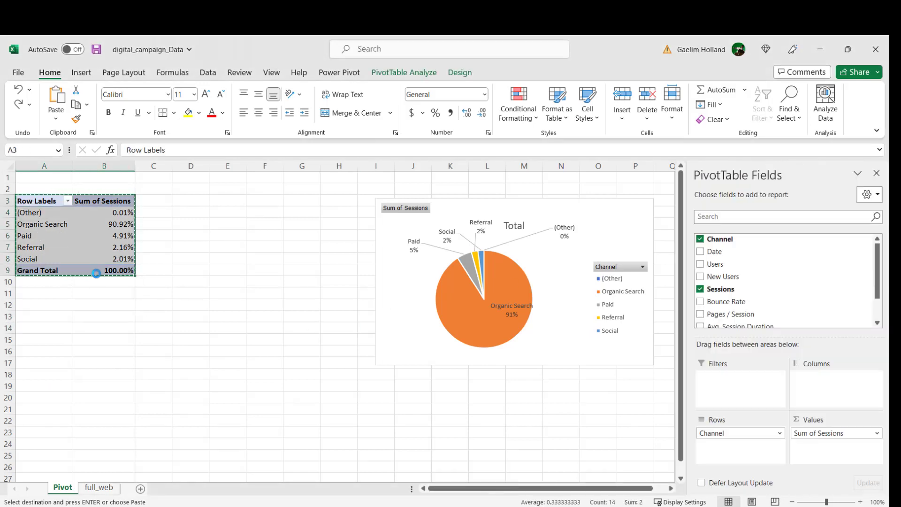
pyautogui.click(52, 350)
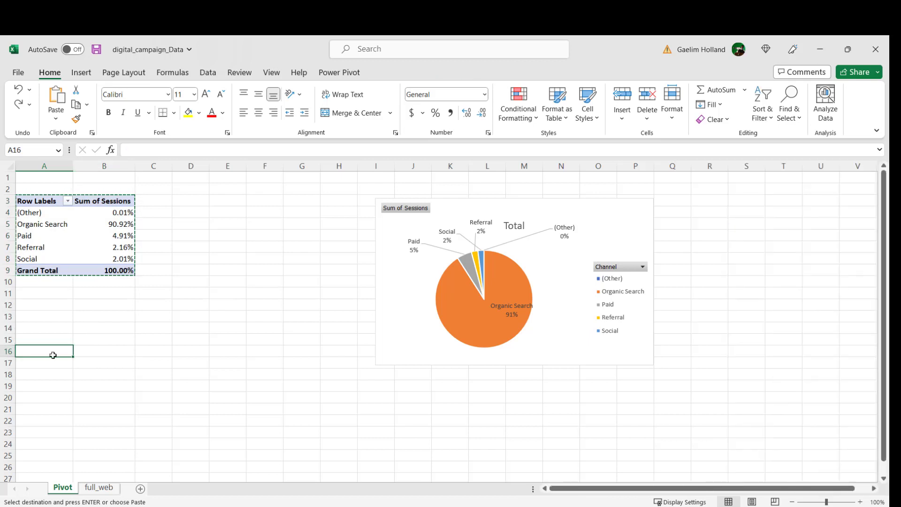
pyautogui.hotkey('ctrl', 'v')
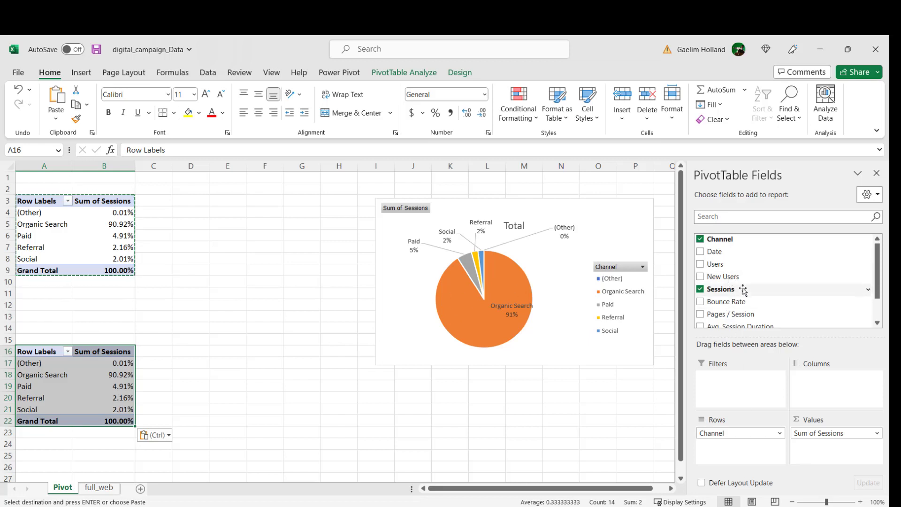
# Step: Replace Sessions with the sum of Conversions in the PivotTable at A16 and show it as % of Grand Total
pyautogui.scroll(-2, 743, 298)
pyautogui.moveTo(744, 306); pyautogui.dragTo(504, 439)
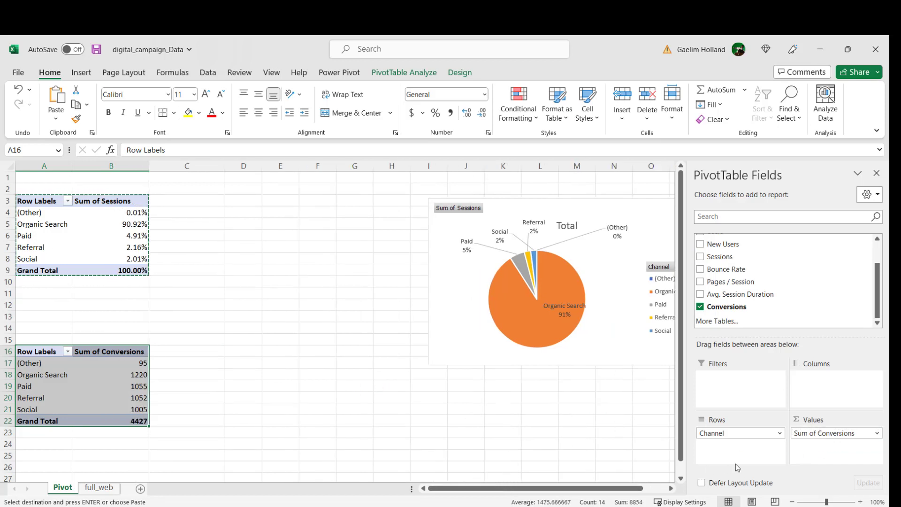
pyautogui.click(873, 432)
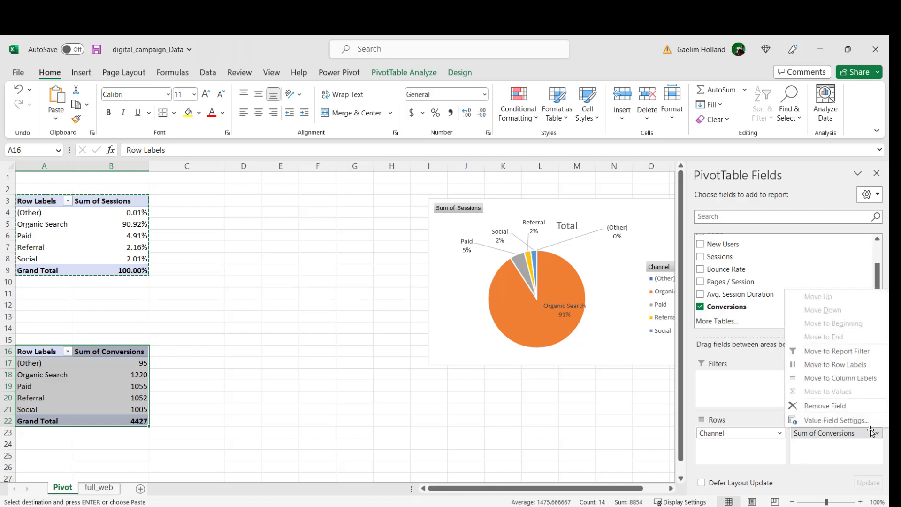
pyautogui.click(845, 420)
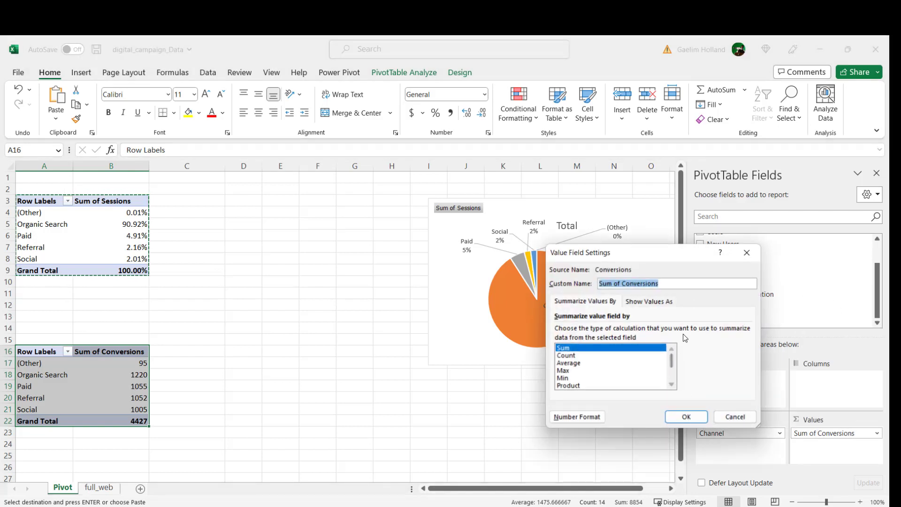
pyautogui.click(657, 304)
pyautogui.click(633, 332)
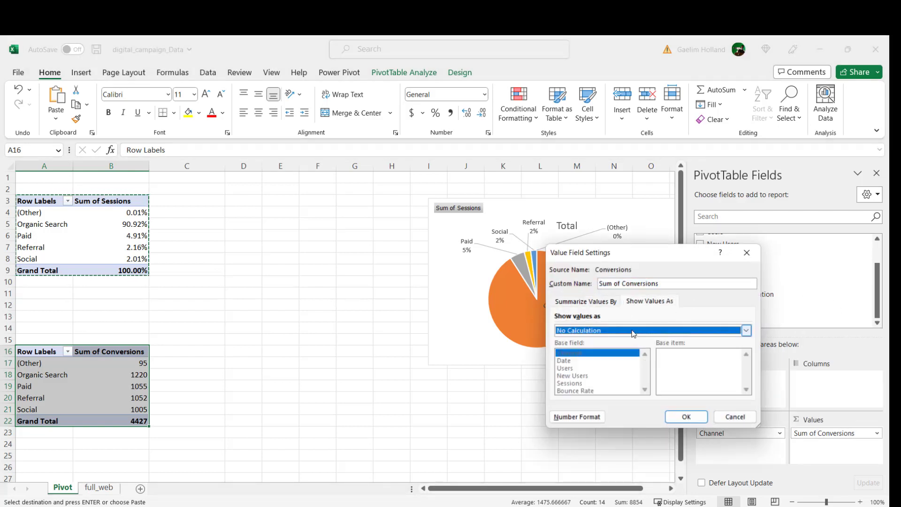
pyautogui.click(632, 333)
pyautogui.click(601, 346)
pyautogui.click(686, 417)
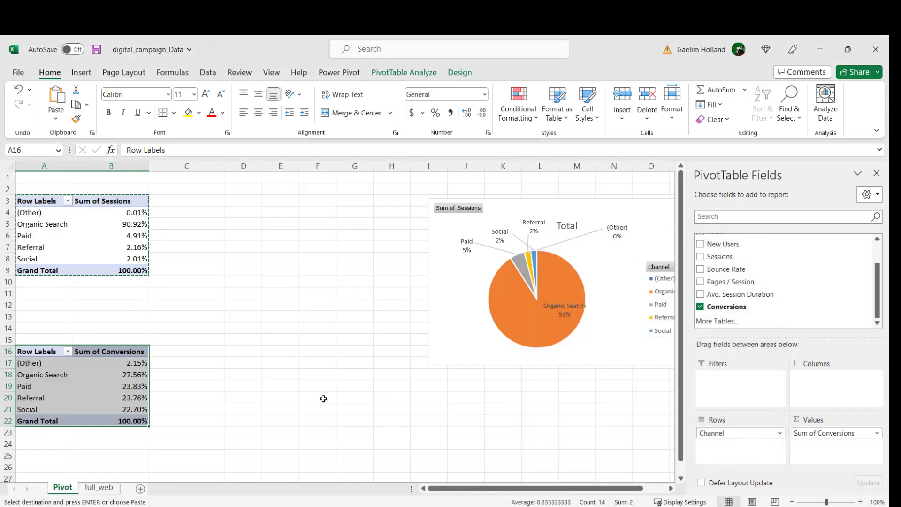
# Step: Insert a pie PivotChart from the conversions PivotTable and shrink it over about columns C to H, rows 11 to 23
pyautogui.click(82, 73)
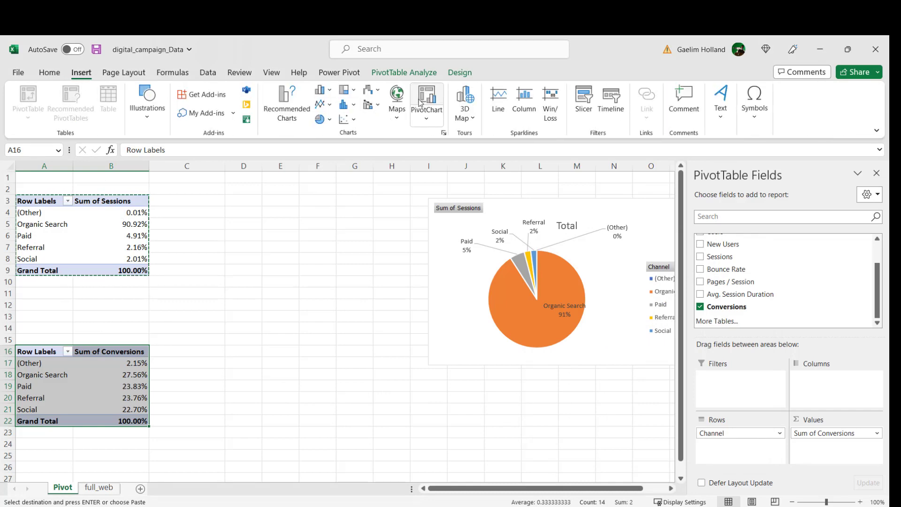
pyautogui.click(420, 102)
pyautogui.click(293, 197)
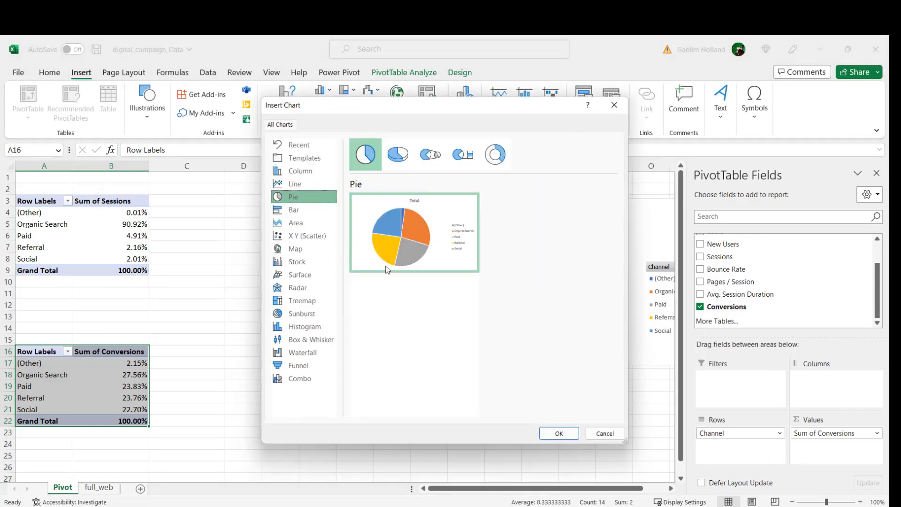
pyautogui.click(558, 433)
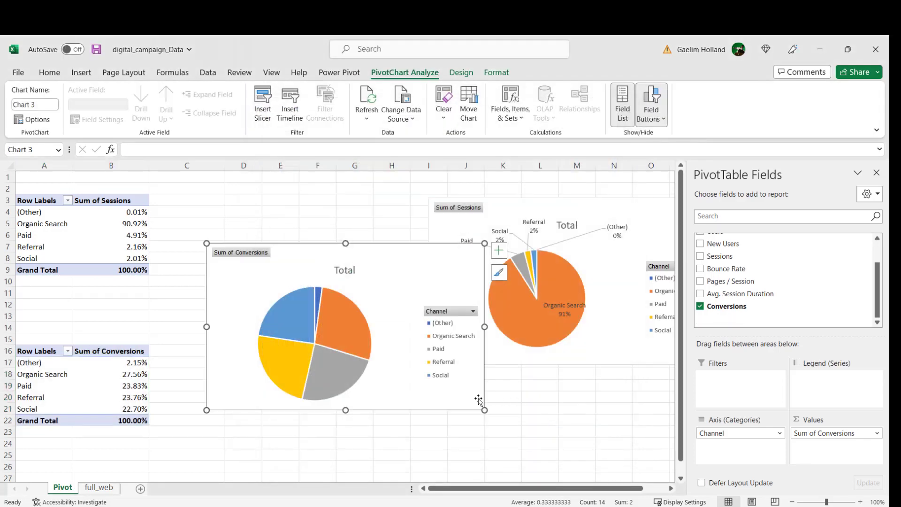
pyautogui.moveTo(327, 254); pyautogui.dragTo(287, 297)
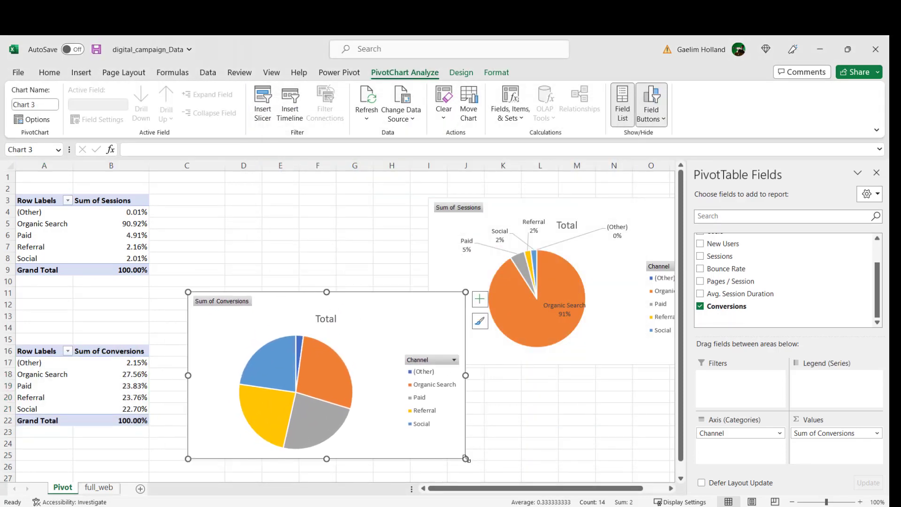
pyautogui.moveTo(466, 459); pyautogui.dragTo(413, 432)
# Step: Add data labels to the conversions pie chart showing category name and percentage, without values or leader lines
pyautogui.click(425, 305)
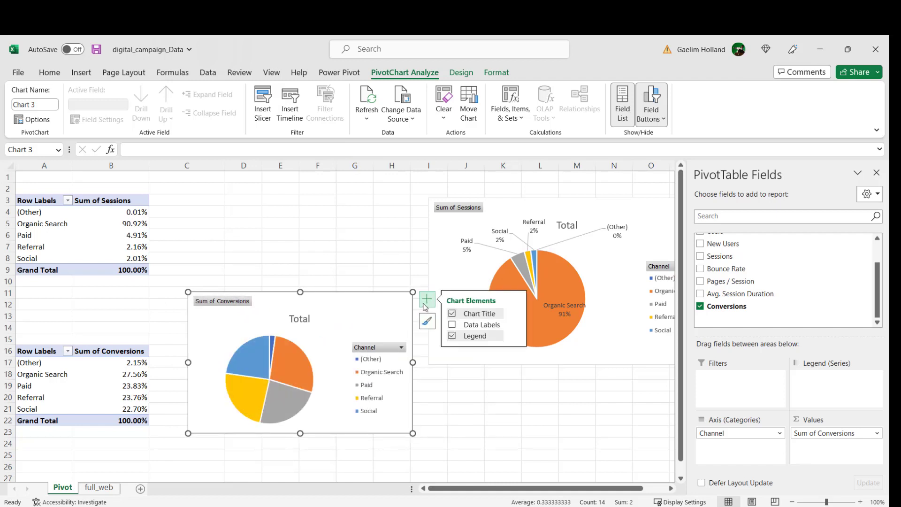
pyautogui.click(452, 325)
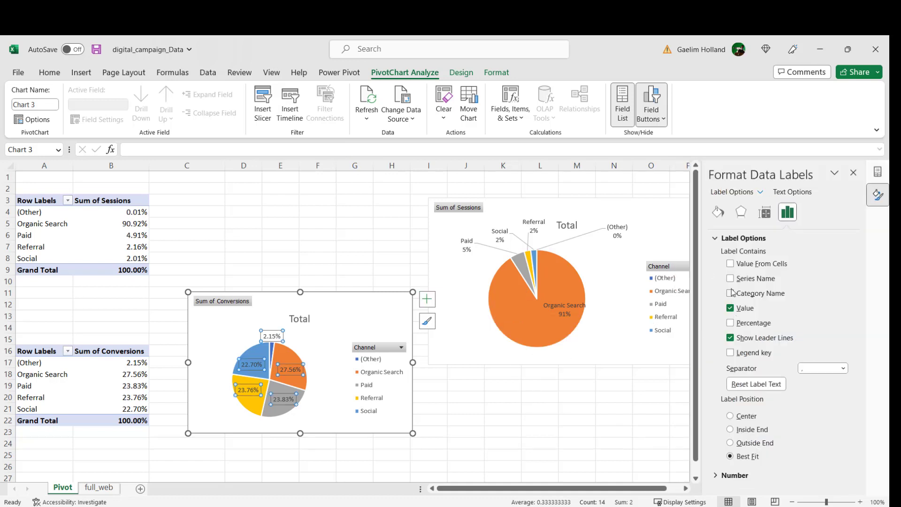
pyautogui.click(730, 293)
pyautogui.click(730, 309)
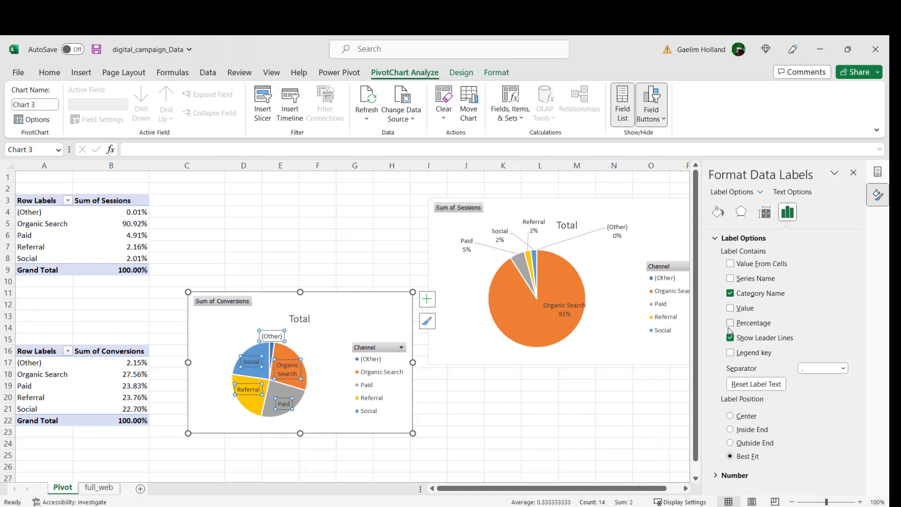
pyautogui.click(730, 339)
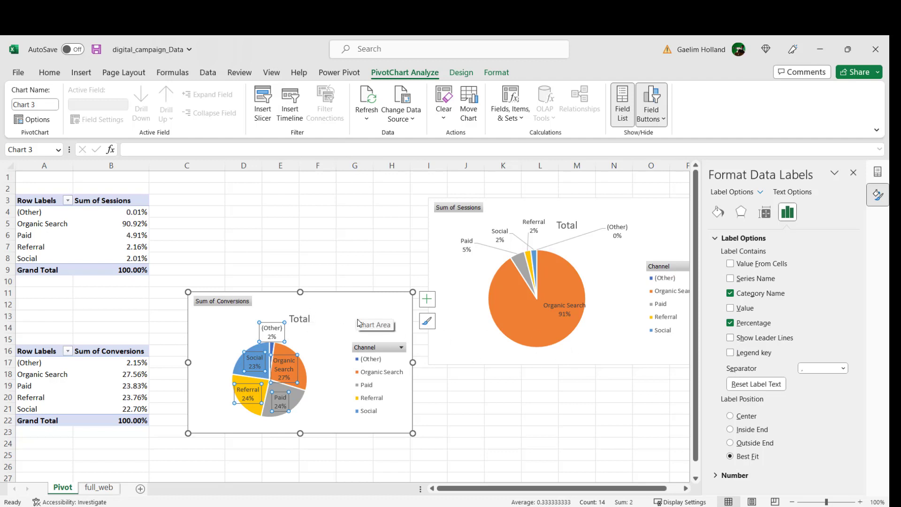
# Step: Delete the legends from the conversions and sessions pie charts and close the formatting pane
pyautogui.click(389, 380)
pyautogui.rightClick(381, 384)
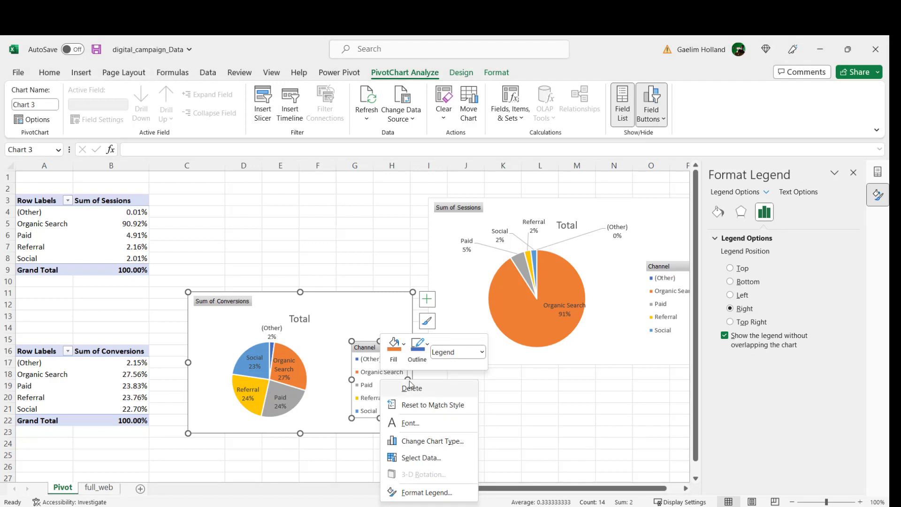
pyautogui.click(411, 388)
pyautogui.click(666, 308)
pyautogui.rightClick(667, 306)
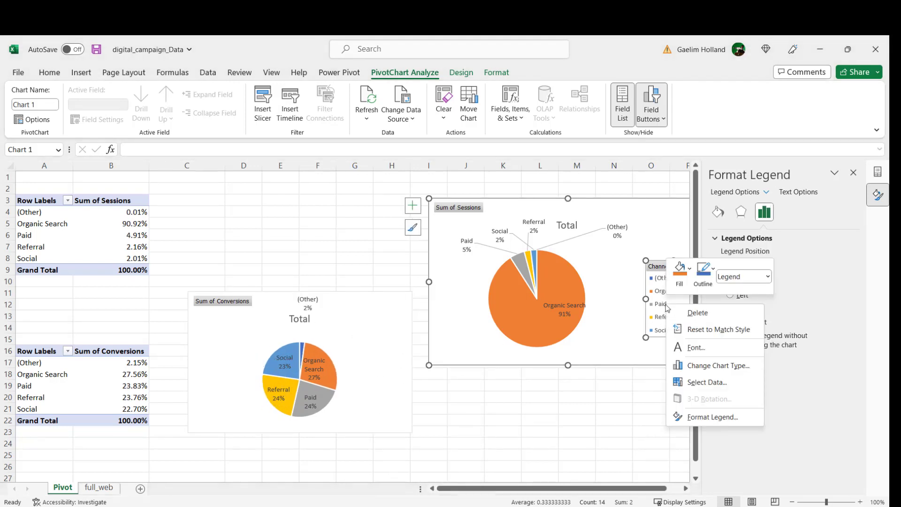
pyautogui.click(697, 312)
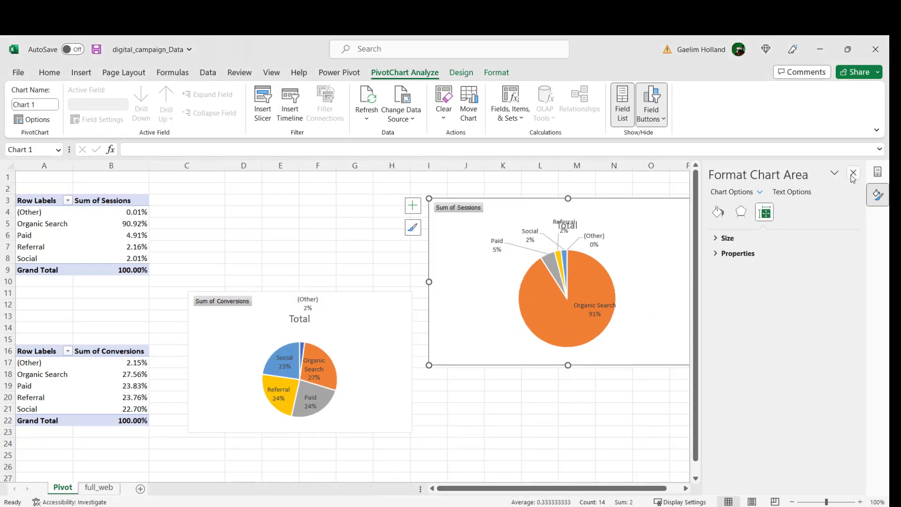
pyautogui.click(853, 173)
# Step: Move and enlarge the conversions chart over about columns C to I, rows 4 to 19, and place its (Other) label just above its slice
pyautogui.moveTo(349, 303); pyautogui.dragTo(346, 216)
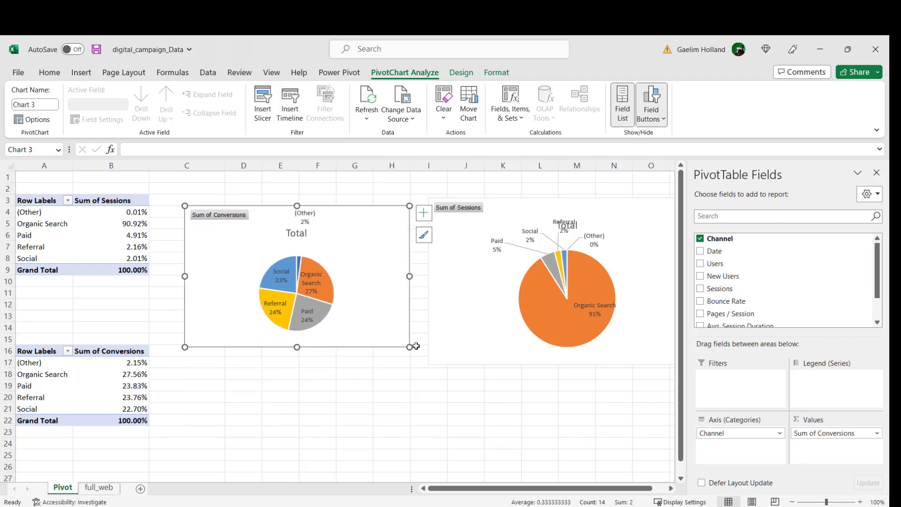
pyautogui.moveTo(409, 347); pyautogui.dragTo(424, 392)
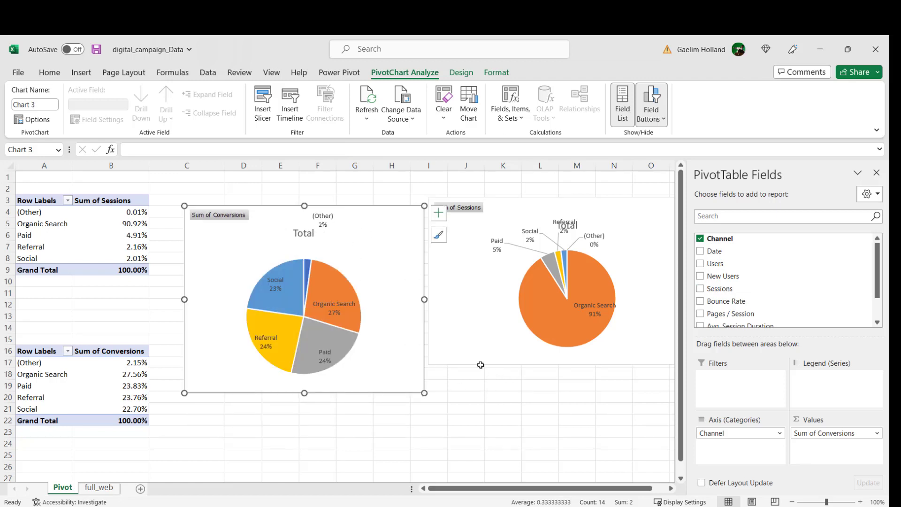
pyautogui.click(331, 225)
pyautogui.click(327, 227)
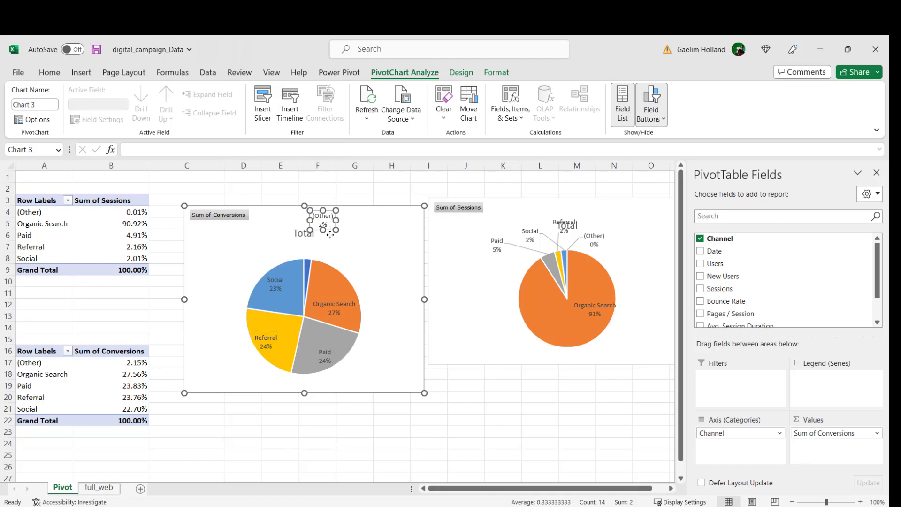
pyautogui.moveTo(327, 227); pyautogui.dragTo(337, 257)
pyautogui.click(403, 419)
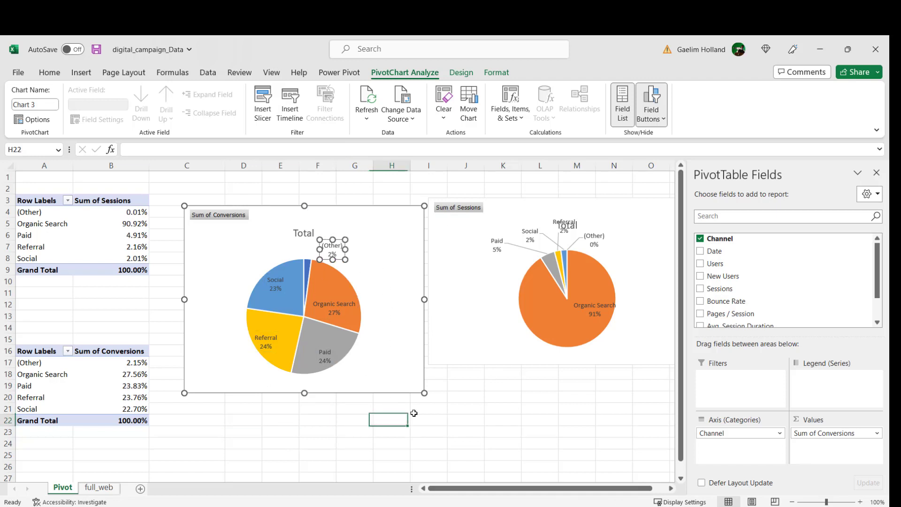
# Step: Move the sessions pie chart beside the conversions chart, over about columns I to P, rows 5 to 19, with the field list closed
pyautogui.click(487, 354)
pyautogui.moveTo(487, 354); pyautogui.dragTo(481, 383)
pyautogui.click(876, 174)
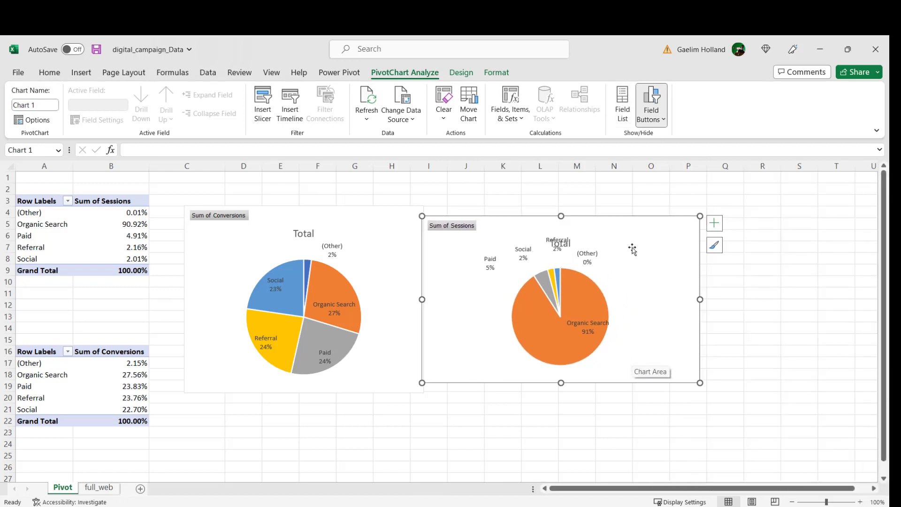
pyautogui.moveTo(628, 227); pyautogui.dragTo(637, 245)
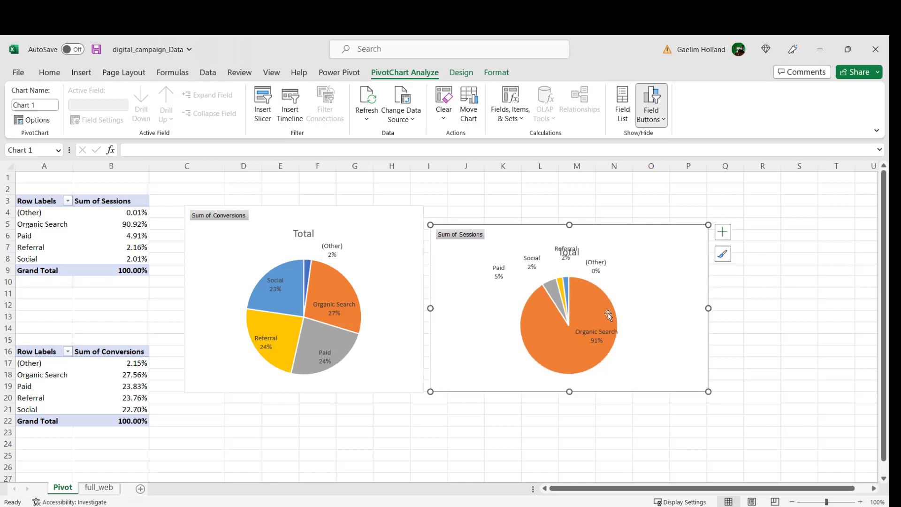
# Step: Move the Referral label in the sessions pie chart to the right of the (Other) label, clear of the title
pyautogui.click(554, 249)
pyautogui.moveTo(559, 244); pyautogui.dragTo(627, 258)
pyautogui.click(616, 381)
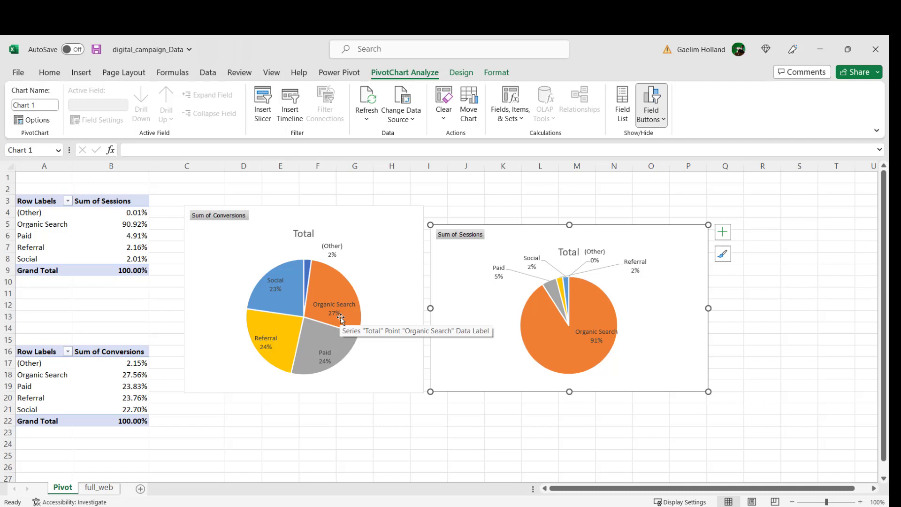
# Step: Change the title of the conversions pie chart to Conversion
pyautogui.click(309, 234)
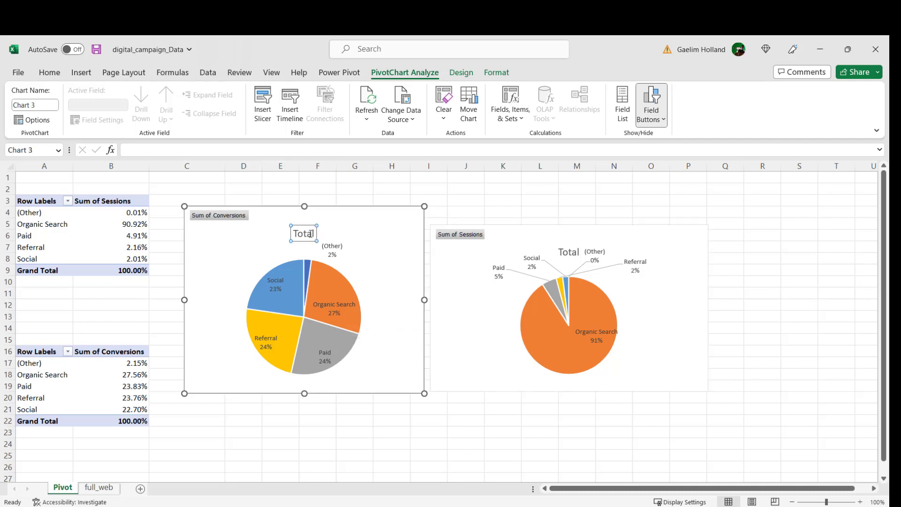
pyautogui.doubleClick(310, 235)
pyautogui.write('C')
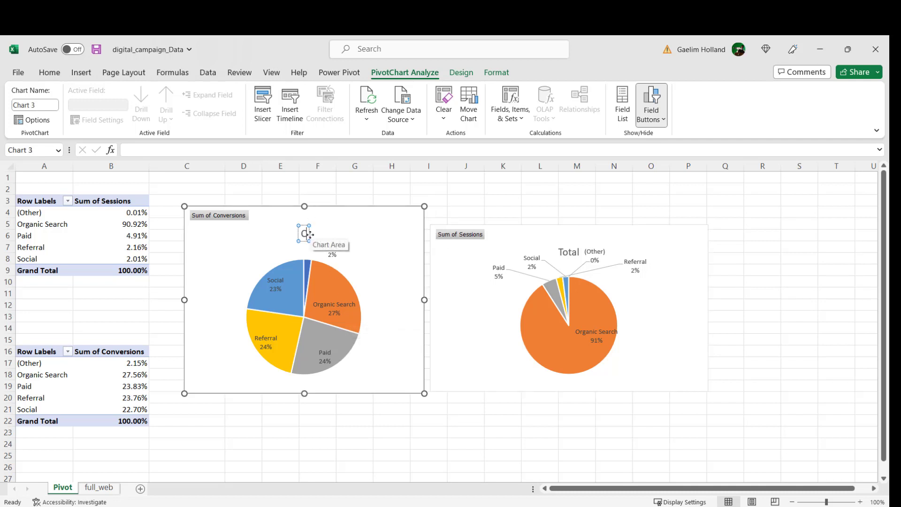
pyautogui.write('onversion')
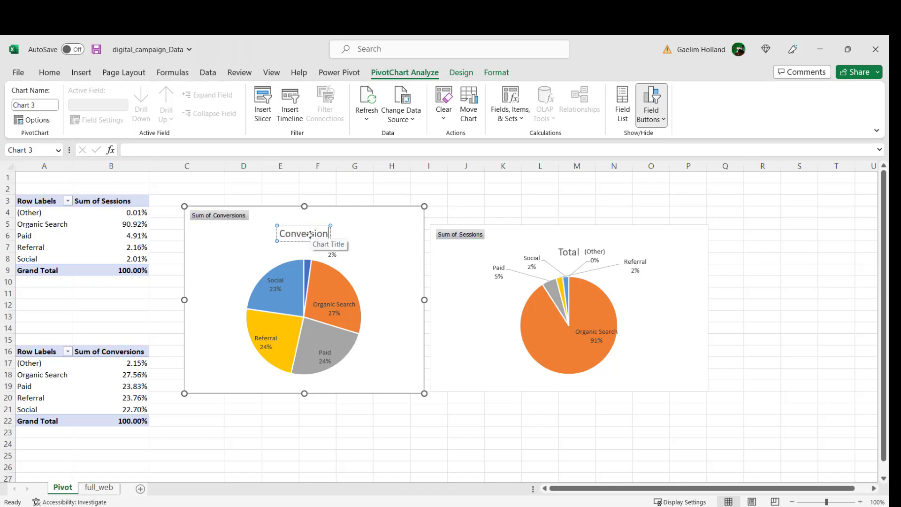
# Step: Change the title of the sessions pie chart to Traffic and deselect the chart
pyautogui.doubleClick(567, 253)
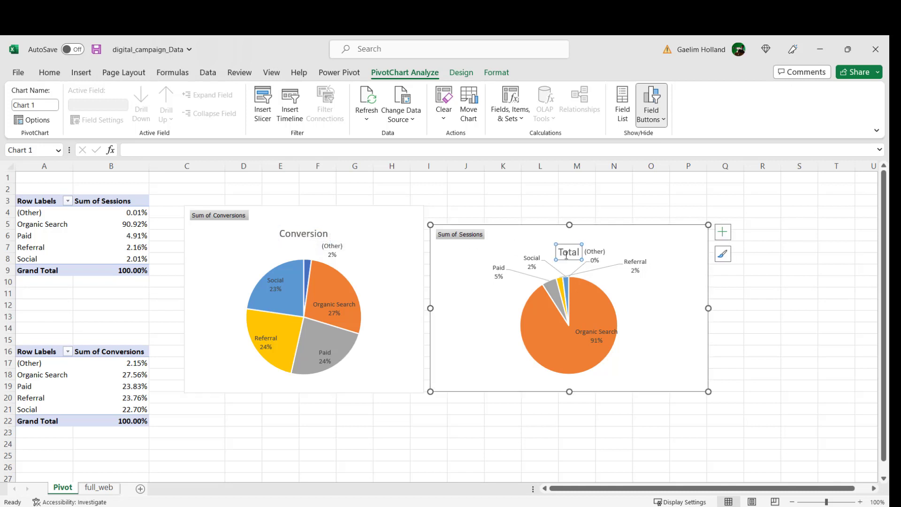
pyautogui.doubleClick(566, 254)
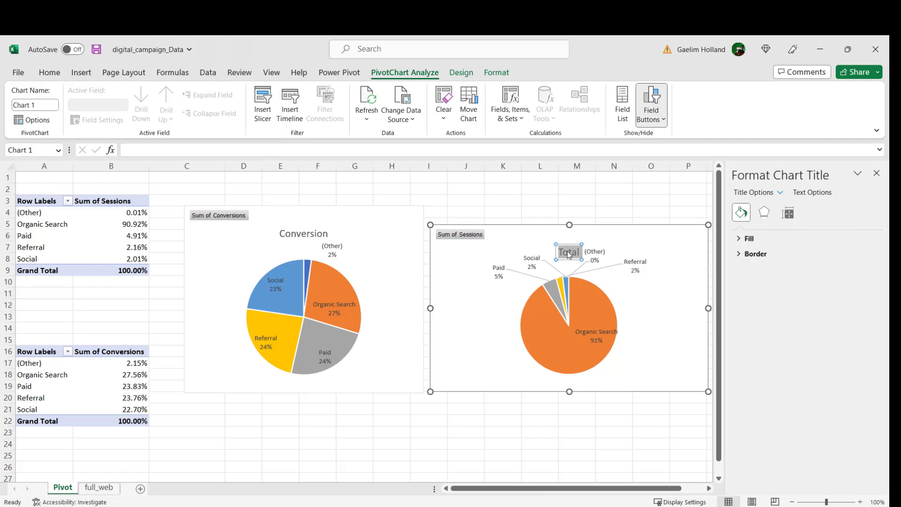
pyautogui.write('Traffic')
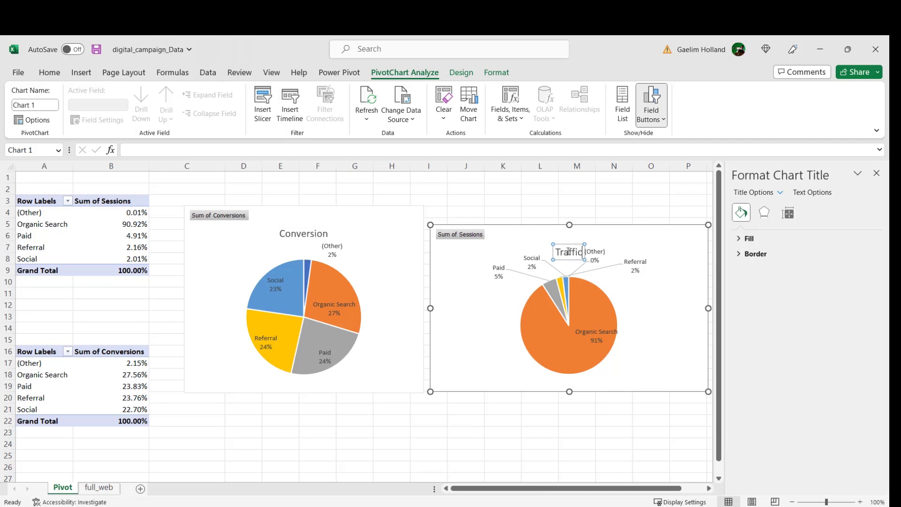
pyautogui.click(413, 388)
pyautogui.click(486, 437)
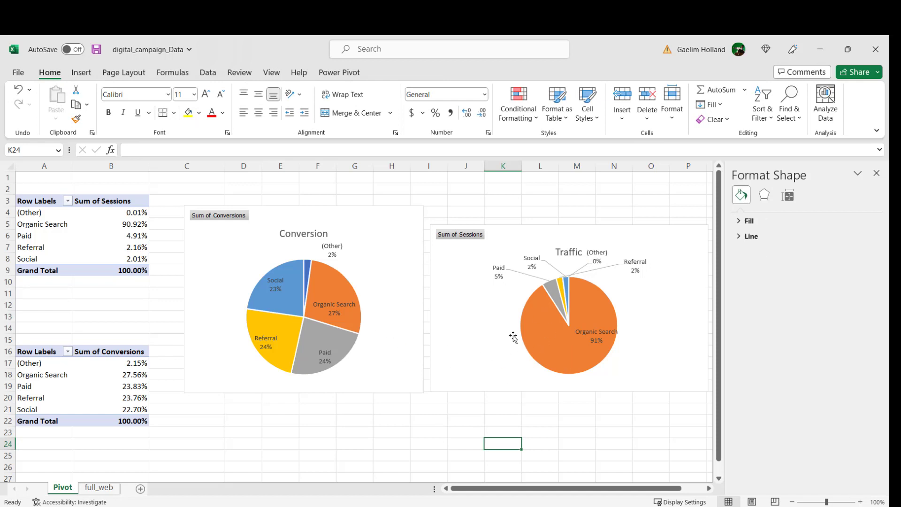
# Step: Move the Traffic chart up level with the Conversion chart and compare the Organic Search and Paid slices in both
pyautogui.moveTo(570, 319)
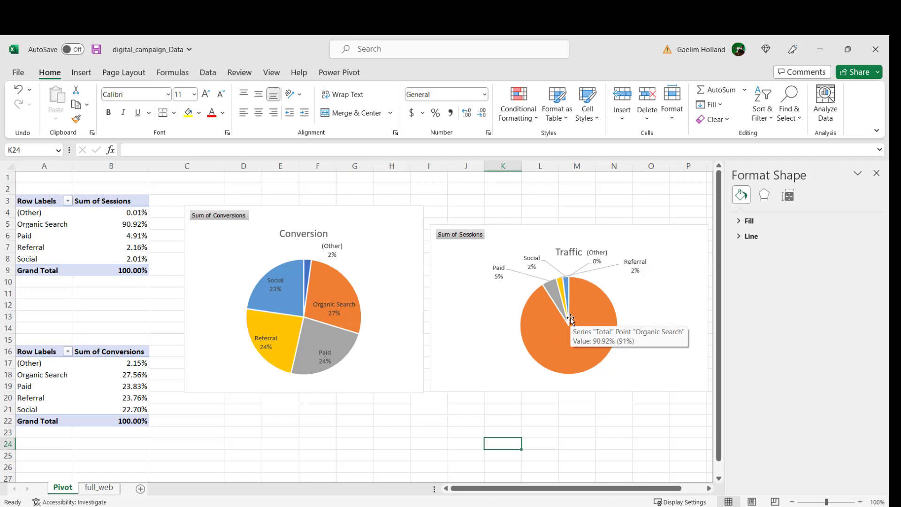
pyautogui.moveTo(496, 234); pyautogui.dragTo(490, 216)
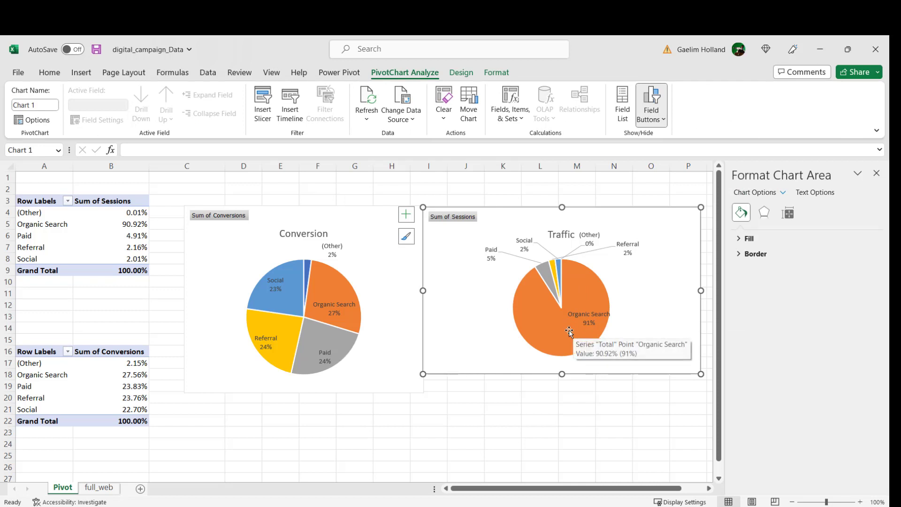
pyautogui.click(324, 351)
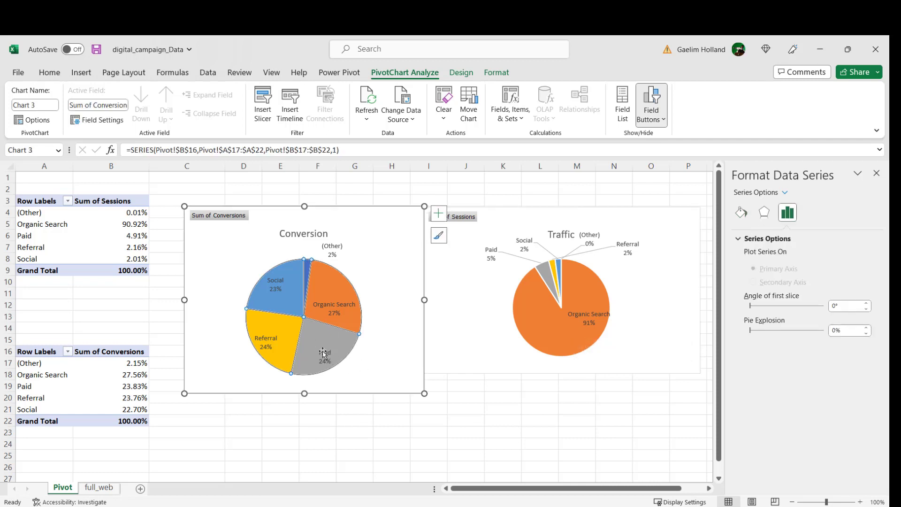
pyautogui.moveTo(337, 331)
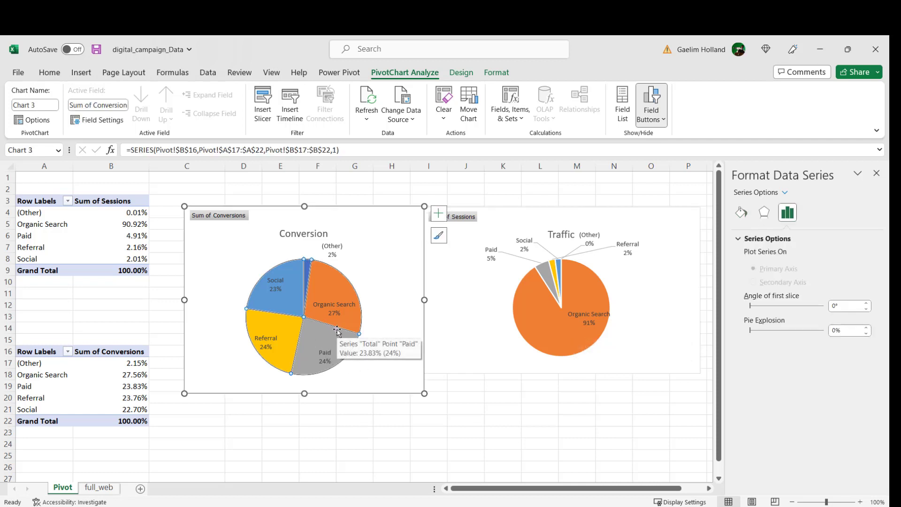
pyautogui.click(527, 322)
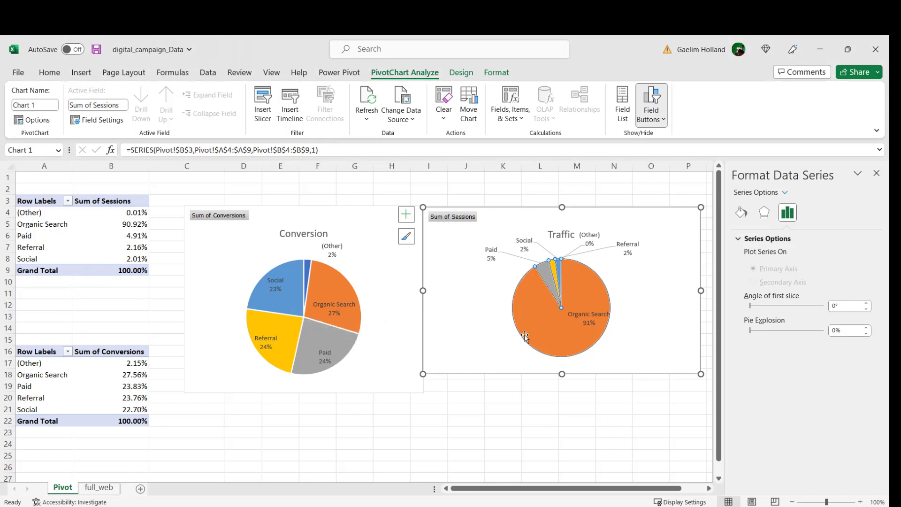
pyautogui.moveTo(527, 335)
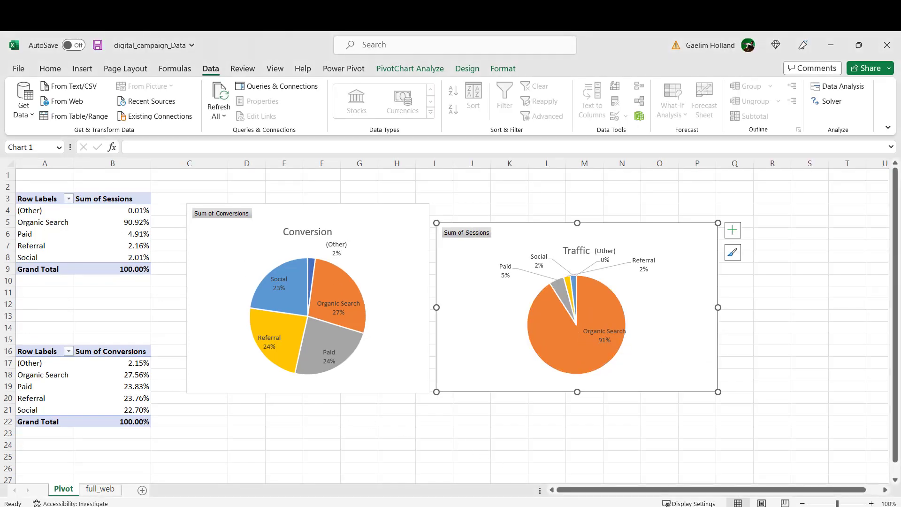
# Step: Switch to Notepad to highlight the question about marketing efforts reaching saturation, and return to Excel's full_web sheet
pyautogui.hotkey('alt', 'Tab')
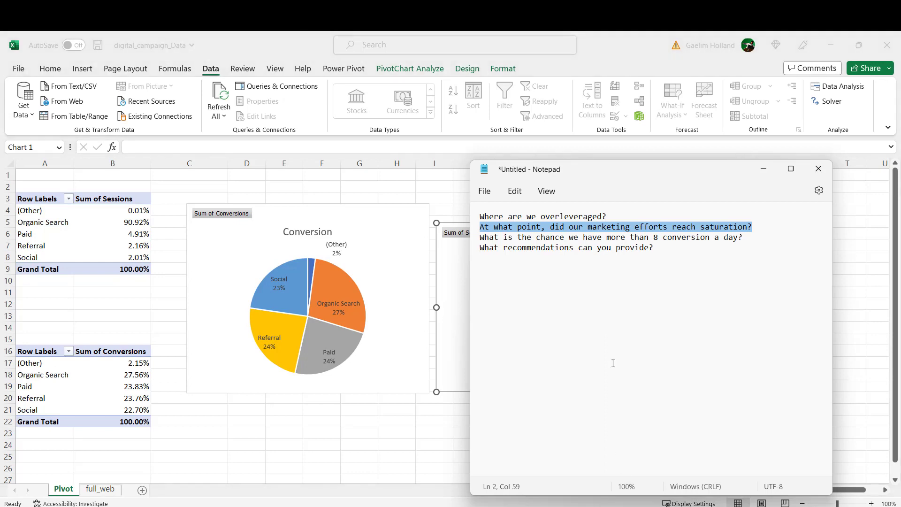
pyautogui.click(522, 230)
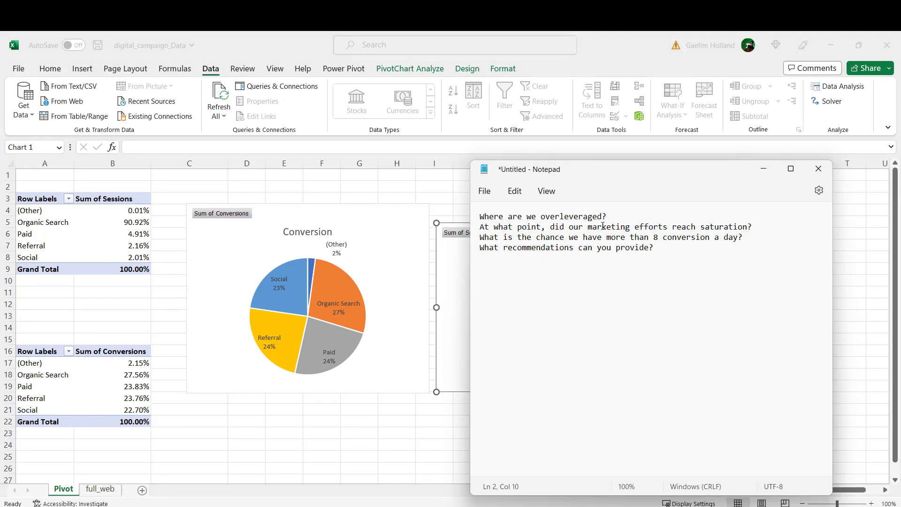
pyautogui.moveTo(759, 226); pyautogui.dragTo(477, 230)
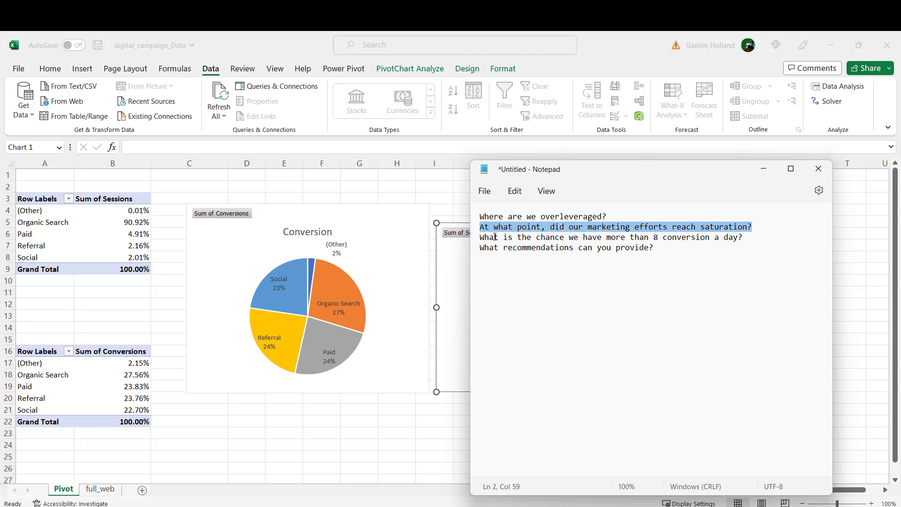
pyautogui.click(99, 489)
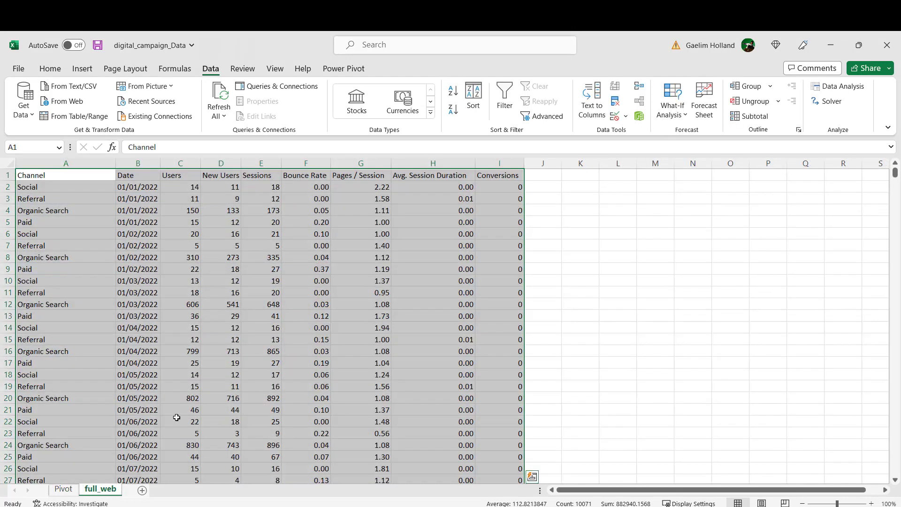
pyautogui.click(192, 390)
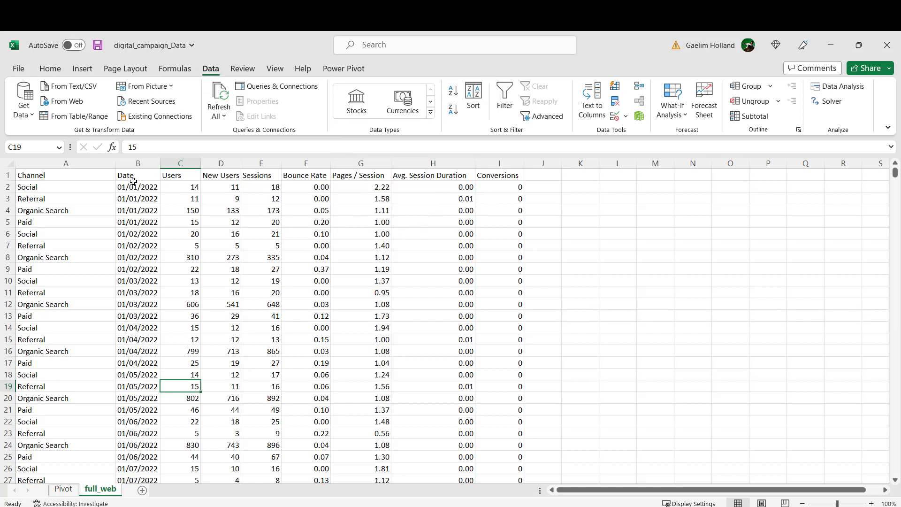
# Step: Turn on filtering for the full_web data and filter the Channel column to show only Paid rows
pyautogui.click(179, 246)
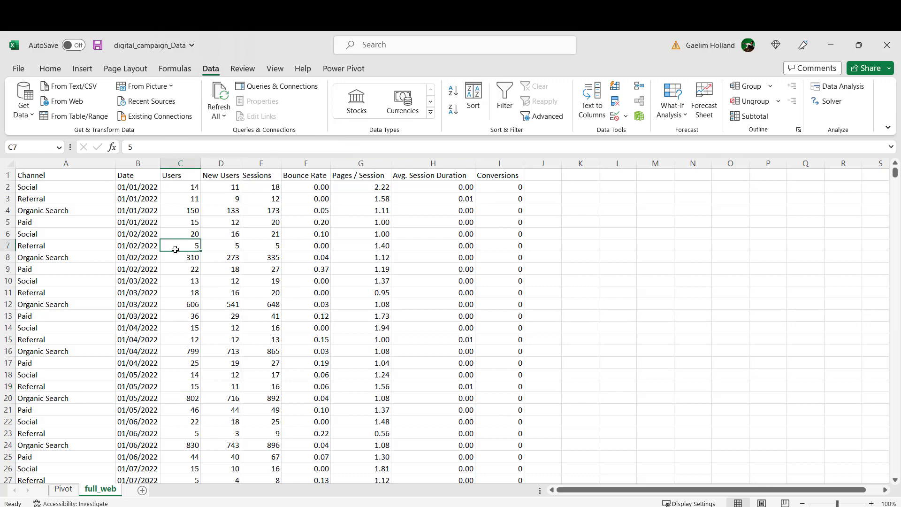
pyautogui.hotkey('ctrl', 'a')
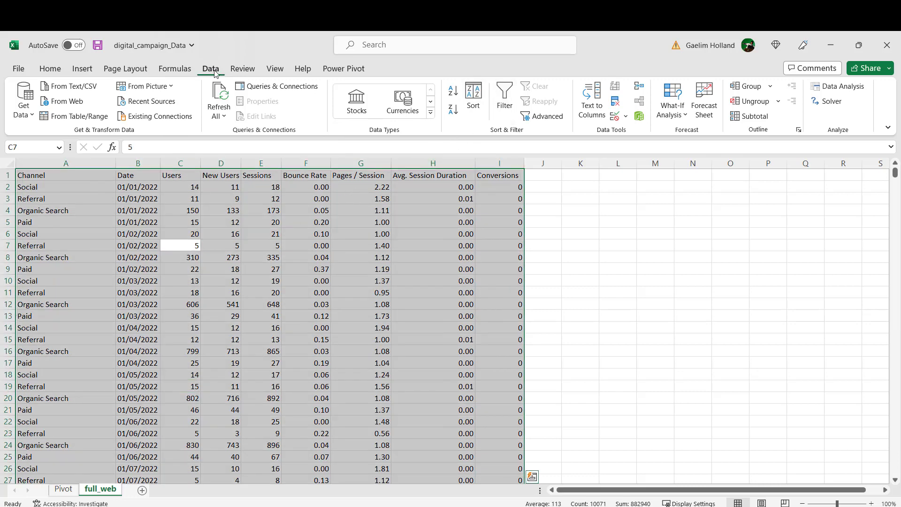
pyautogui.click(504, 99)
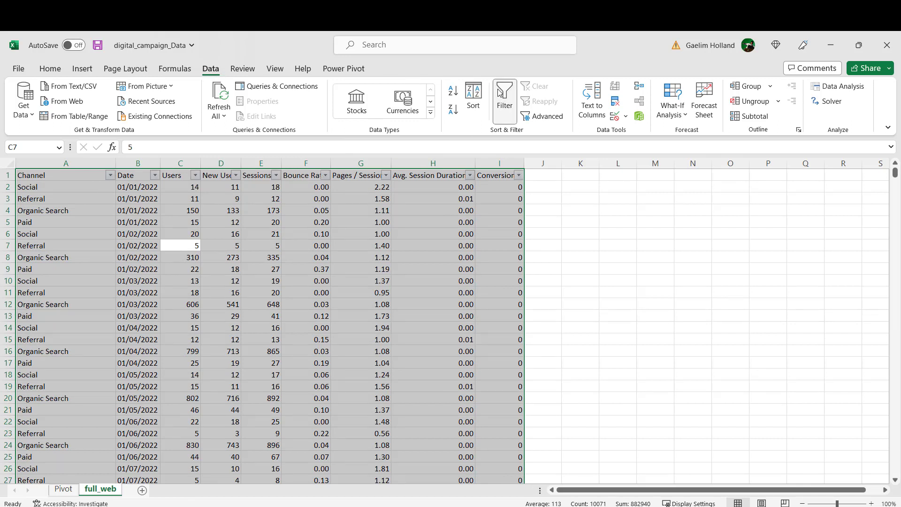
pyautogui.click(111, 175)
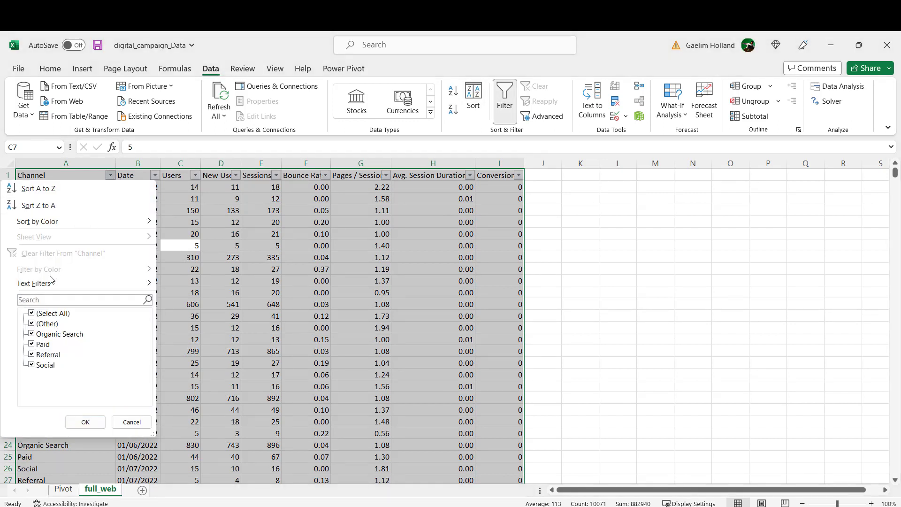
pyautogui.click(34, 314)
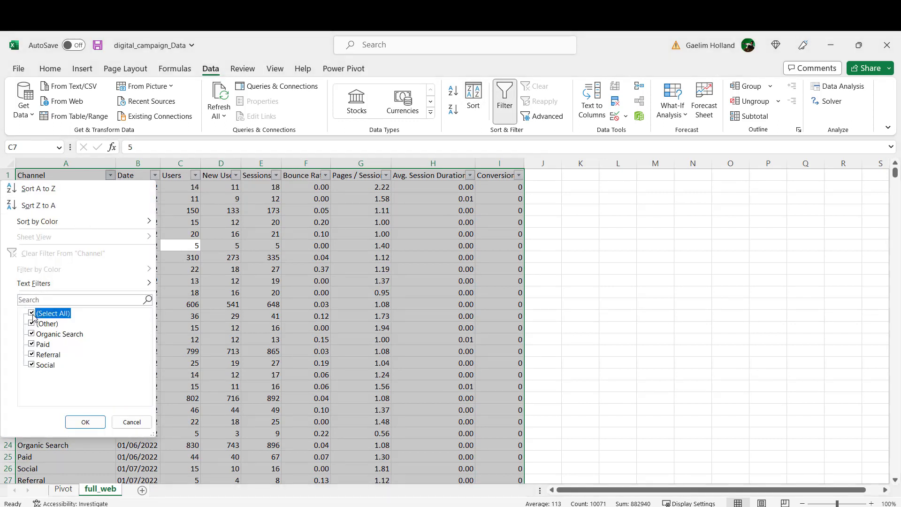
pyautogui.click(32, 344)
pyautogui.click(81, 419)
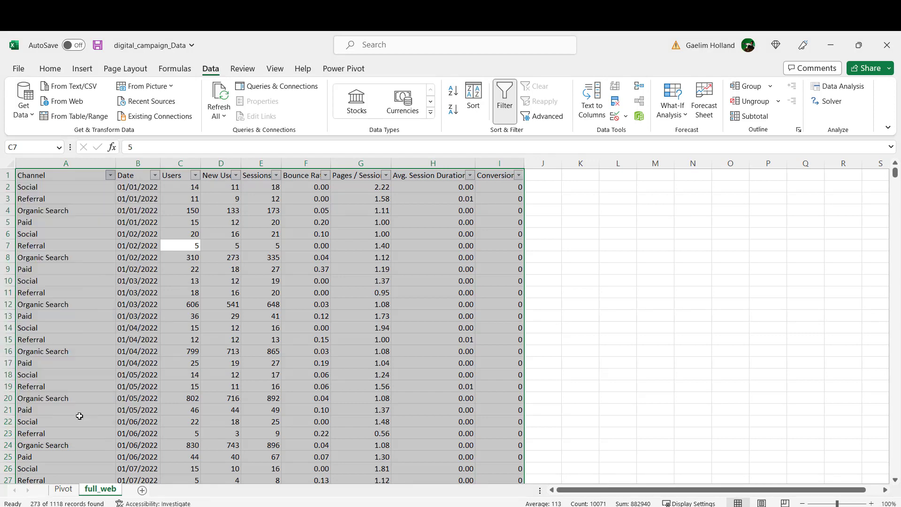
pyautogui.moveTo(137, 386); pyautogui.dragTo(137, 374)
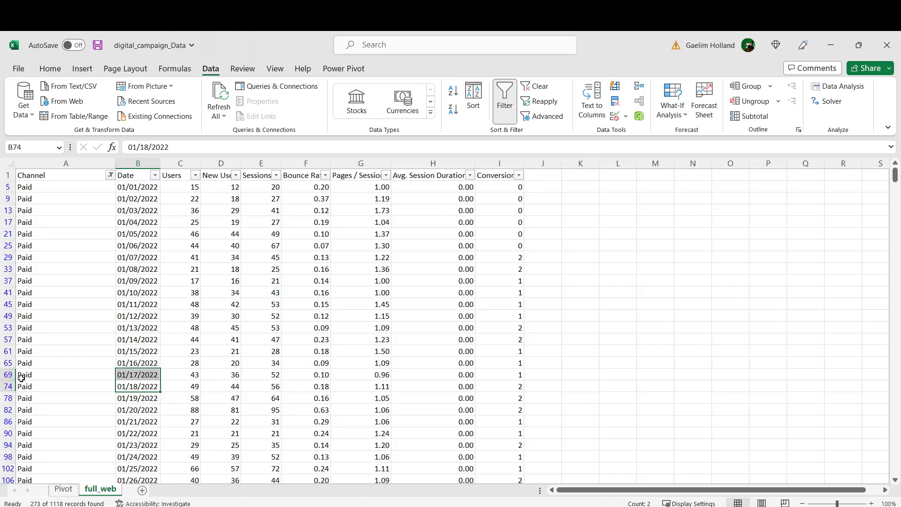
# Step: Copy the filtered Paid rows with their headers and add a new sheet named Paid
pyautogui.click(204, 273)
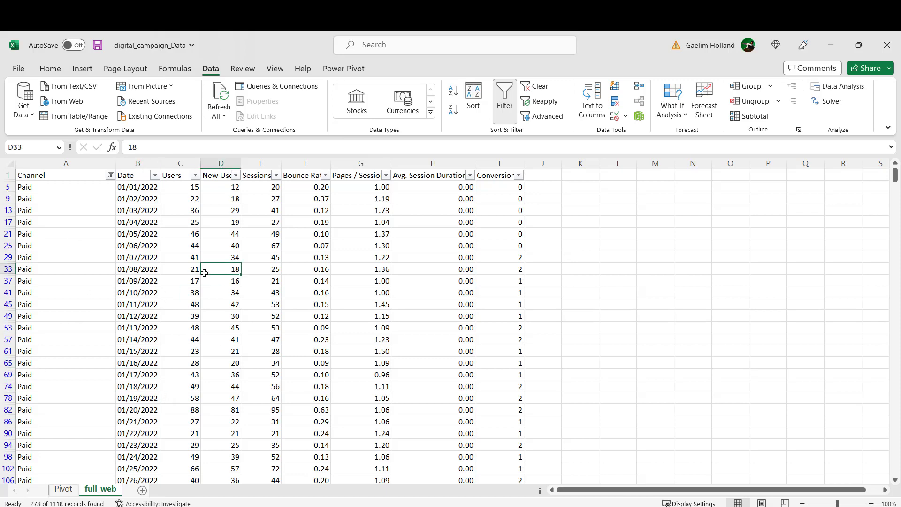
pyautogui.hotkey('ctrl', 'a')
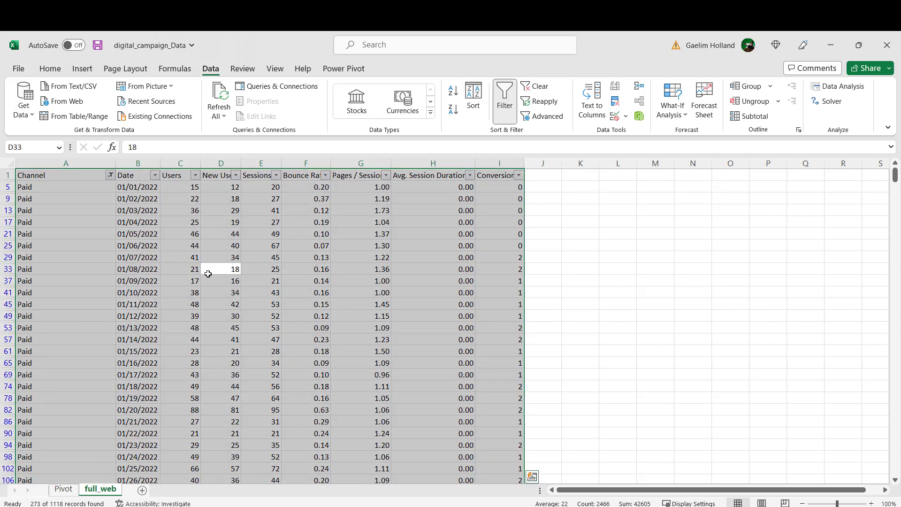
pyautogui.hotkey('ctrl', 'c')
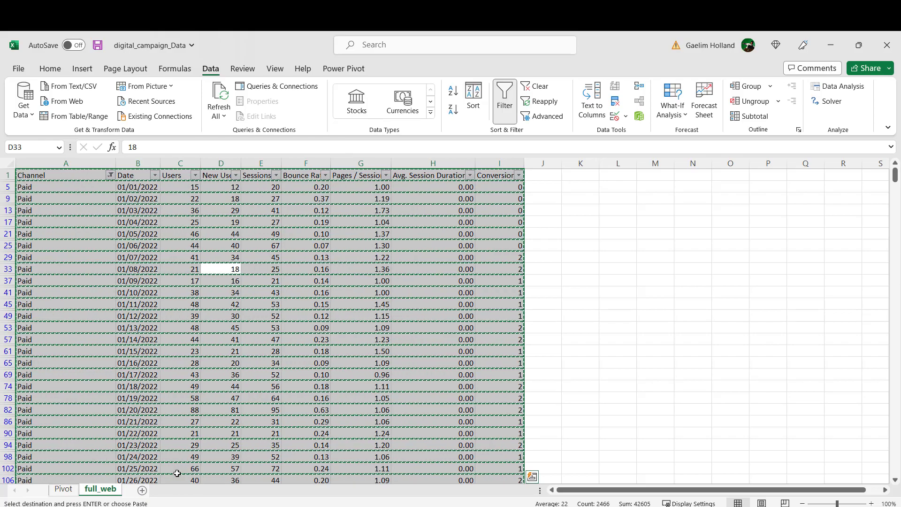
pyautogui.click(142, 491)
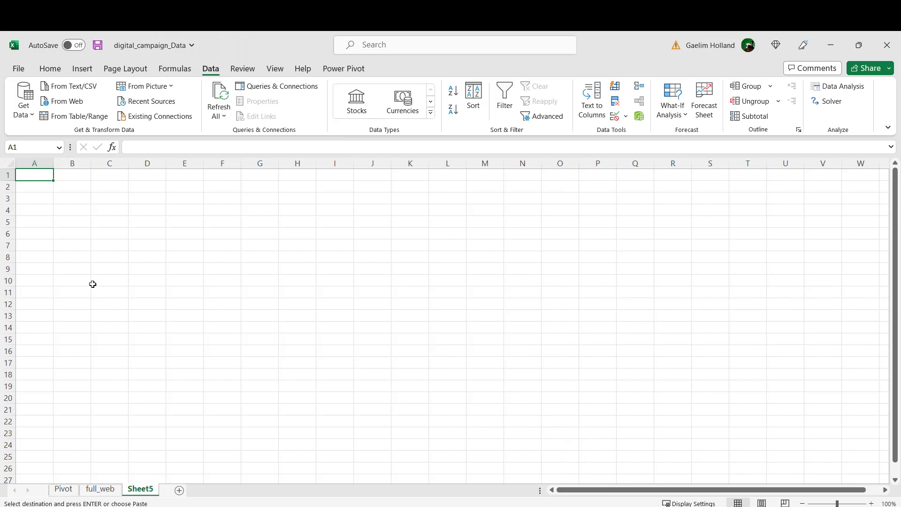
pyautogui.doubleClick(136, 490)
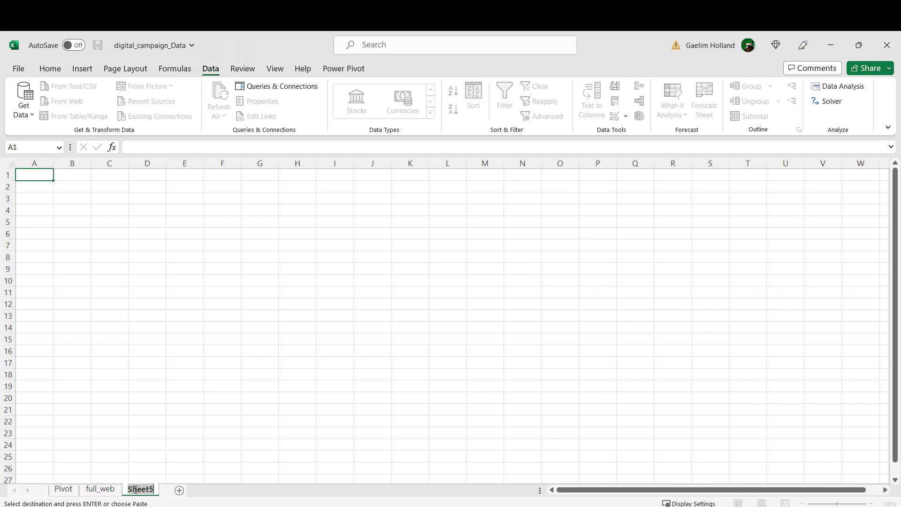
pyautogui.write('Paig')
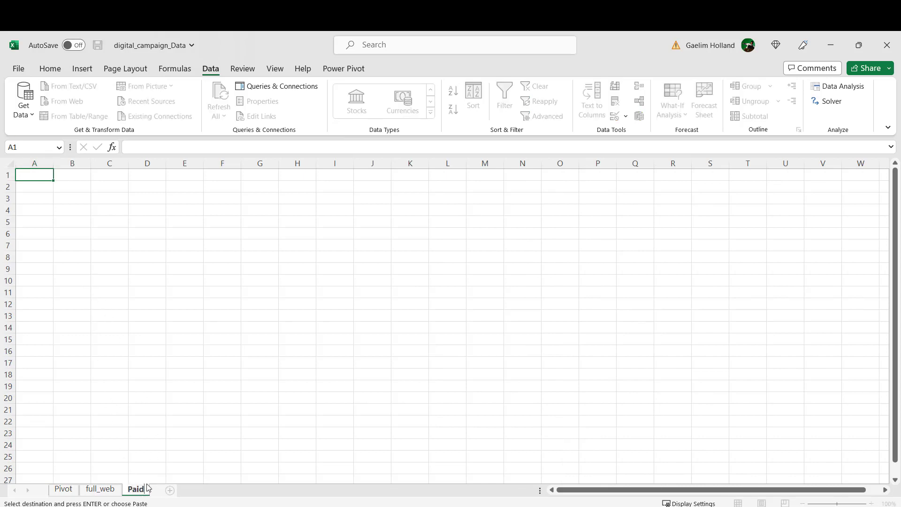
pyautogui.press('Return')
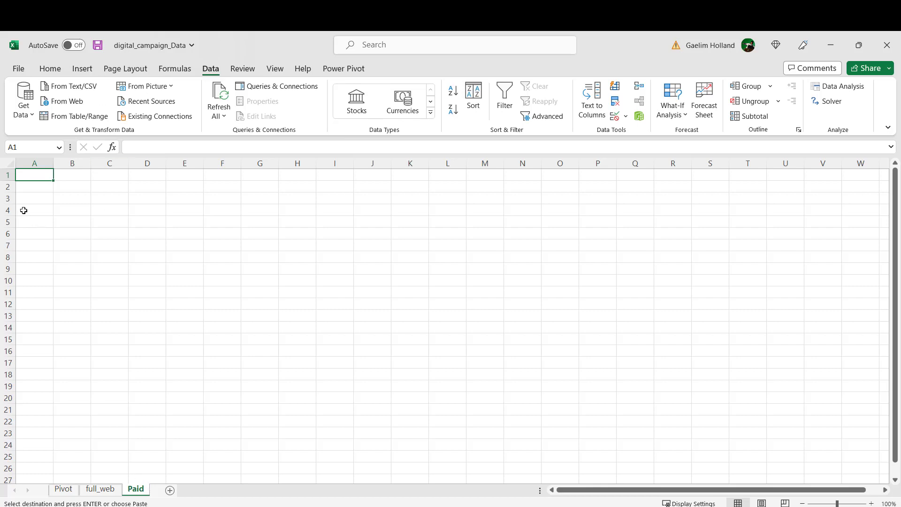
# Step: Paste the copied rows as values only, starting at A1 of the Paid sheet
pyautogui.rightClick(40, 175)
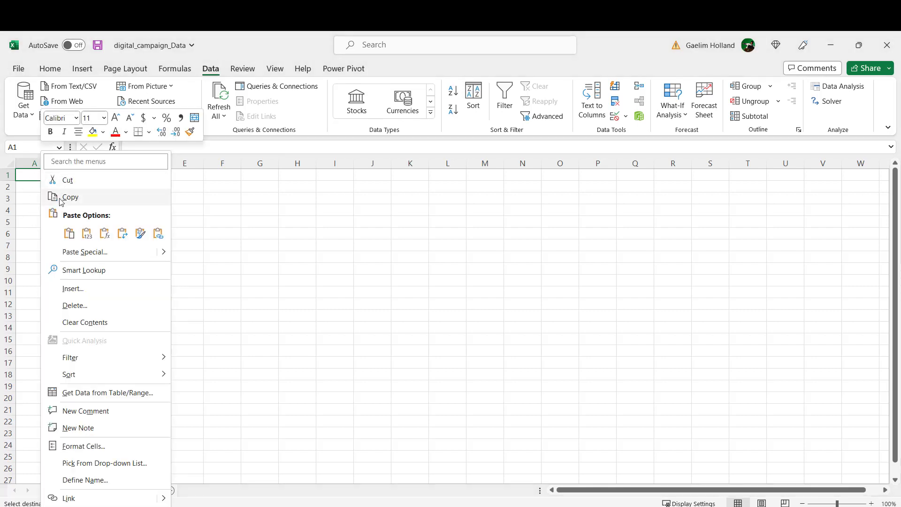
pyautogui.click(85, 234)
pyautogui.click(298, 291)
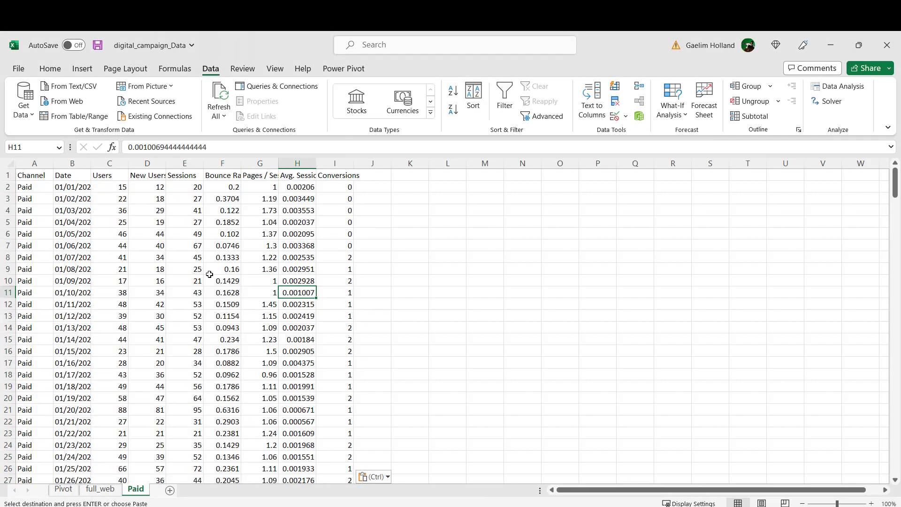
# Step: On the full_web sheet, show all channels again and remove the filter from the data
pyautogui.click(108, 491)
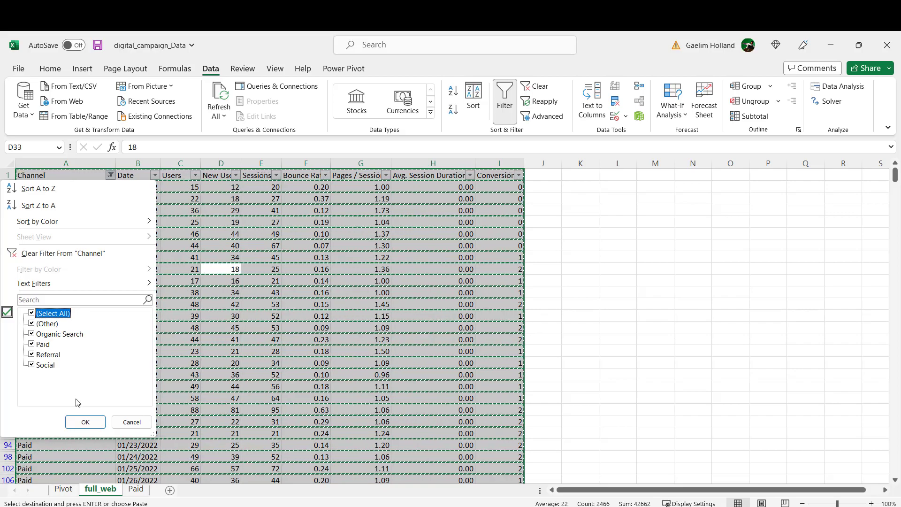
pyautogui.click(82, 422)
pyautogui.click(175, 338)
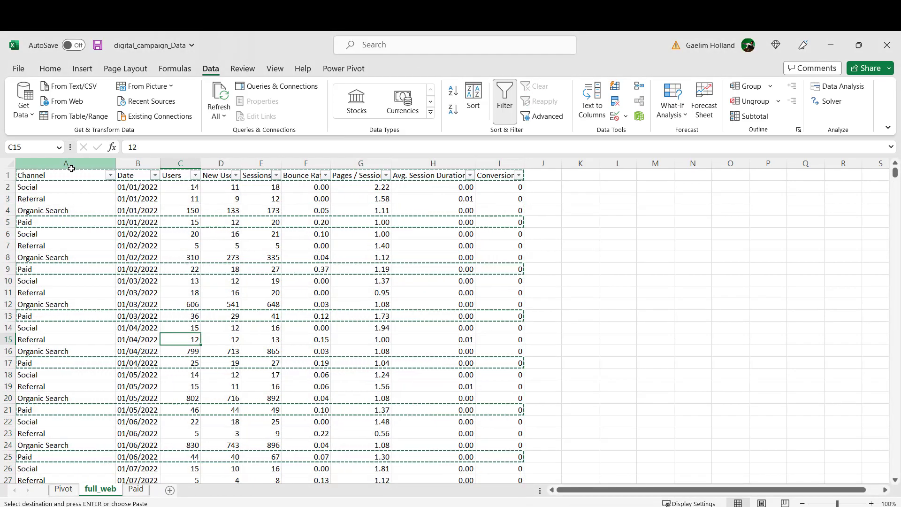
pyautogui.click(72, 167)
pyautogui.hotkey('ctrl', 'a')
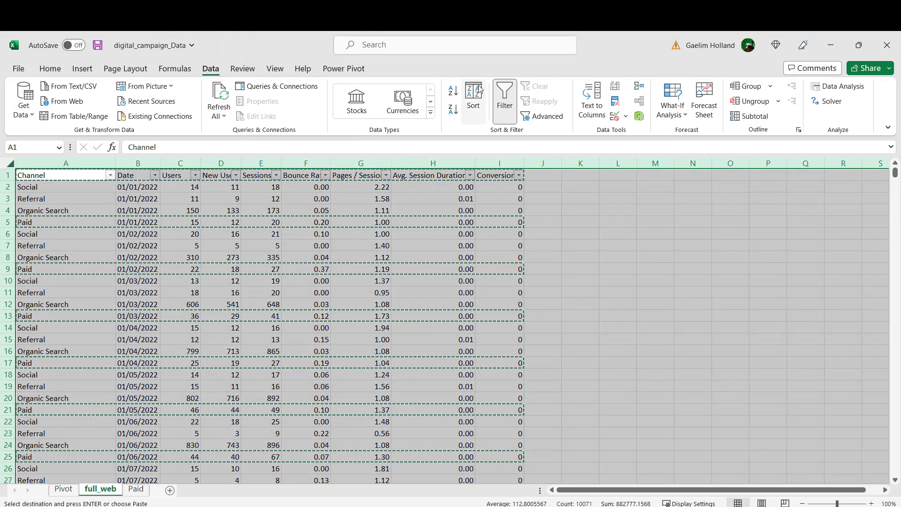
pyautogui.click(506, 91)
pyautogui.moveTo(499, 257); pyautogui.dragTo(499, 269)
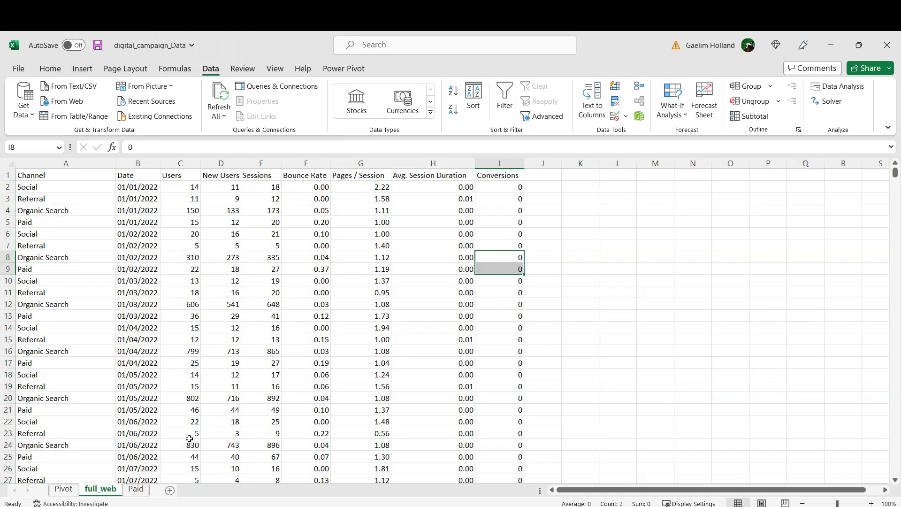
# Step: On the Paid sheet, enter the header "Seession Sum" in J1 and autofit the Avg. Session Duration and new header columns
pyautogui.click(136, 490)
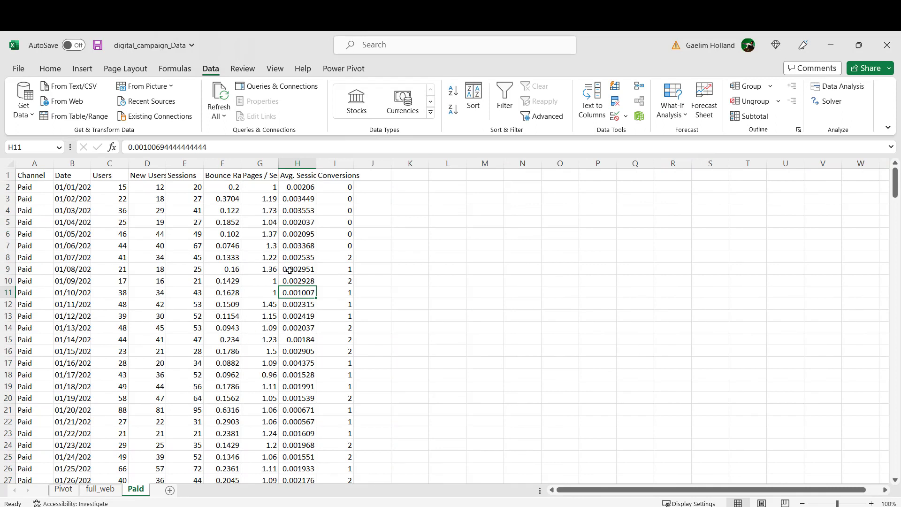
pyautogui.doubleClick(316, 163)
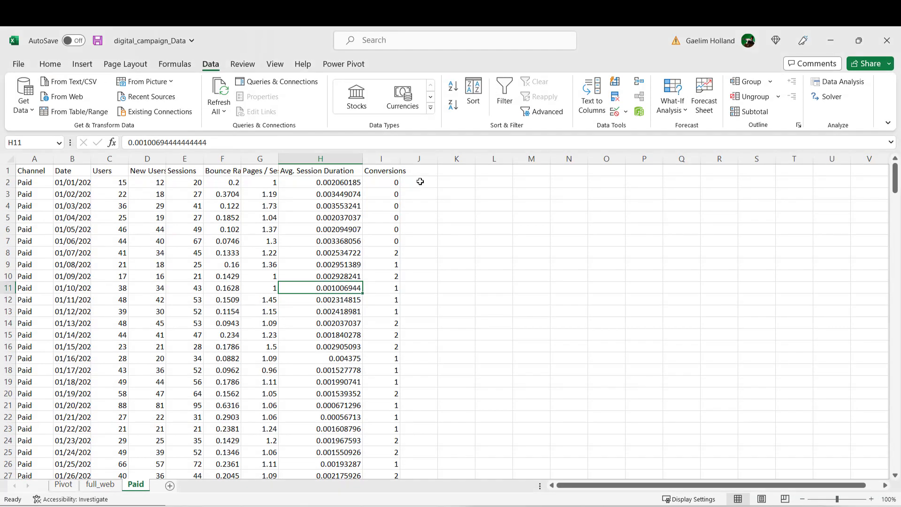
pyautogui.click(412, 174)
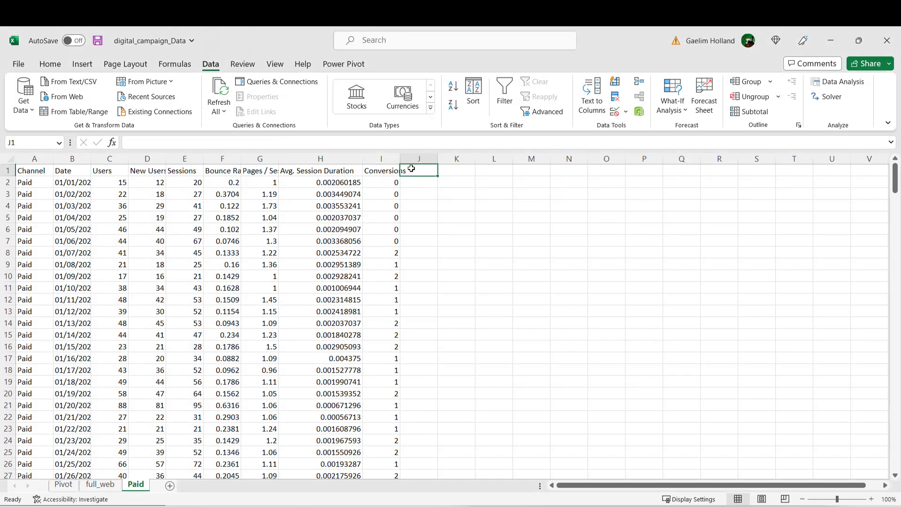
pyautogui.write('Seession SU')
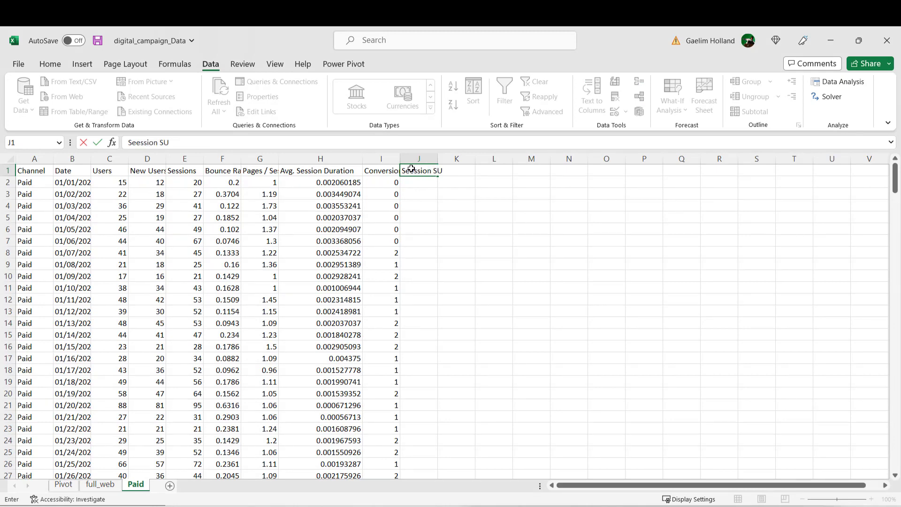
pyautogui.press('BackSpace')
pyautogui.press('BackSpace')
pyautogui.write('um')
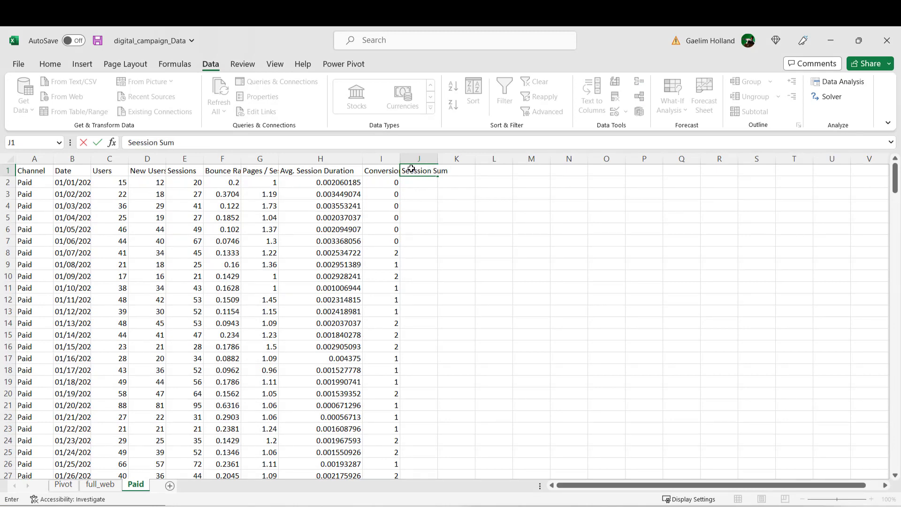
pyautogui.doubleClick(437, 159)
# Step: Enter the header "Conversion Sum" in K1 and autofit the Conversions column
pyautogui.click(478, 169)
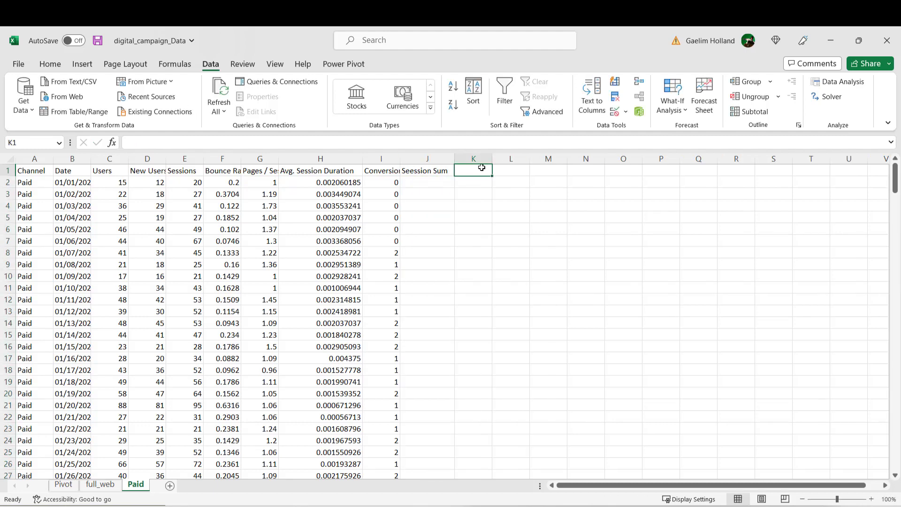
pyautogui.write('Conve')
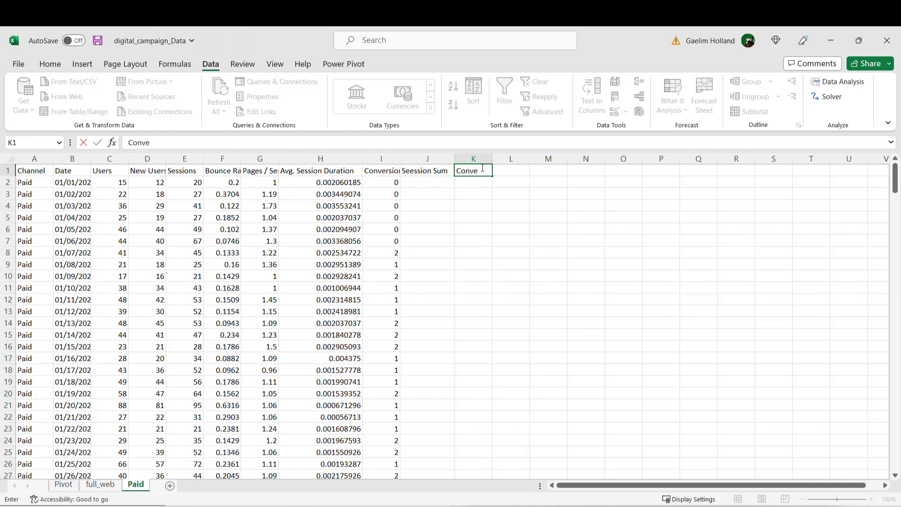
pyautogui.write('rsion Sum')
pyautogui.click(510, 250)
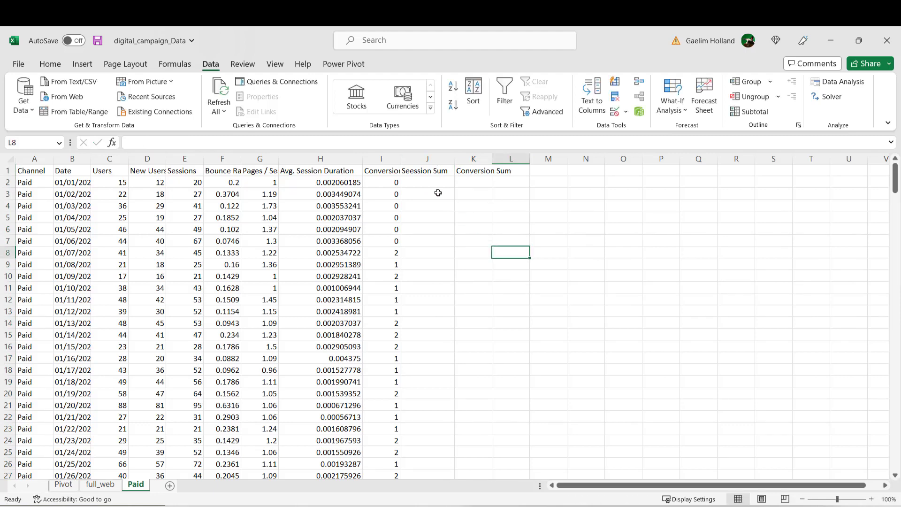
pyautogui.doubleClick(400, 158)
pyautogui.click(432, 212)
# Step: Enter a formula in J2 that references the first Sessions value in E2
pyautogui.click(443, 185)
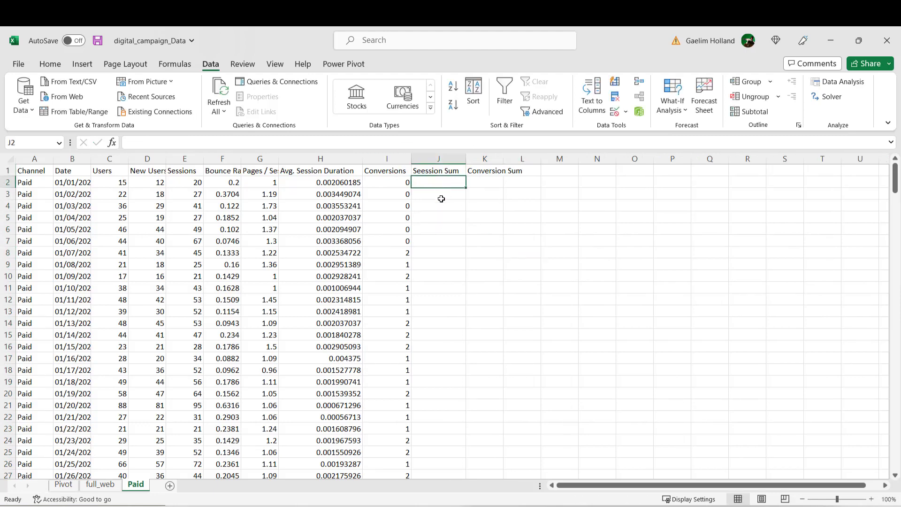
pyautogui.click(430, 196)
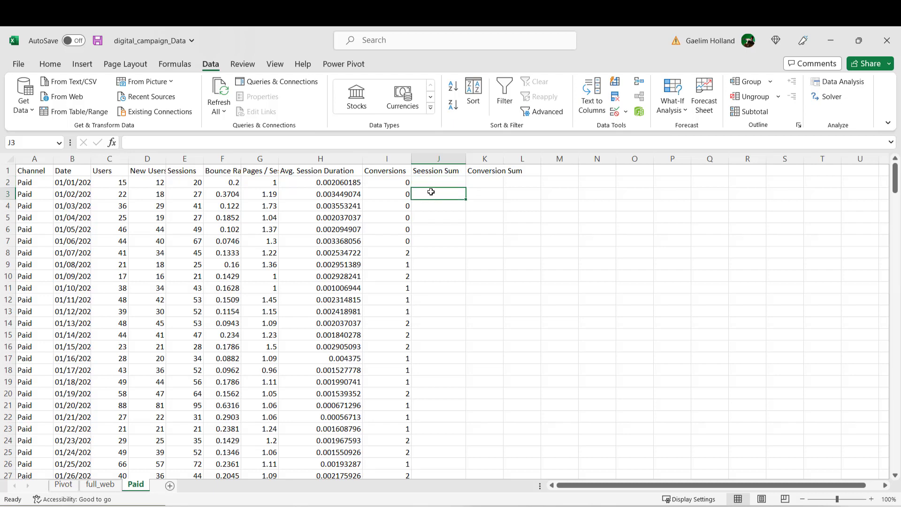
pyautogui.click(433, 183)
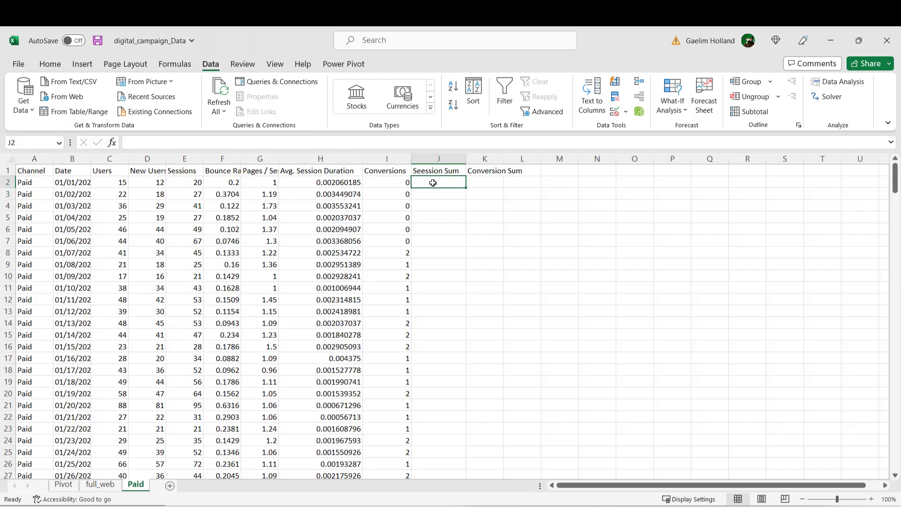
pyautogui.write('=')
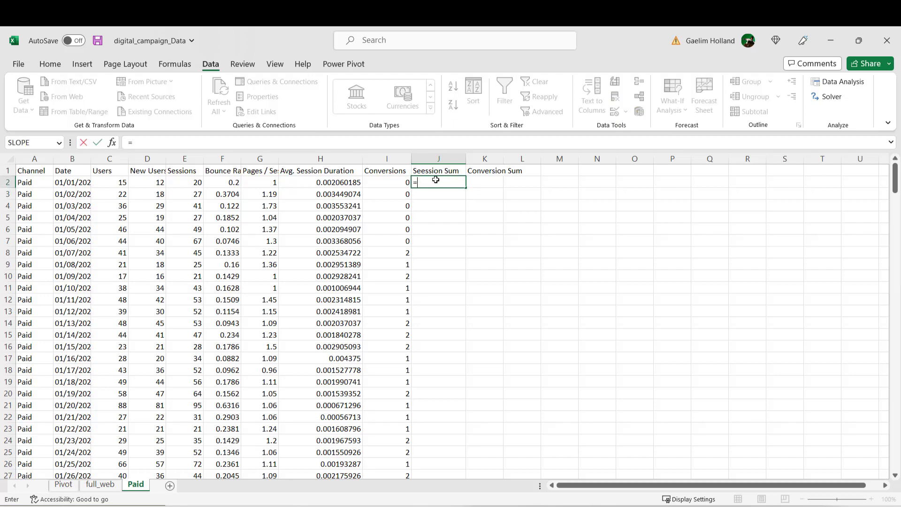
pyautogui.click(196, 184)
pyautogui.press('Return')
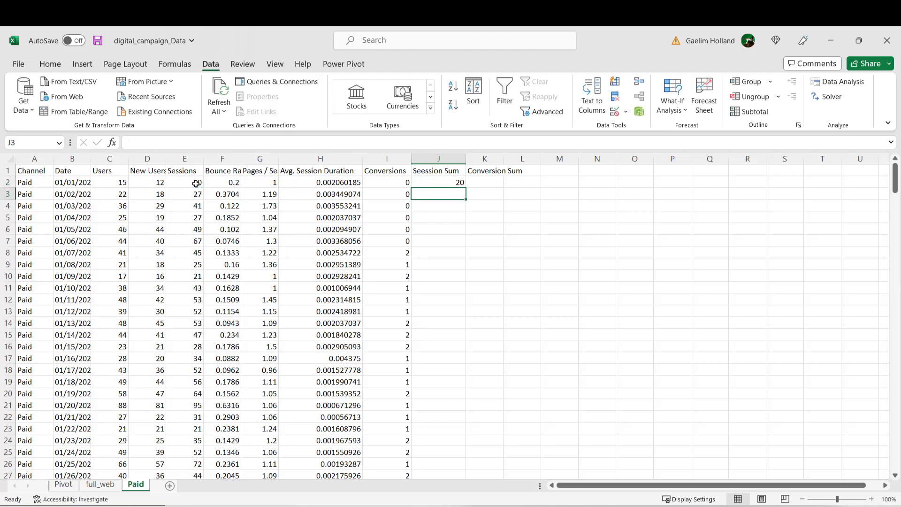
# Step: Enter a formula in K2 that references the first Conversions value in I2
pyautogui.click(486, 185)
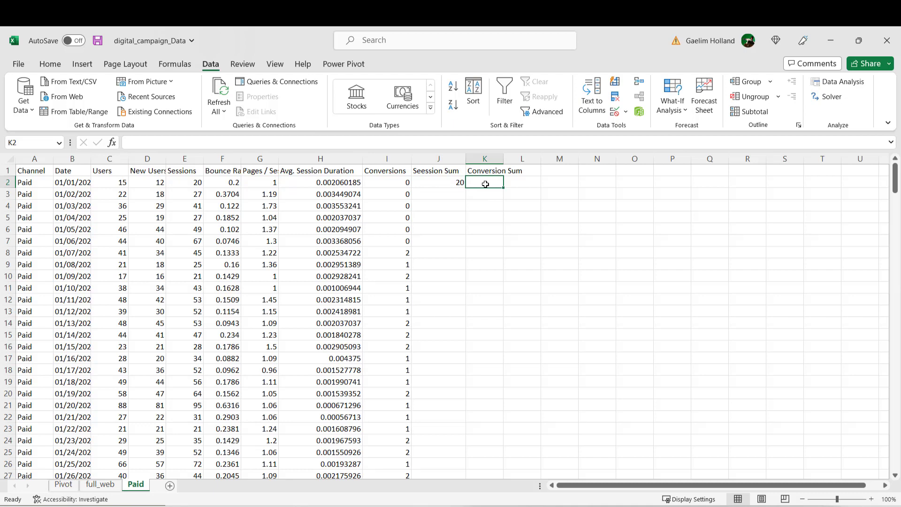
pyautogui.write('=')
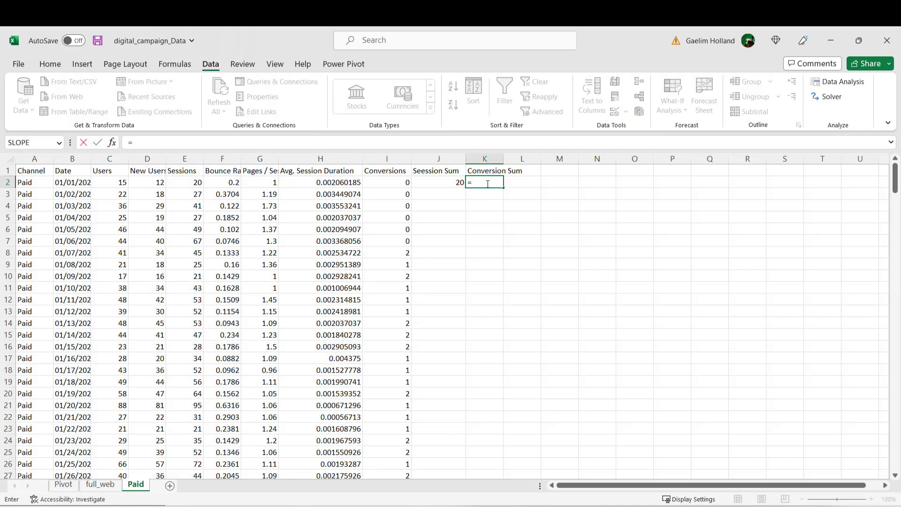
pyautogui.click(404, 183)
pyautogui.press('Return')
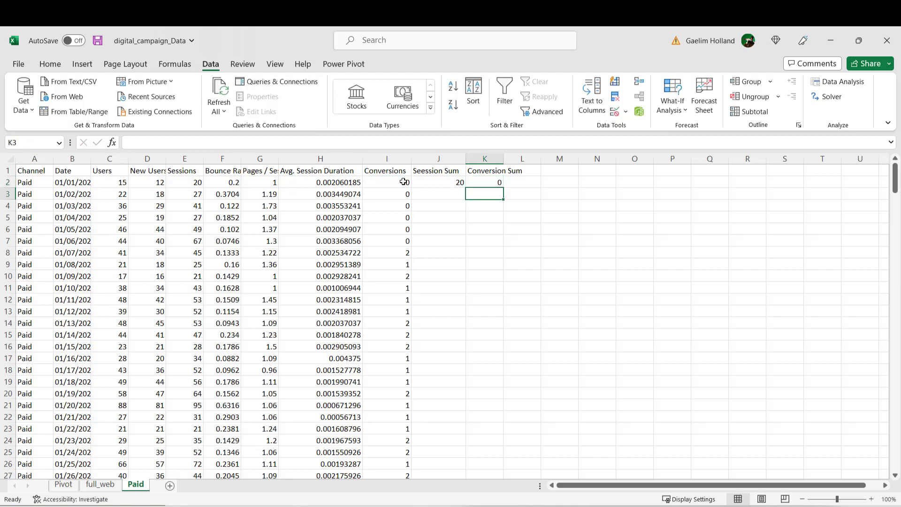
# Step: Enter the running-total formula =SUM($E$2:E3) in J3, with the start of the Sessions range locked as an absolute reference
pyautogui.click(458, 196)
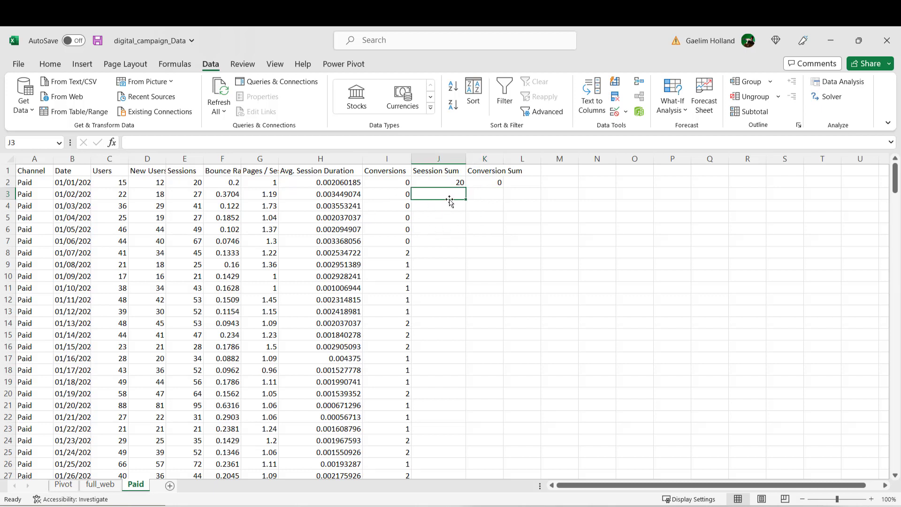
pyautogui.write('=')
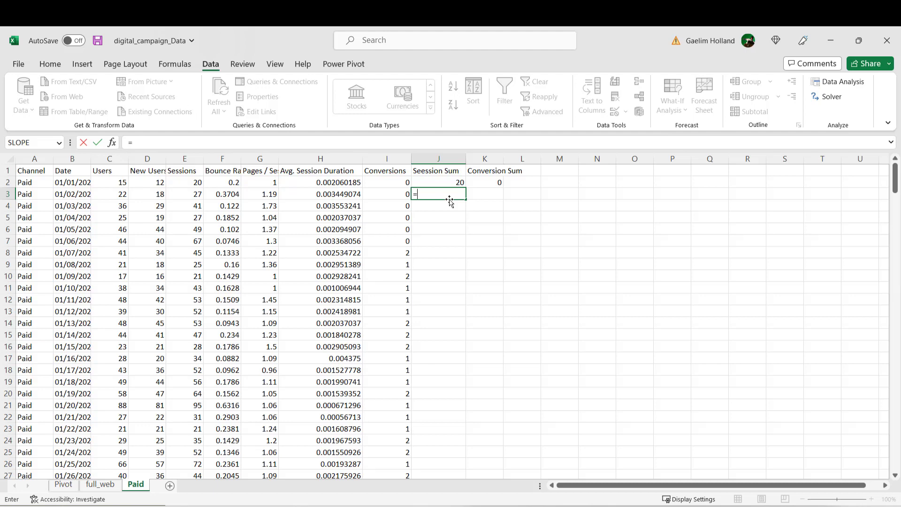
pyautogui.write('sum')
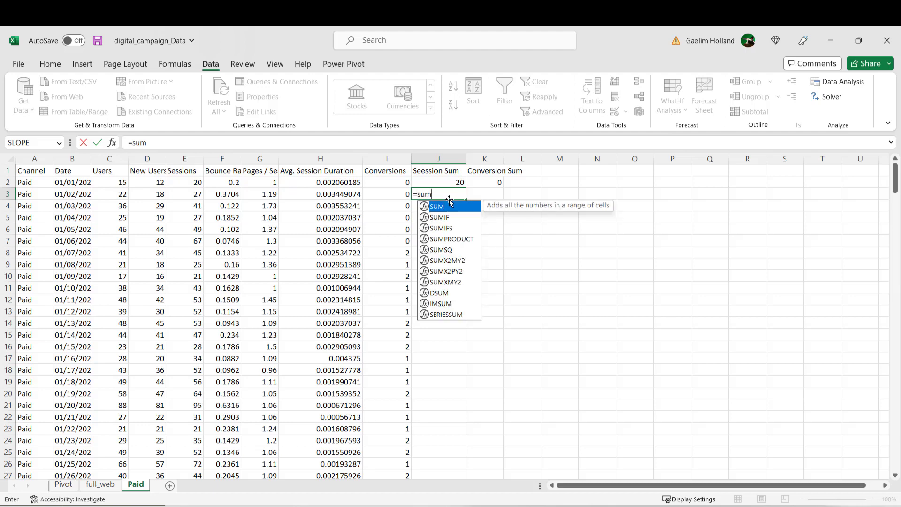
pyautogui.doubleClick(455, 209)
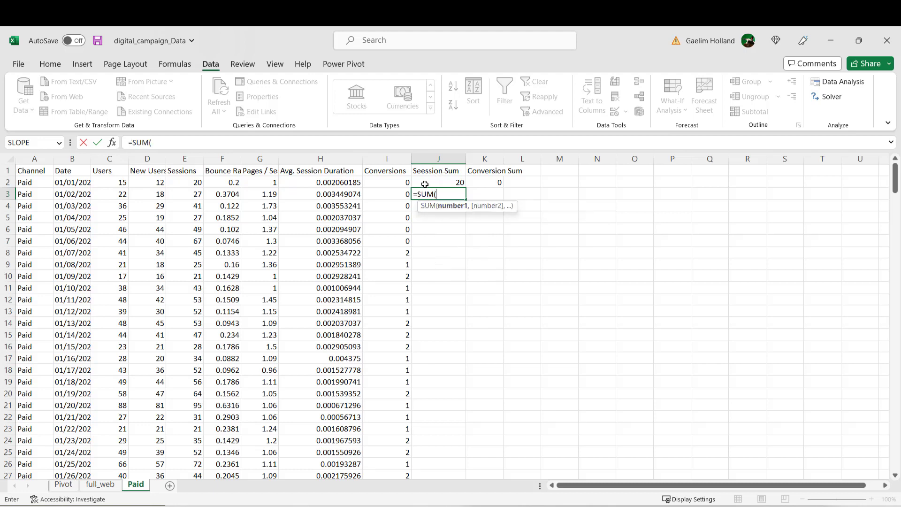
pyautogui.click(189, 182)
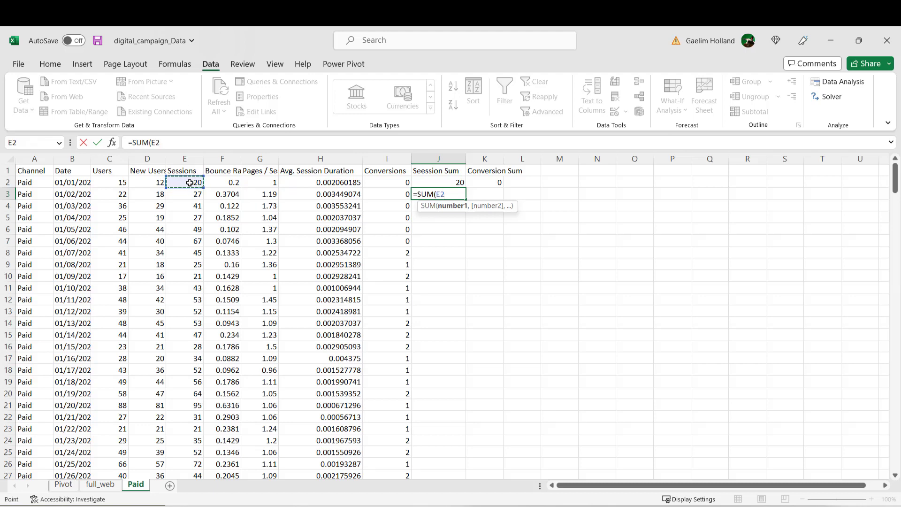
pyautogui.press('F8')
pyautogui.click(192, 195)
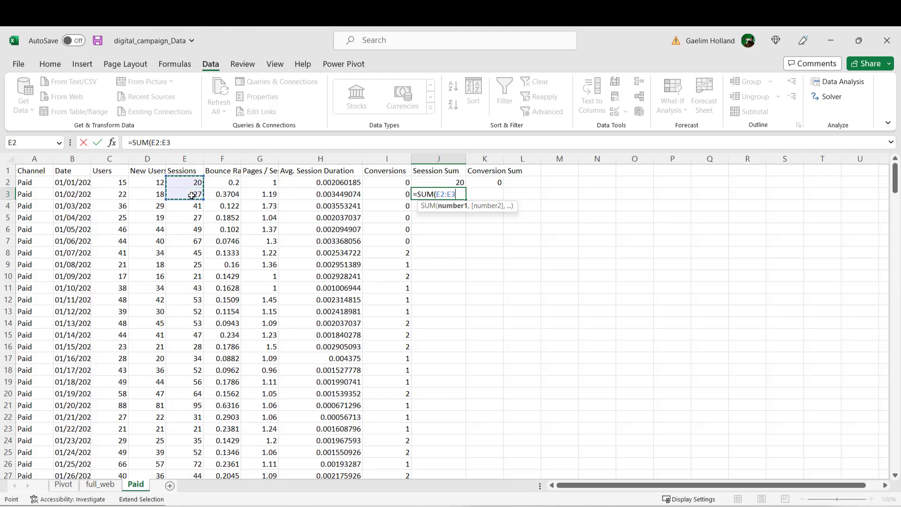
pyautogui.click(440, 194)
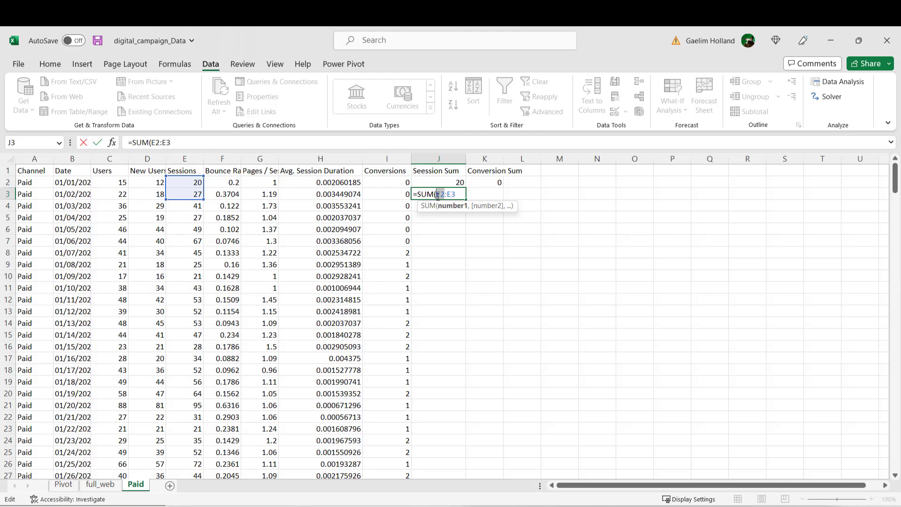
pyautogui.press('F4')
pyautogui.press('Return')
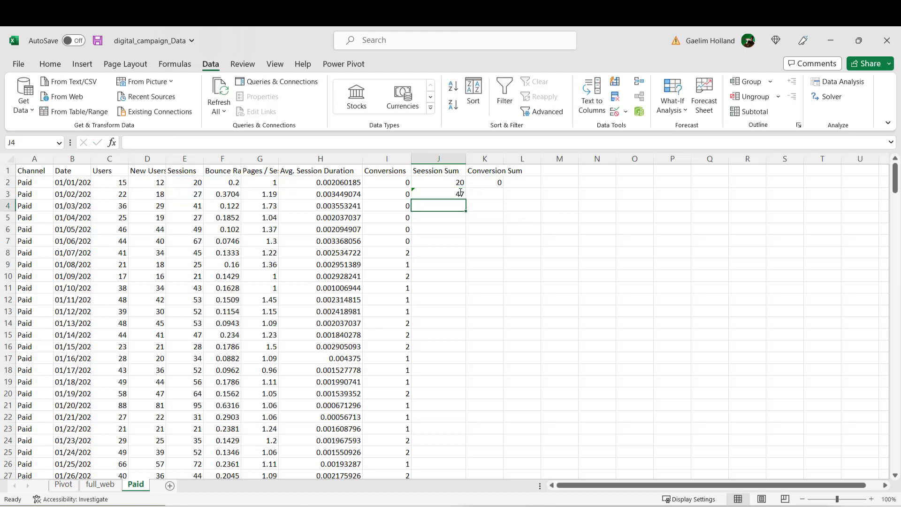
# Step: Correct the spelling of the header in J1 to "Session Sum"
pyautogui.click(435, 173)
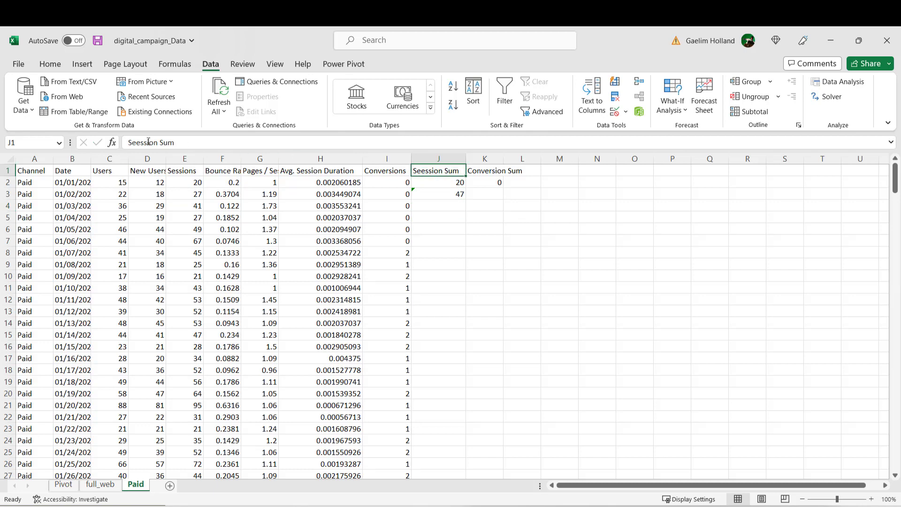
pyautogui.click(140, 142)
pyautogui.press('BackSpace')
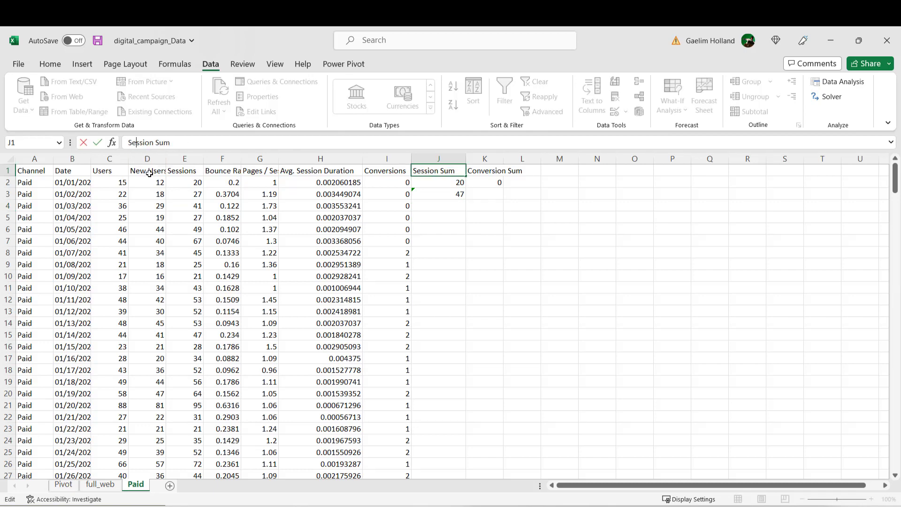
pyautogui.click(500, 240)
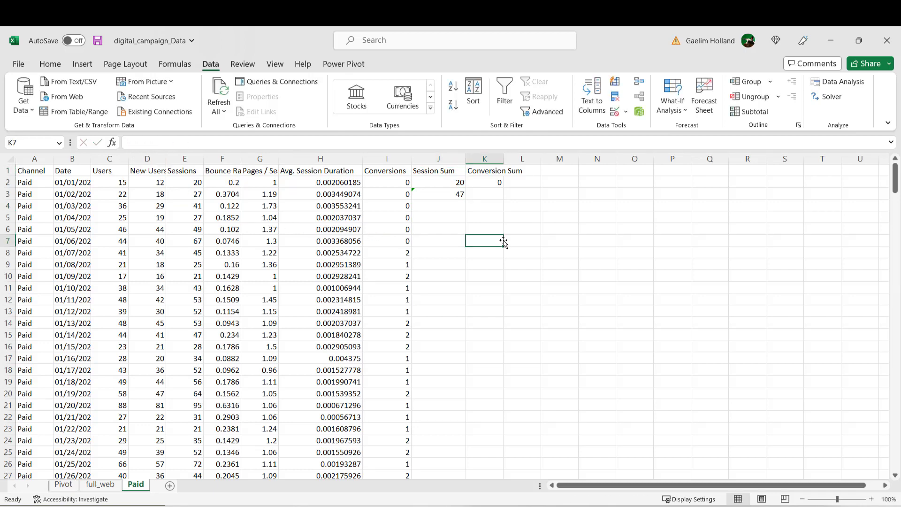
# Step: Review the SUM formula in J3 and ignore its "Formula Omits Adjacent Cells" error
pyautogui.click(456, 195)
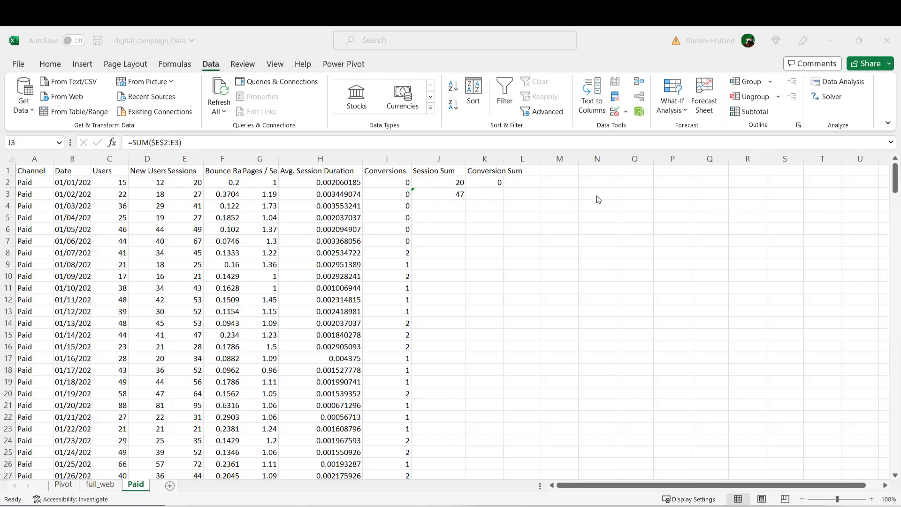
pyautogui.click(456, 194)
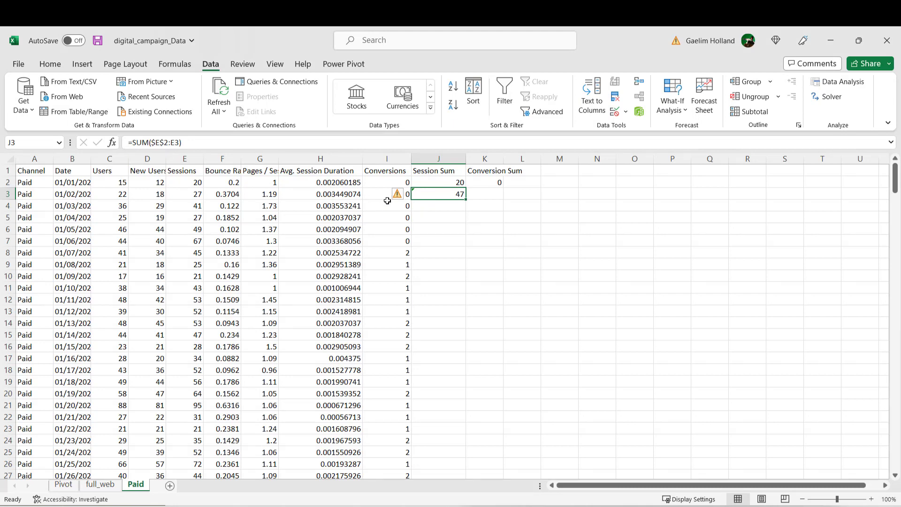
pyautogui.click(164, 143)
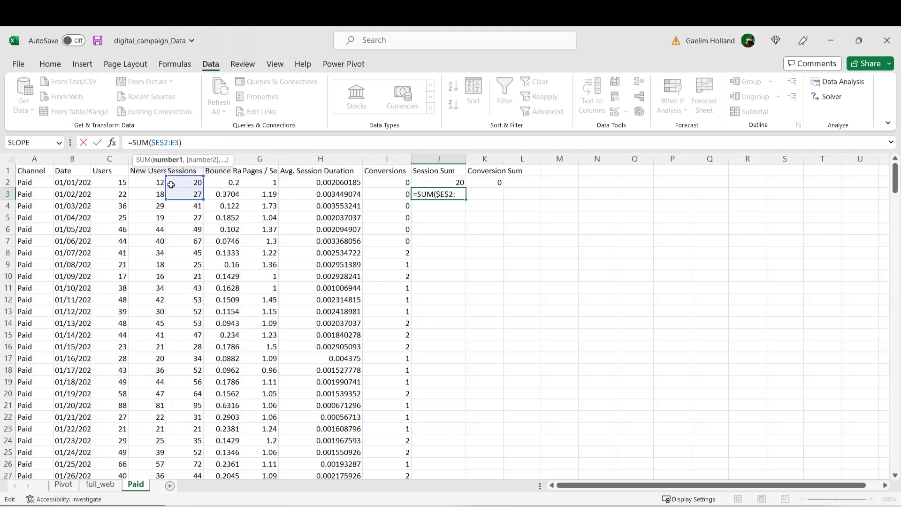
pyautogui.hotkey('ctrl', 'Return')
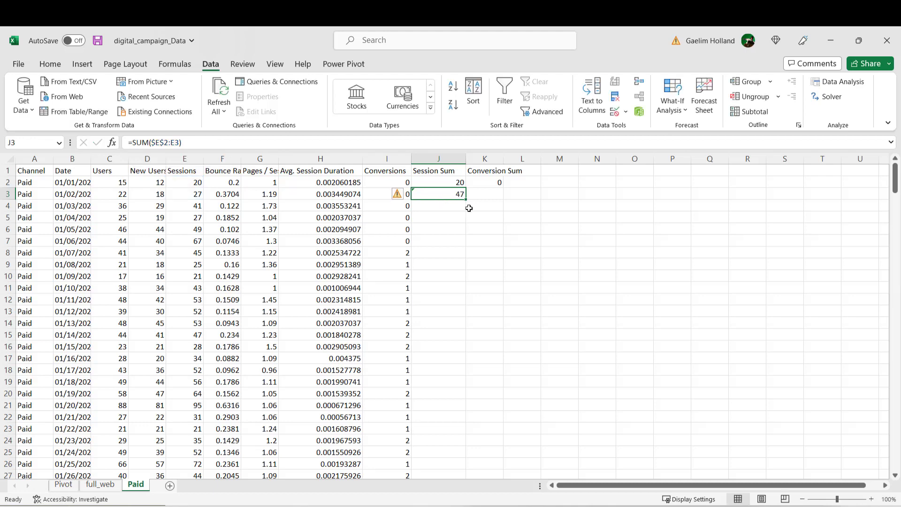
pyautogui.click(397, 196)
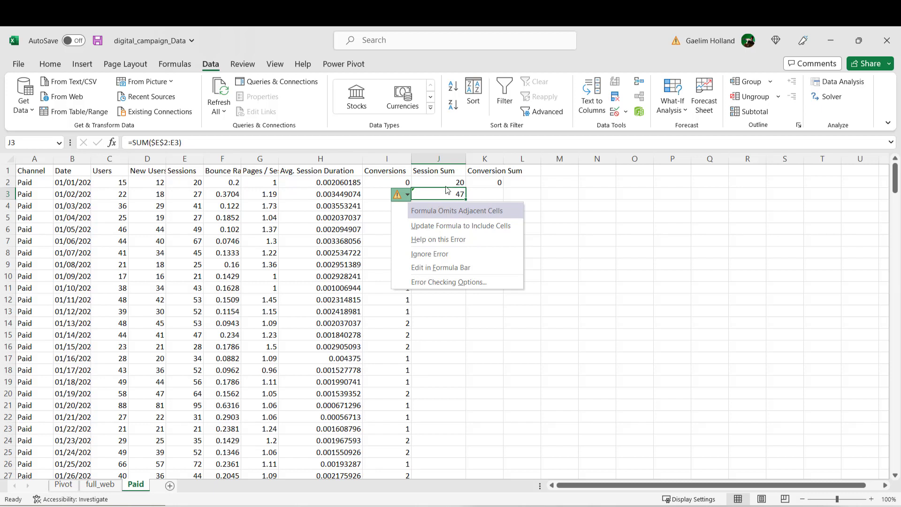
pyautogui.click(454, 253)
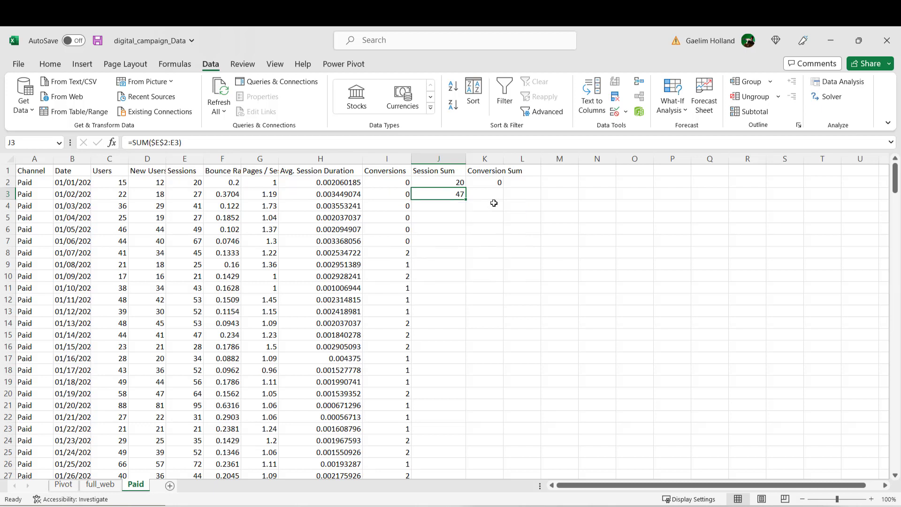
# Step: Fill the J3 running-total formula down the Session Sum column to the end of the data and check the filled rows
pyautogui.click(462, 207)
pyautogui.click(454, 196)
pyautogui.doubleClick(465, 200)
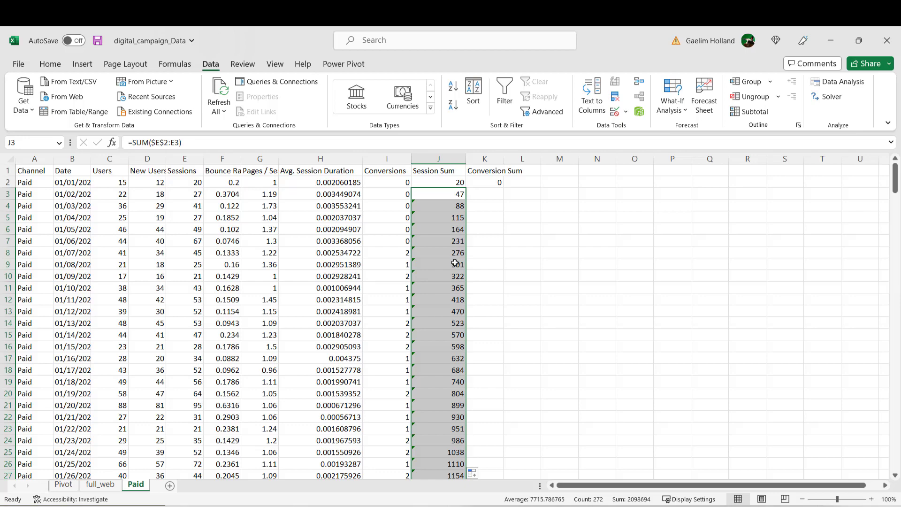
pyautogui.scroll(-18, 455, 267)
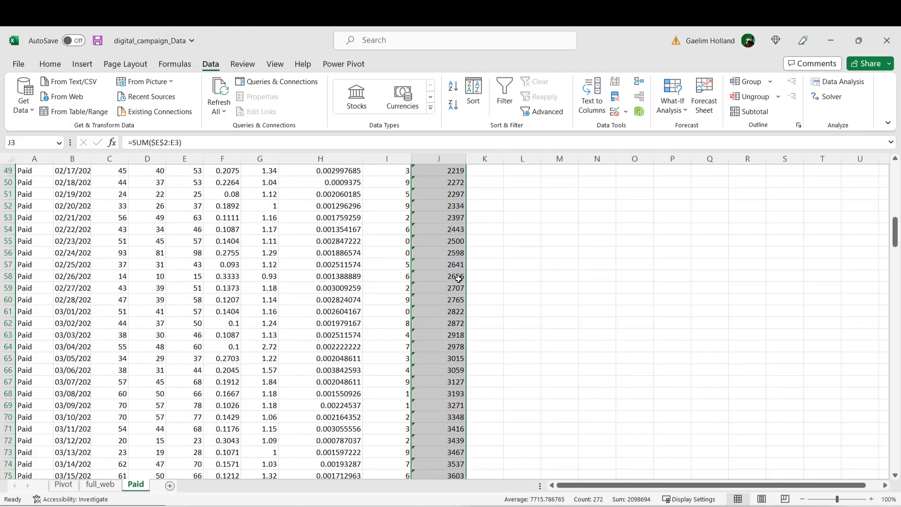
pyautogui.scroll(-7, 461, 278)
pyautogui.scroll(3, 473, 277)
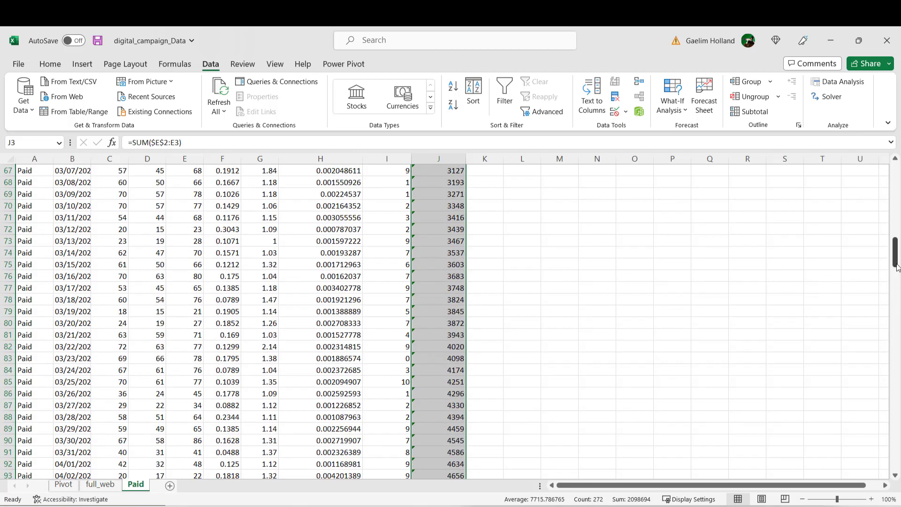
pyautogui.moveTo(894, 260); pyautogui.dragTo(894, 171)
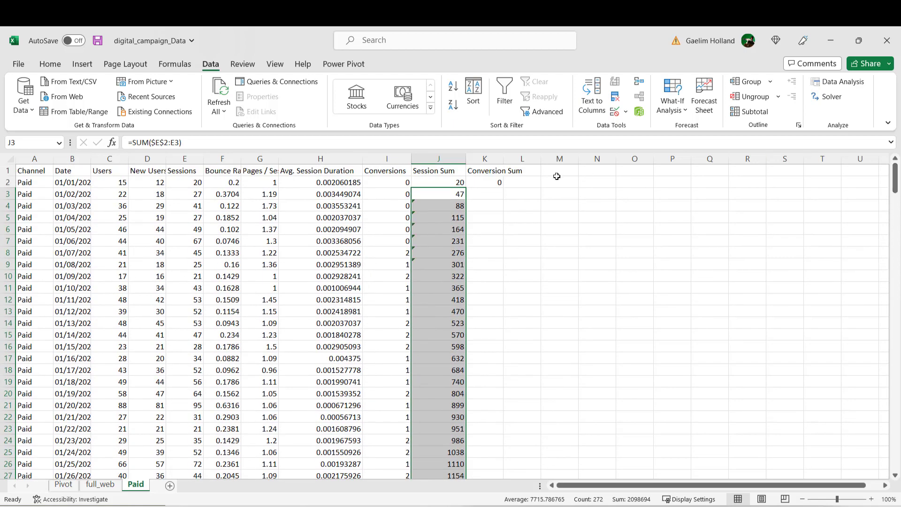
# Step: Enter the running-total formula =SUM($I$2:I3) in K3, with the start of the Conversions range locked as an absolute reference
pyautogui.click(489, 194)
pyautogui.write('=sum')
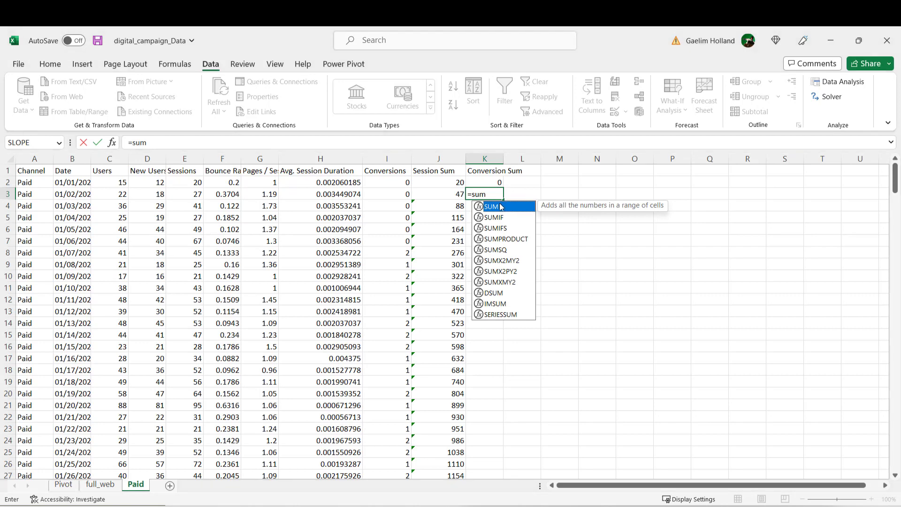
pyautogui.doubleClick(500, 207)
pyautogui.click(404, 184)
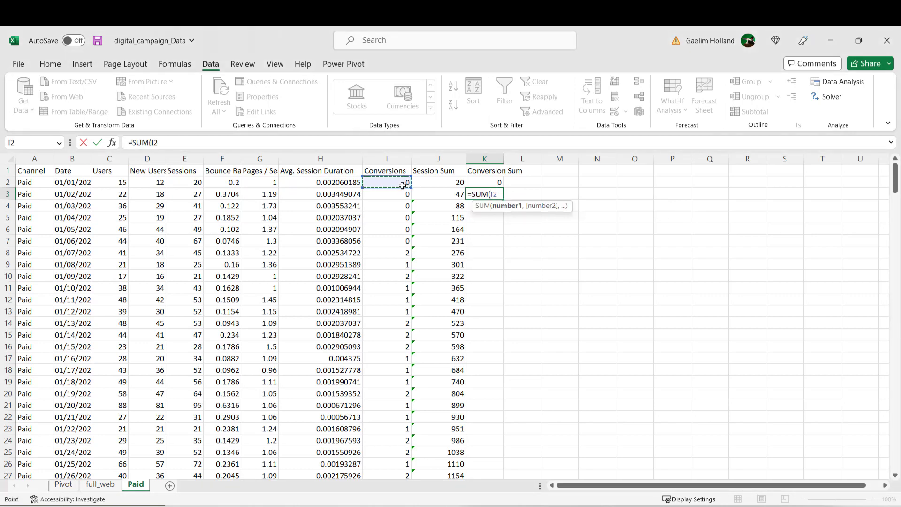
pyautogui.press('F8')
pyautogui.click(398, 194)
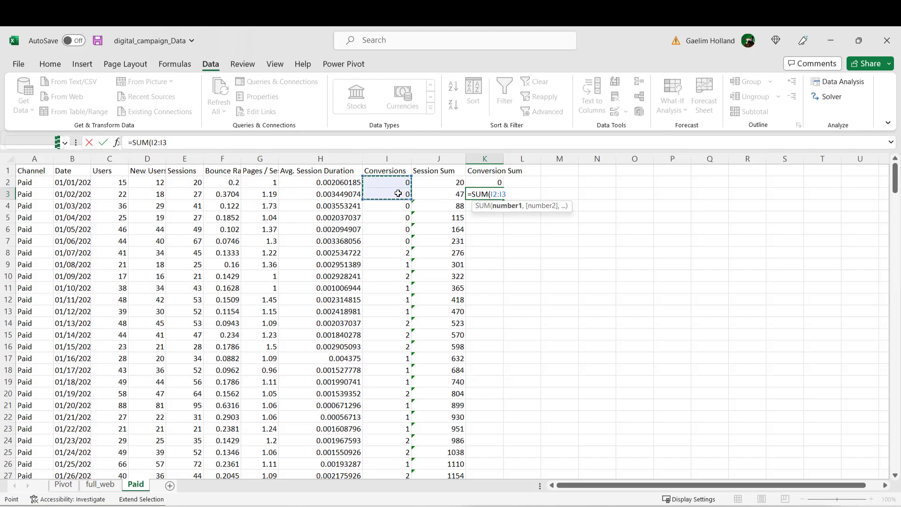
pyautogui.doubleClick(157, 142)
pyautogui.click(157, 142)
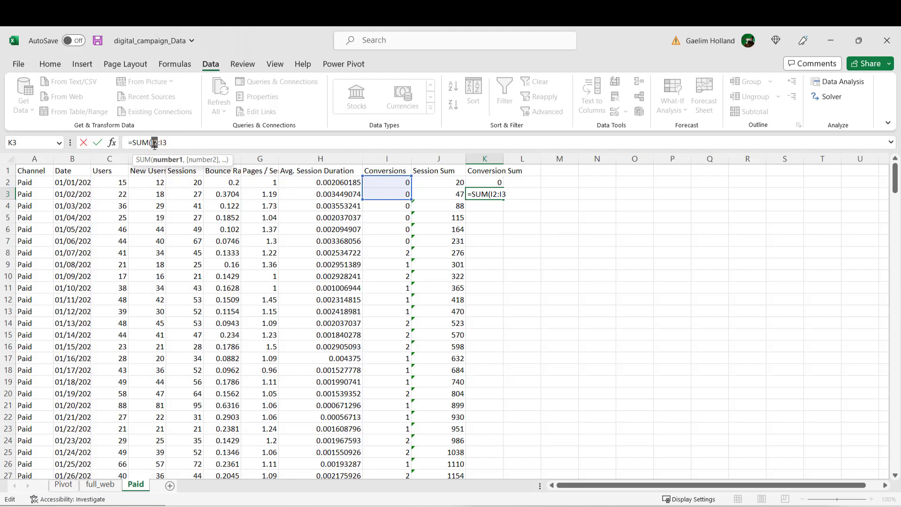
pyautogui.press('F4')
pyautogui.press('Return')
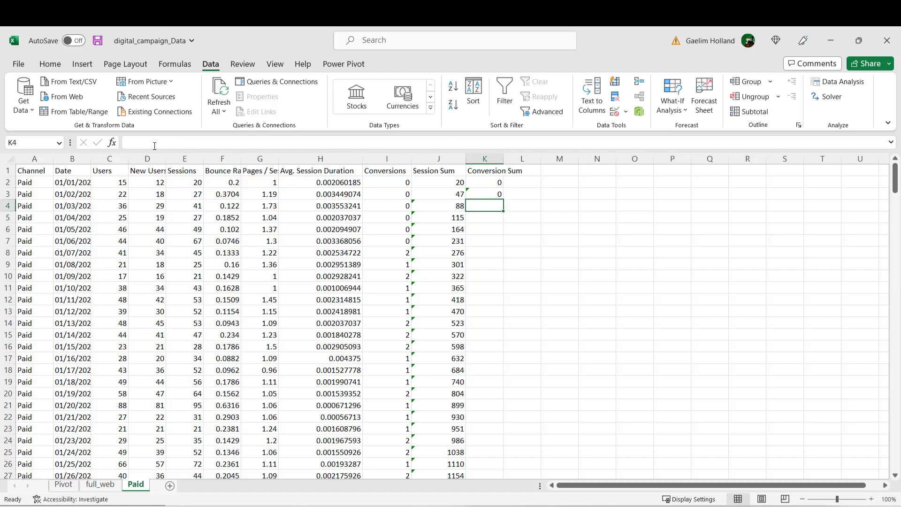
# Step: Fill the K3 running-total formula down the Conversion Sum column to the end of the data and check the filled rows
pyautogui.click(488, 193)
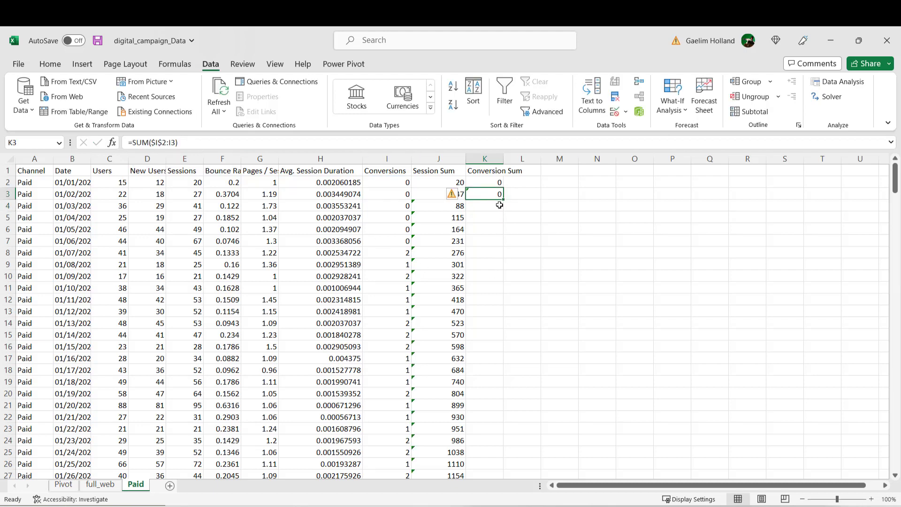
pyautogui.doubleClick(503, 200)
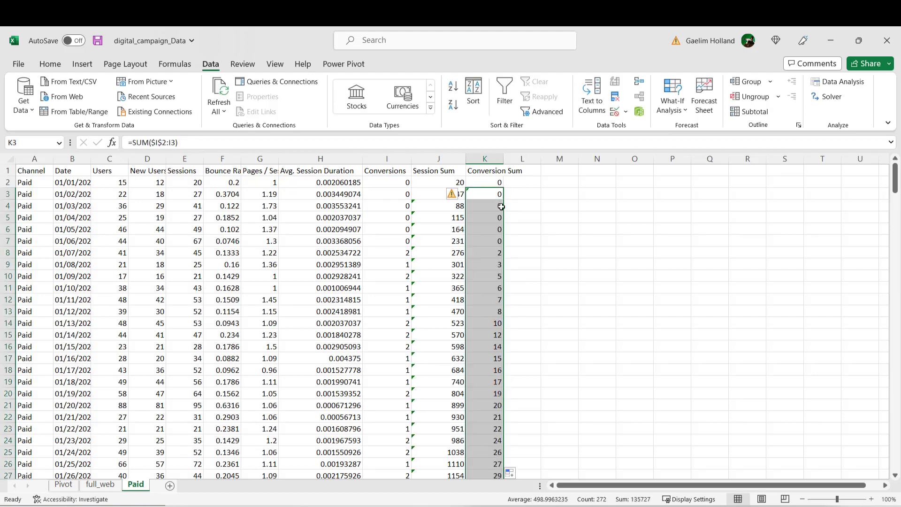
pyautogui.click(506, 268)
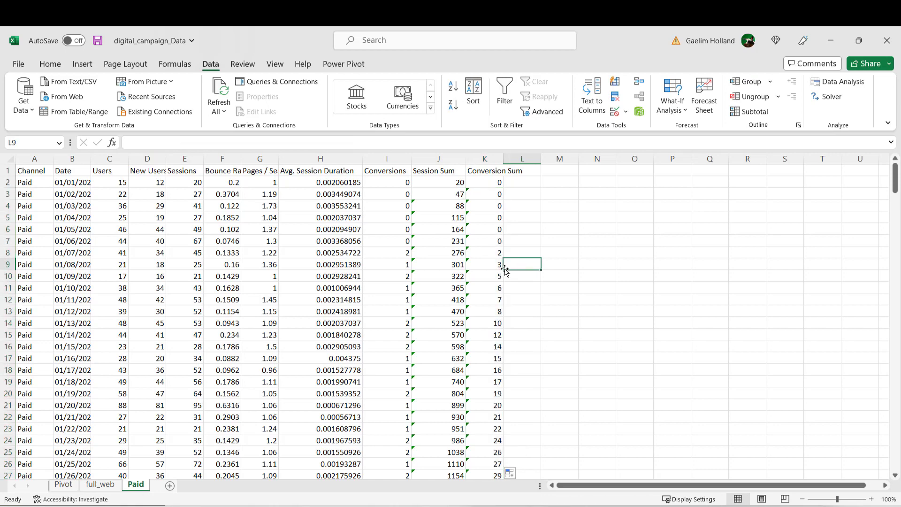
pyautogui.scroll(-12, 506, 270)
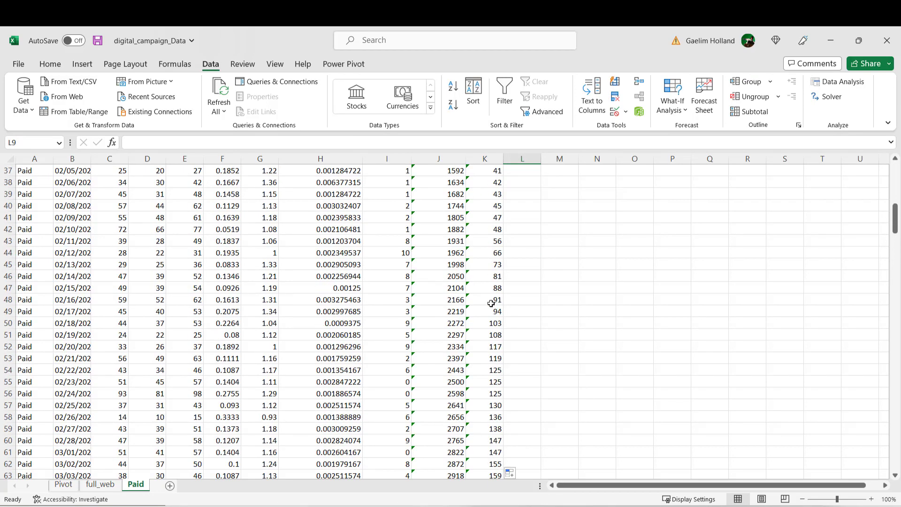
pyautogui.scroll(12, 491, 303)
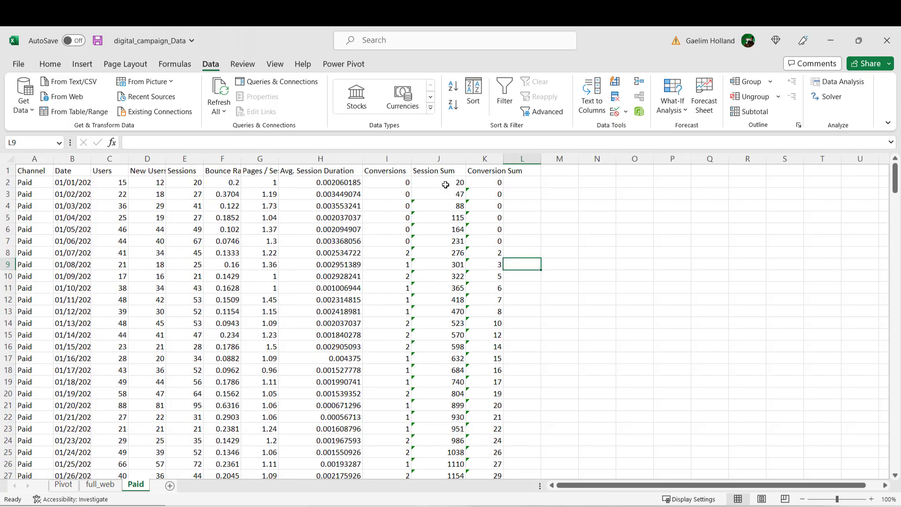
pyautogui.click(529, 172)
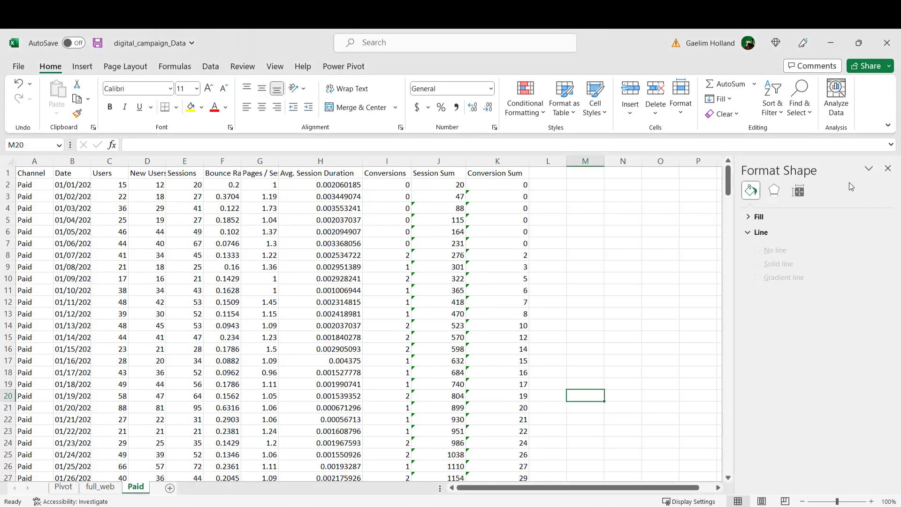
# Step: Insert a scatter chart plotting Conversion Sum (column K) against Session Sum (column J)
pyautogui.click(887, 168)
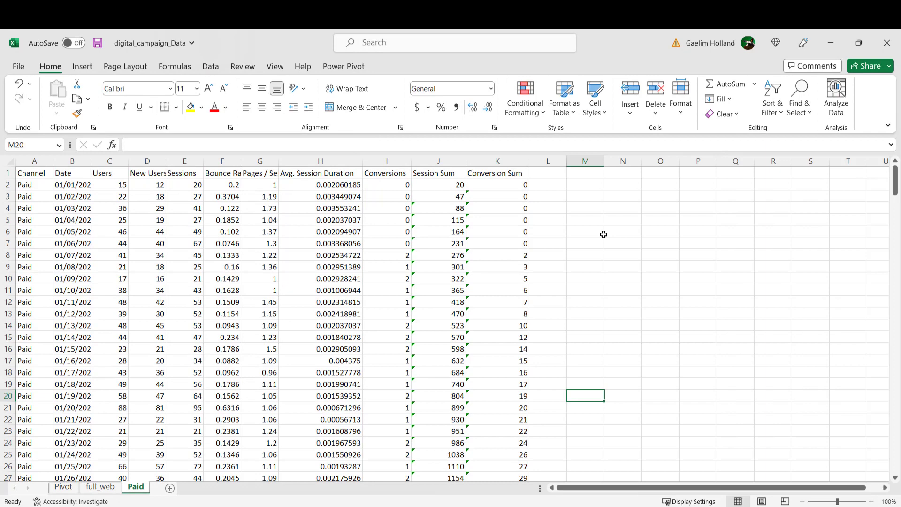
pyautogui.click(541, 253)
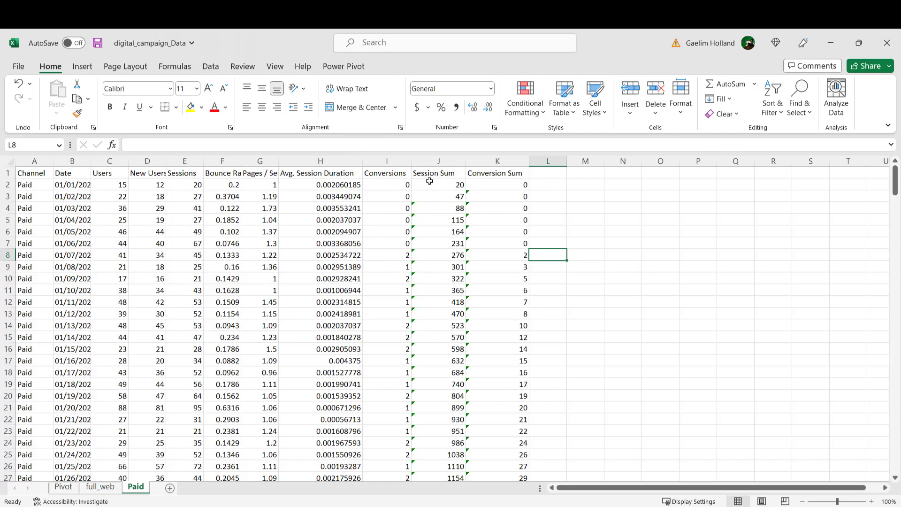
pyautogui.click(442, 159)
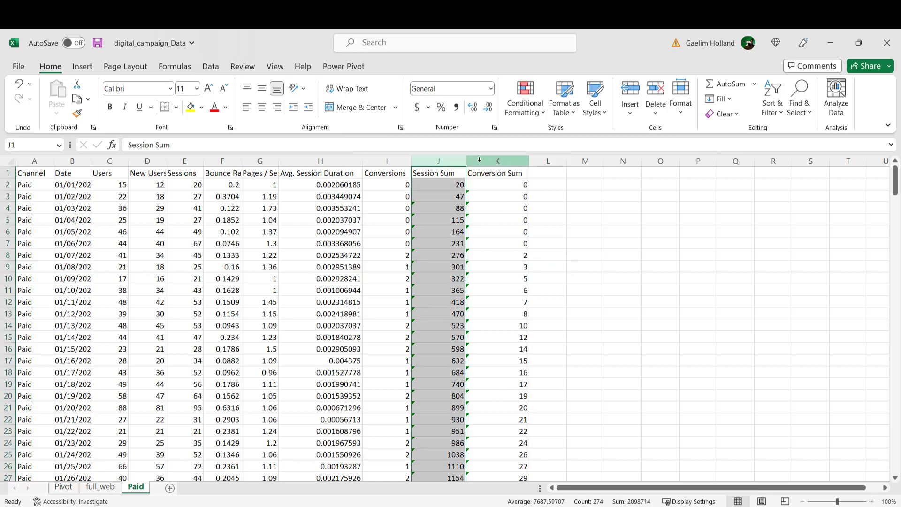
pyautogui.keyDown('ctrl'); pyautogui.click(479, 160); pyautogui.keyUp('ctrl')
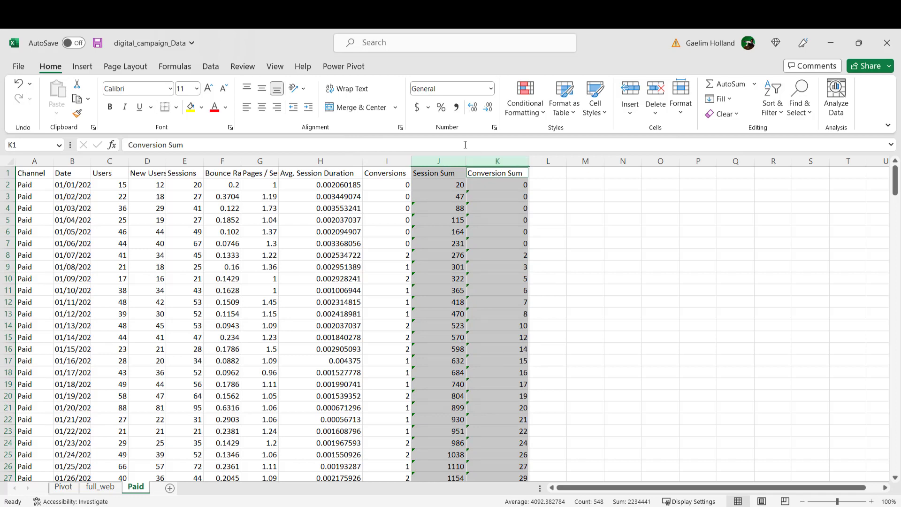
pyautogui.click(82, 67)
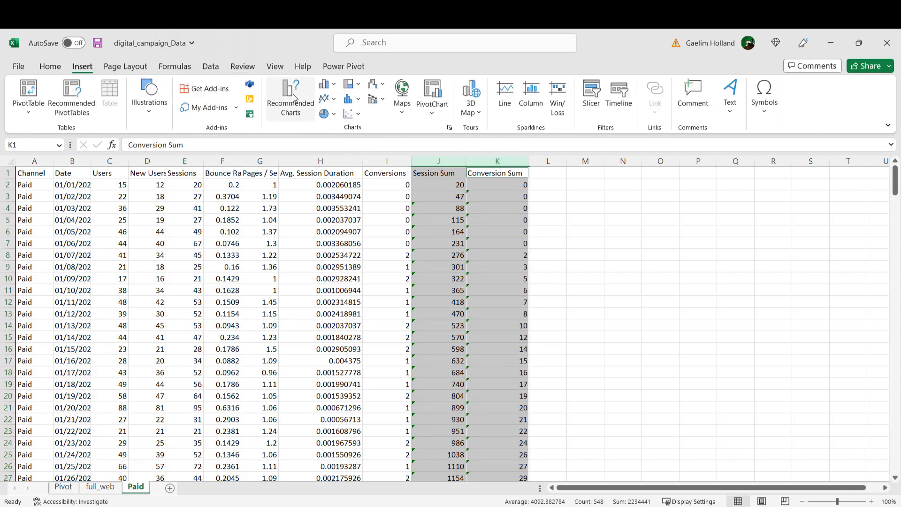
pyautogui.click(348, 114)
pyautogui.click(366, 161)
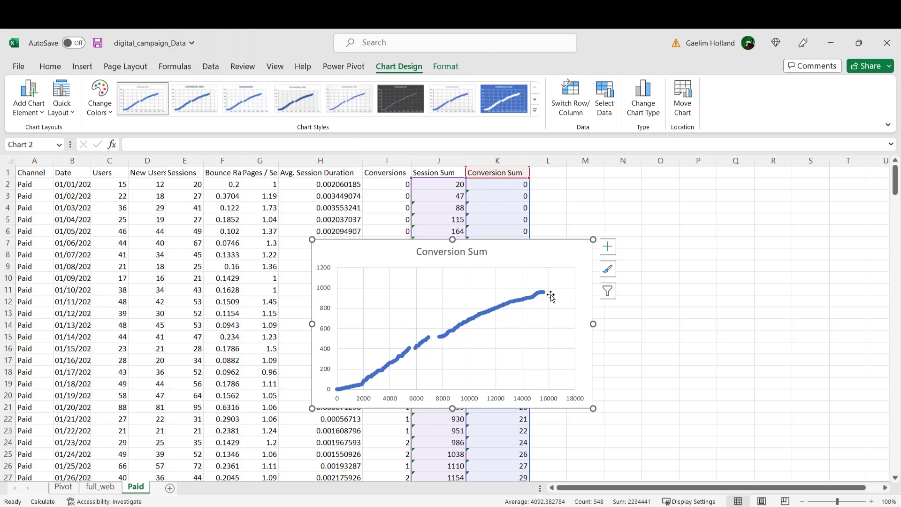
# Step: Add a linear trendline to the Conversion Sum scatter series and display its equation on the chart
pyautogui.click(408, 353)
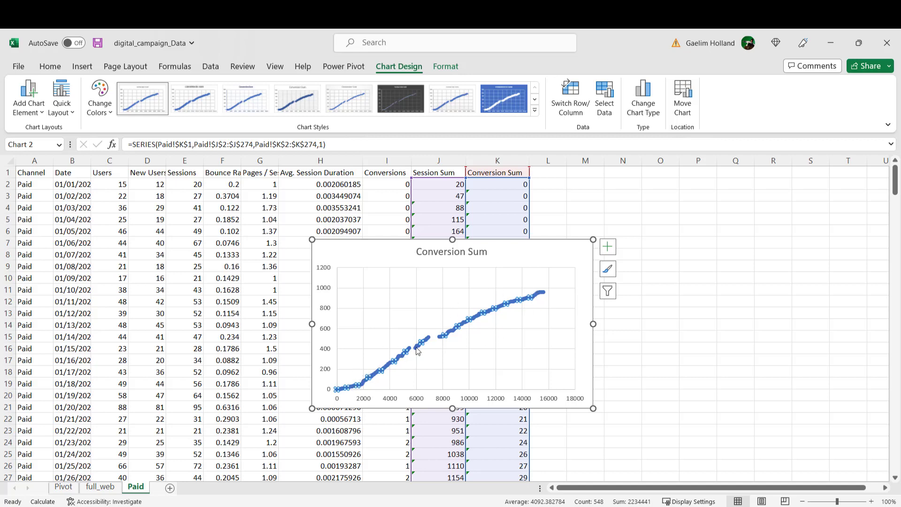
pyautogui.click(608, 246)
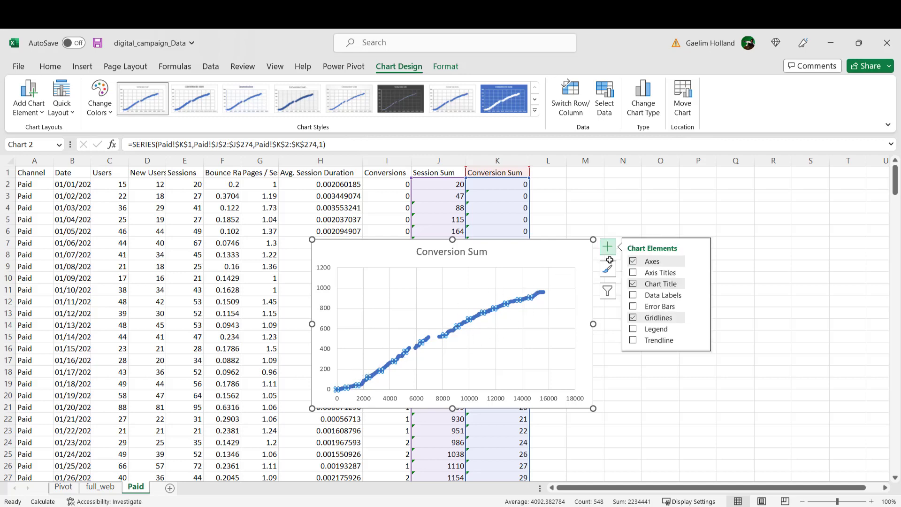
pyautogui.click(634, 340)
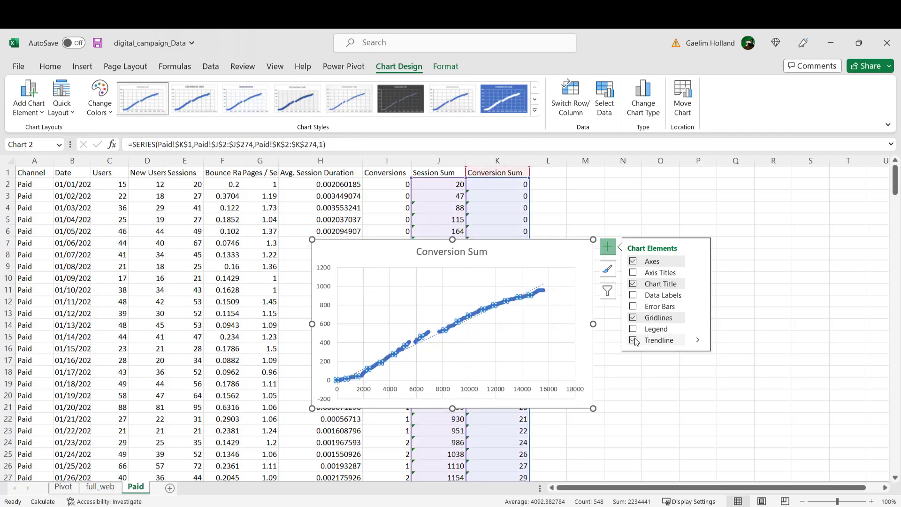
pyautogui.click(698, 340)
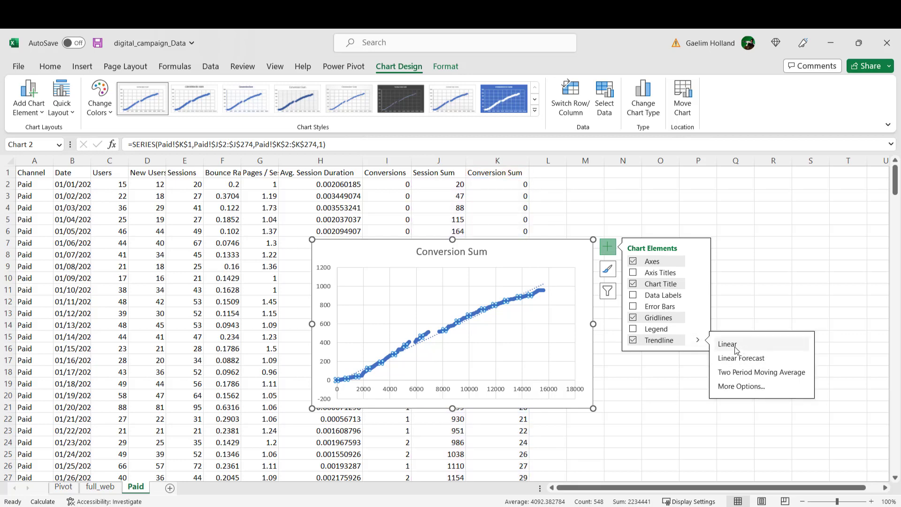
pyautogui.click(734, 386)
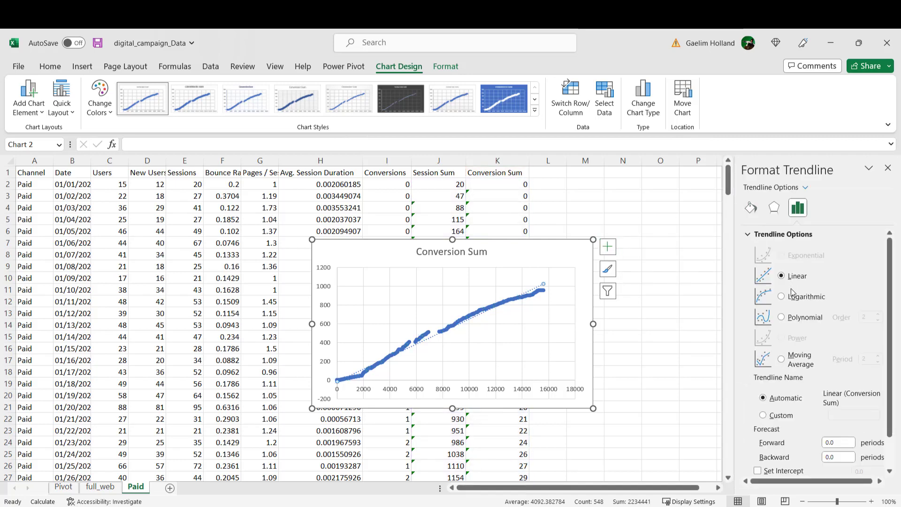
pyautogui.scroll(-2, 795, 323)
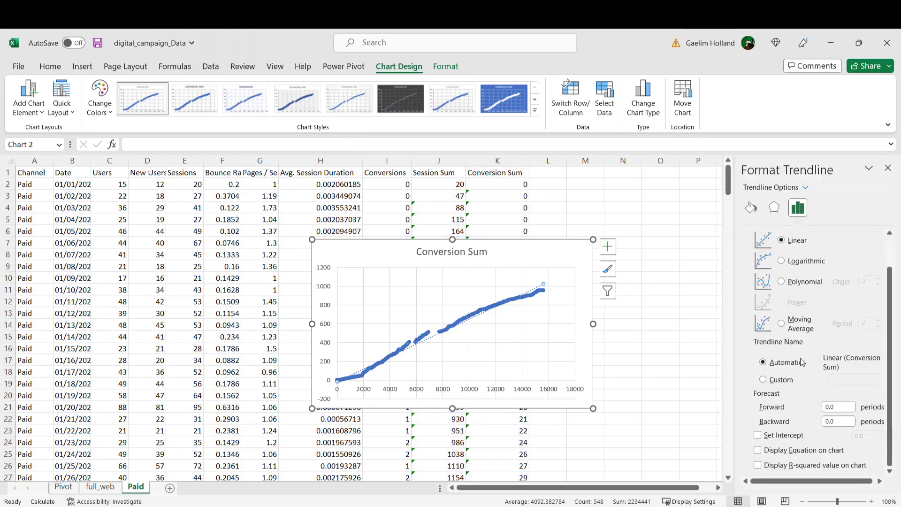
pyautogui.click(758, 450)
pyautogui.click(502, 285)
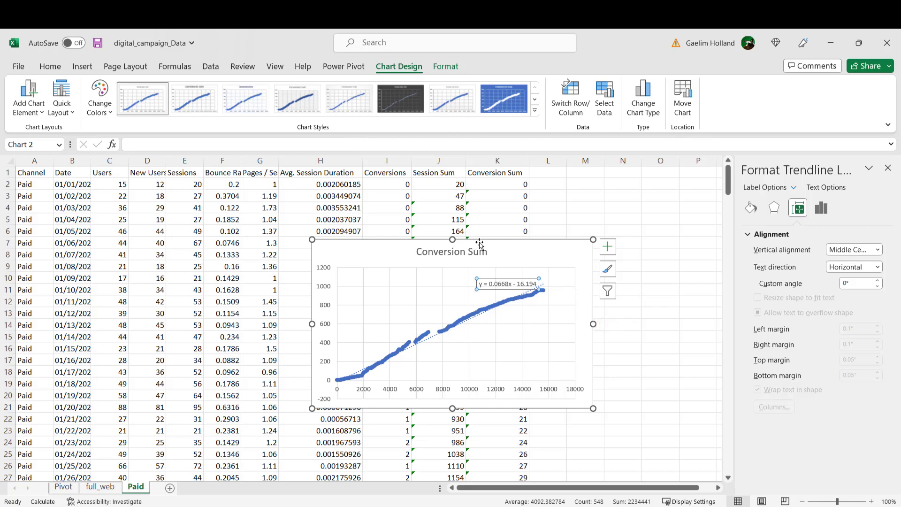
# Step: Move the scatter chart clear of the Session Sum and Conversion Sum columns, and delete the Conversion Sum chart from the sheet
pyautogui.moveTo(479, 243); pyautogui.dragTo(265, 207)
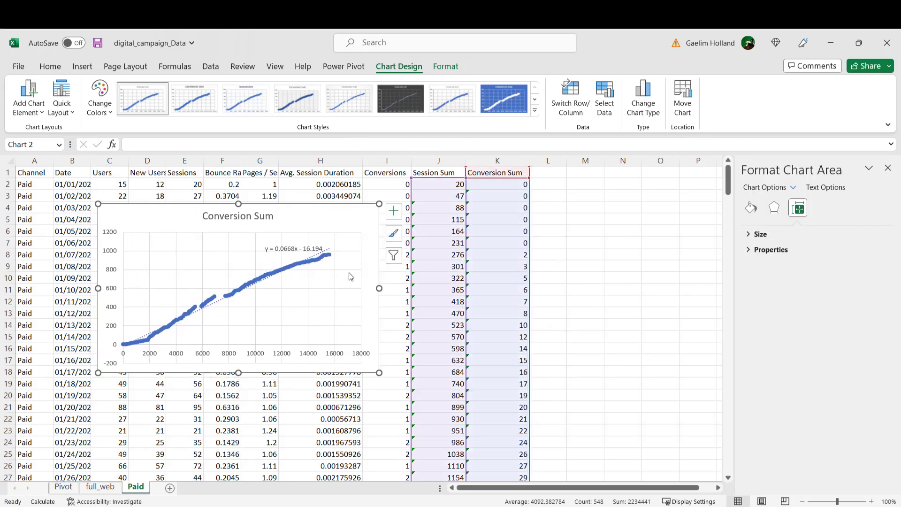
pyautogui.click(489, 302)
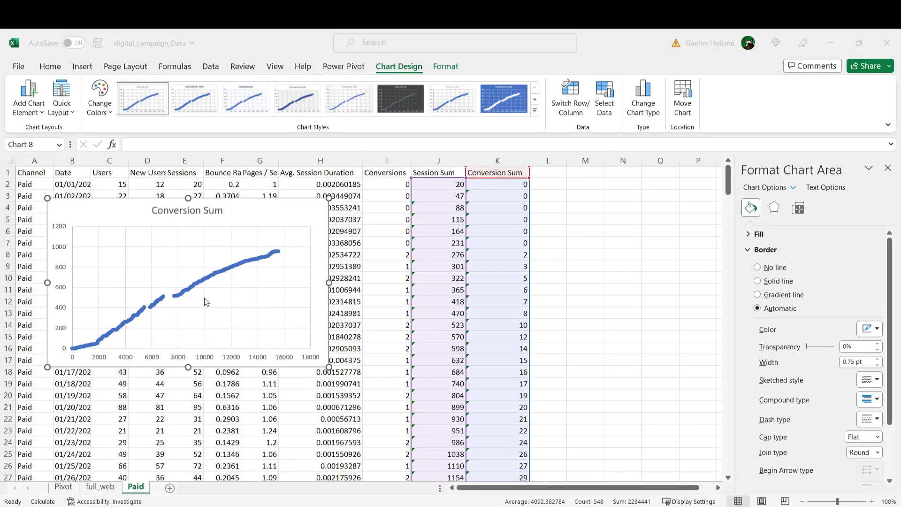
pyautogui.press('Delete')
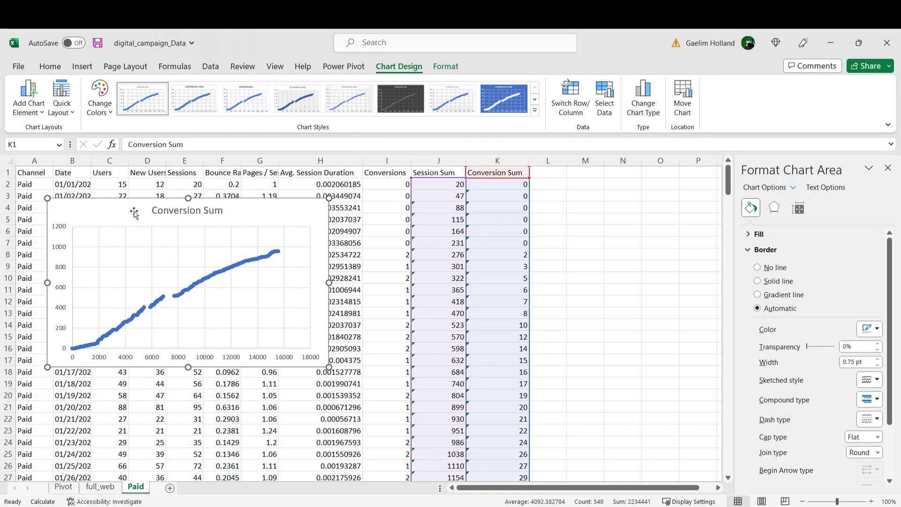
pyautogui.click(581, 220)
# Step: Add a Slope column header in L1 and enter 0 as its first value in L2
pyautogui.click(537, 174)
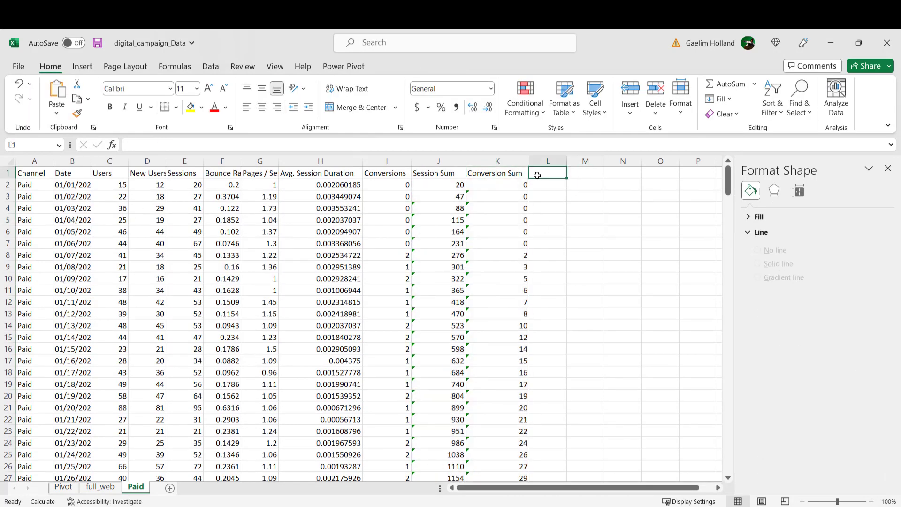
pyautogui.write('Slope')
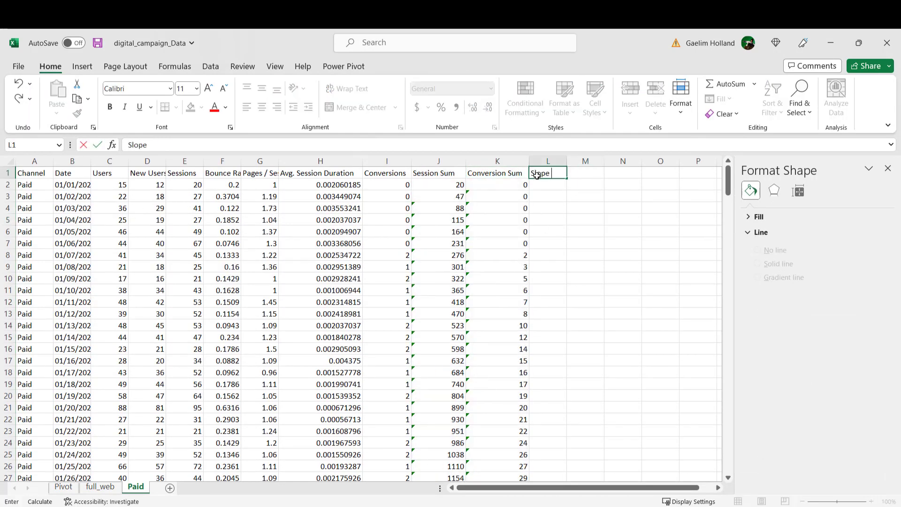
pyautogui.click(542, 185)
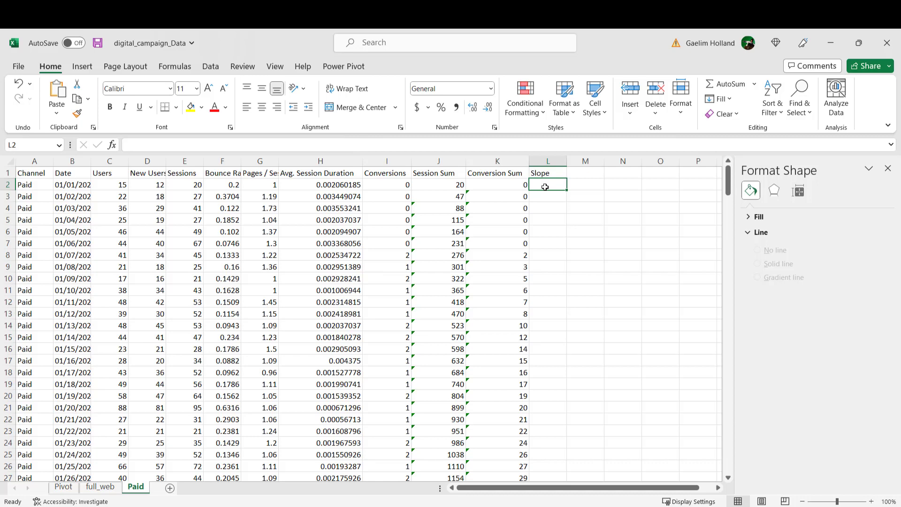
pyautogui.write('0')
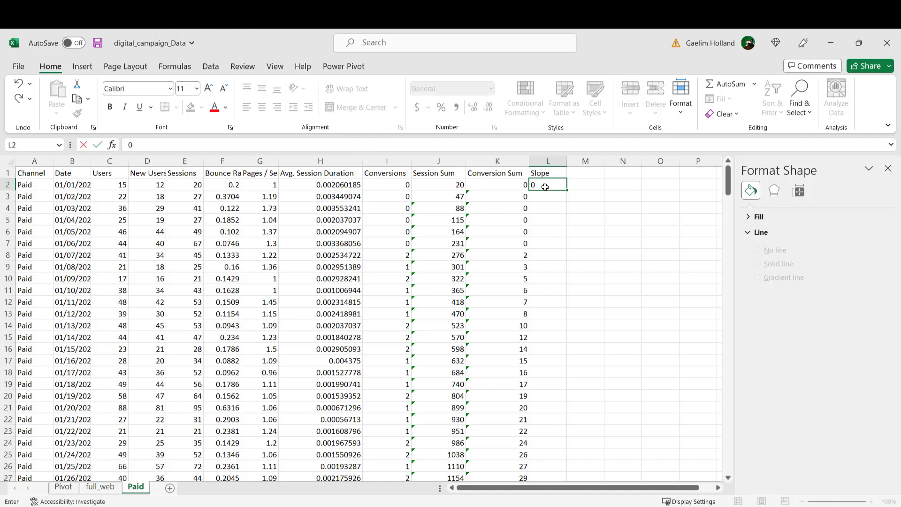
pyautogui.press('Return')
# Step: Begin a SLOPE formula in L3 with Conversions range $I$2:I3 as the known y values, locking the range's start as an absolute reference
pyautogui.write('=slpo')
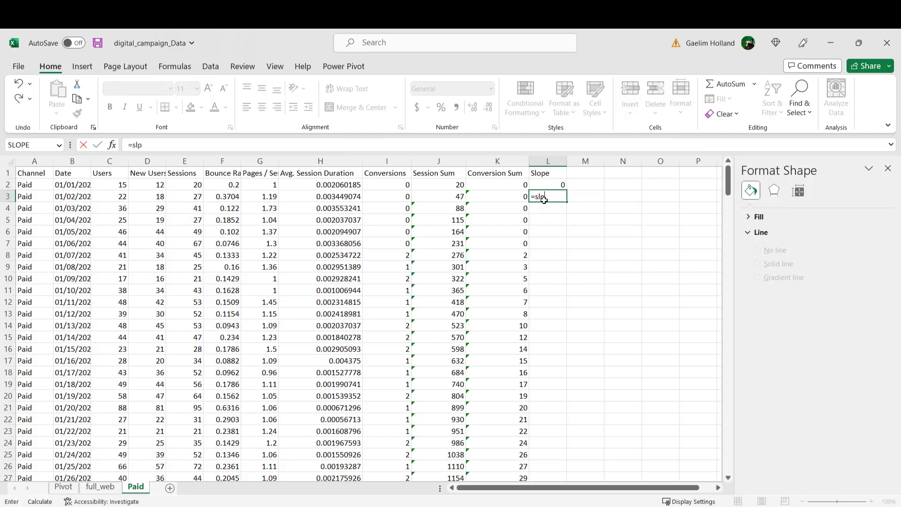
pyautogui.press('BackSpace')
pyautogui.write('o')
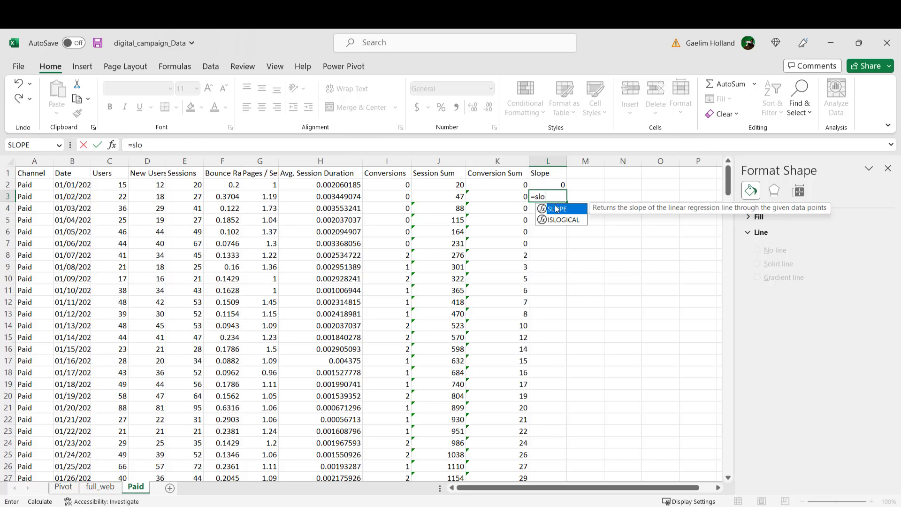
pyautogui.doubleClick(556, 210)
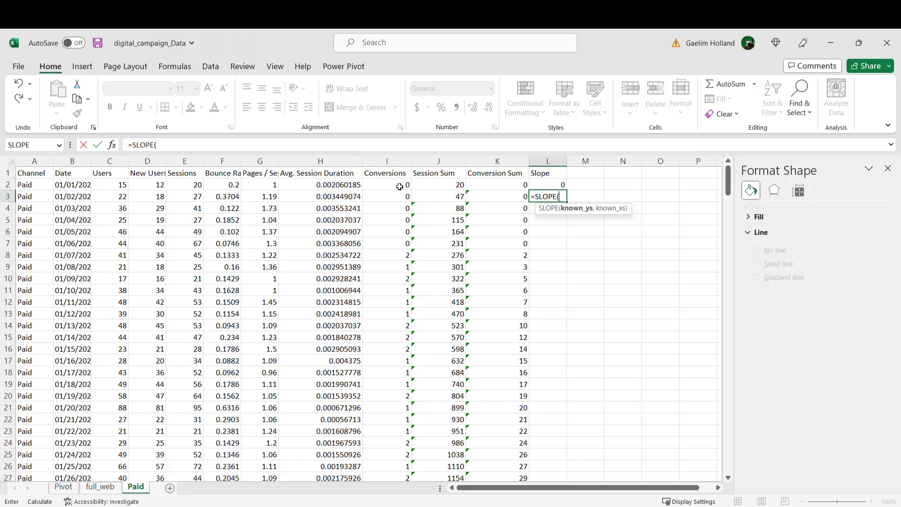
pyautogui.moveTo(399, 188); pyautogui.dragTo(400, 197)
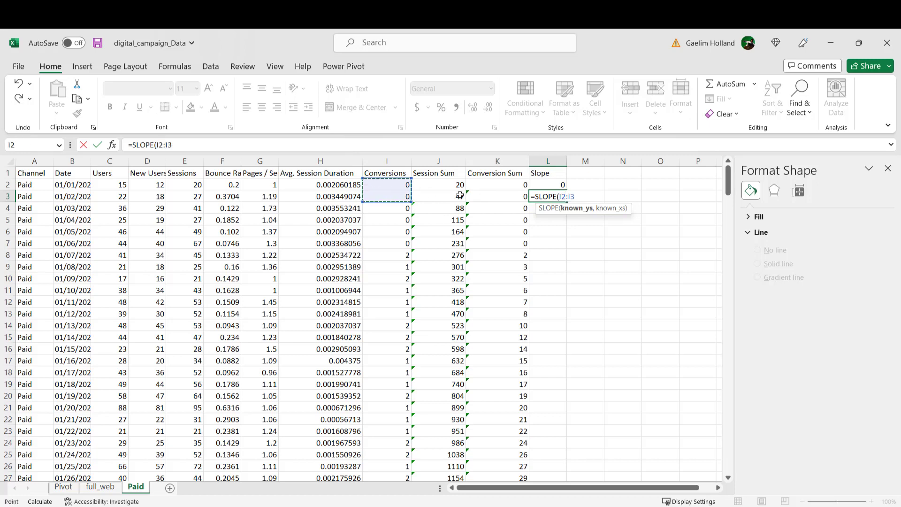
pyautogui.click(561, 198)
pyautogui.press('F4')
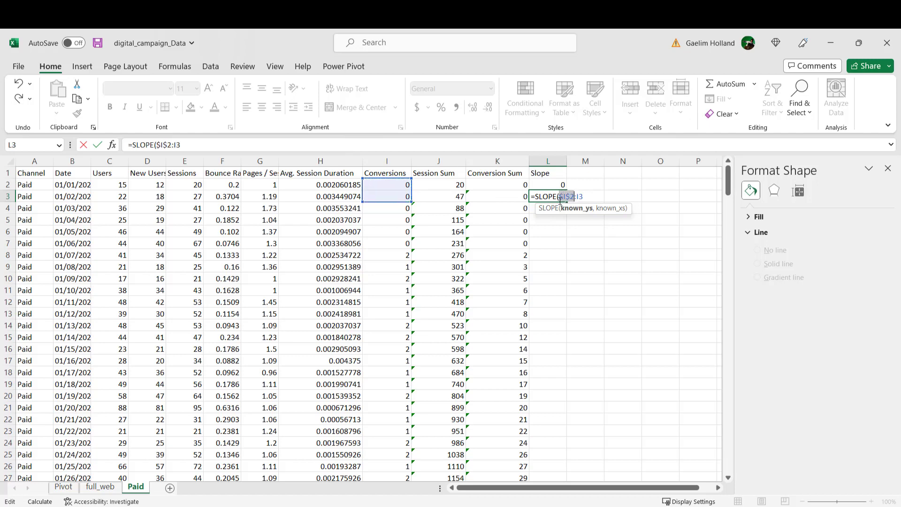
pyautogui.click(586, 193)
# Step: Complete the L3 SLOPE formula with Sessions range $E$2:E3 as the known x values, giving =SLOPE($I$2:I3,$E$2:E3)
pyautogui.write(',')
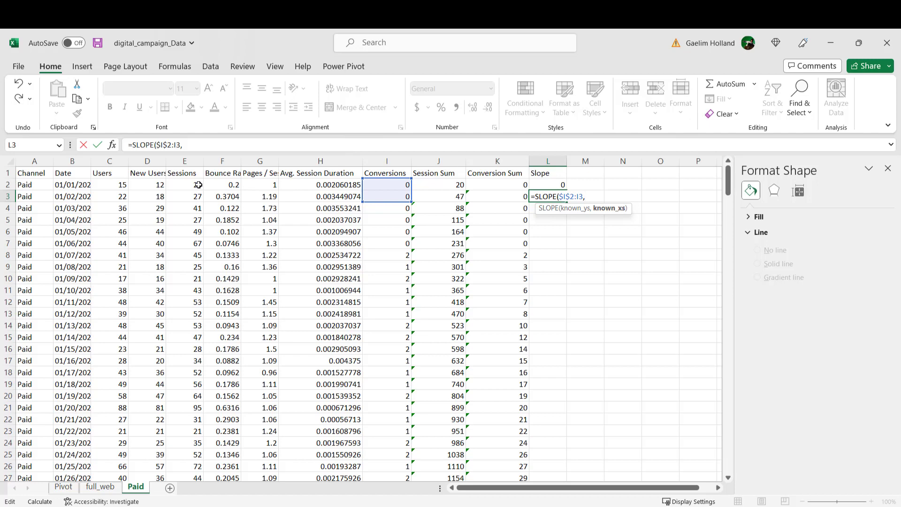
pyautogui.moveTo(198, 184); pyautogui.dragTo(194, 197)
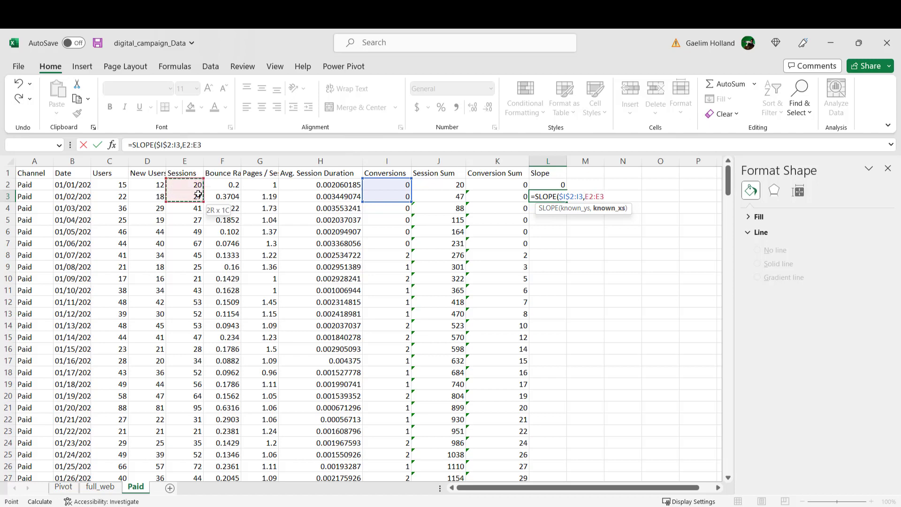
pyautogui.click(187, 146)
pyautogui.doubleClick(186, 146)
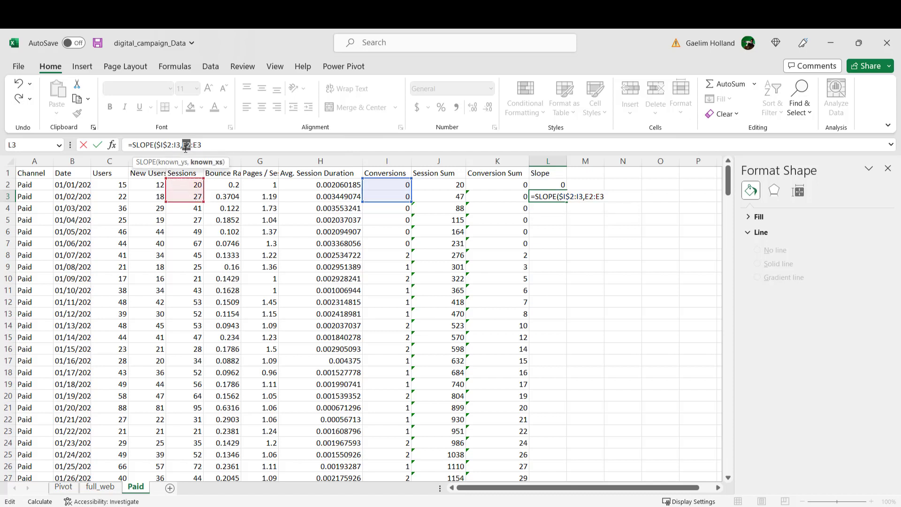
pyautogui.press('F4')
pyautogui.press('Return')
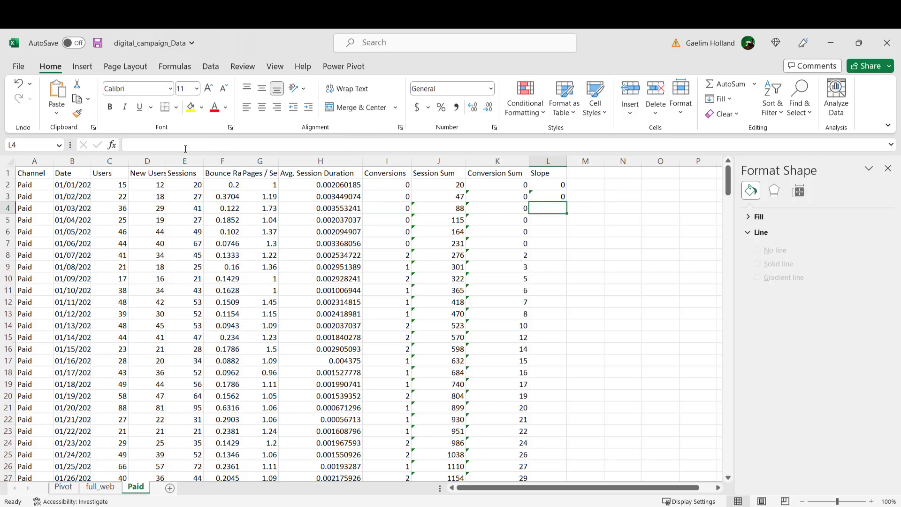
# Step: Fill the L3 SLOPE formula down the Slope column to the end of the data and check the filled rows
pyautogui.click(536, 197)
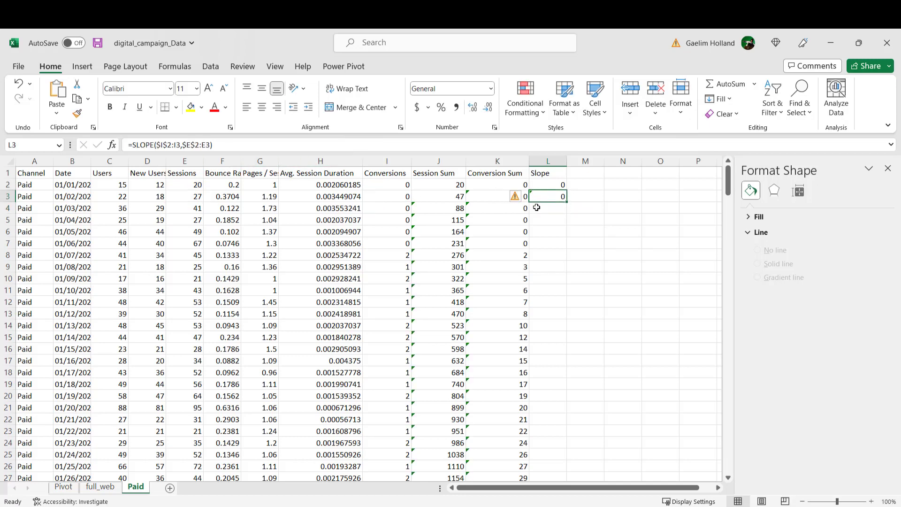
pyautogui.click(538, 244)
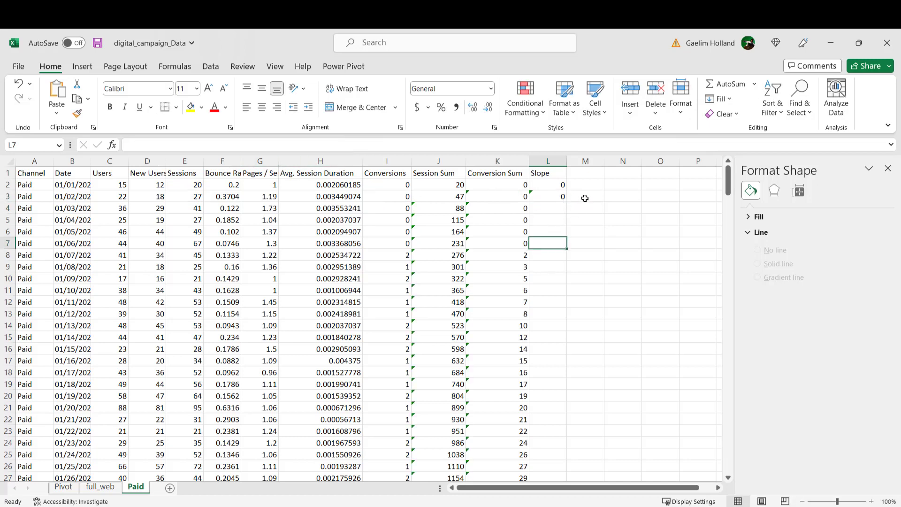
pyautogui.click(548, 197)
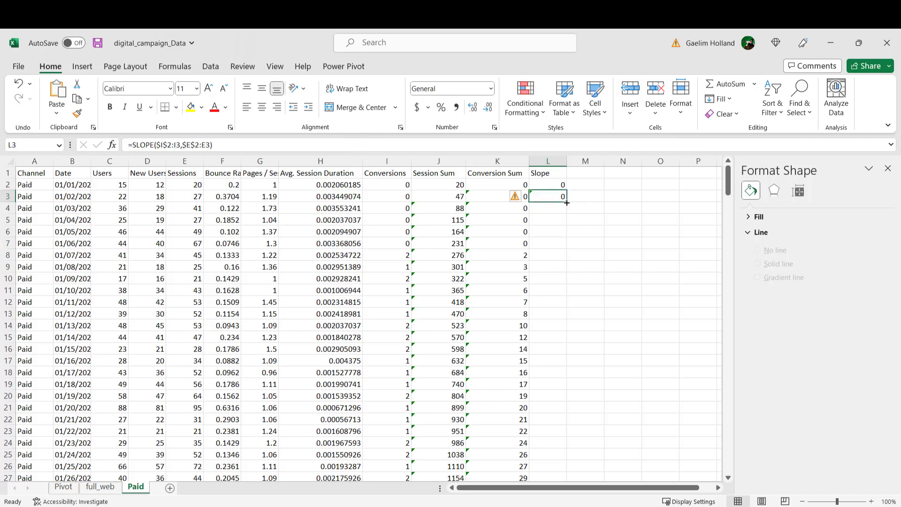
pyautogui.doubleClick(566, 201)
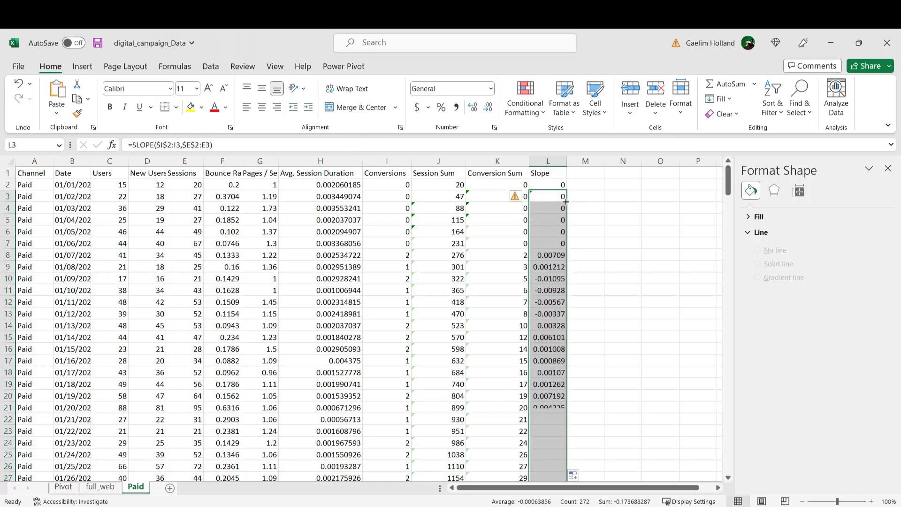
pyautogui.scroll(-1, 566, 323)
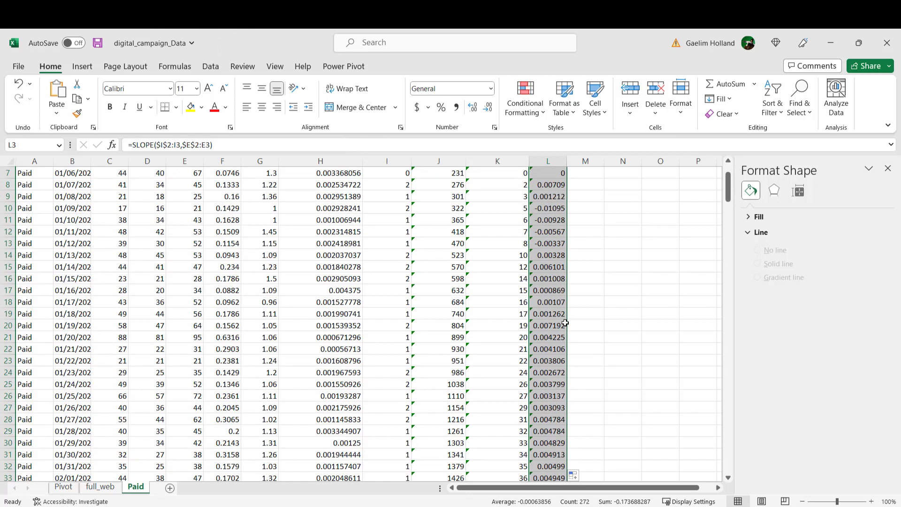
pyautogui.scroll(1, 553, 300)
pyautogui.scroll(-1, 543, 276)
pyautogui.scroll(1, 544, 276)
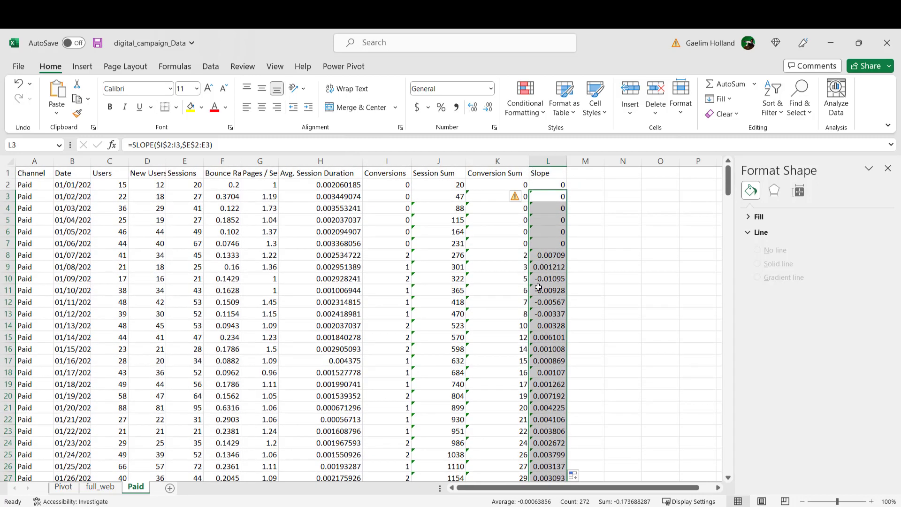
# Step: Start a Combo chart from the Date, Session Sum and Conversion Sum columns of the Paid sheet
pyautogui.click(538, 289)
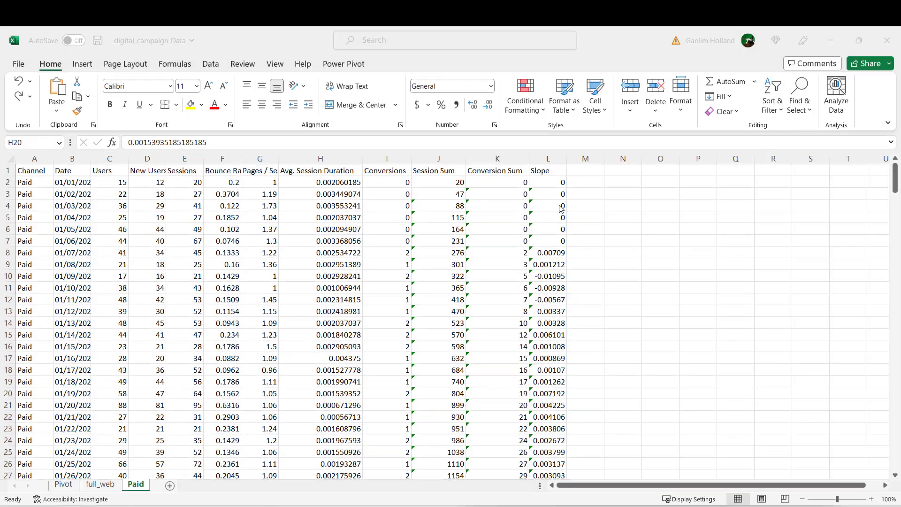
pyautogui.click(74, 158)
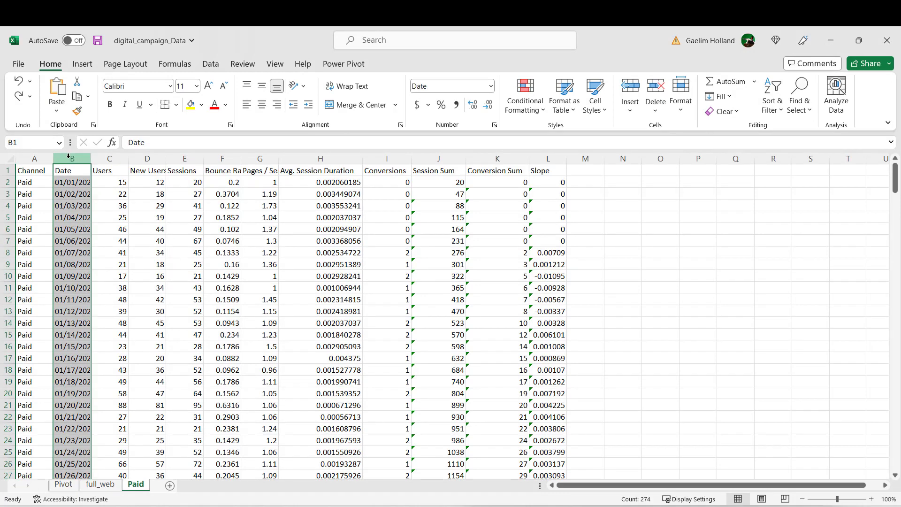
pyautogui.keyDown('ctrl'); pyautogui.click(436, 156); pyautogui.keyUp('ctrl')
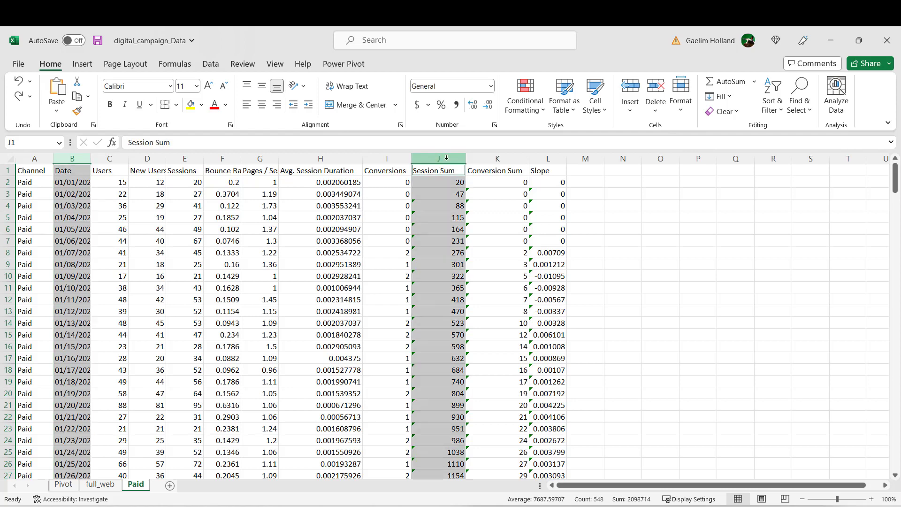
pyautogui.keyDown('ctrl'); pyautogui.click(488, 160); pyautogui.keyUp('ctrl')
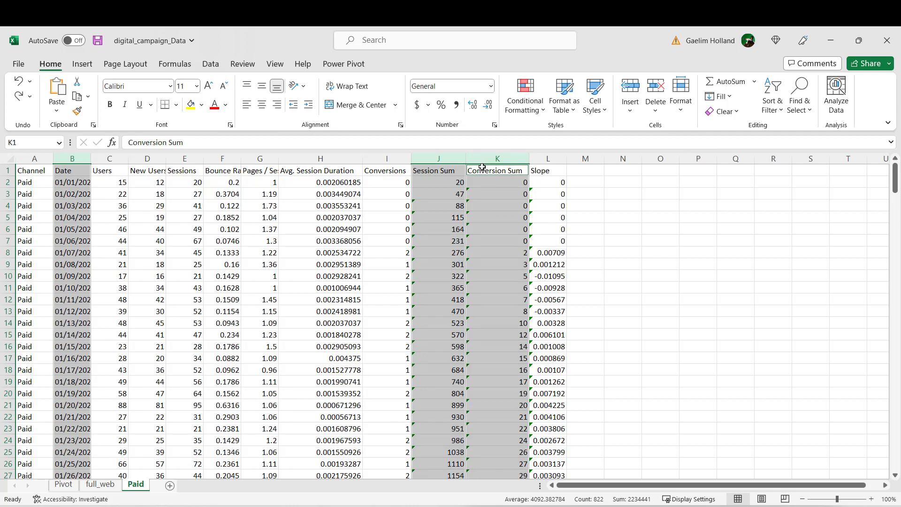
pyautogui.click(83, 69)
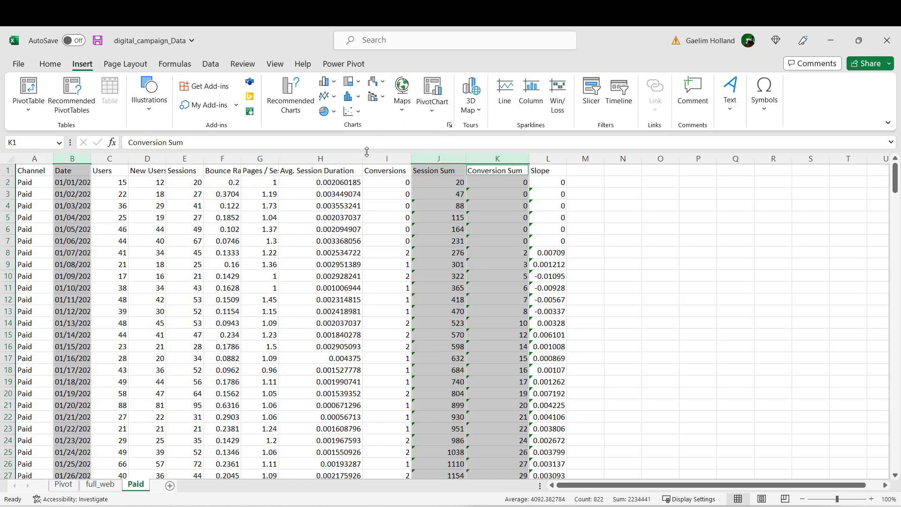
pyautogui.click(291, 106)
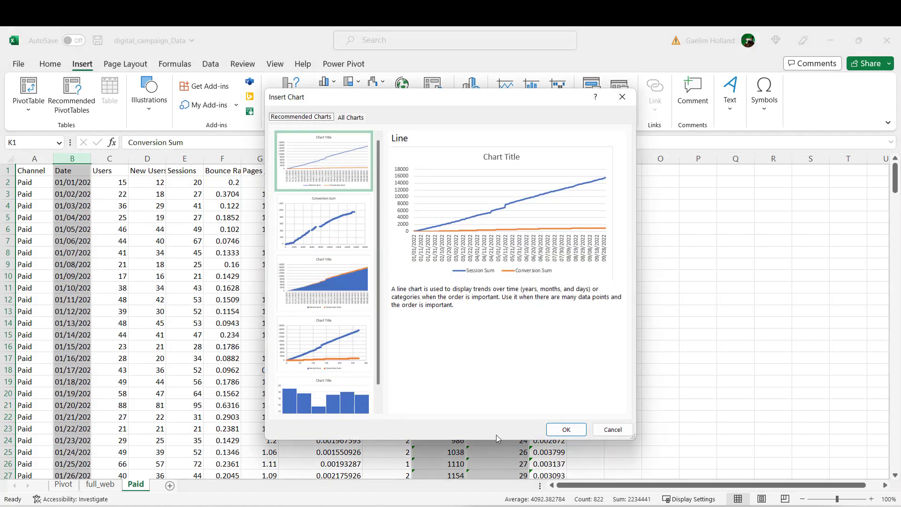
pyautogui.click(343, 122)
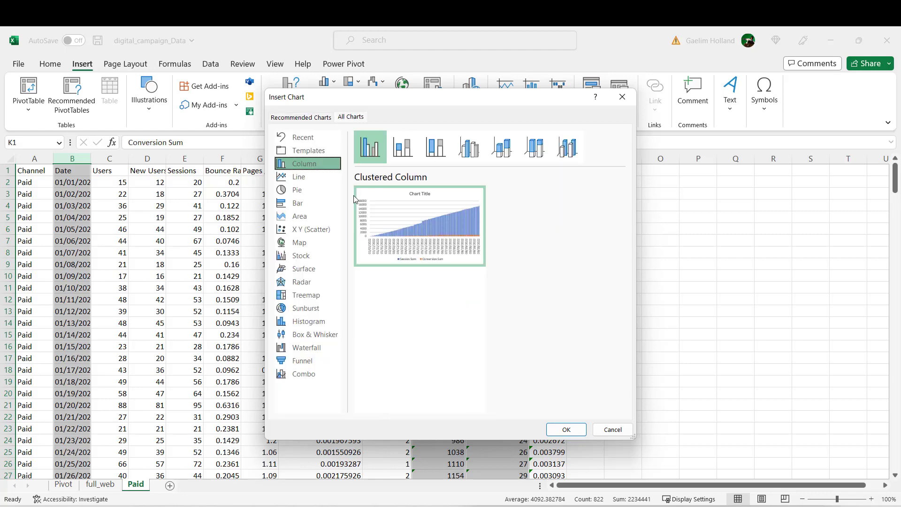
pyautogui.click(302, 374)
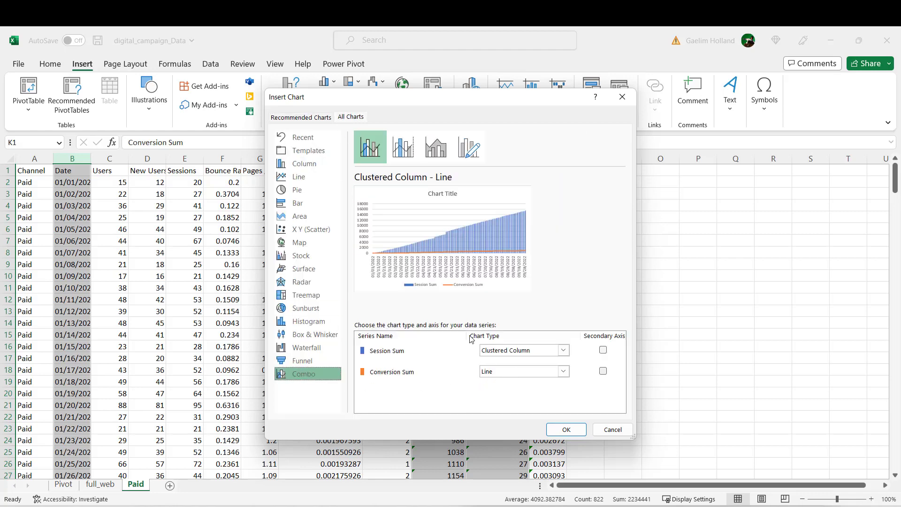
# Step: Set the Session Sum series to Line on the secondary axis, keep Conversion Sum as Line, and insert the combo chart
pyautogui.click(564, 351)
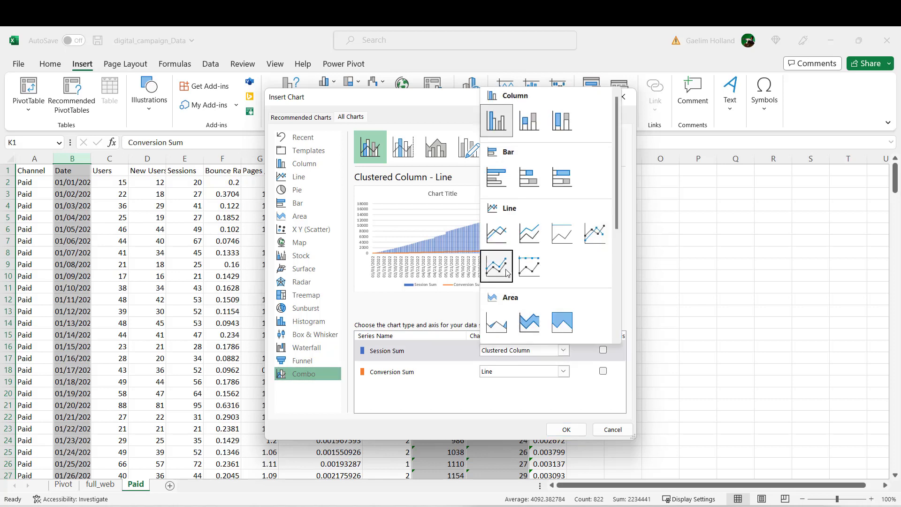
pyautogui.click(498, 237)
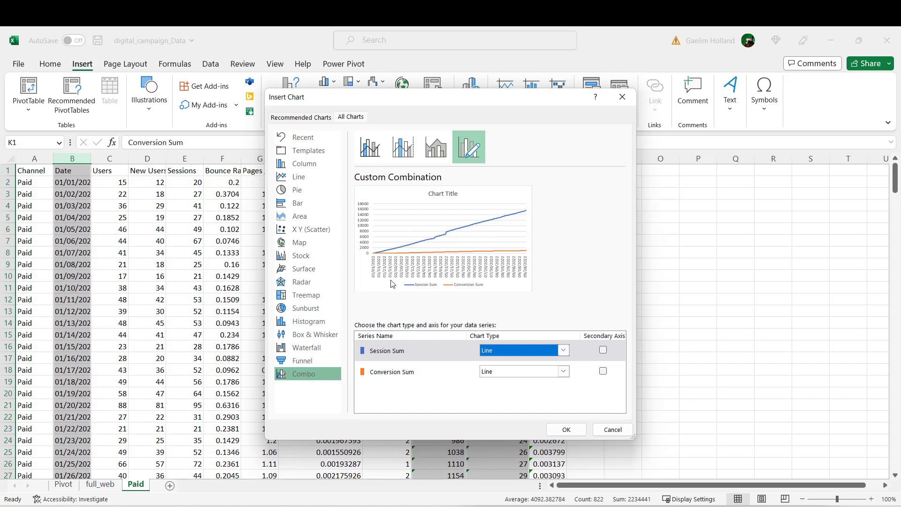
pyautogui.click(604, 351)
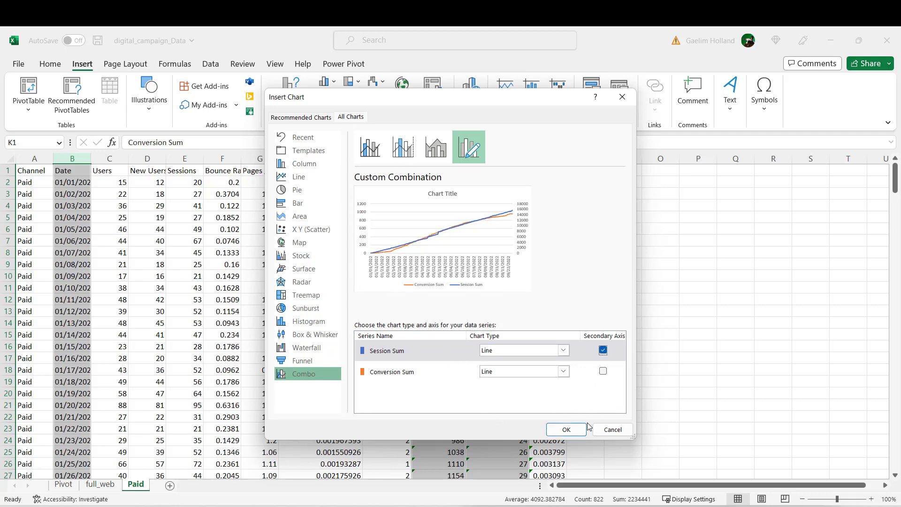
pyautogui.click(566, 430)
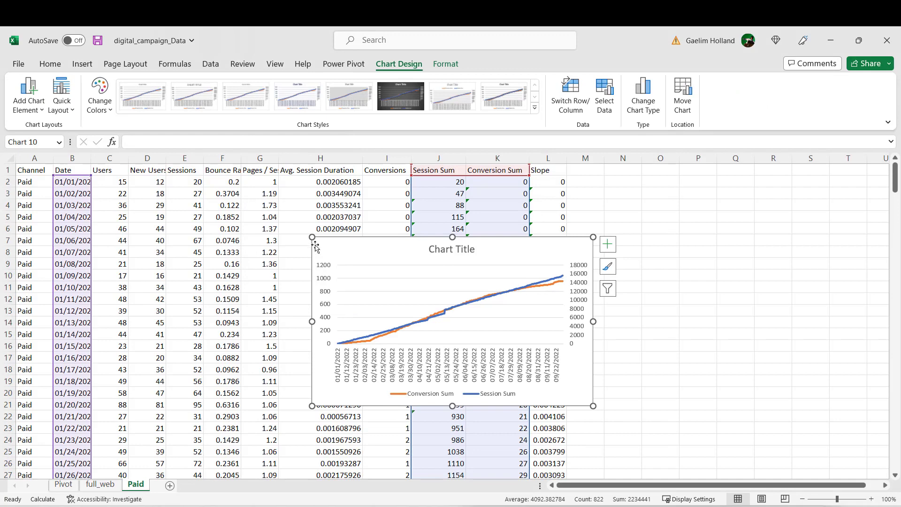
# Step: Enlarge the combo chart to cover roughly columns E to L down to row 25, and set its legend position to Top
pyautogui.moveTo(312, 237); pyautogui.dragTo(167, 182)
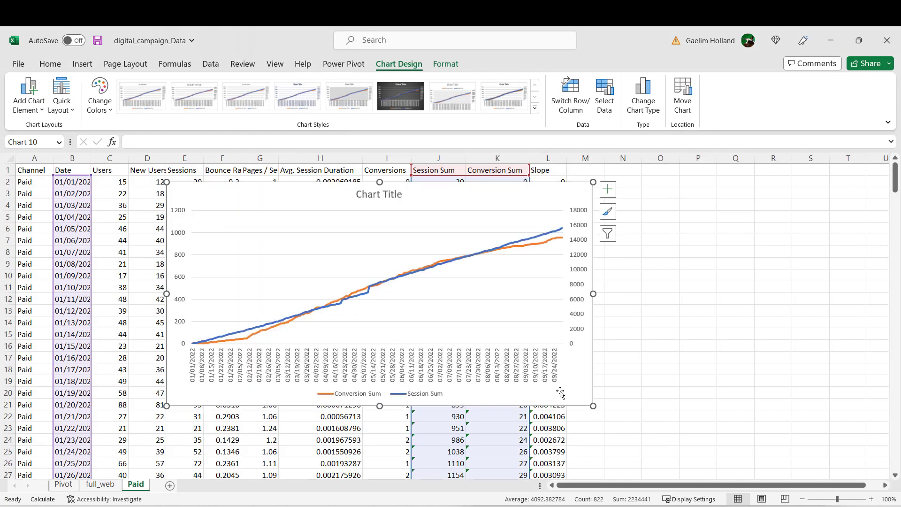
pyautogui.moveTo(590, 405); pyautogui.dragTo(590, 456)
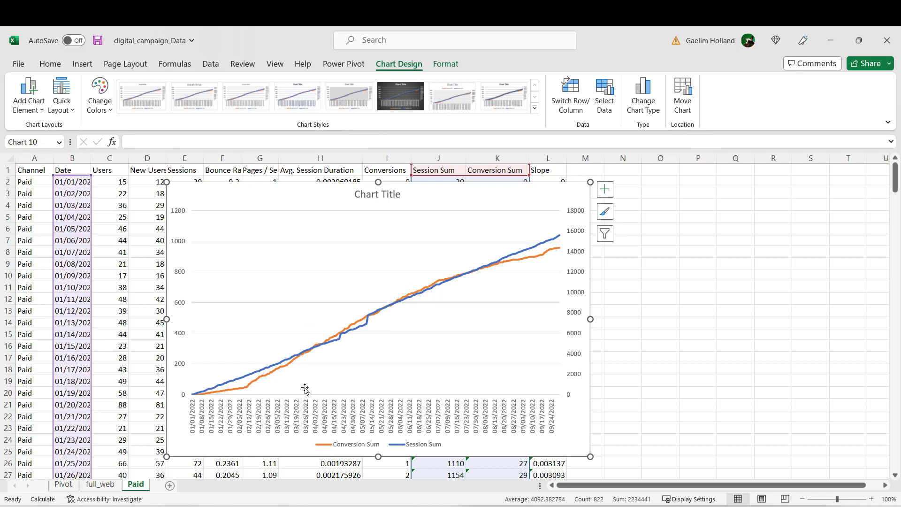
pyautogui.click(376, 449)
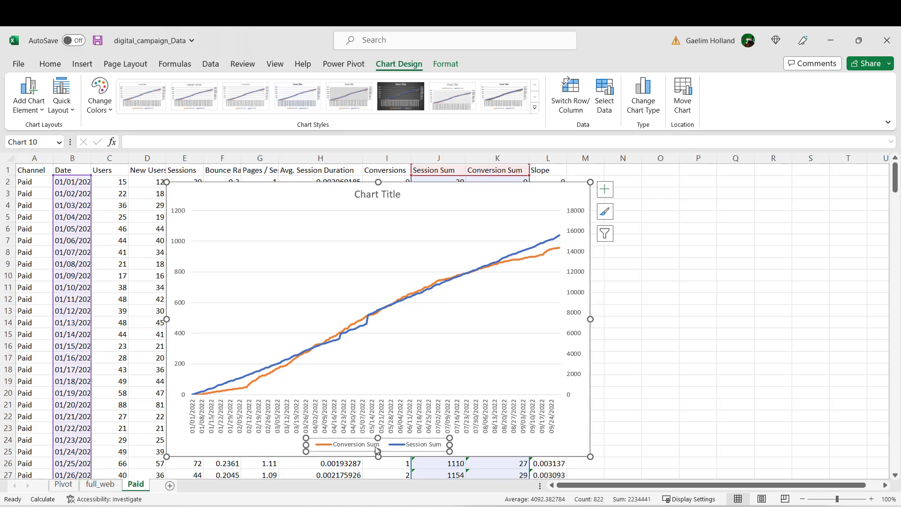
pyautogui.rightClick(376, 449)
pyautogui.click(413, 444)
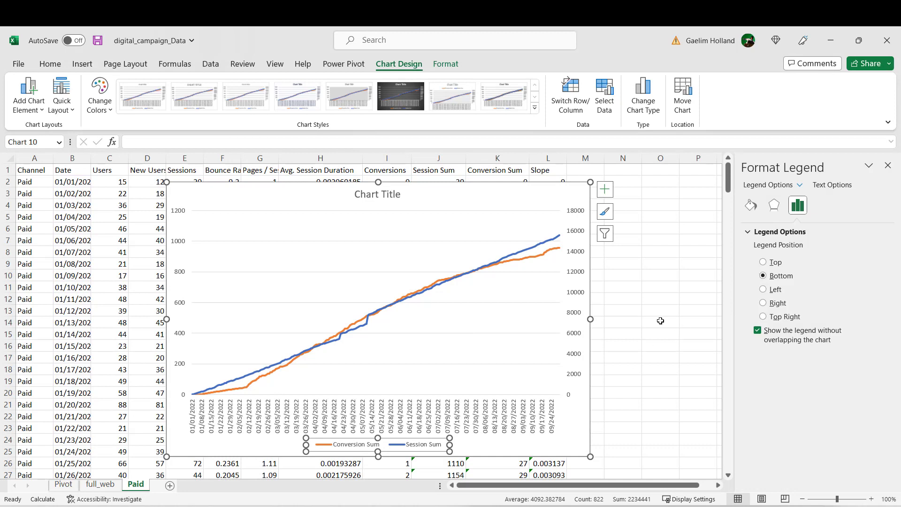
pyautogui.click(765, 263)
pyautogui.click(401, 272)
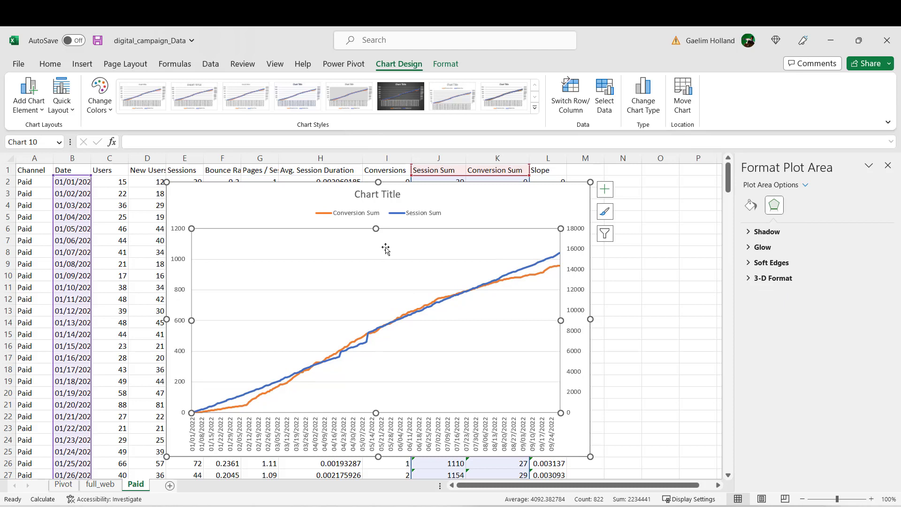
pyautogui.click(354, 215)
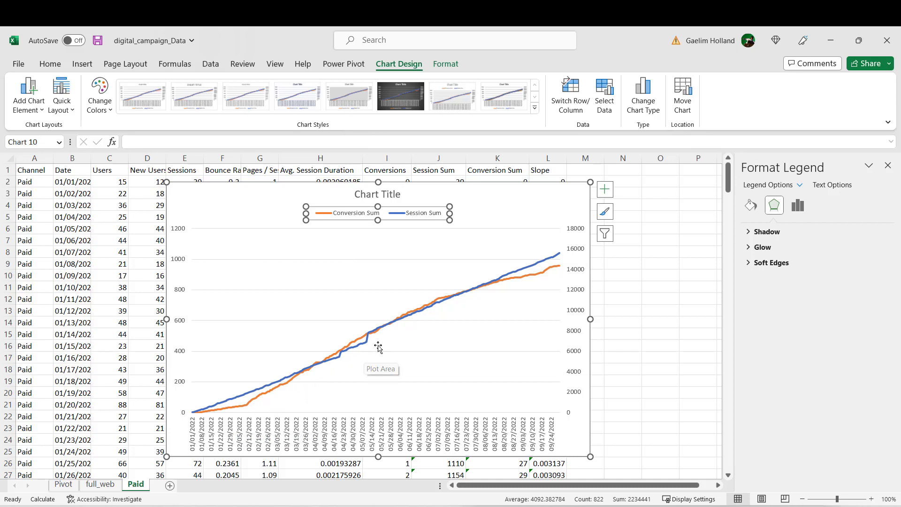
pyautogui.moveTo(505, 287)
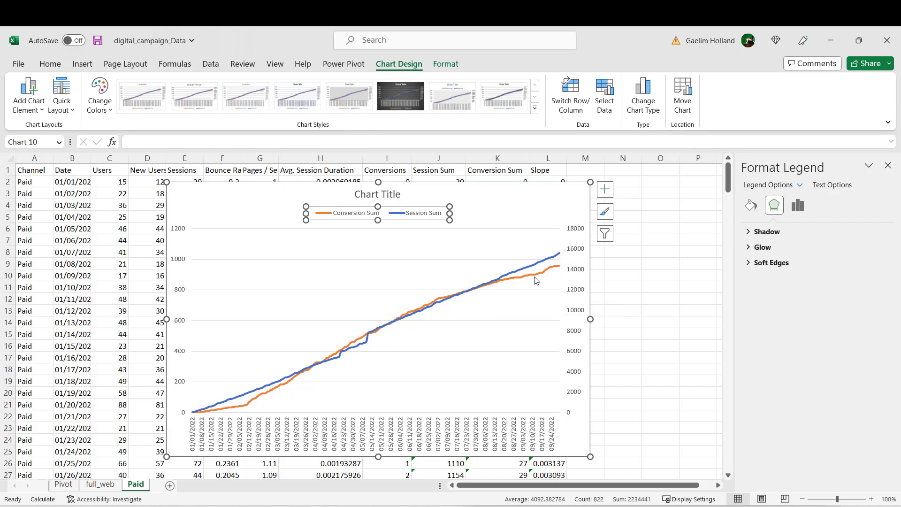
# Step: Move the combo chart clear of the Slope column and open chart recommendations for the Date and Slope columns
pyautogui.moveTo(537, 280)
pyautogui.moveTo(473, 190); pyautogui.dragTo(350, 195)
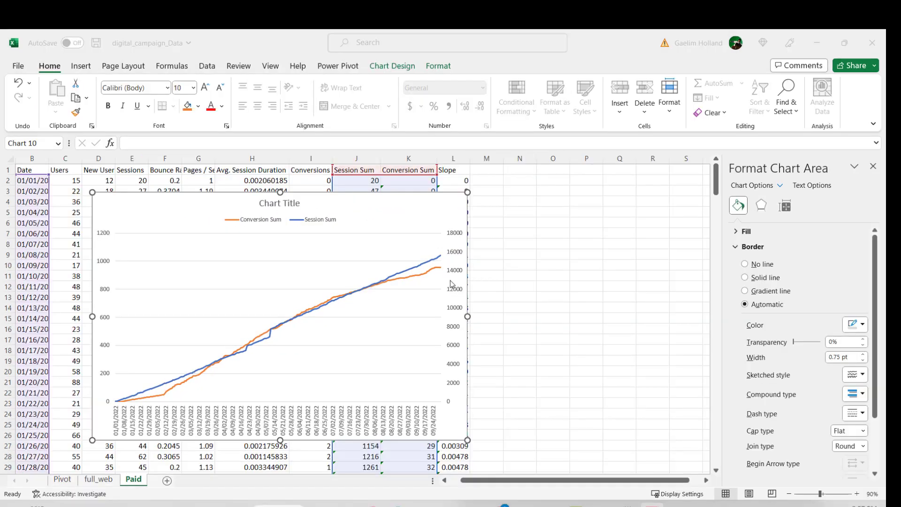
pyautogui.click(462, 174)
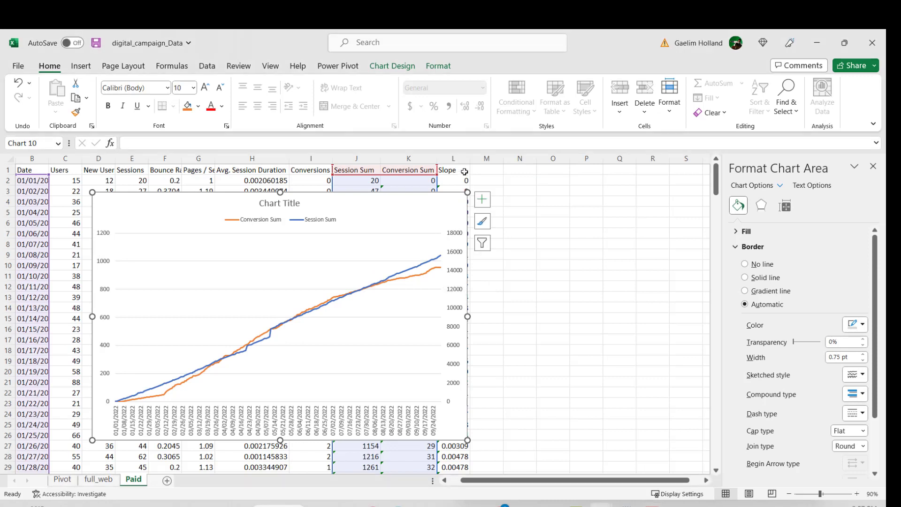
pyautogui.click(33, 158)
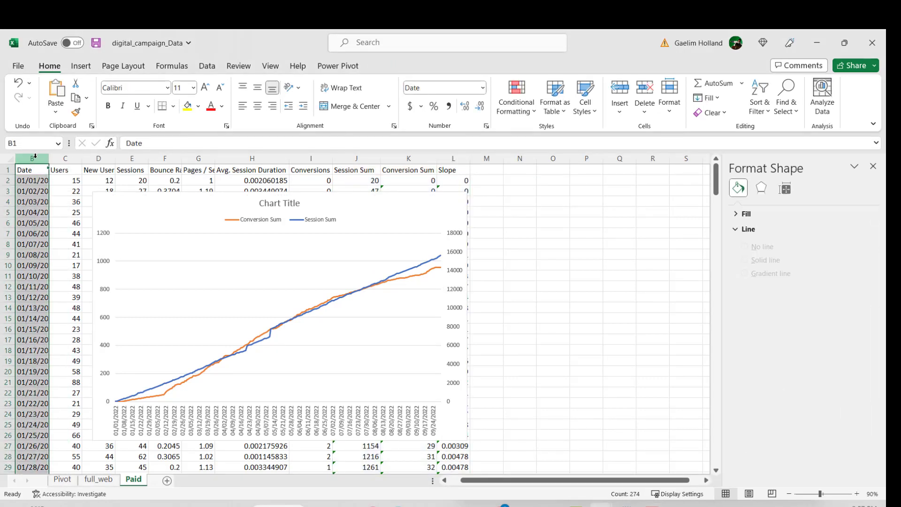
pyautogui.keyDown('ctrl'); pyautogui.click(453, 158); pyautogui.keyUp('ctrl')
pyautogui.click(80, 65)
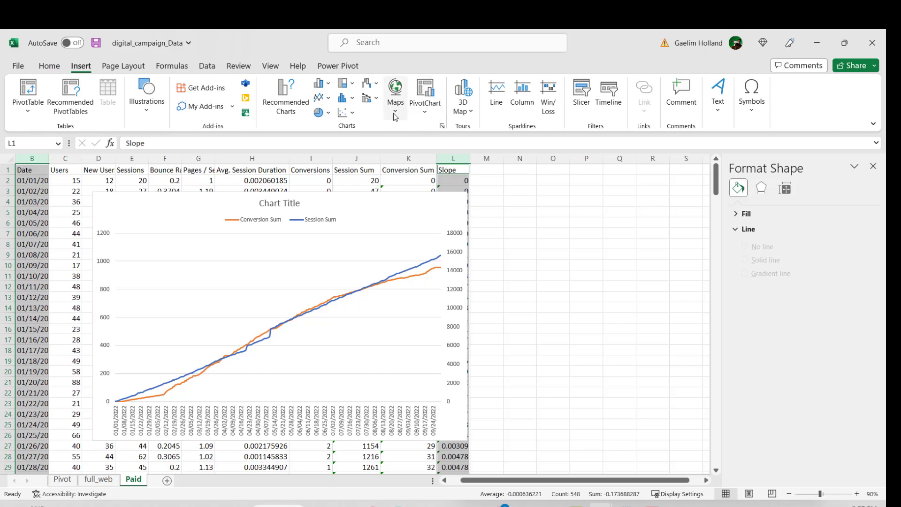
pyautogui.click(287, 97)
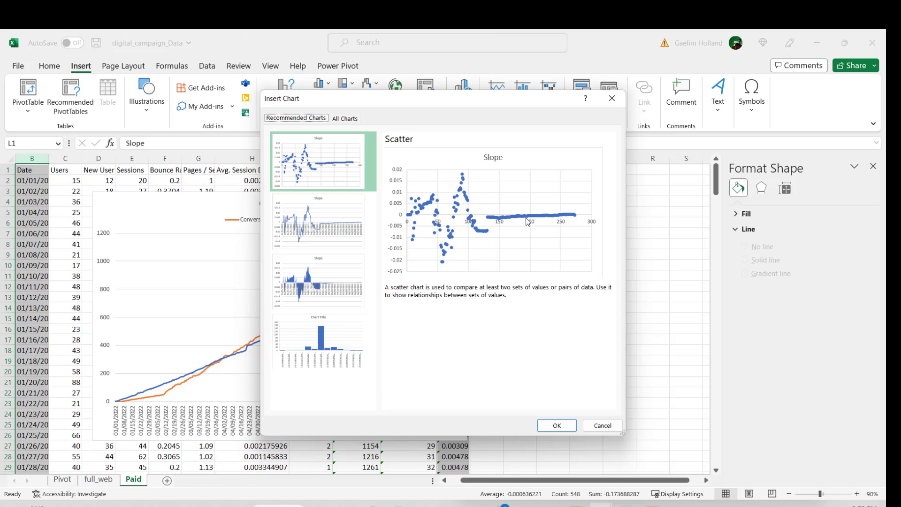
# Step: Compare the recommended Line, Stacked Area, Histogram and Scatter chart previews for the Slope data
pyautogui.click(342, 229)
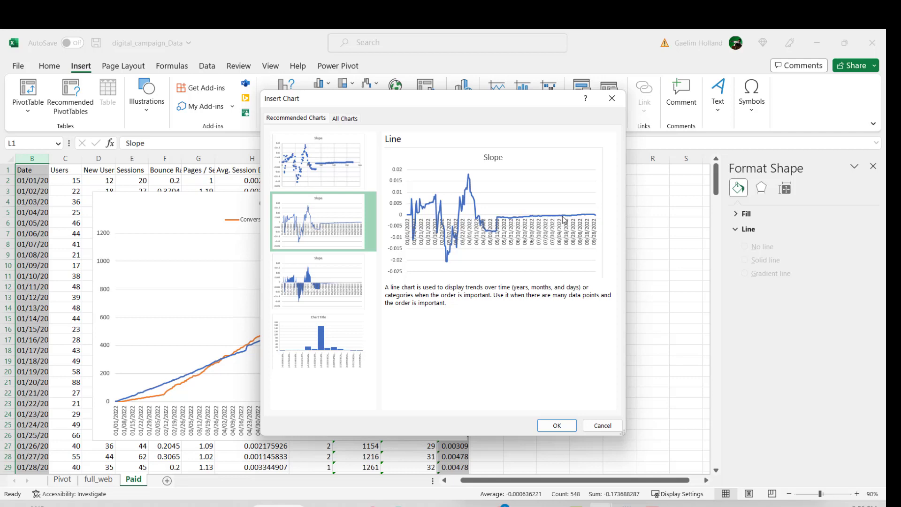
pyautogui.click(344, 280)
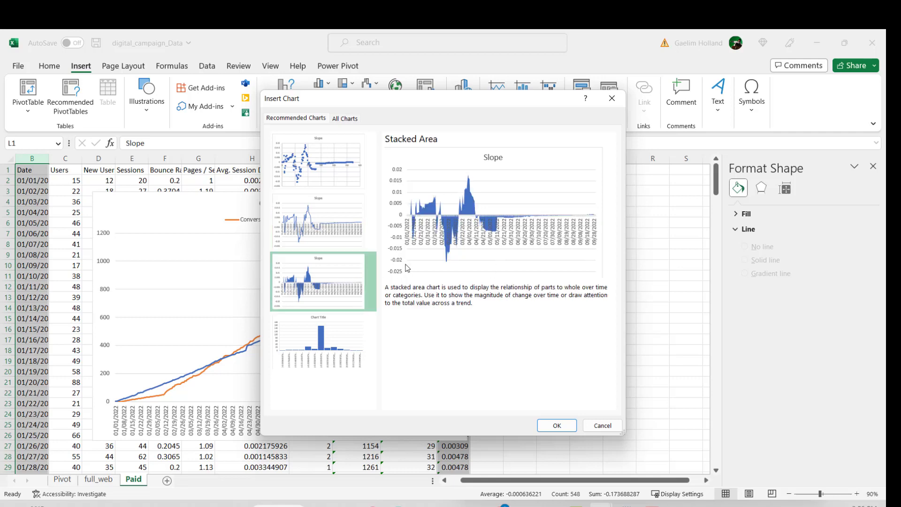
pyautogui.click(348, 336)
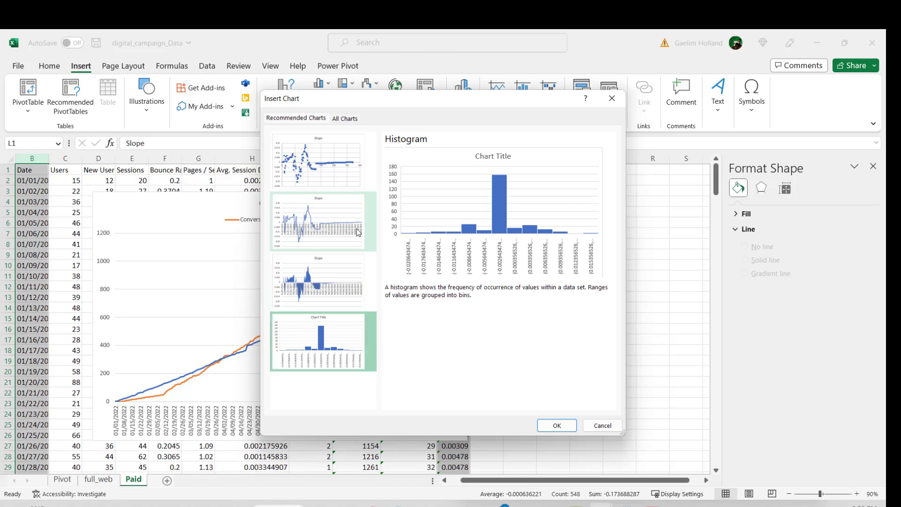
pyautogui.click(356, 246)
pyautogui.click(350, 281)
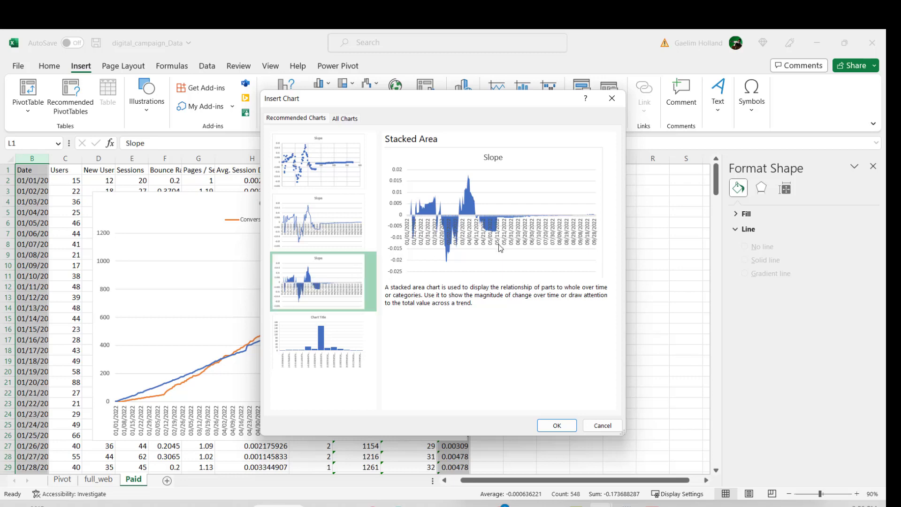
pyautogui.click(359, 267)
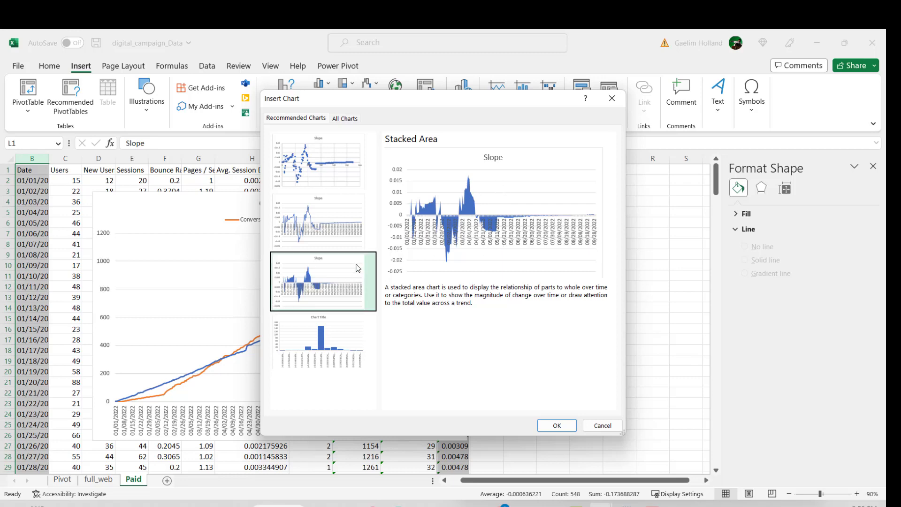
pyautogui.click(345, 180)
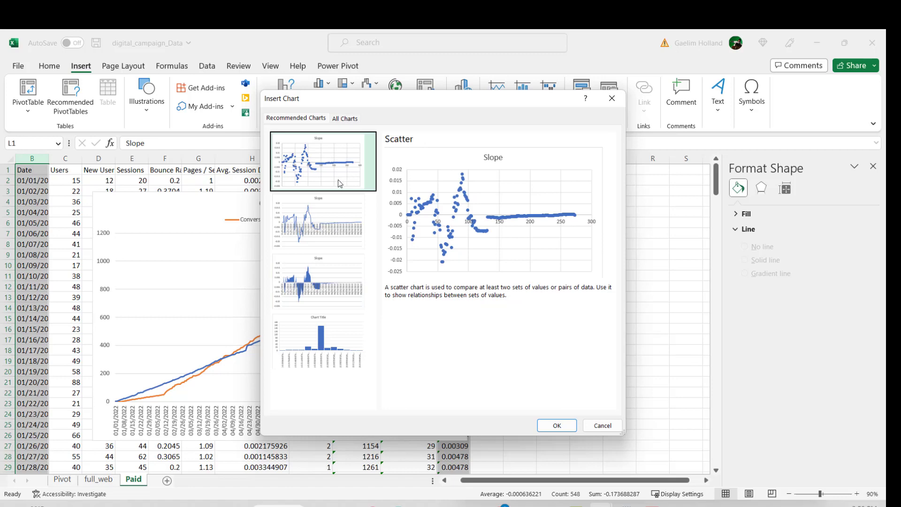
# Step: Try the recommended Line chart of Slope by date, and delete it
pyautogui.click(323, 234)
pyautogui.press('Escape')
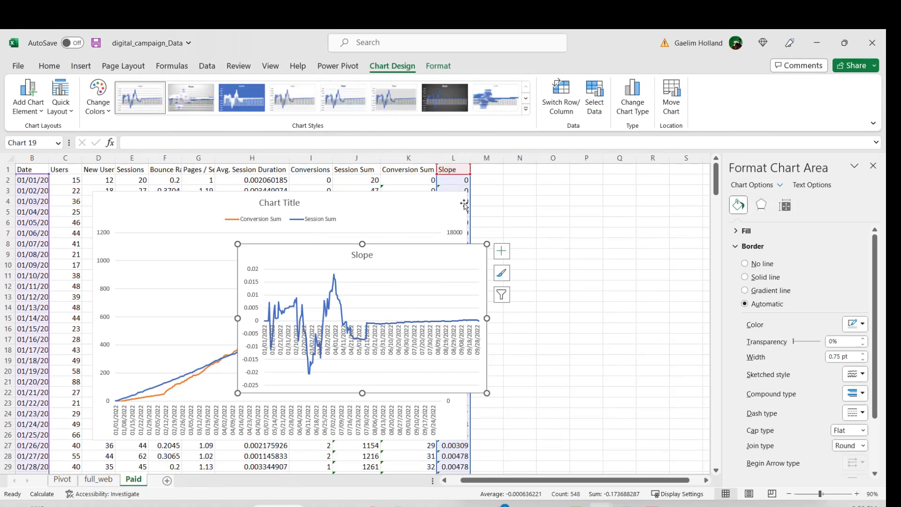
pyautogui.press('Delete')
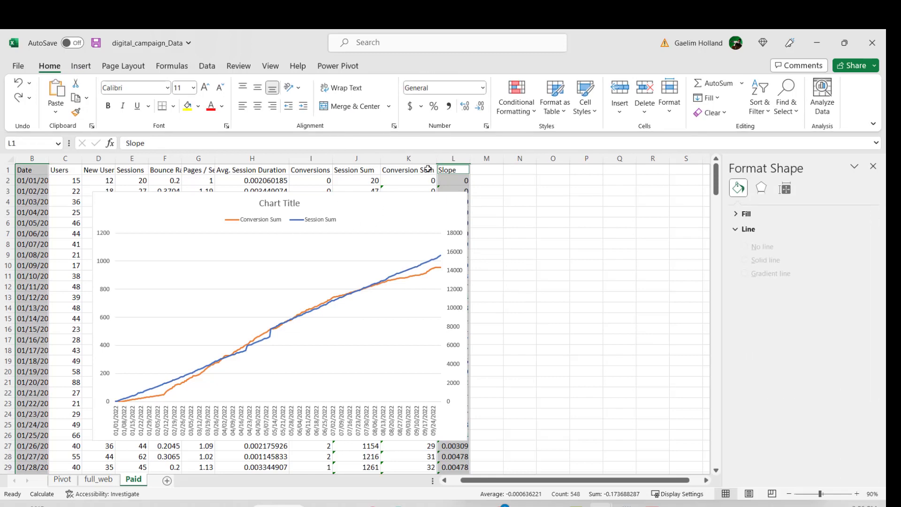
# Step: Insert the recommended Stacked Area chart from the Date and Slope columns
pyautogui.click(81, 66)
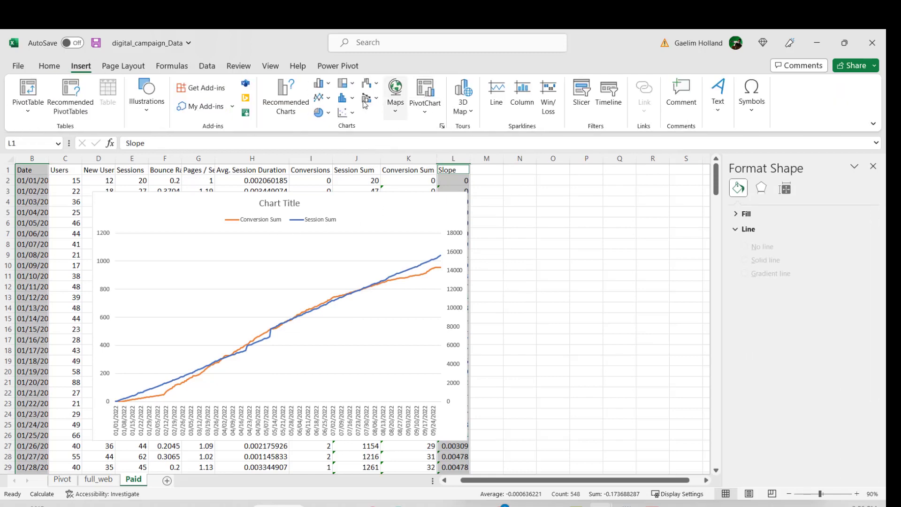
pyautogui.click(291, 101)
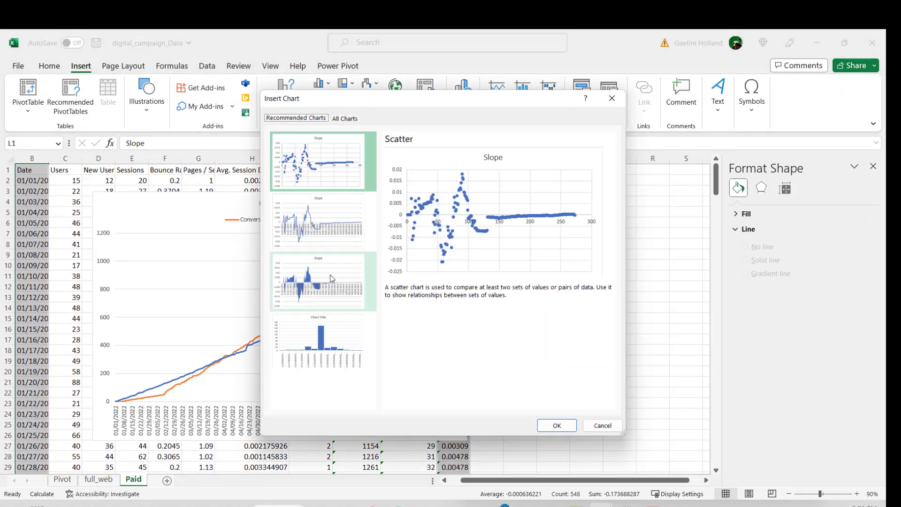
pyautogui.click(334, 279)
pyautogui.click(555, 425)
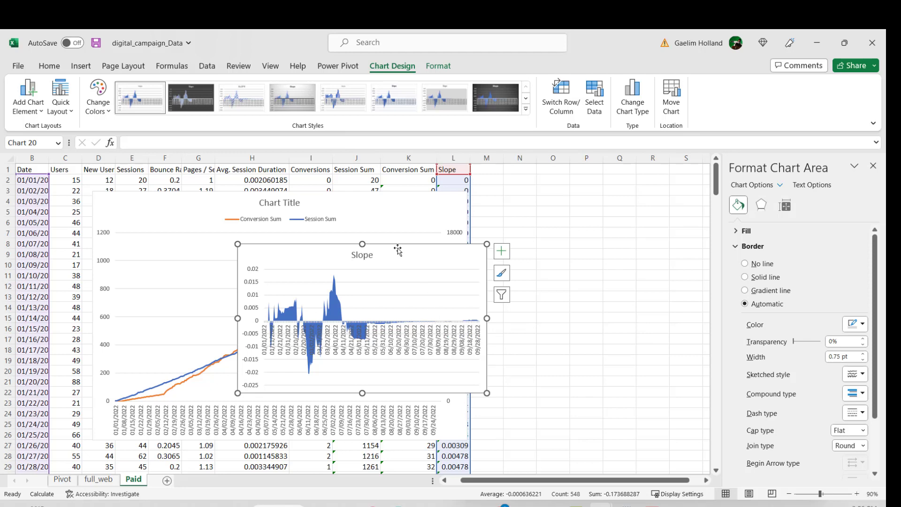
# Step: Move the Slope area chart beside the combo chart and enlarge it to cover roughly columns K to O down to row 23
pyautogui.moveTo(412, 248); pyautogui.dragTo(623, 260)
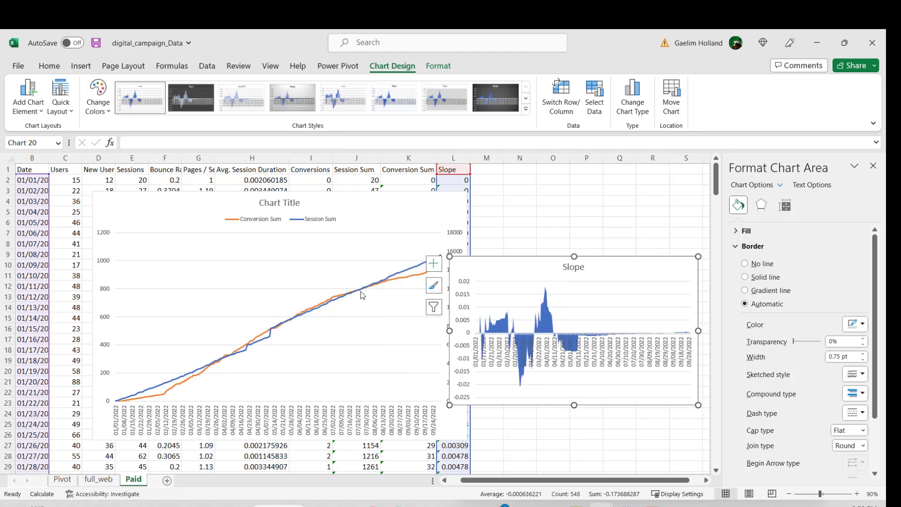
pyautogui.moveTo(374, 289)
pyautogui.moveTo(449, 256); pyautogui.dragTo(386, 197)
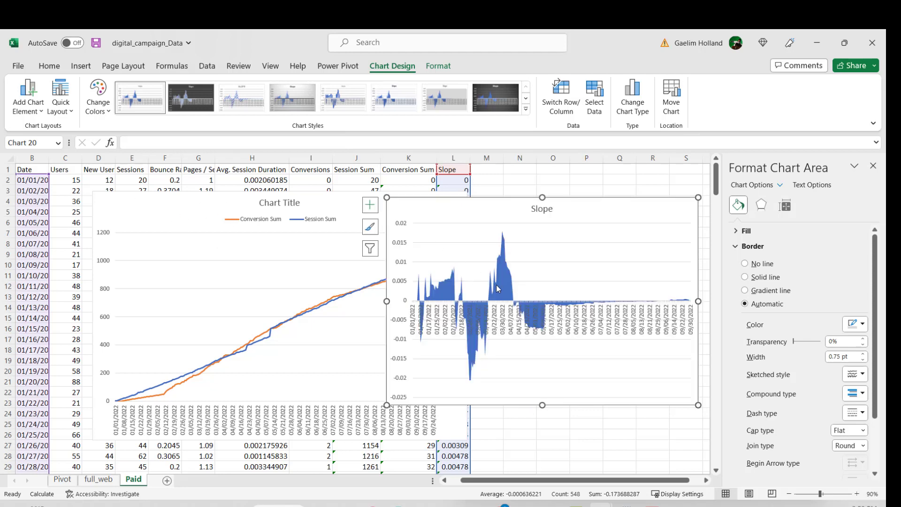
pyautogui.click(228, 207)
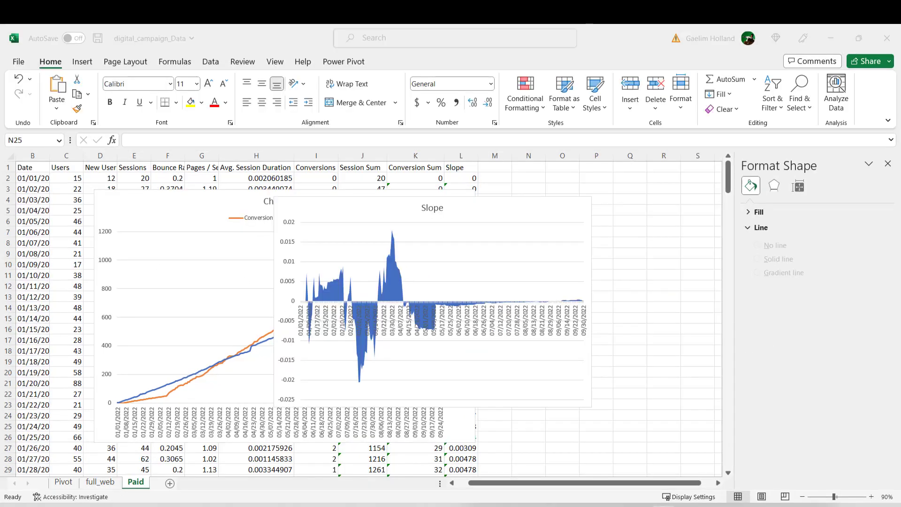
# Step: Compare the Paid channel's share in the Conversion and Traffic pie charts on the Pivot sheet
pyautogui.click(63, 482)
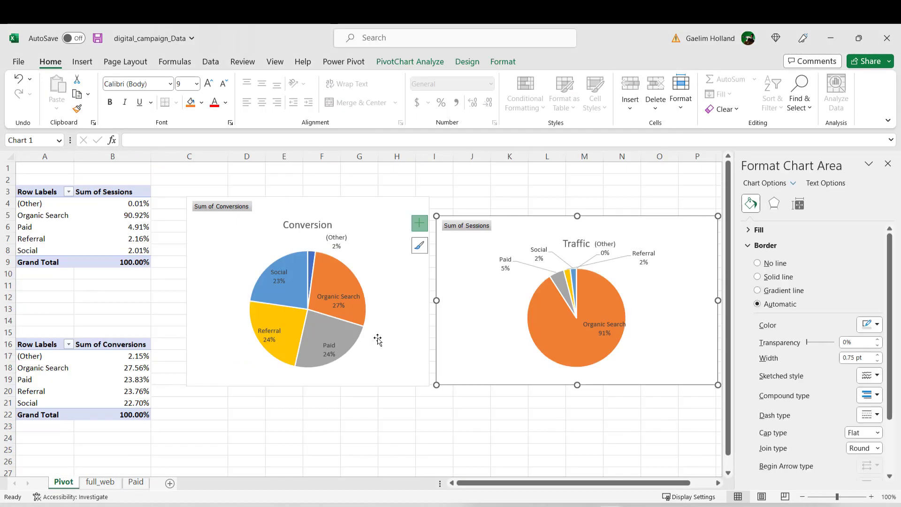
pyautogui.moveTo(325, 336)
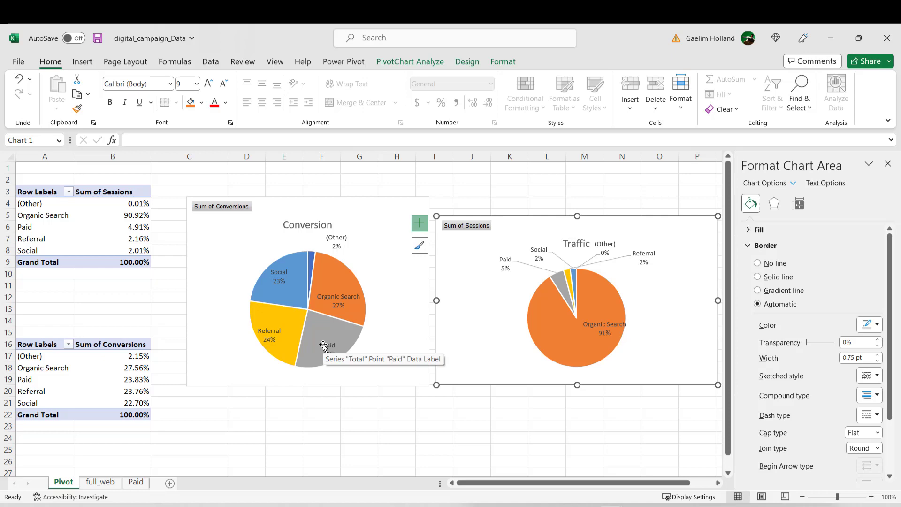
# Step: Try to enter a SLOPE formula in cell J2 of the full_web sheet, using =slope without arguments
pyautogui.click(100, 482)
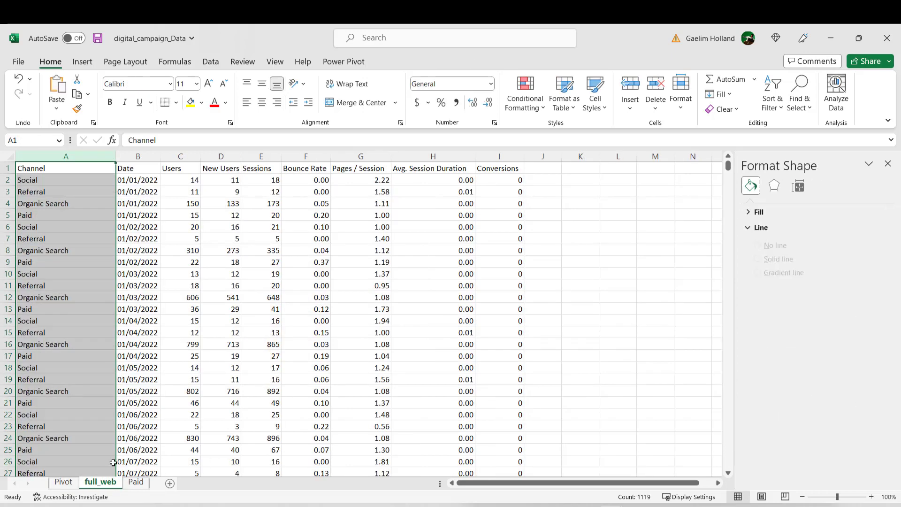
pyautogui.click(184, 356)
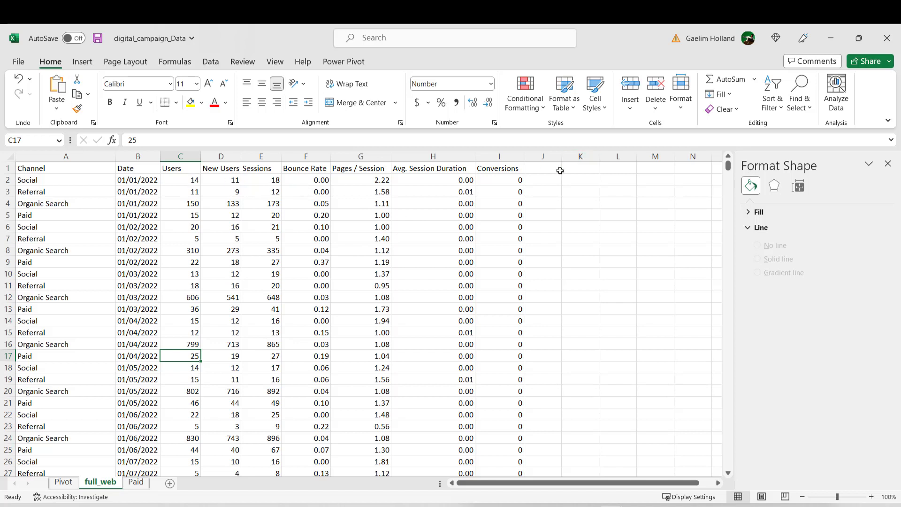
pyautogui.click(548, 178)
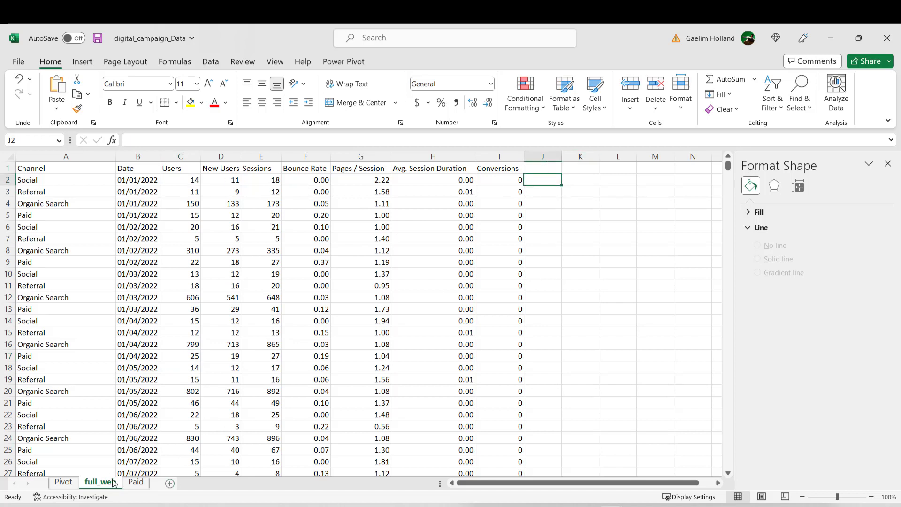
pyautogui.write('=slope')
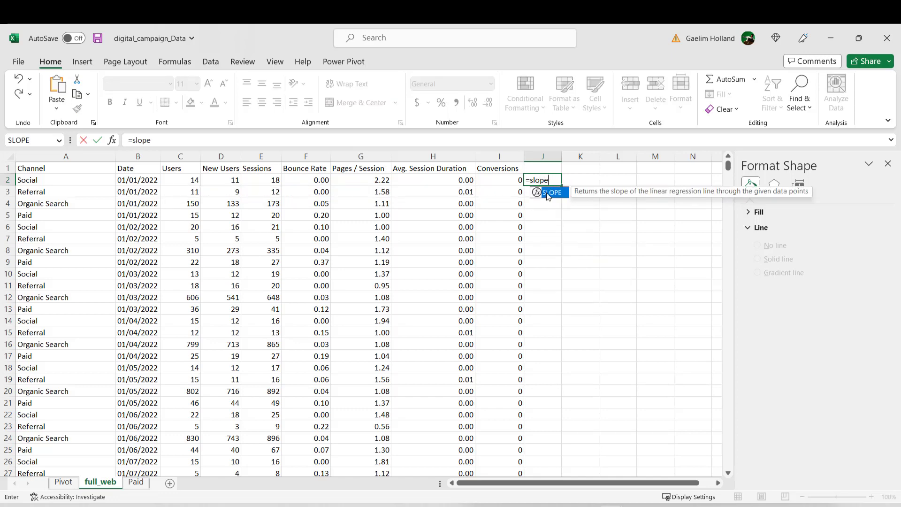
pyautogui.press('Return')
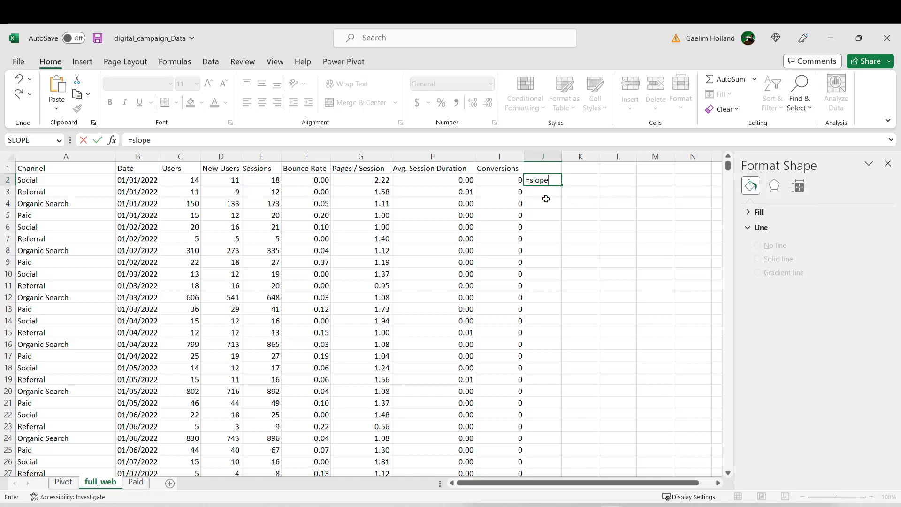
# Step: Start a SLOPE formula in J3 with conversions I2:I3 as known_ys and sessions E2:E3 as known_xs
pyautogui.write('=s')
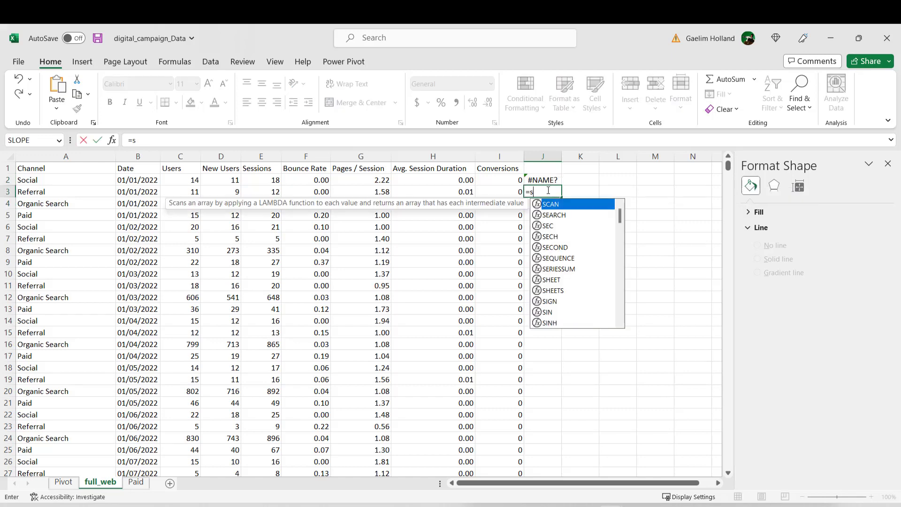
pyautogui.write('lope')
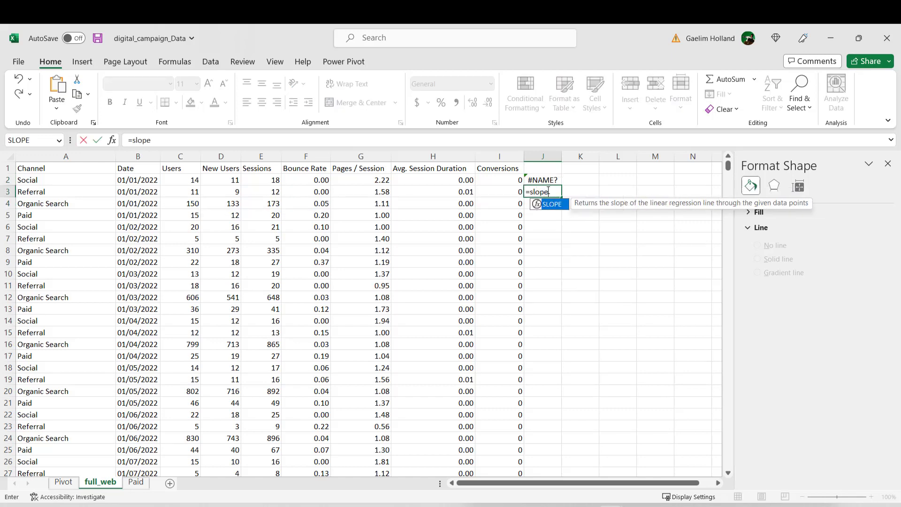
pyautogui.write('(')
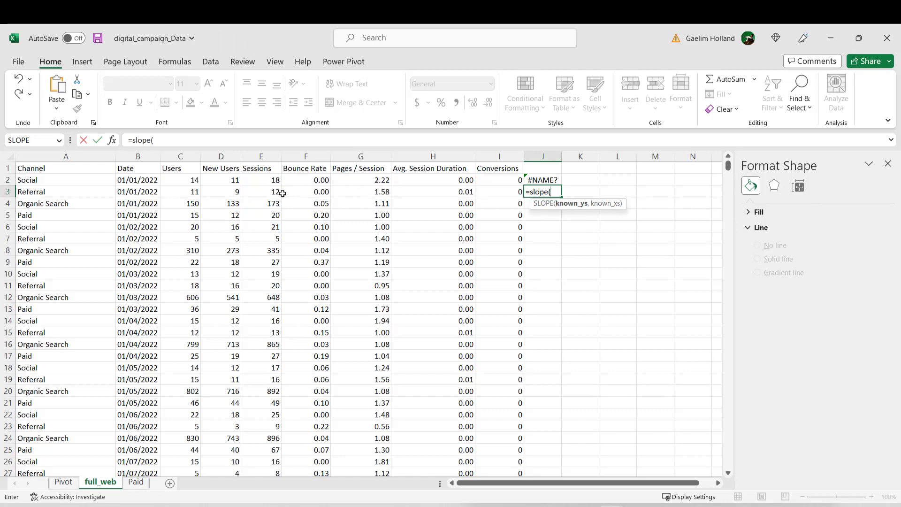
pyautogui.moveTo(514, 182); pyautogui.dragTo(513, 191)
pyautogui.write(',')
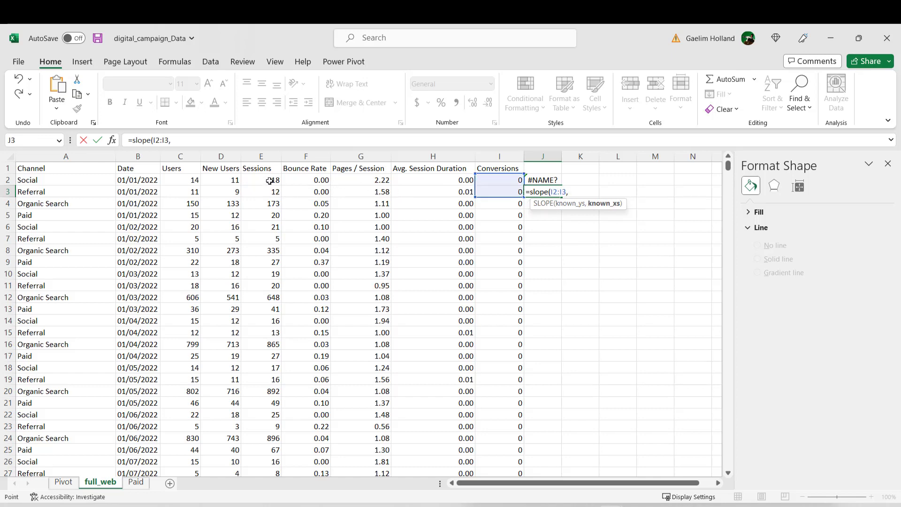
pyautogui.moveTo(270, 181); pyautogui.dragTo(271, 188)
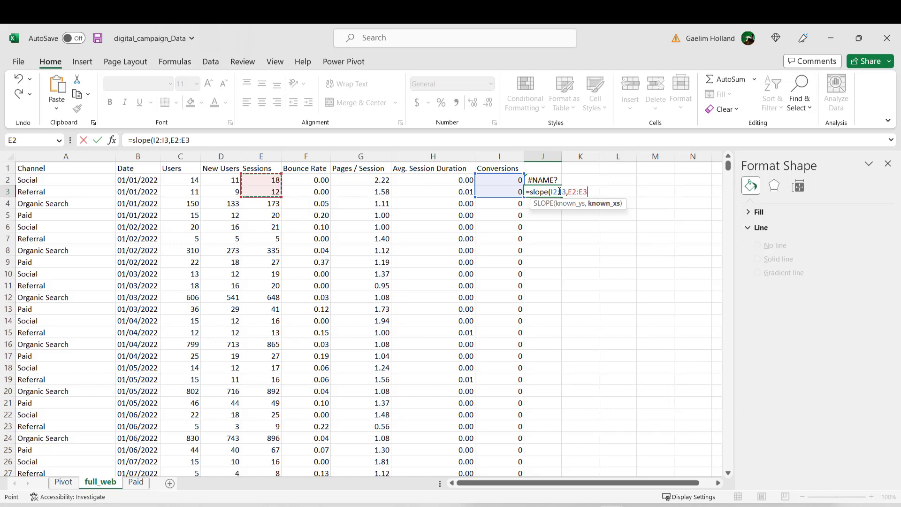
# Step: Complete the J3 formula as =SLOPE($I$2:I3,$E$2:E3), locking only the starting cell of each range
pyautogui.moveTo(559, 191); pyautogui.dragTo(552, 193)
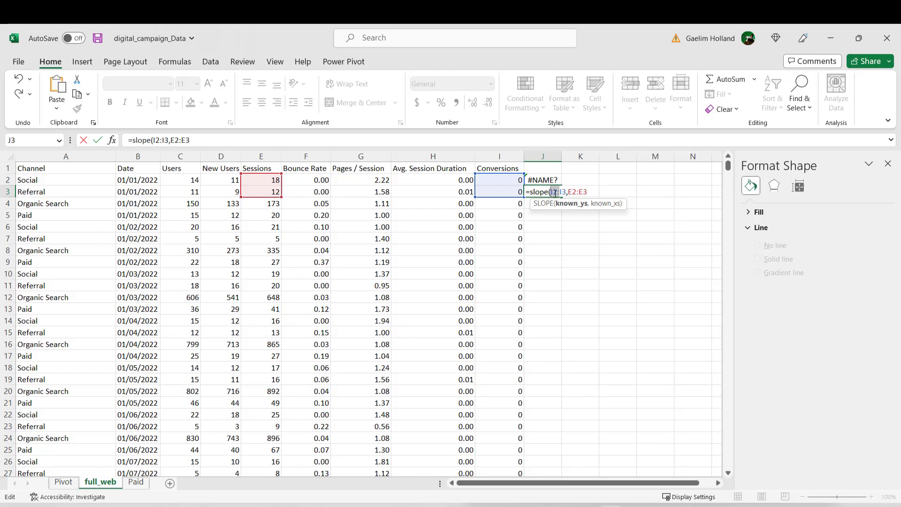
pyautogui.press('F4')
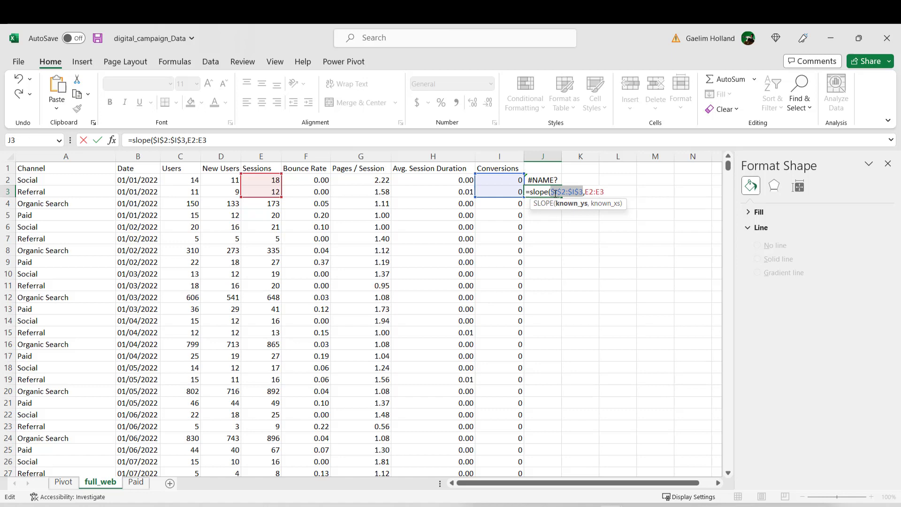
pyautogui.click(587, 194)
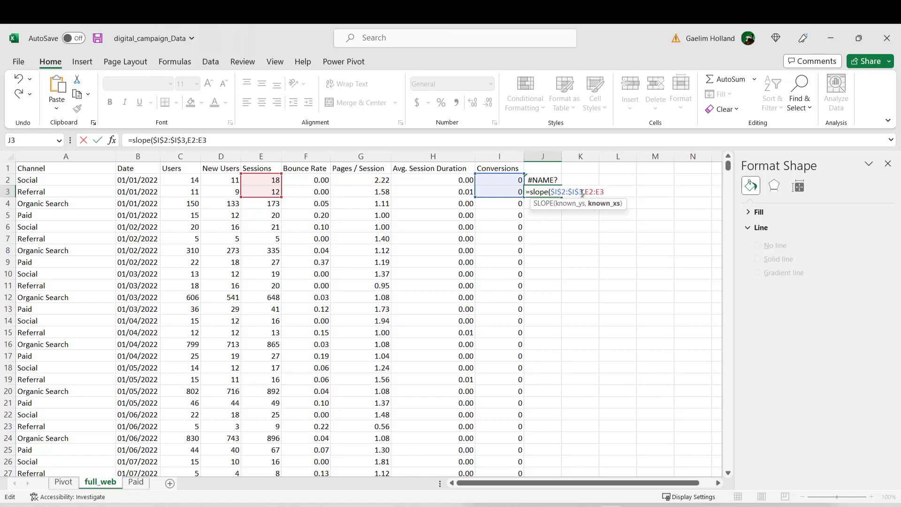
pyautogui.click(579, 192)
pyautogui.press('BackSpace')
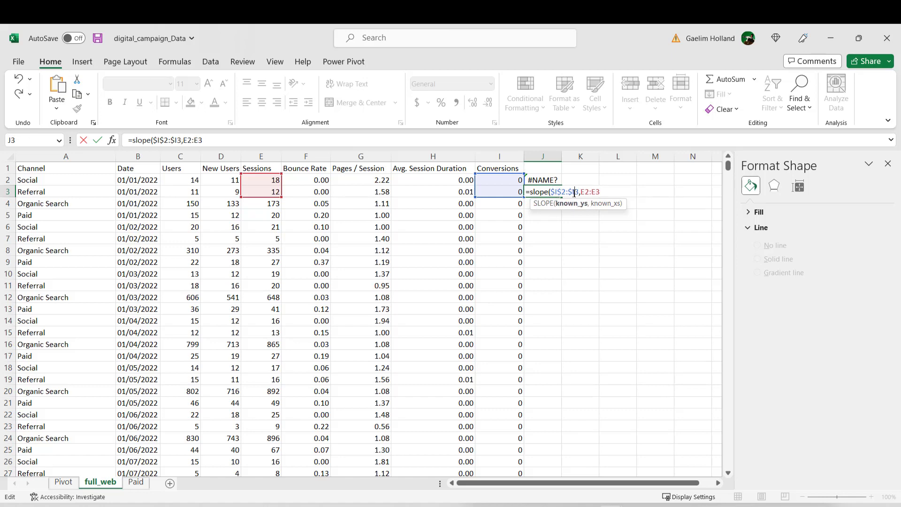
pyautogui.press('Left')
pyautogui.press('BackSpace')
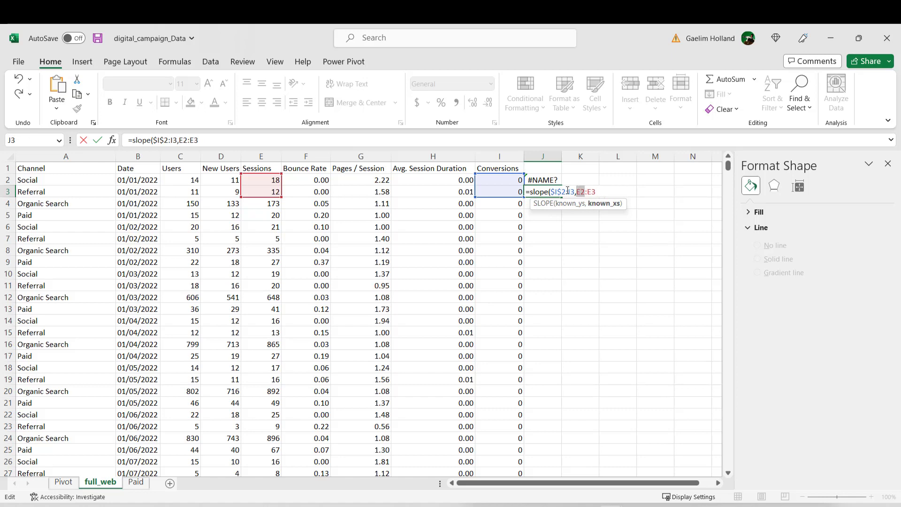
pyautogui.press('F4')
pyautogui.click(607, 192)
pyautogui.hotkey('ctrl', 'Return')
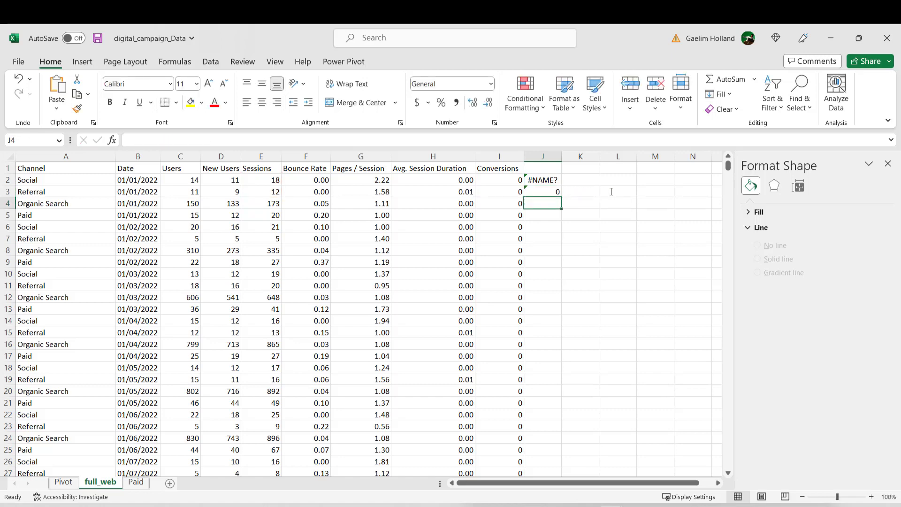
# Step: Replace the invalid formula in J2 with 0 and enter the header Slope in J1
pyautogui.click(550, 180)
pyautogui.hotkey('ctrl', 'z')
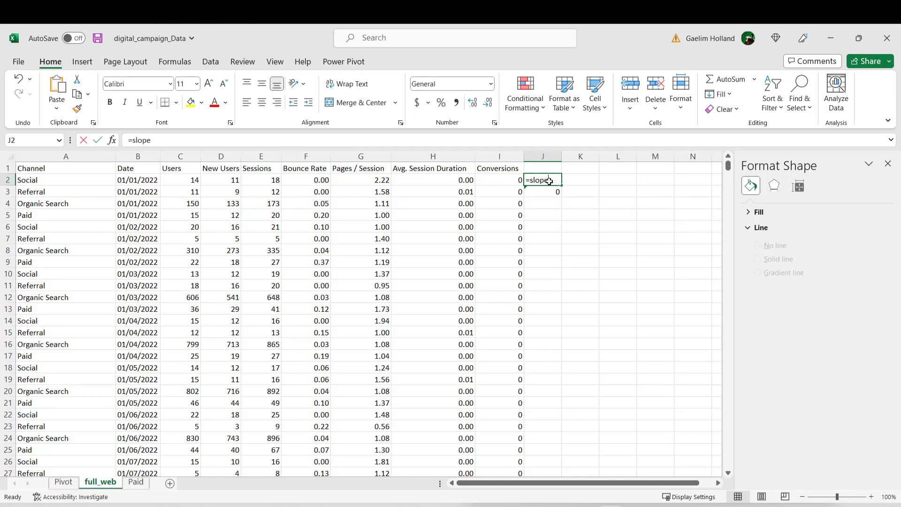
pyautogui.click(537, 167)
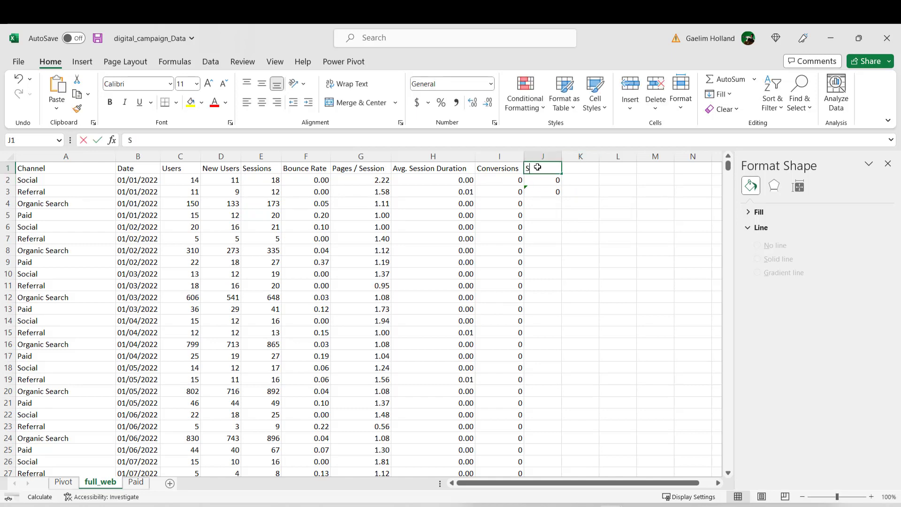
pyautogui.write('Slope')
pyautogui.click(594, 241)
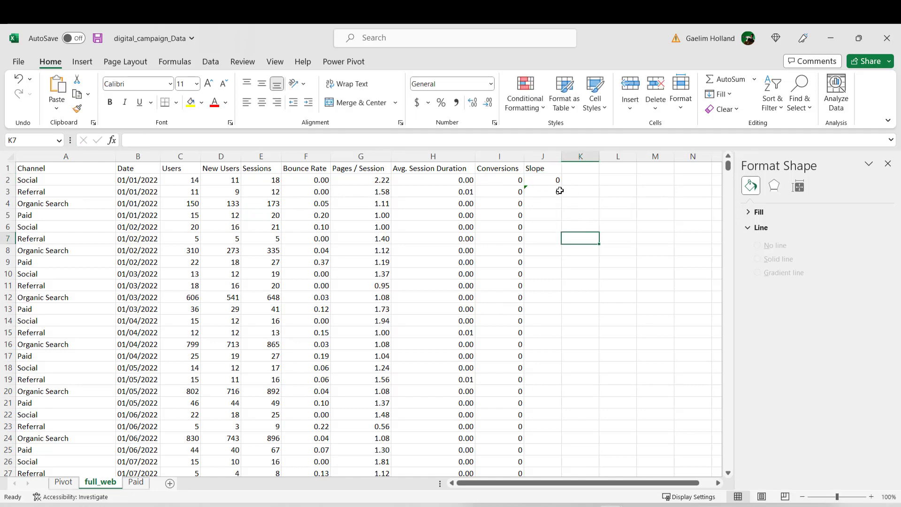
# Step: Fill the J3 SLOPE formula down the Slope column to the last data row and look over the filled values
pyautogui.click(556, 190)
pyautogui.doubleClick(560, 196)
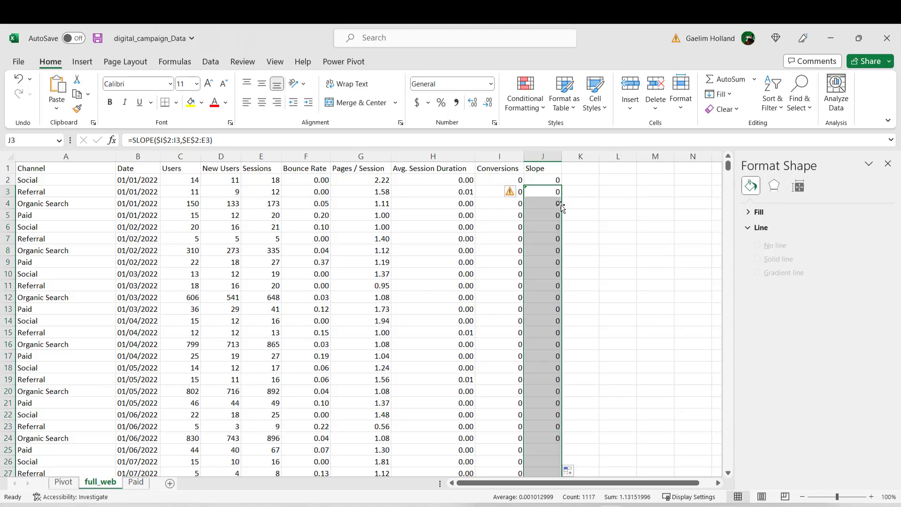
pyautogui.scroll(-20, 565, 280)
pyautogui.scroll(16, 573, 298)
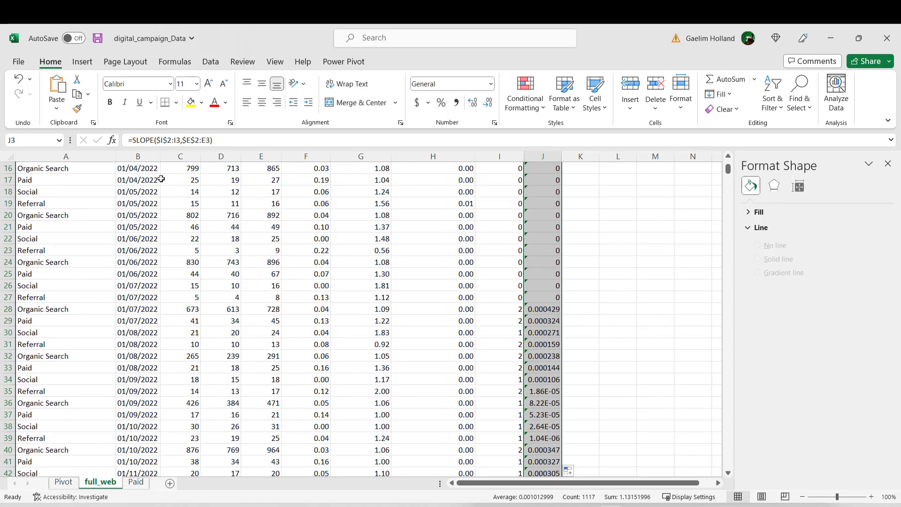
pyautogui.scroll(5, 161, 178)
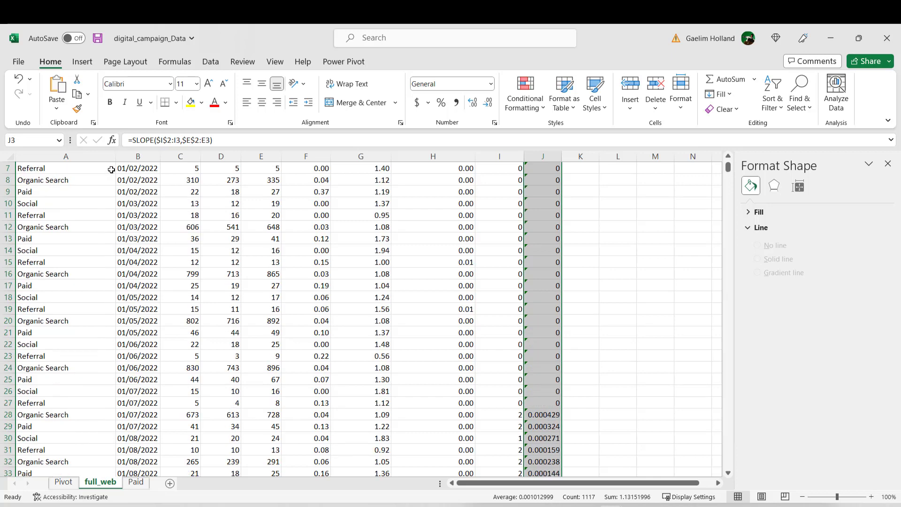
# Step: Insert a clustered column chart of the Slope column against the Date column
pyautogui.click(138, 157)
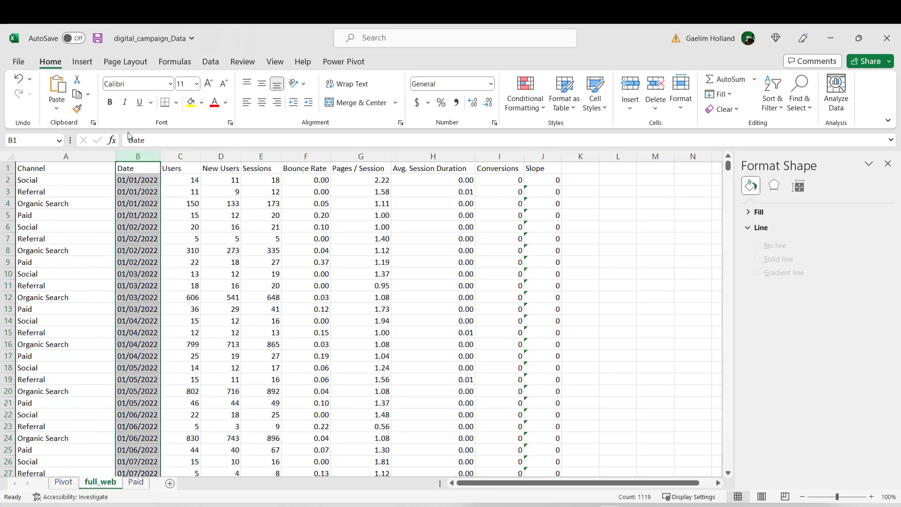
pyautogui.keyDown('ctrl'); pyautogui.click(538, 156); pyautogui.keyUp('ctrl')
pyautogui.click(86, 63)
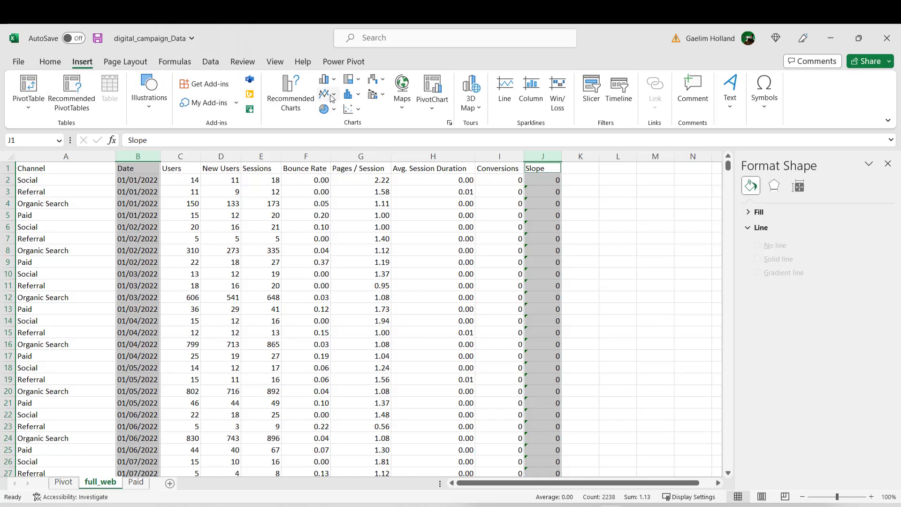
pyautogui.click(290, 94)
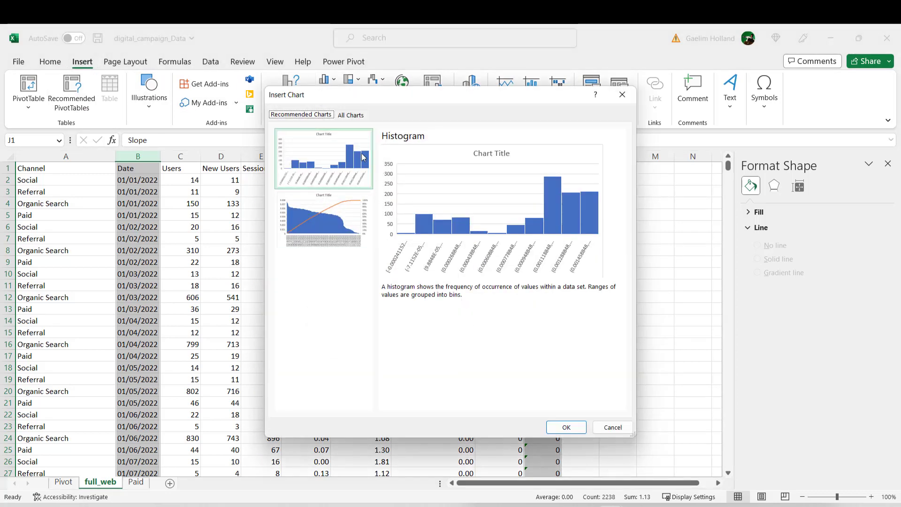
pyautogui.click(351, 115)
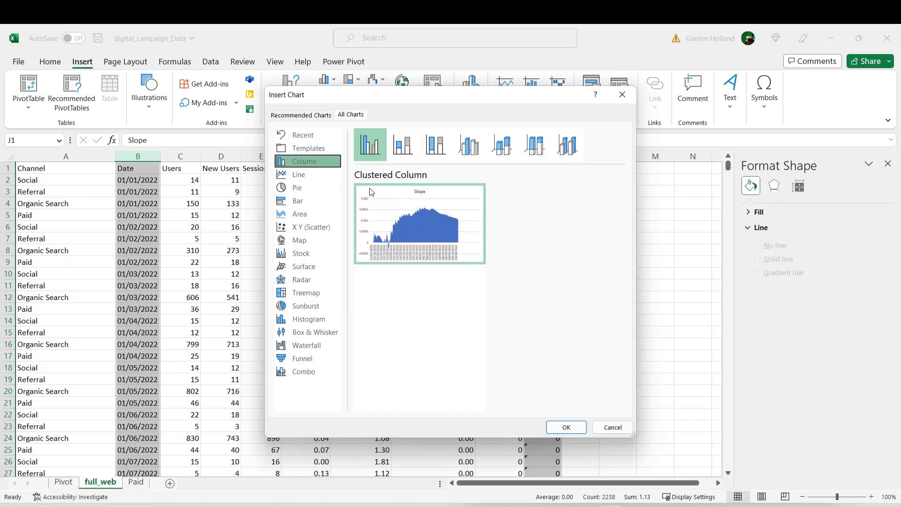
pyautogui.moveTo(374, 206)
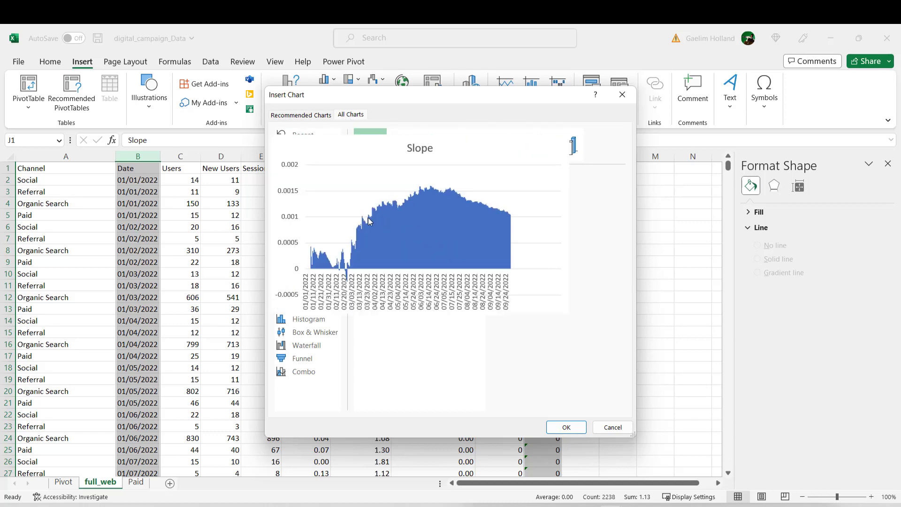
pyautogui.doubleClick(368, 221)
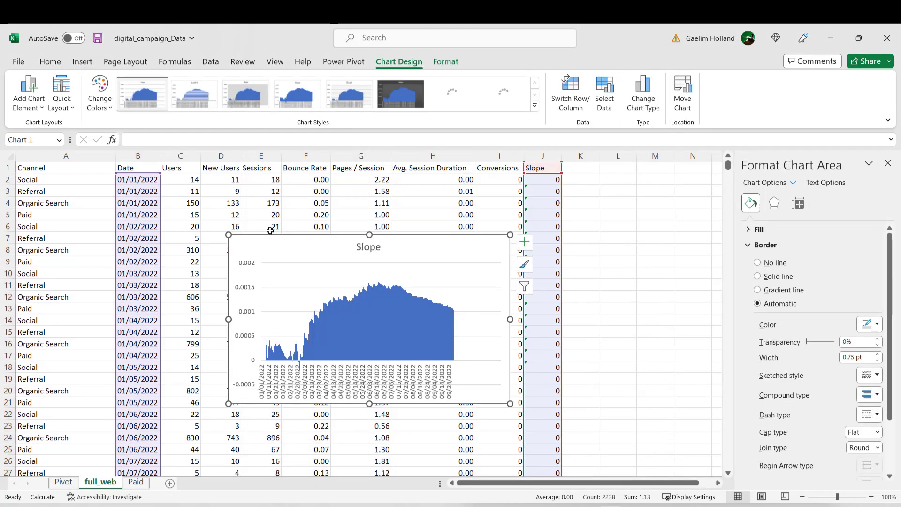
# Step: Enlarge the Slope chart to cover roughly columns B to L and rows 3 to 26, and examine its curve
pyautogui.moveTo(229, 234); pyautogui.dragTo(134, 185)
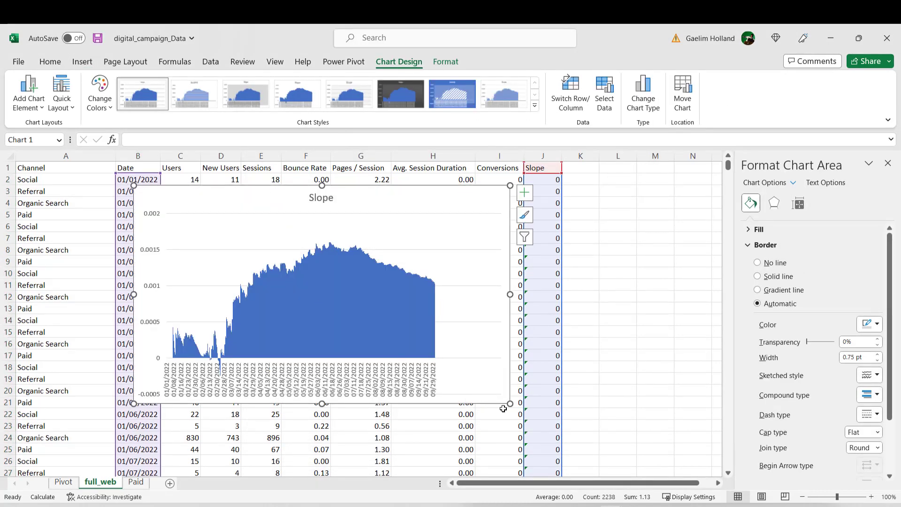
pyautogui.moveTo(507, 402); pyautogui.dragTo(633, 469)
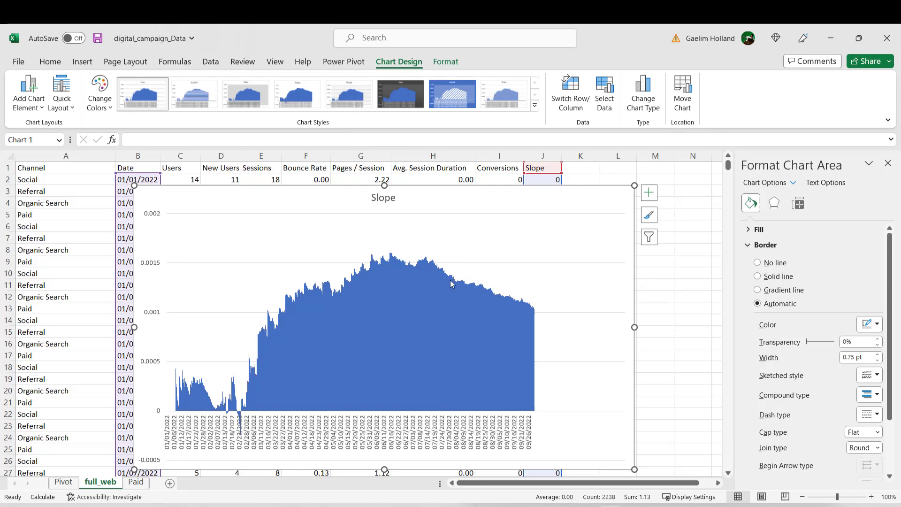
pyautogui.moveTo(448, 279)
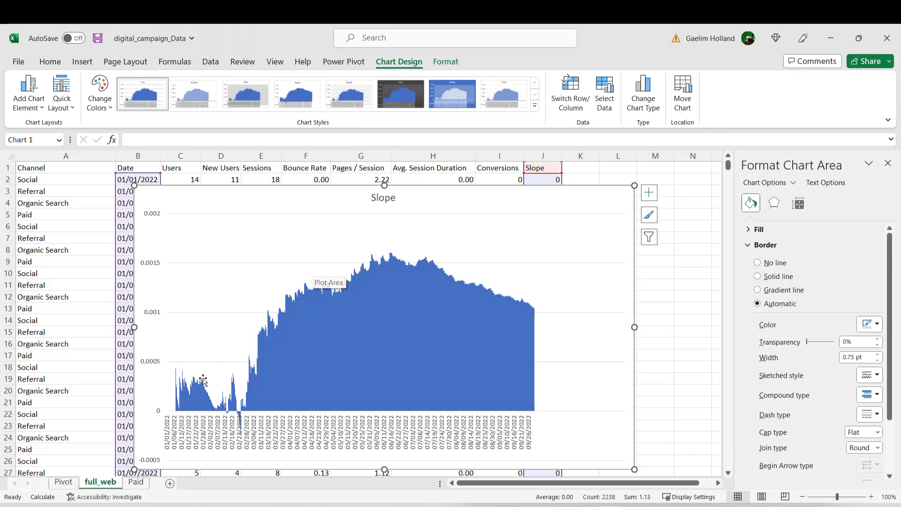
pyautogui.click(94, 436)
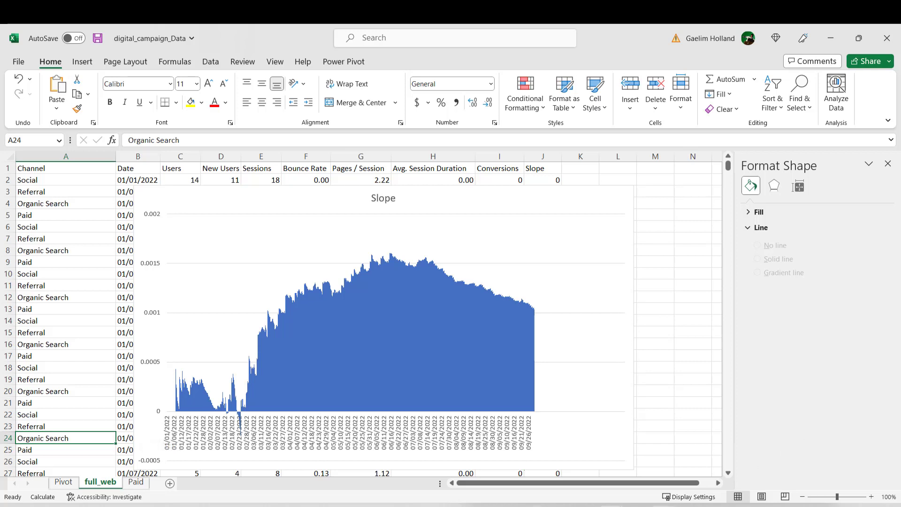
# Step: Create a copy of the full_web sheet, placed before full_web in the same workbook
pyautogui.hotkey('alt', 'Tab')
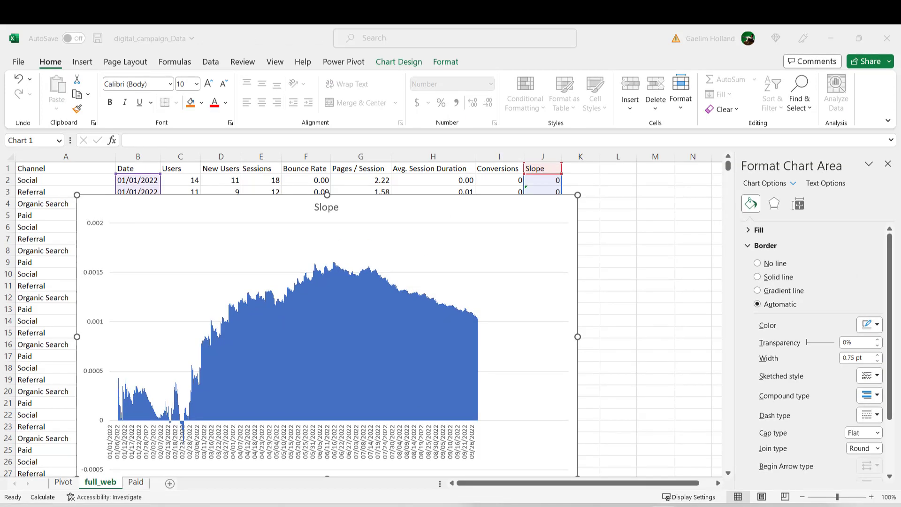
pyautogui.rightClick(93, 488)
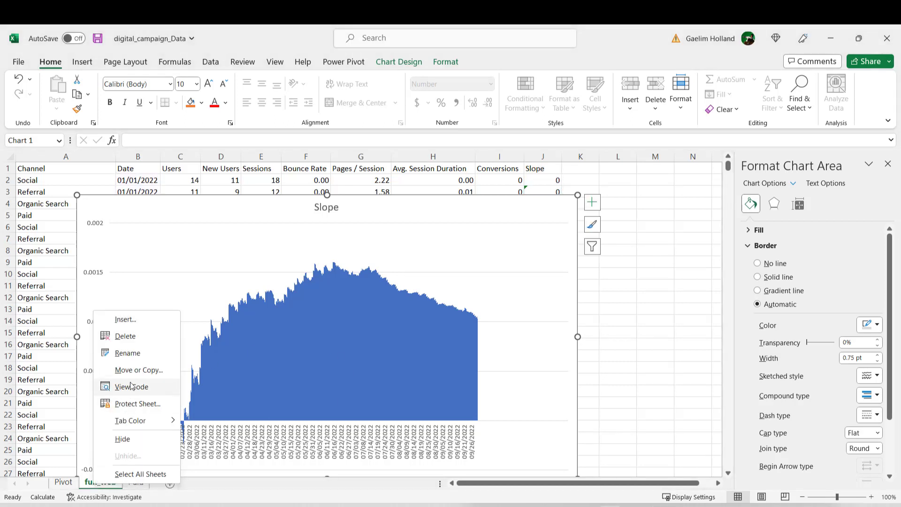
pyautogui.click(138, 370)
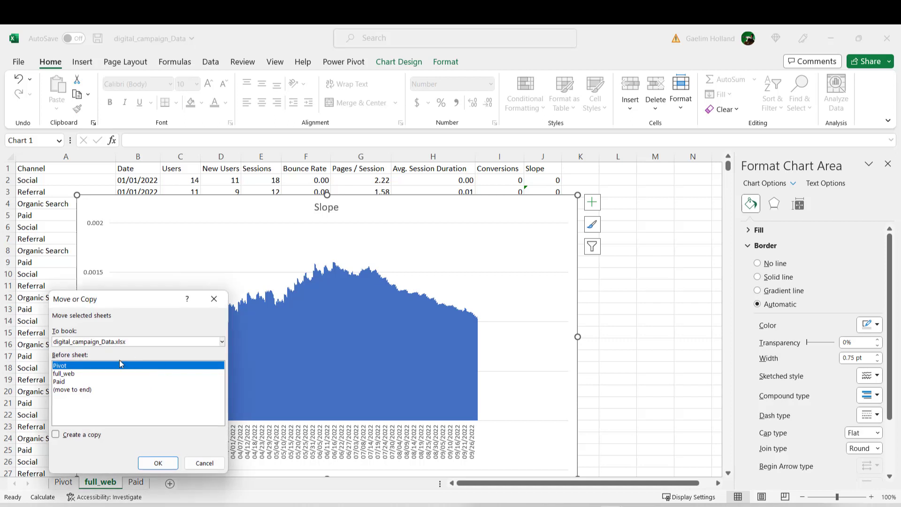
pyautogui.click(77, 374)
pyautogui.click(56, 435)
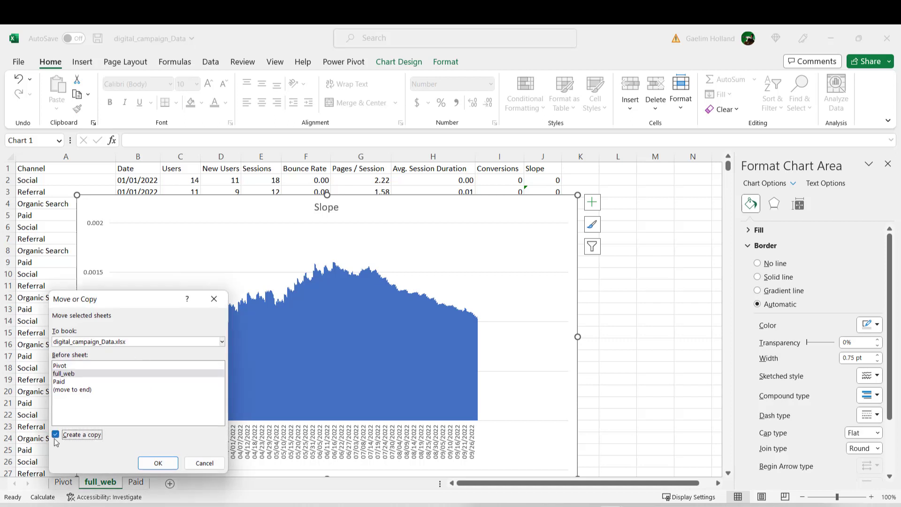
pyautogui.click(158, 463)
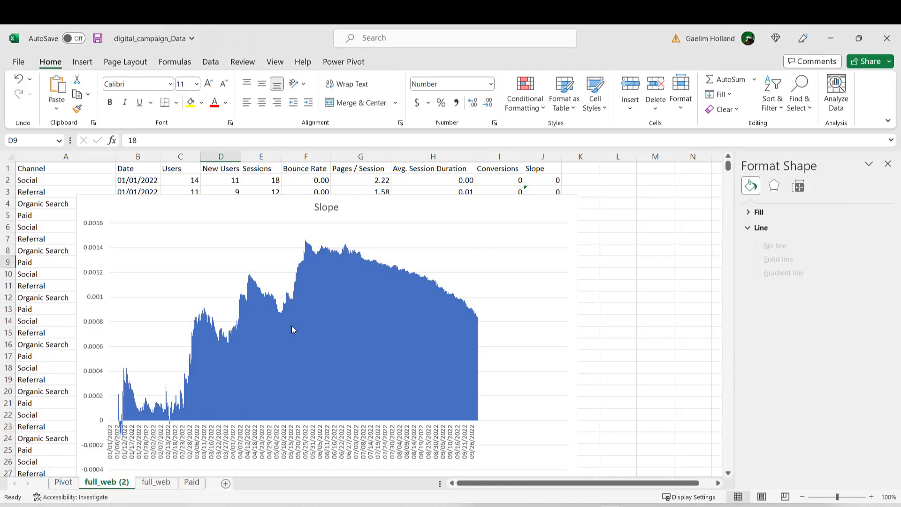
# Step: Delete the Slope chart from the copied full_web sheet and rename that sheet Probability
pyautogui.click(206, 207)
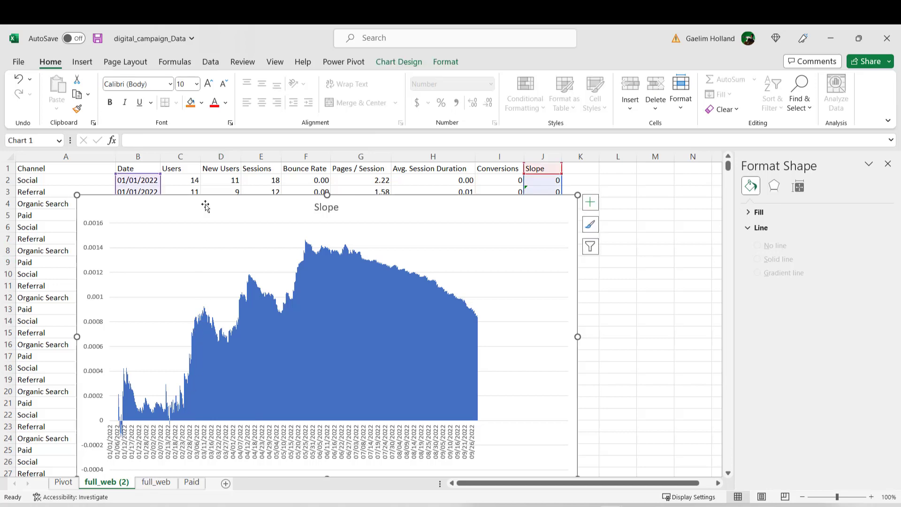
pyautogui.press('Delete')
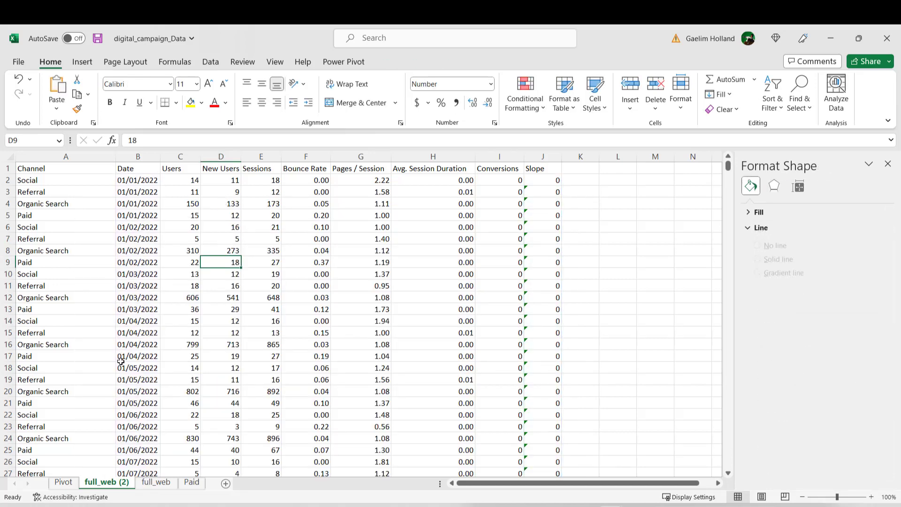
pyautogui.doubleClick(124, 487)
pyautogui.write('Pr')
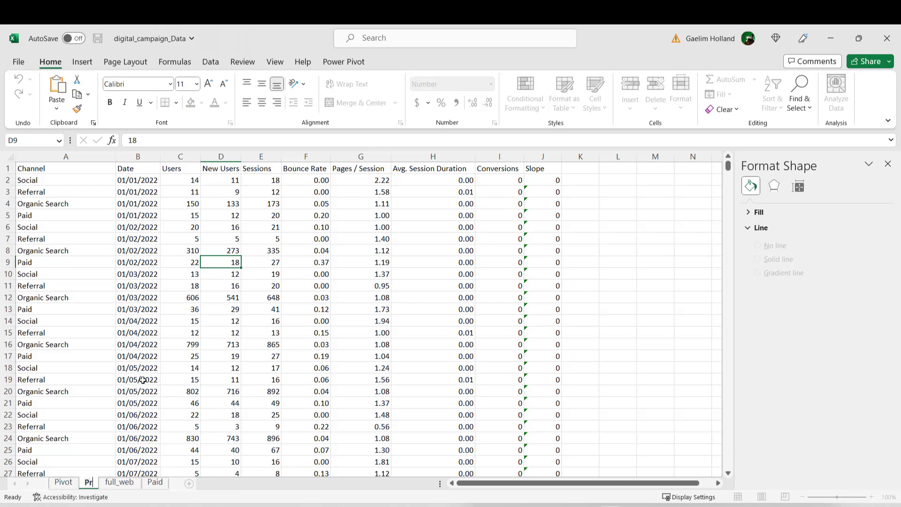
pyautogui.write('obability')
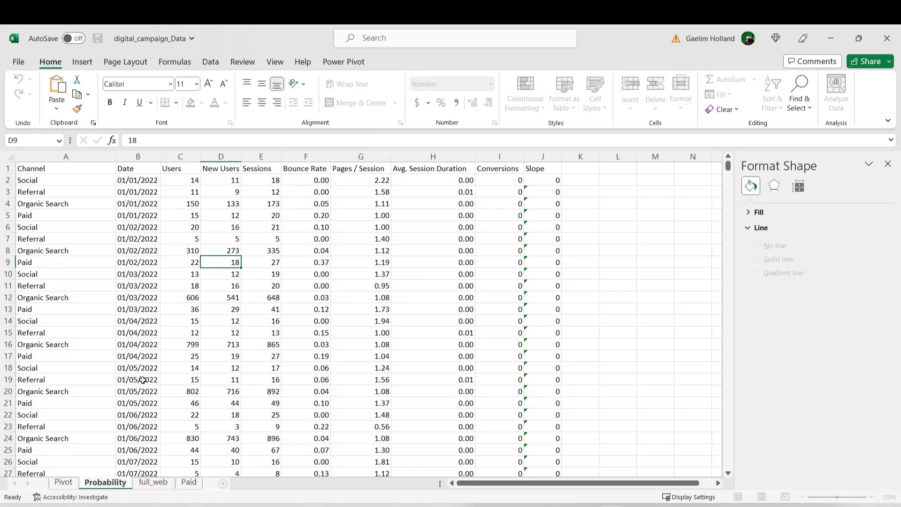
pyautogui.click(262, 250)
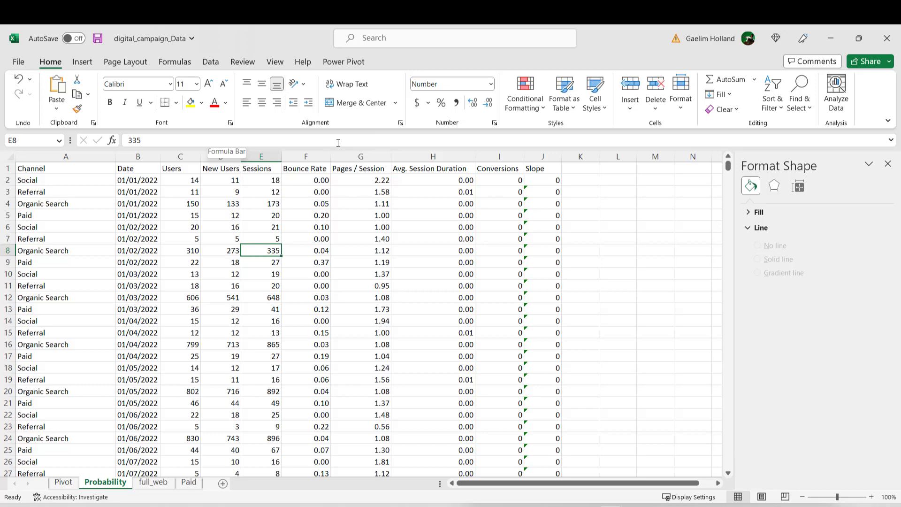
# Step: Recheck the analysis questions in Notepad, and delete every column except Date and Conversions from the Probability sheet in Excel
pyautogui.hotkey('alt', 'Tab')
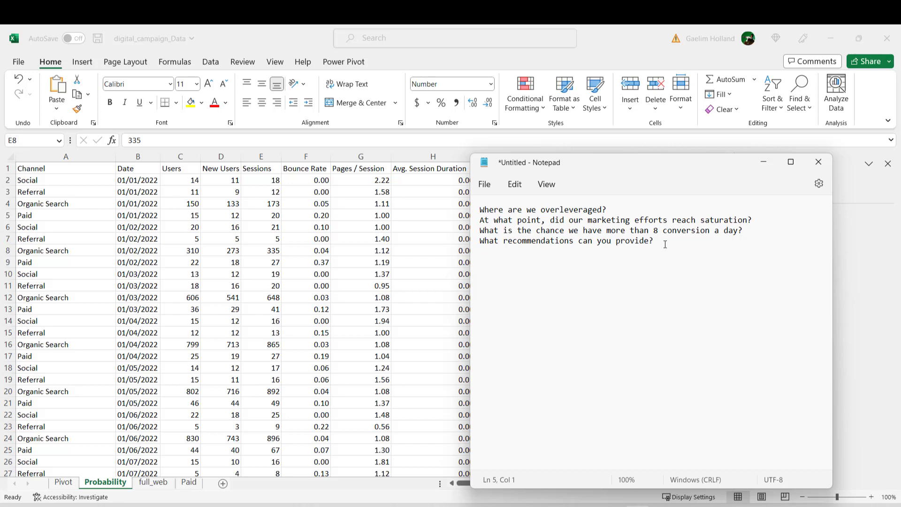
pyautogui.hotkey('alt', 'Tab')
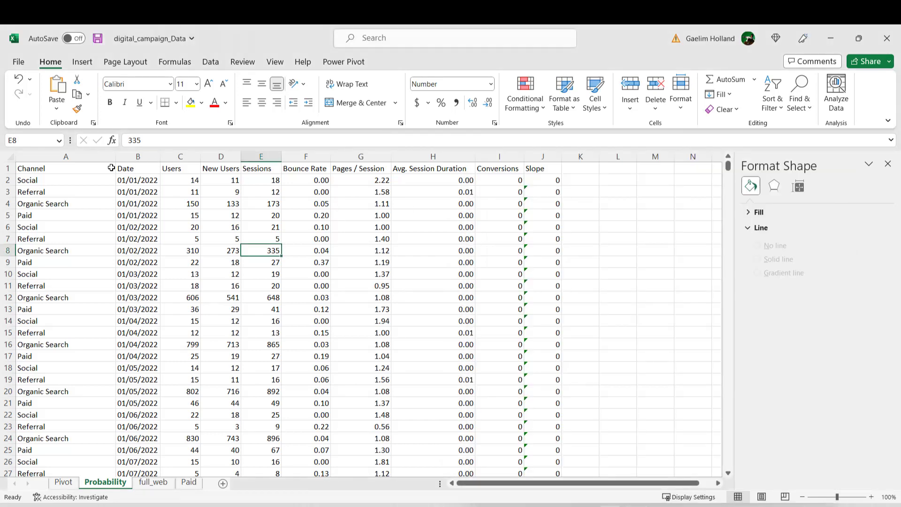
pyautogui.click(86, 157)
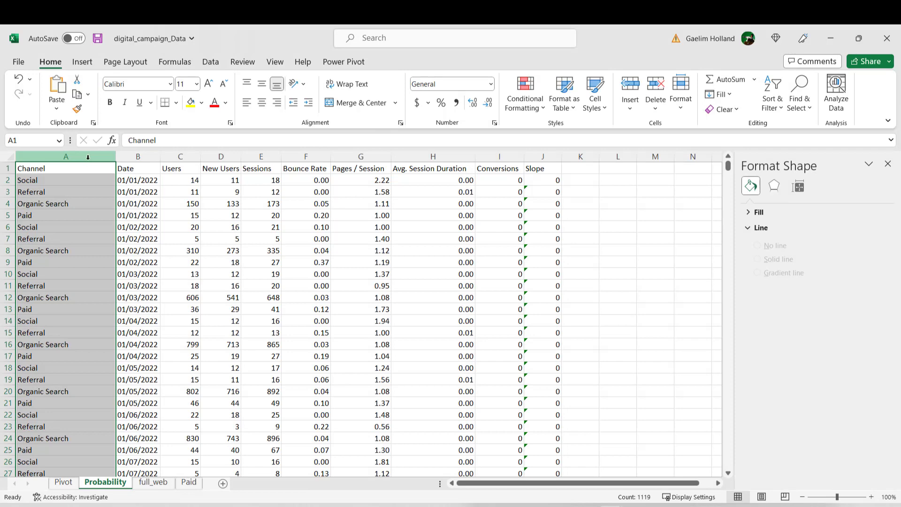
pyautogui.keyDown('ctrl'); pyautogui.click(176, 156); pyautogui.keyUp('ctrl')
pyautogui.keyDown('ctrl'); pyautogui.click(221, 156); pyautogui.keyUp('ctrl')
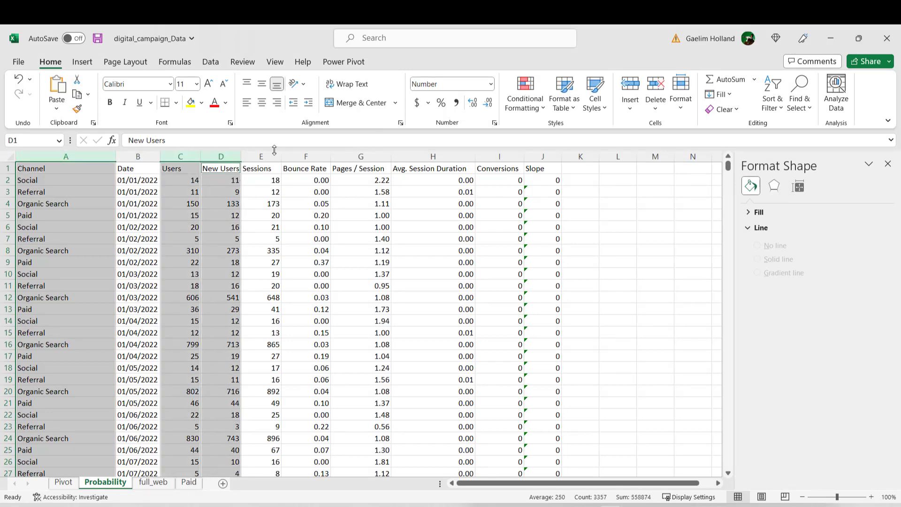
pyautogui.keyDown('ctrl'); pyautogui.click(261, 156); pyautogui.keyUp('ctrl')
pyautogui.keyDown('ctrl'); pyautogui.click(306, 156); pyautogui.keyUp('ctrl')
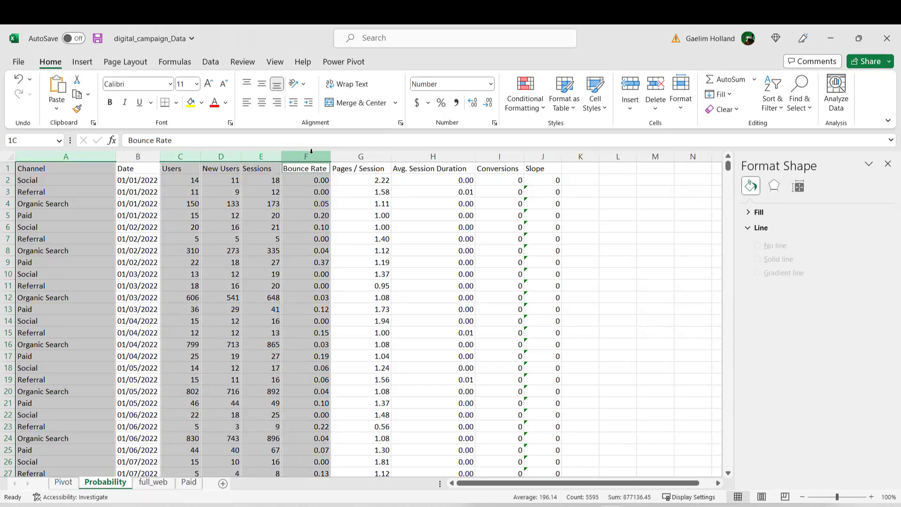
pyautogui.keyDown('ctrl'); pyautogui.click(357, 157); pyautogui.keyUp('ctrl')
pyautogui.keyDown('ctrl'); pyautogui.click(410, 155); pyautogui.keyUp('ctrl')
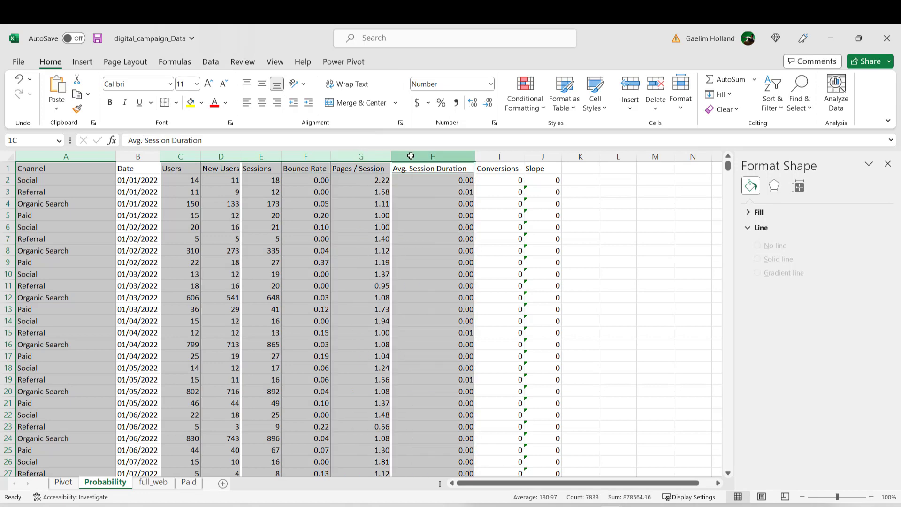
pyautogui.keyDown('ctrl'); pyautogui.click(534, 155); pyautogui.keyUp('ctrl')
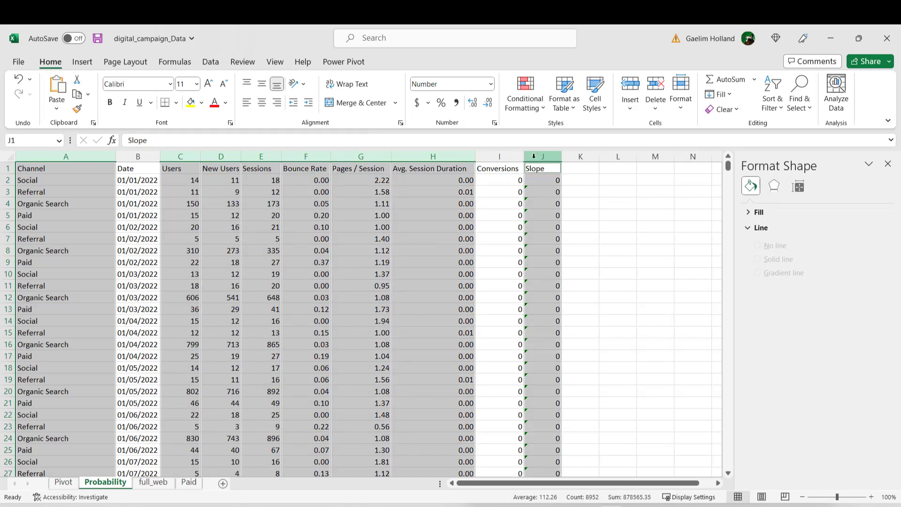
pyautogui.rightClick(533, 156)
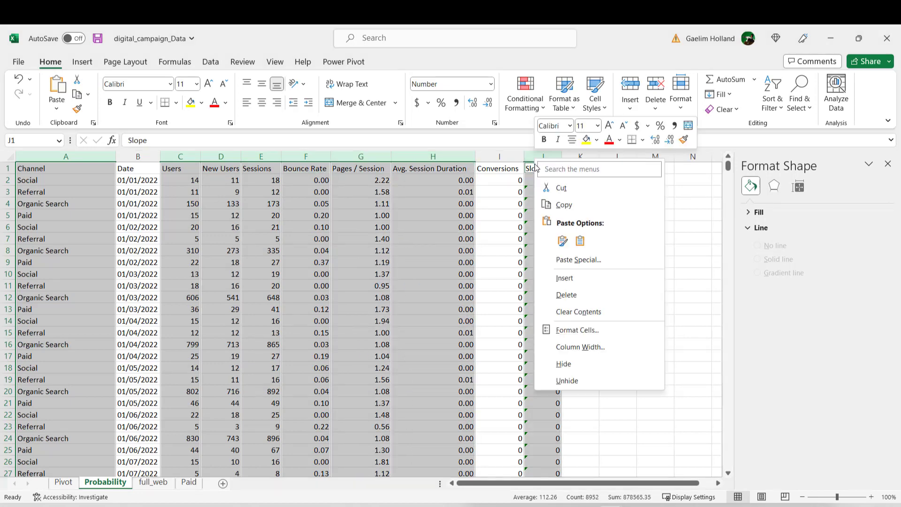
pyautogui.click(559, 188)
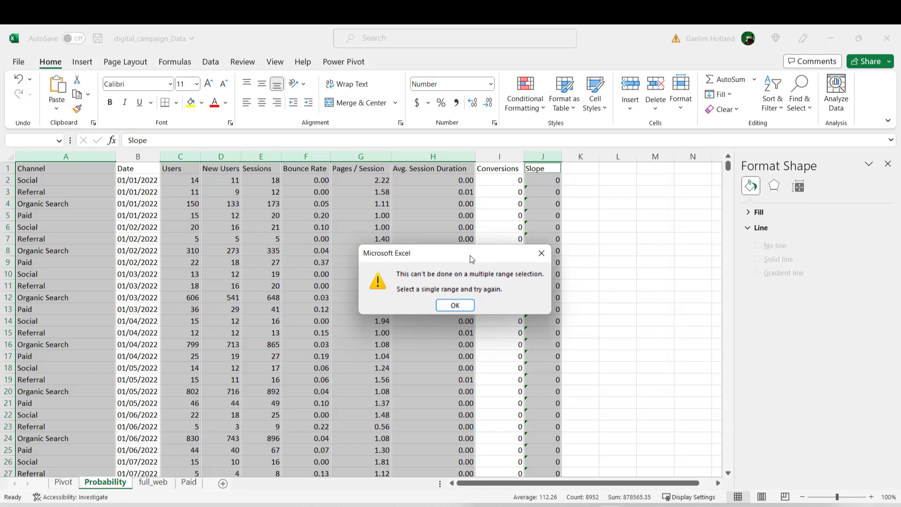
pyautogui.click(453, 306)
pyautogui.rightClick(458, 170)
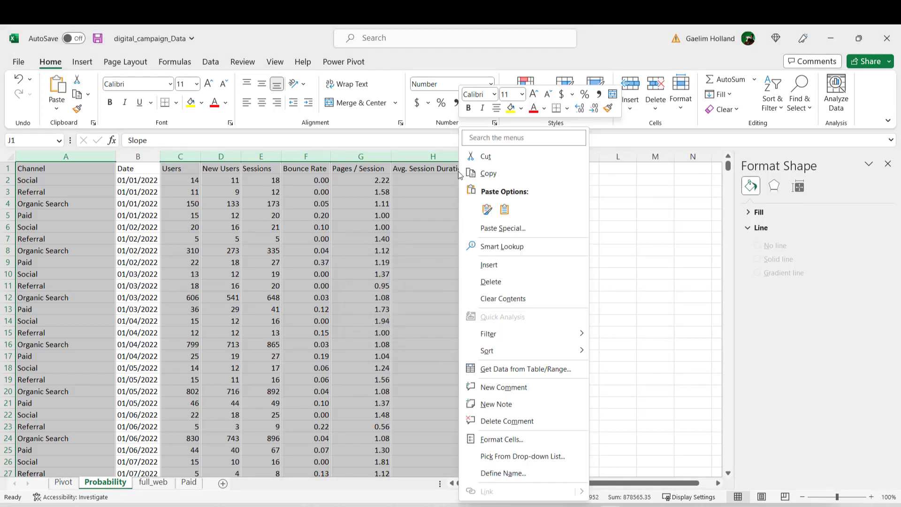
pyautogui.click(476, 264)
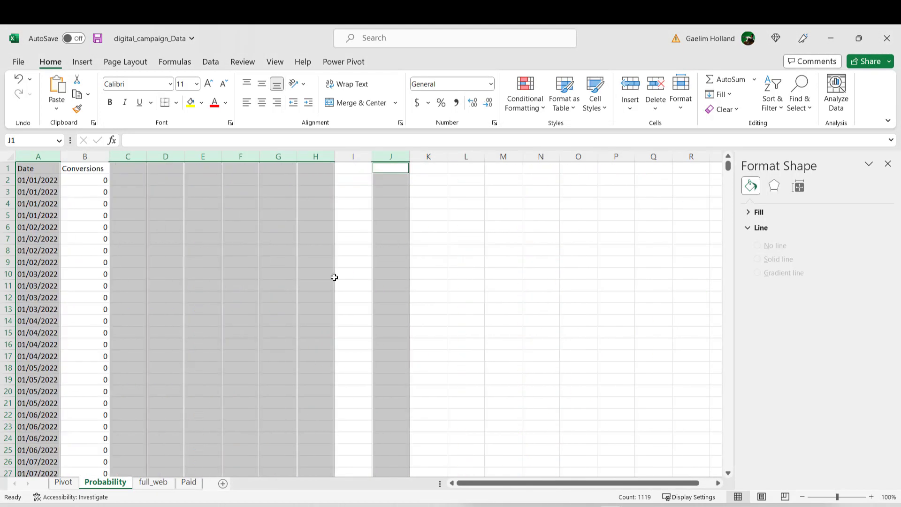
pyautogui.click(250, 276)
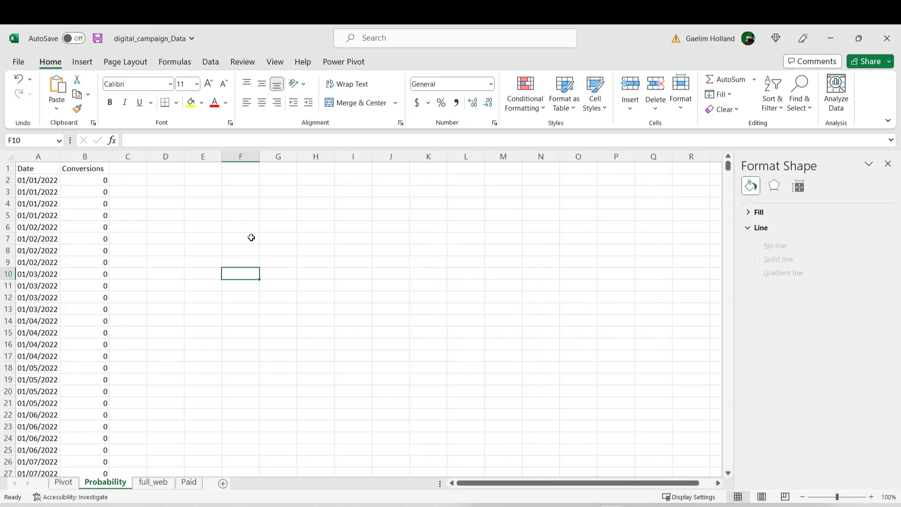
# Step: Insert the recommended Pareto chart, with sorted histogram bars and a cumulative line, for the Conversions column
pyautogui.click(84, 157)
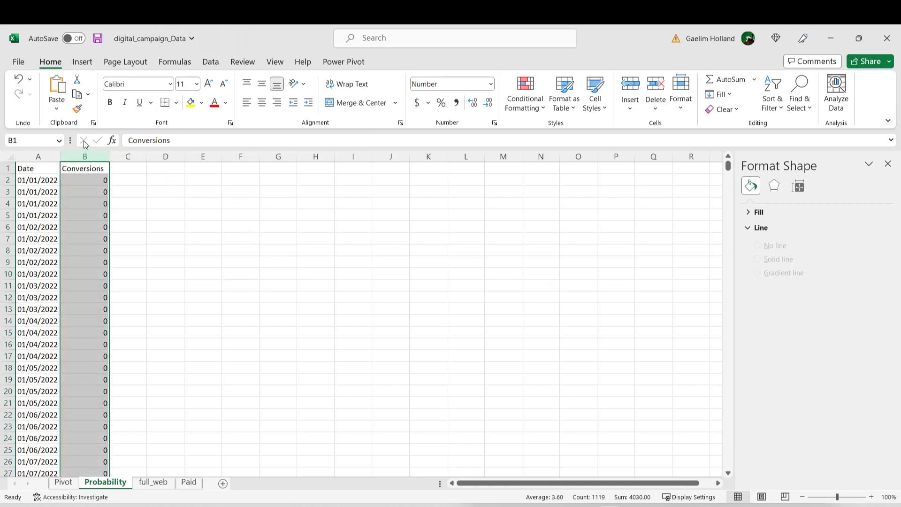
pyautogui.click(491, 84)
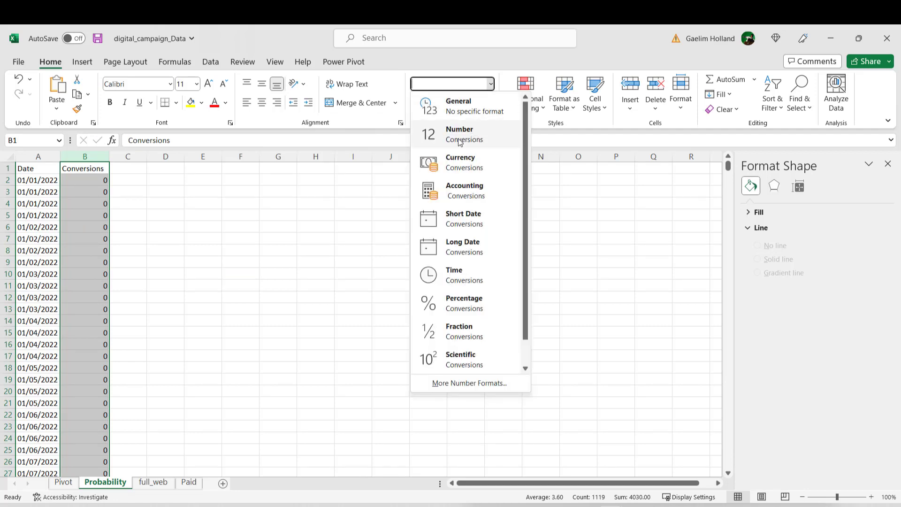
pyautogui.press('Escape')
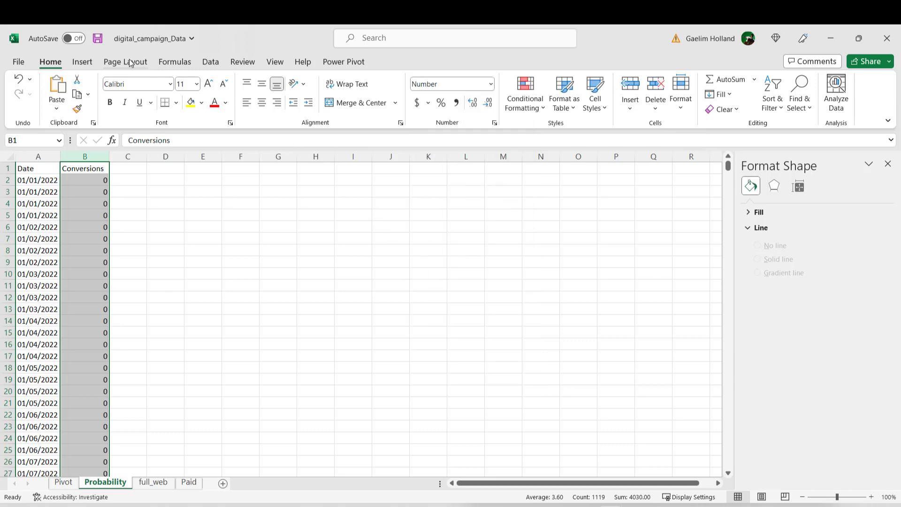
pyautogui.click(83, 62)
pyautogui.click(277, 95)
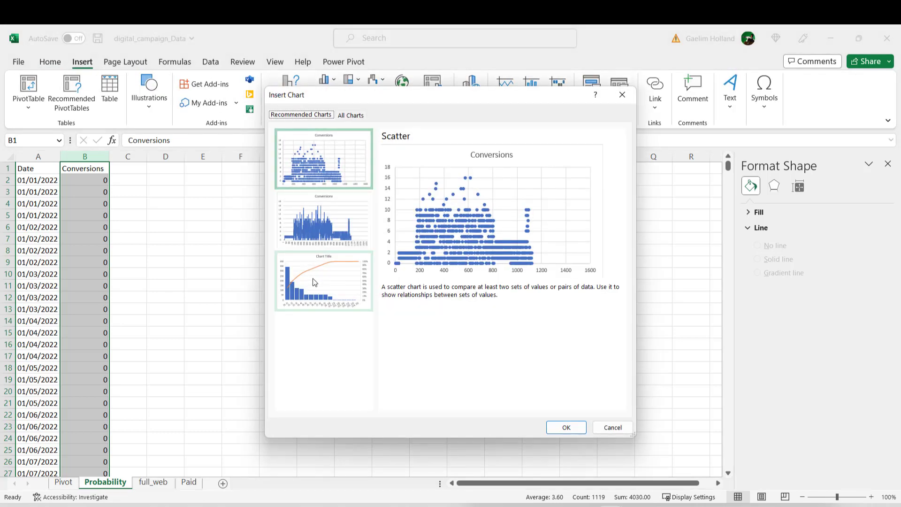
pyautogui.doubleClick(313, 280)
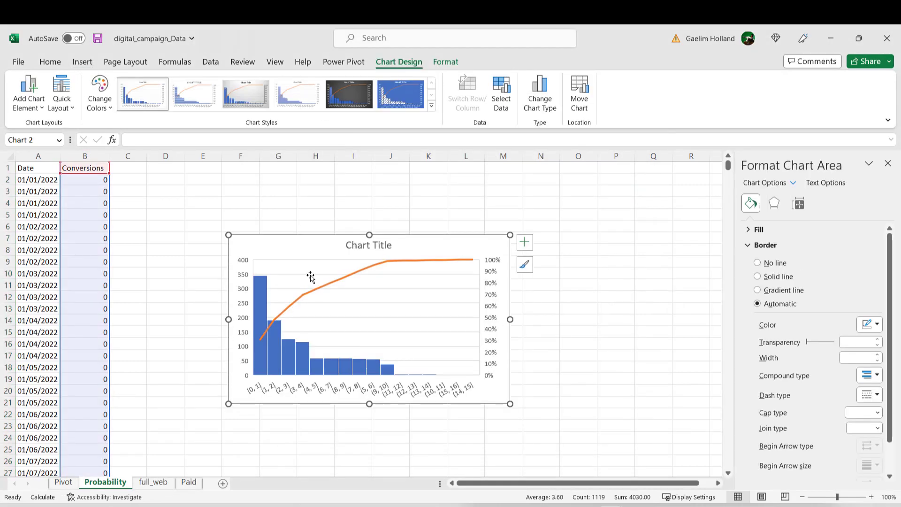
# Step: Enlarge the Pareto chart and place it beside the data, covering roughly columns C to L and rows 2 to 22
pyautogui.moveTo(286, 244); pyautogui.dragTo(250, 214)
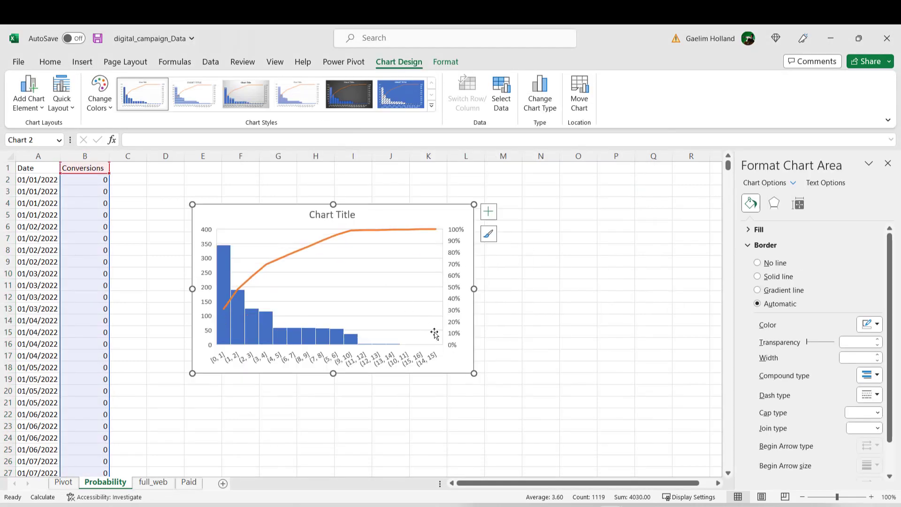
pyautogui.moveTo(474, 373); pyautogui.dragTo(519, 440)
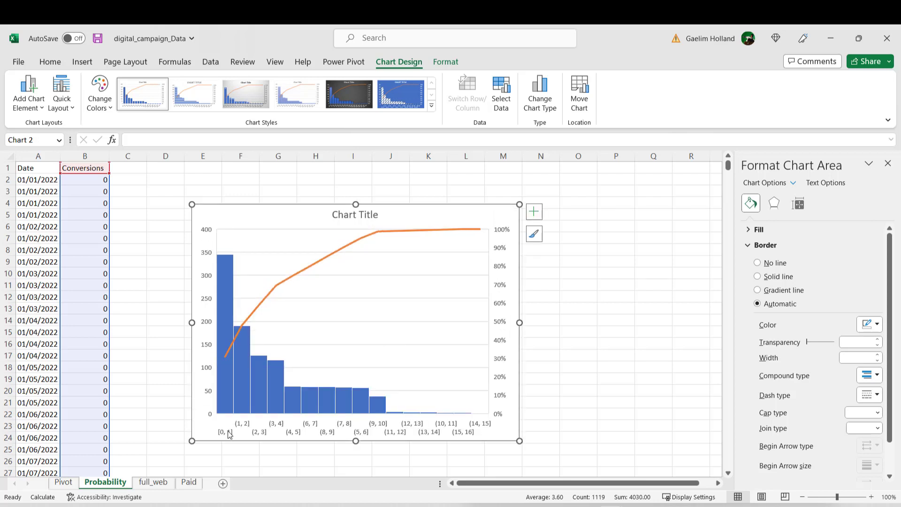
pyautogui.moveTo(230, 273)
pyautogui.moveTo(245, 400)
pyautogui.moveTo(249, 212); pyautogui.dragTo(195, 184)
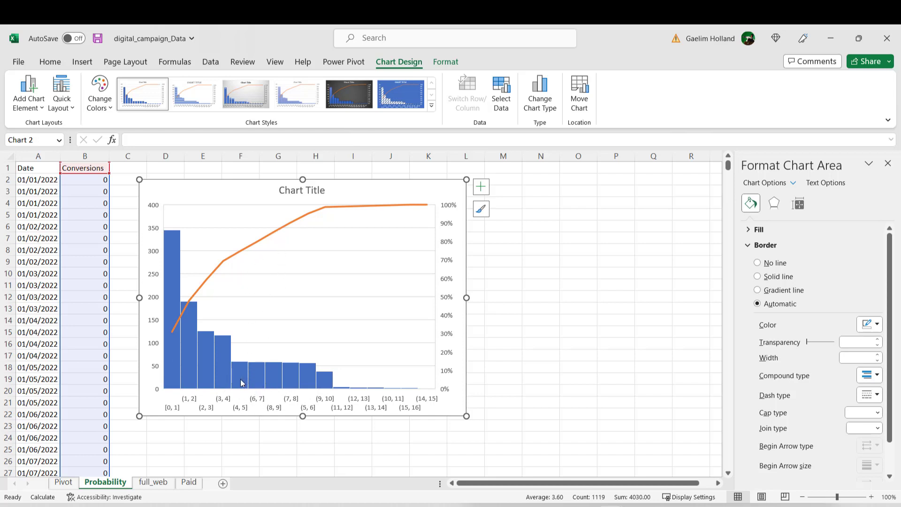
# Step: Rename the Probability sheet as Distribution
pyautogui.rightClick(117, 486)
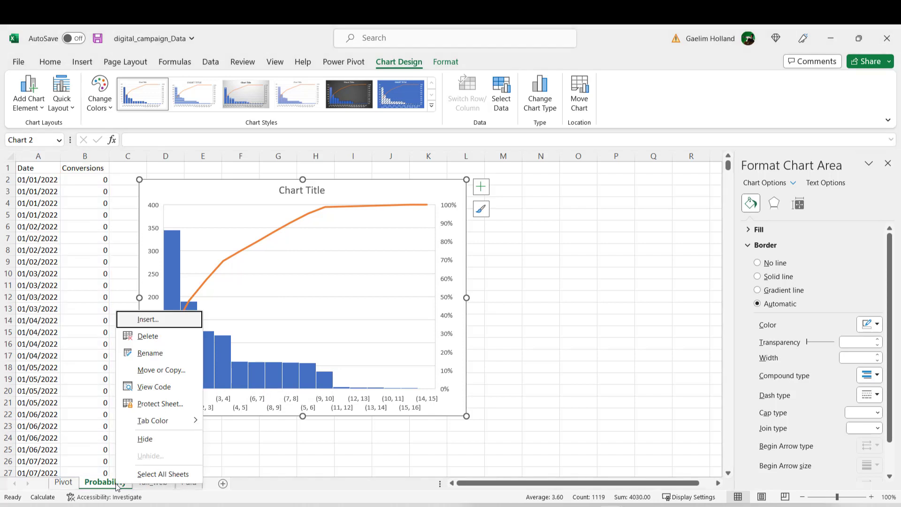
pyautogui.press('Escape')
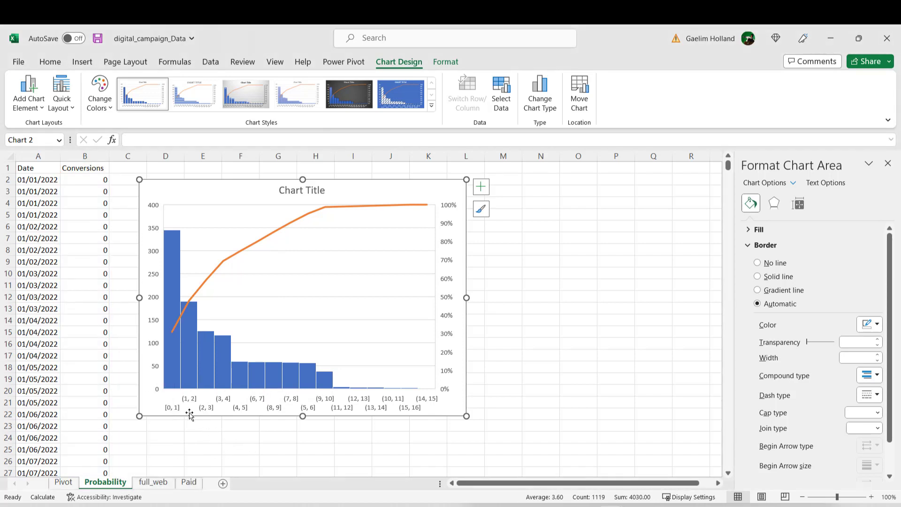
pyautogui.rightClick(107, 485)
pyautogui.click(143, 351)
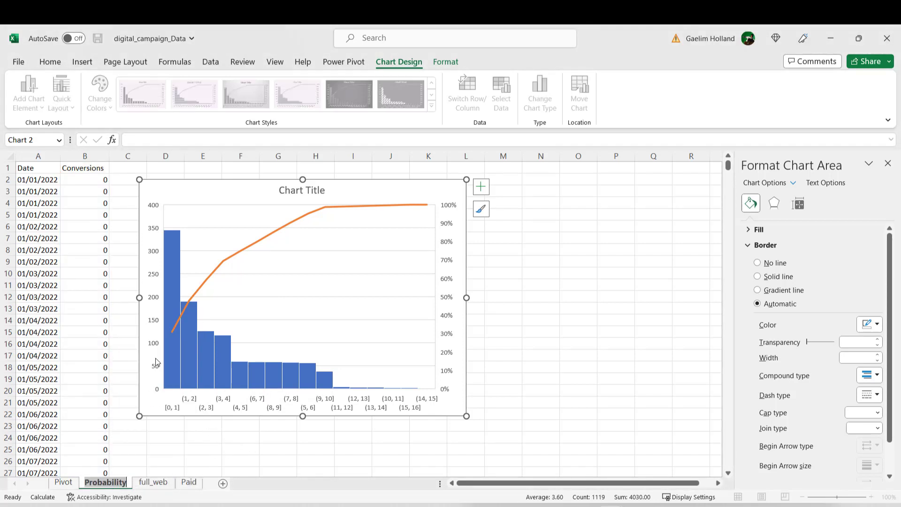
pyautogui.write('Distribution')
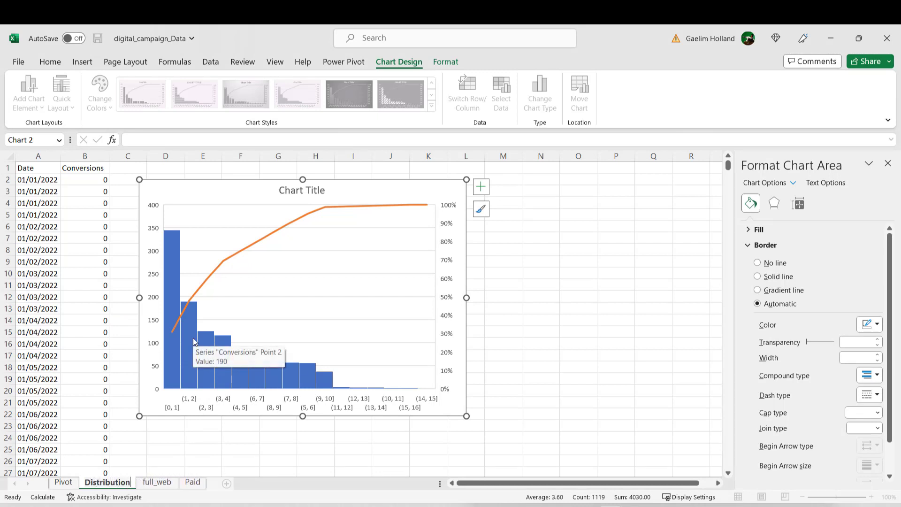
pyautogui.press('Return')
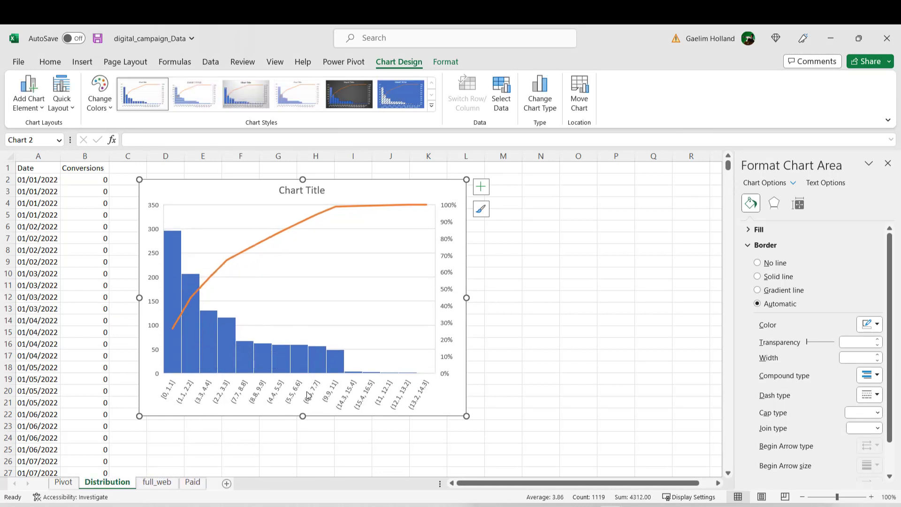
# Step: Set the bin width of the Pareto chart's horizontal axis to 2
pyautogui.rightClick(227, 405)
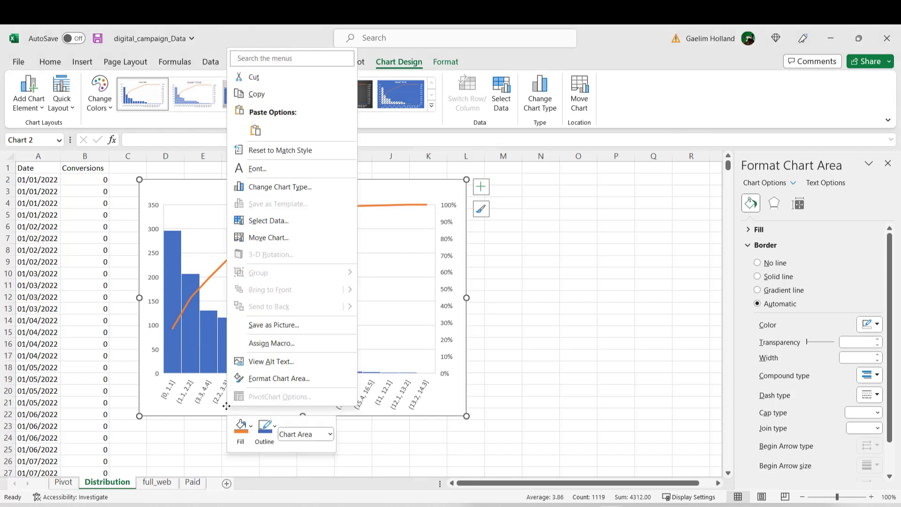
pyautogui.press('Escape')
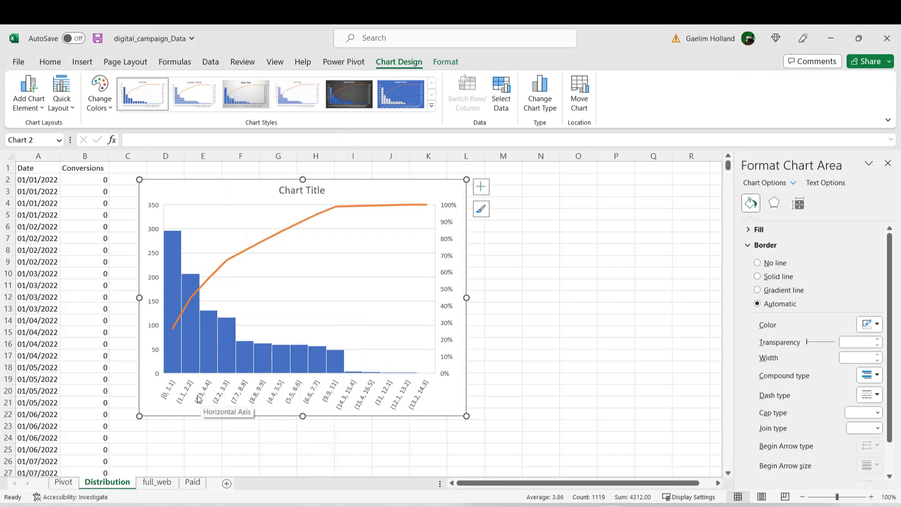
pyautogui.rightClick(199, 398)
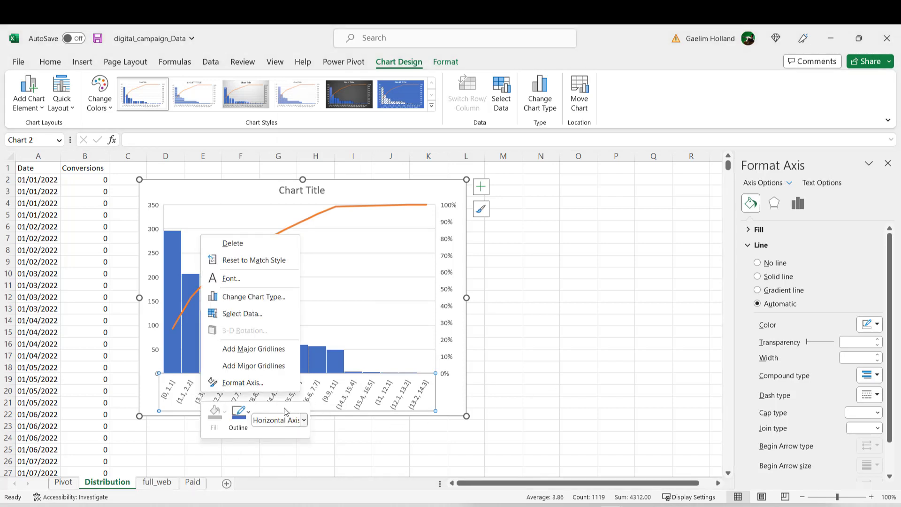
pyautogui.click(263, 382)
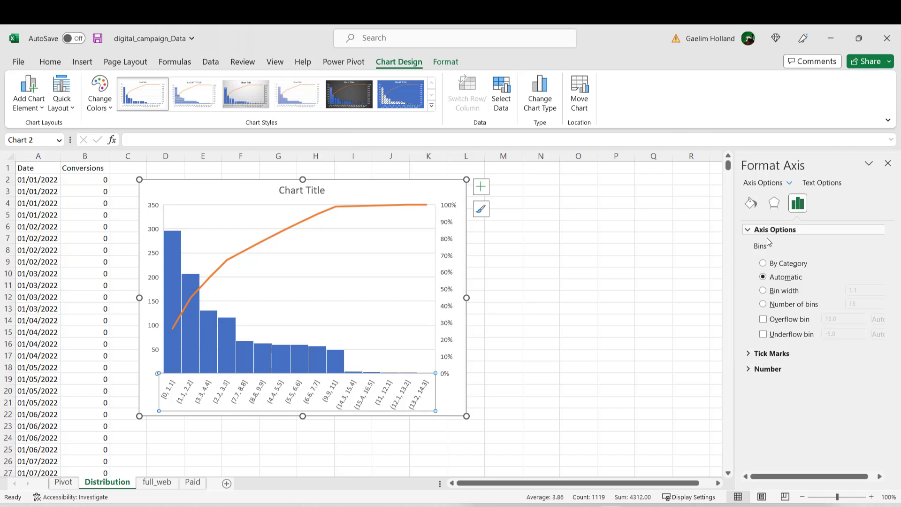
pyautogui.click(763, 291)
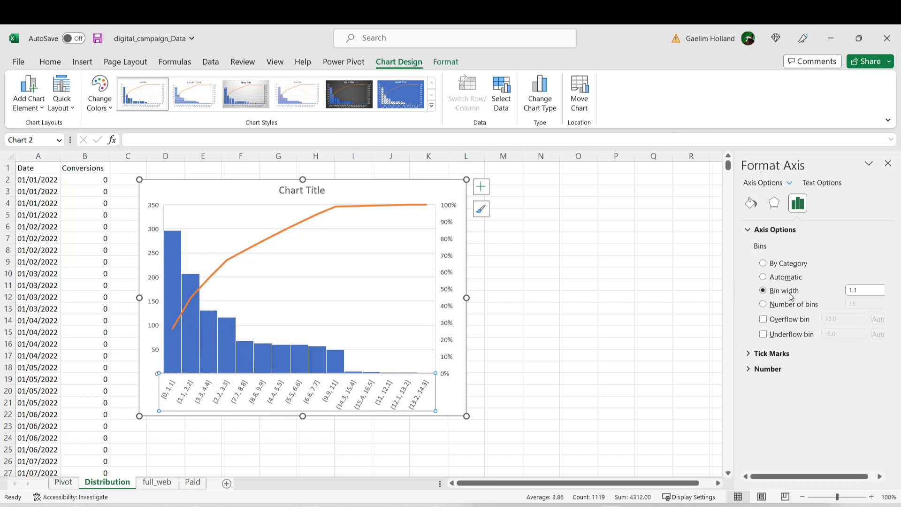
pyautogui.click(857, 289)
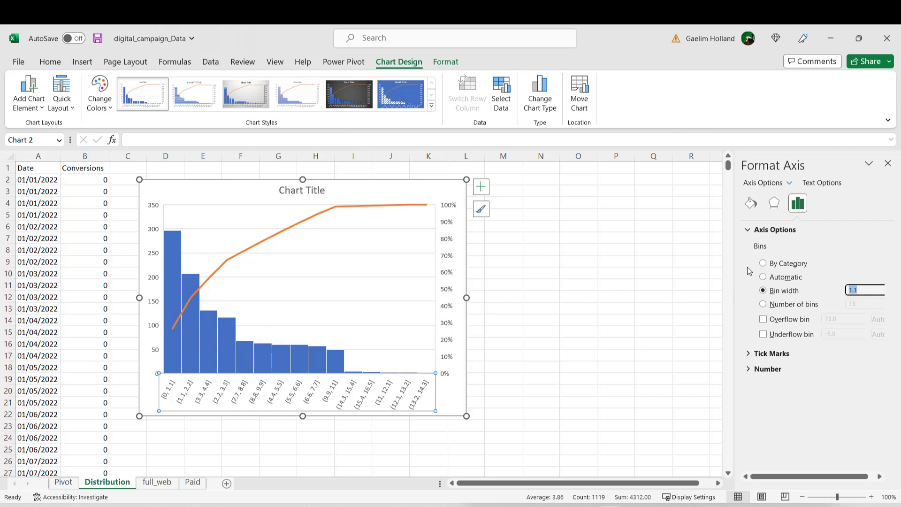
pyautogui.write('2')
pyautogui.press('Return')
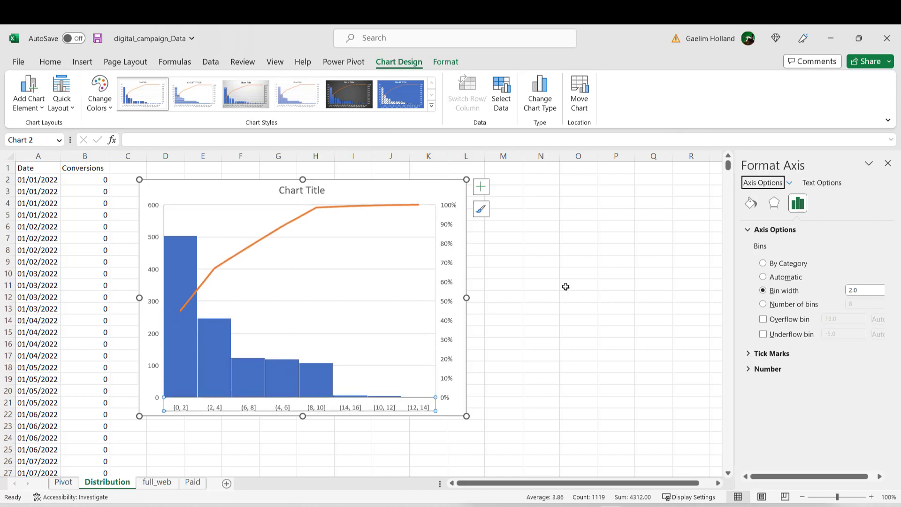
# Step: Examine the Pareto chart's bars and cumulative line, and move the chart slightly down to cover about rows 3 to 23
pyautogui.click(351, 313)
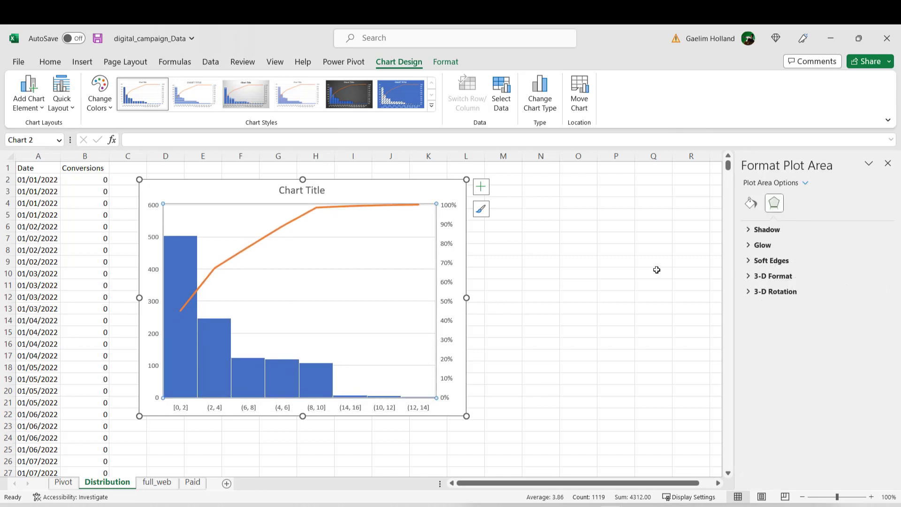
pyautogui.click(221, 187)
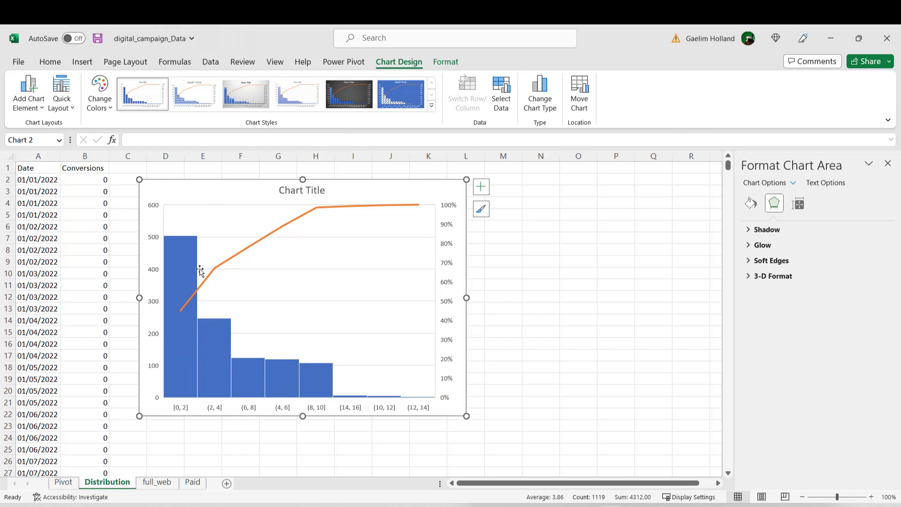
pyautogui.moveTo(188, 299)
pyautogui.moveTo(207, 188); pyautogui.dragTo(205, 199)
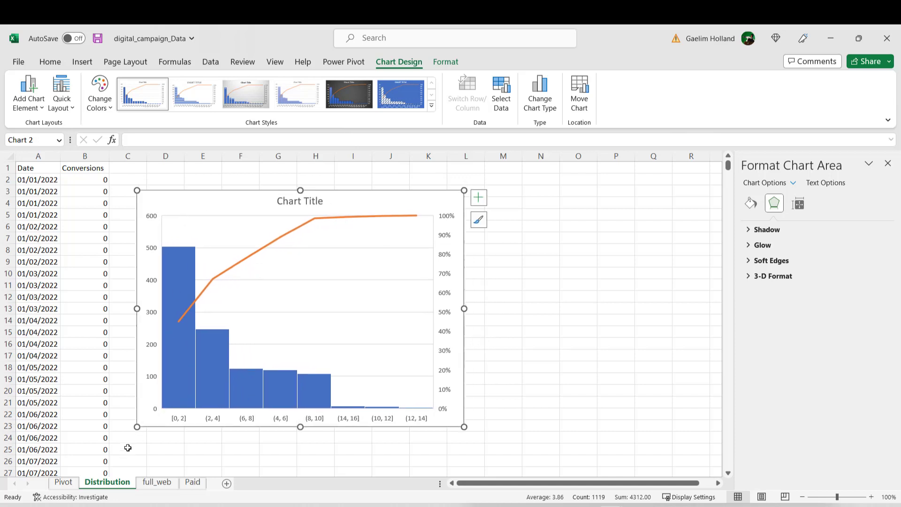
# Step: Create a copy of the Distribution sheet and place it before the original Distribution sheet
pyautogui.rightClick(118, 485)
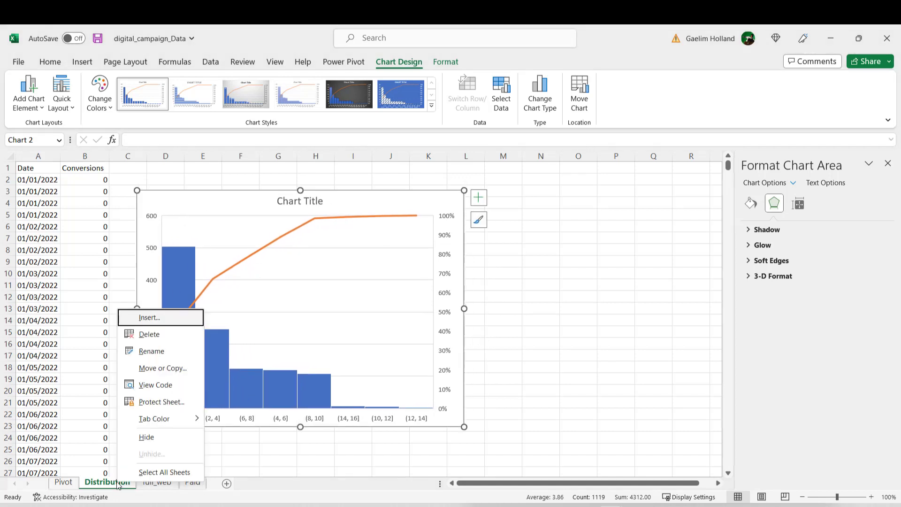
pyautogui.click(150, 369)
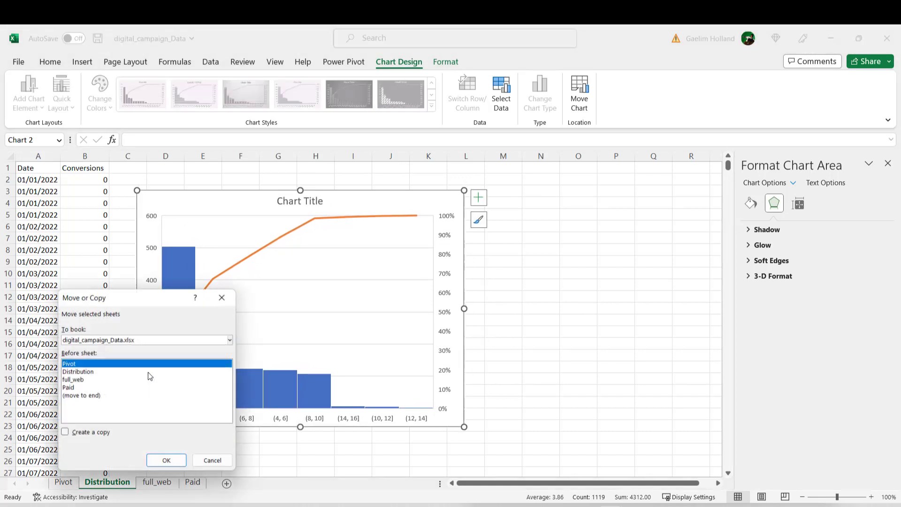
pyautogui.click(98, 372)
pyautogui.click(65, 432)
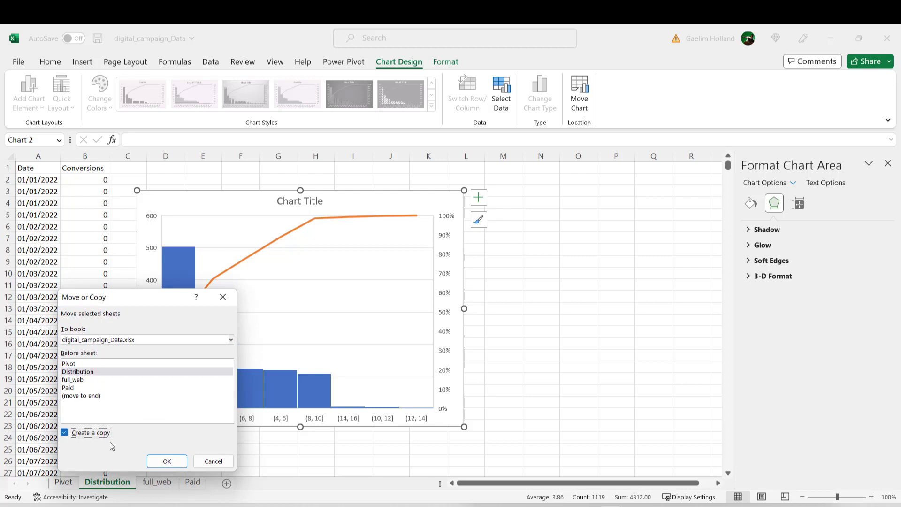
pyautogui.click(167, 461)
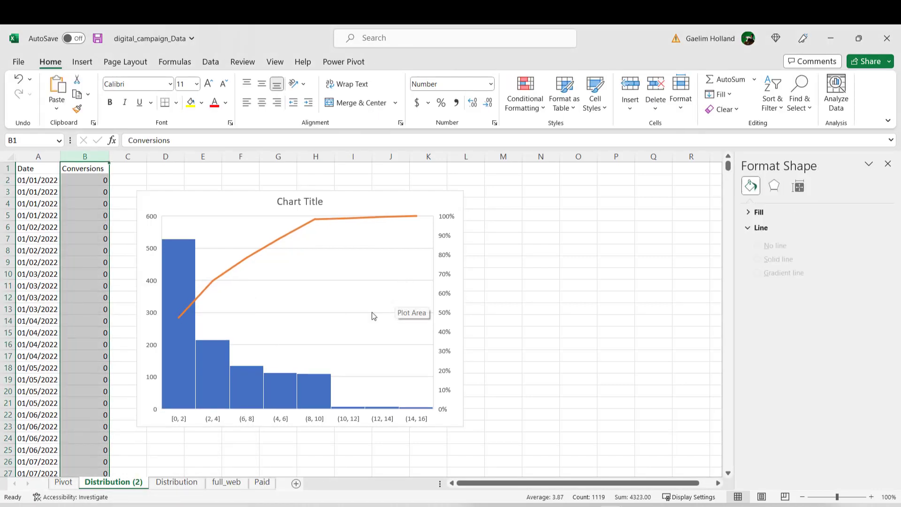
# Step: Delete the Pareto chart from the copied Distribution sheet
pyautogui.click(227, 188)
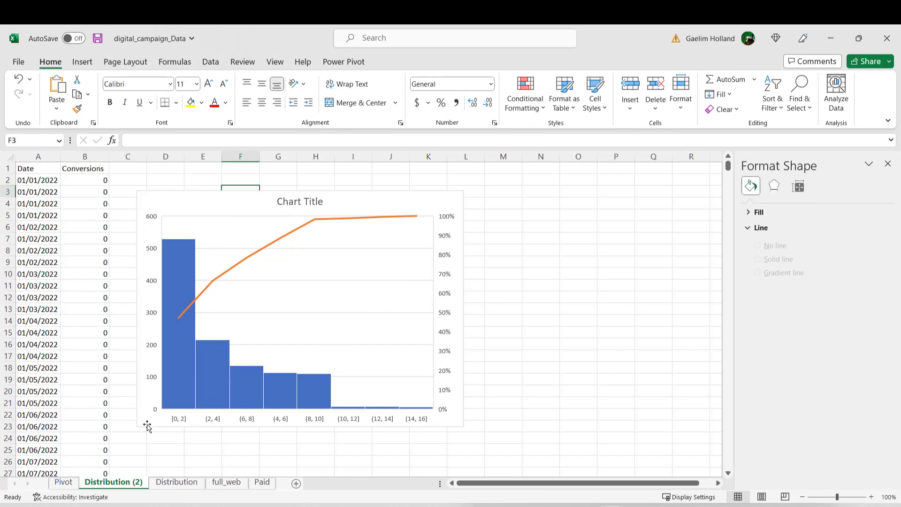
pyautogui.click(235, 216)
pyautogui.press('Delete')
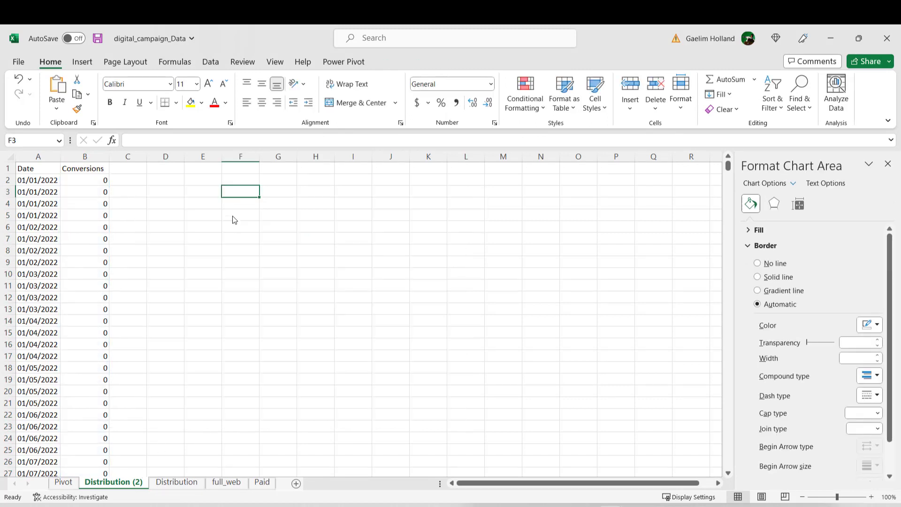
# Step: Rename the copied Distribution sheet as Probability
pyautogui.doubleClick(126, 485)
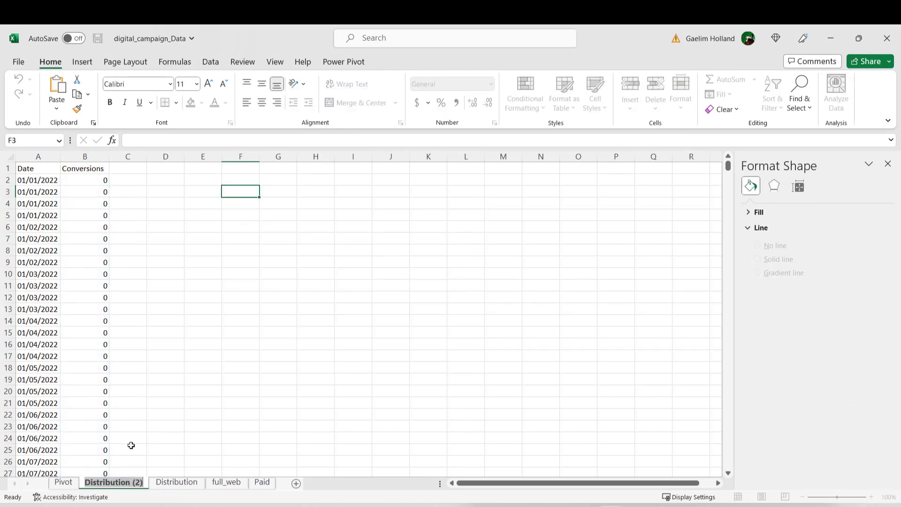
pyautogui.write('Probablity')
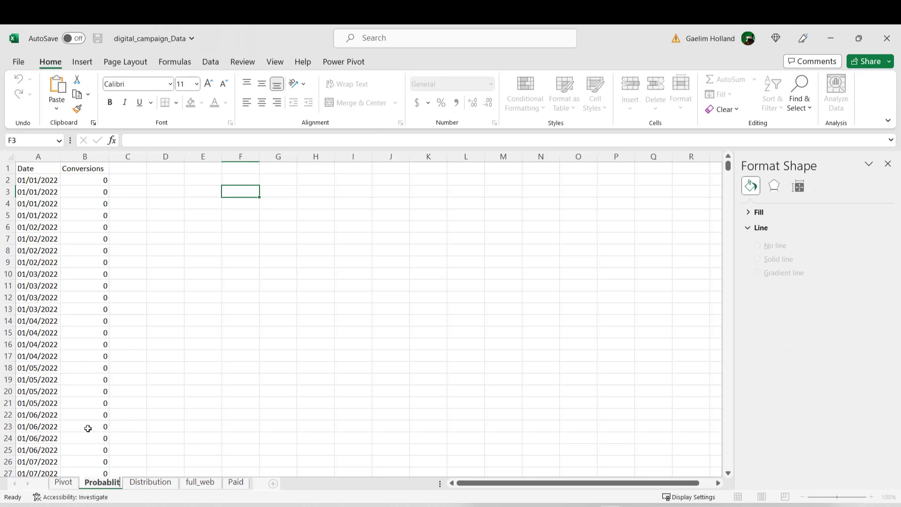
pyautogui.press('BackSpace')
pyautogui.press('BackSpace')
pyautogui.press('BackSpace')
pyautogui.press('BackSpace')
pyautogui.write('ility')
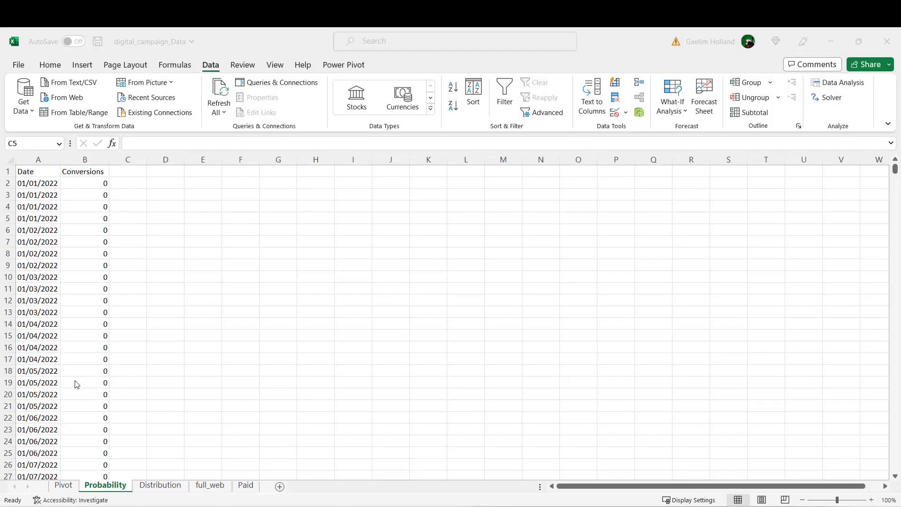
# Step: Delete the Date column from the Probability sheet, keeping only the Conversions column
pyautogui.click(39, 159)
pyautogui.keyDown('ctrl'); pyautogui.click(74, 158); pyautogui.keyUp('ctrl')
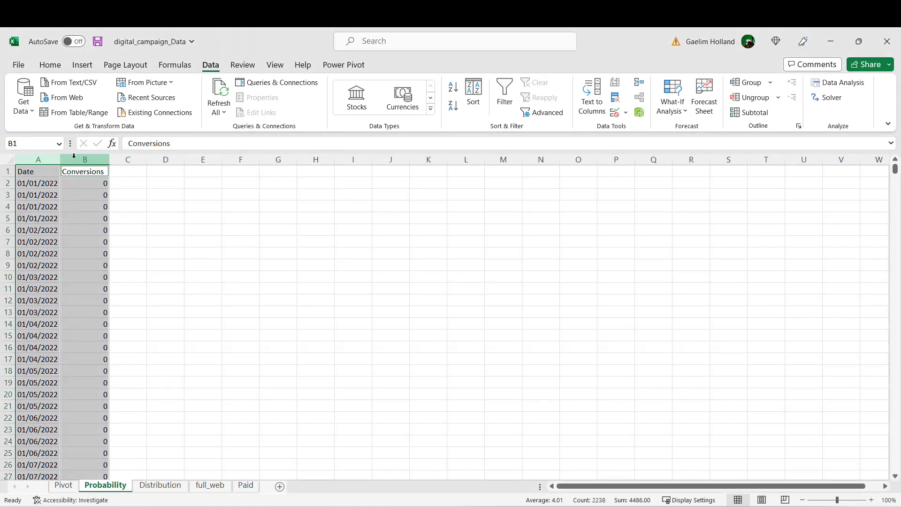
pyautogui.click(34, 159)
pyautogui.rightClick(35, 159)
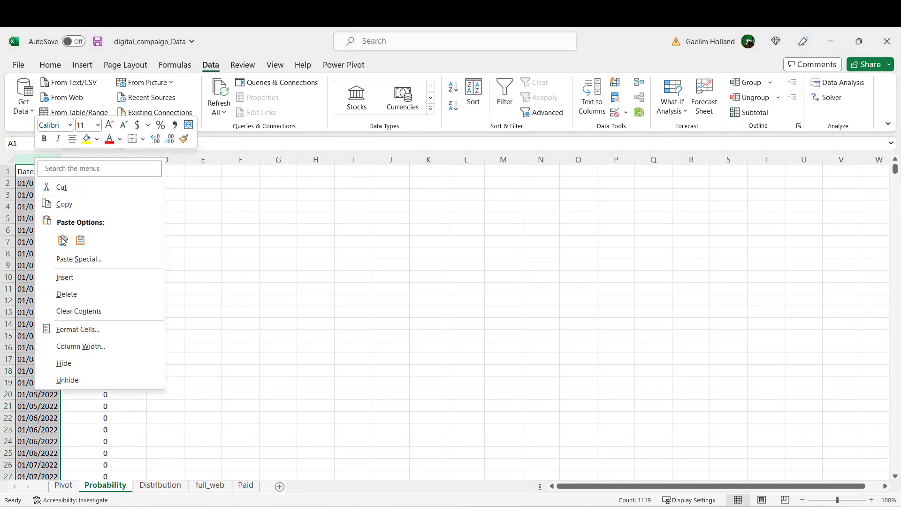
pyautogui.click(66, 294)
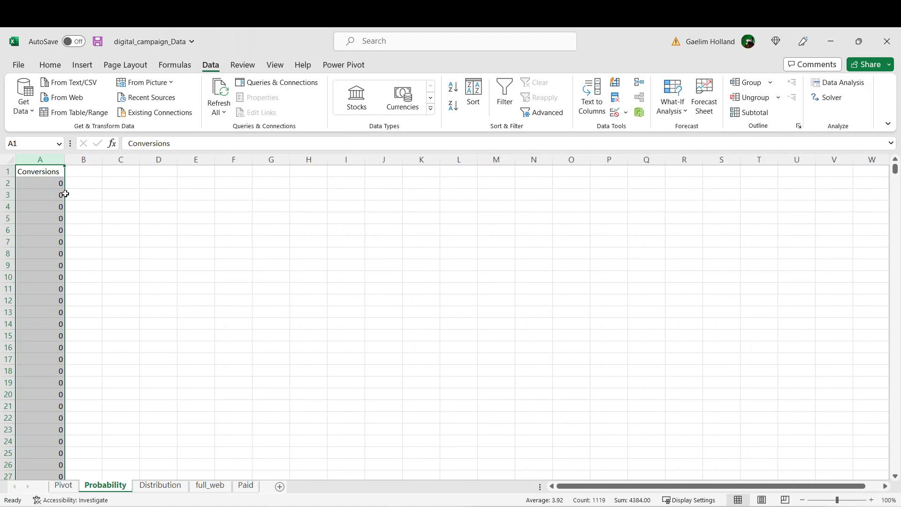
# Step: Copy the Conversions column and paste it over itself as values only, checking the first rows
pyautogui.rightClick(47, 158)
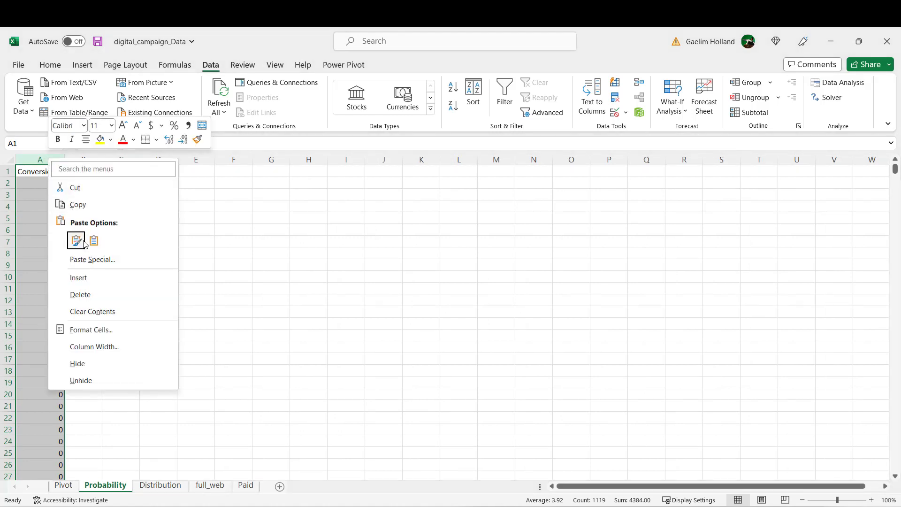
pyautogui.click(83, 205)
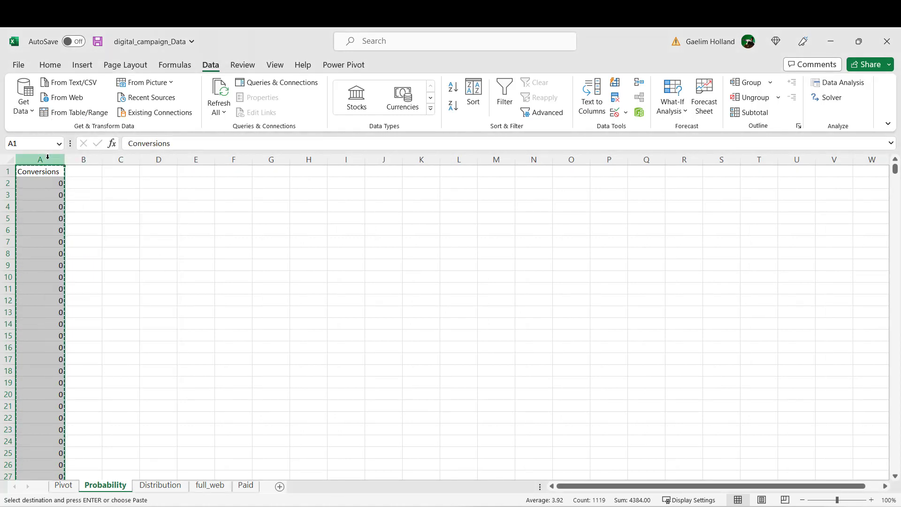
pyautogui.rightClick(48, 158)
pyautogui.click(94, 241)
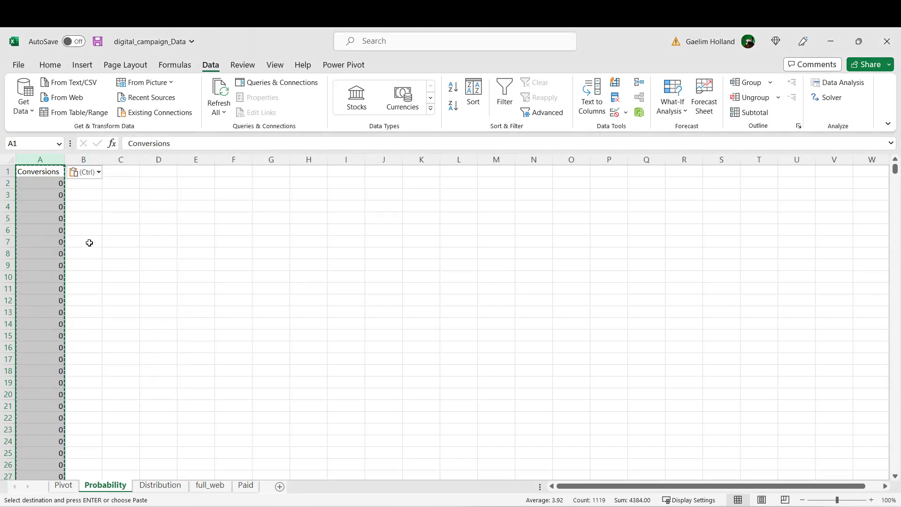
pyautogui.click(61, 277)
pyautogui.scroll(-3, 63, 287)
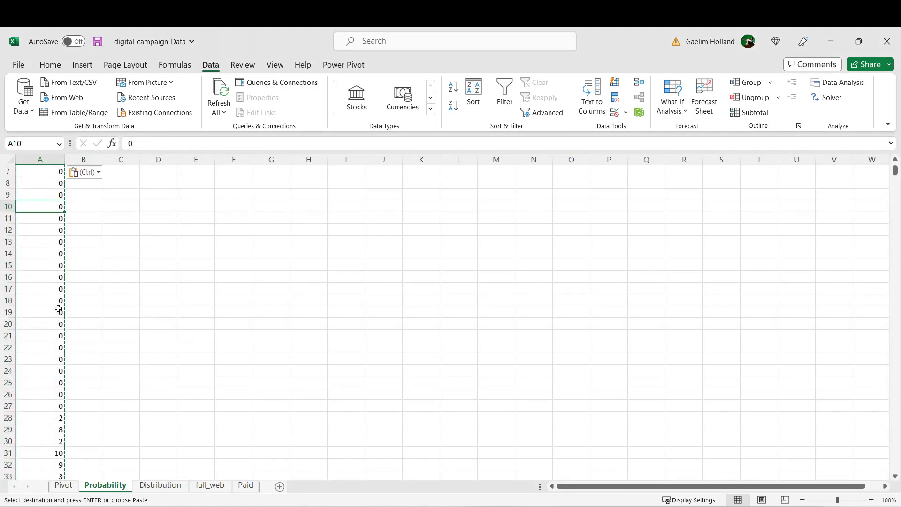
pyautogui.moveTo(58, 324); pyautogui.dragTo(58, 335)
pyautogui.click(57, 381)
pyautogui.scroll(3, 52, 297)
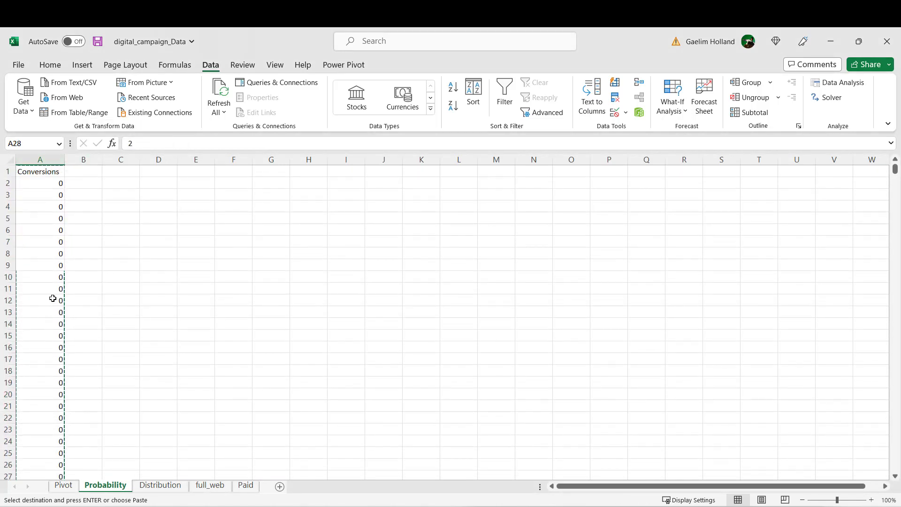
# Step: Sort the Conversions column by cell values from smallest to largest, treating row 1 as the header, and check its last rows
pyautogui.click(40, 159)
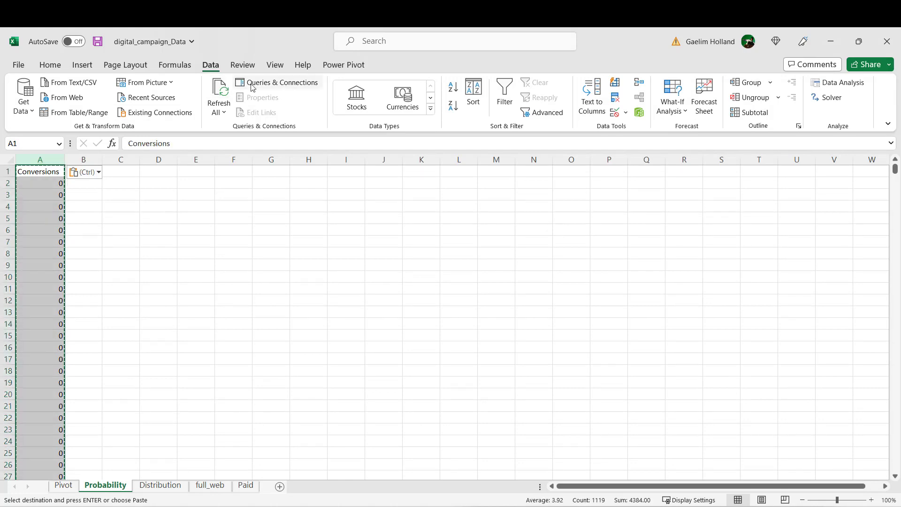
pyautogui.click(473, 94)
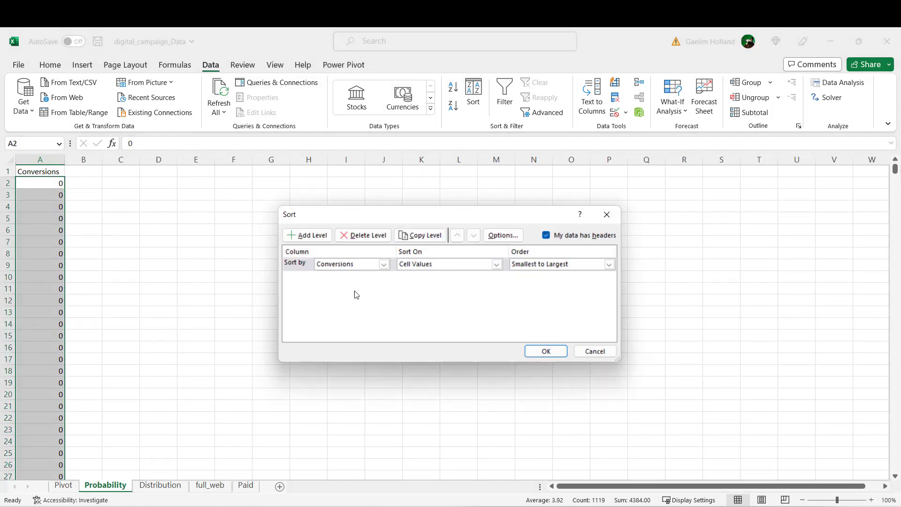
pyautogui.click(527, 353)
pyautogui.click(47, 259)
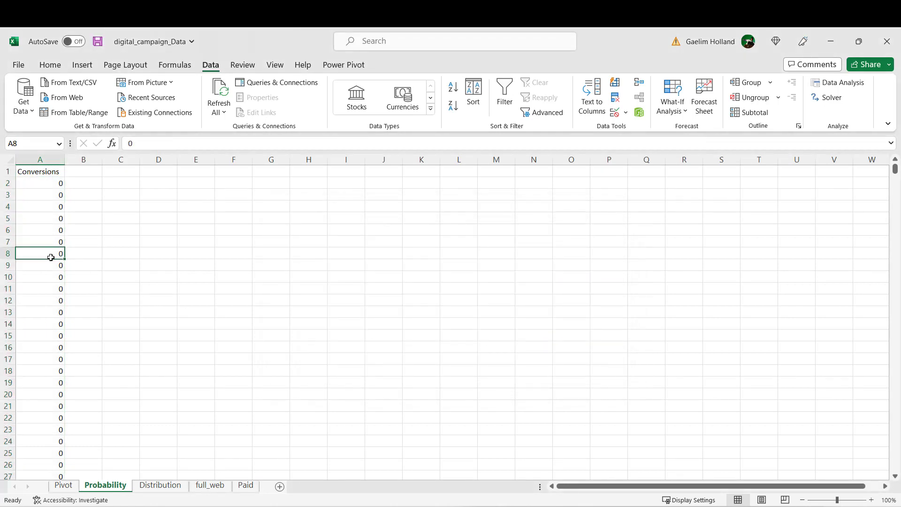
pyautogui.hotkey('ctrl', 'shift', 'Down')
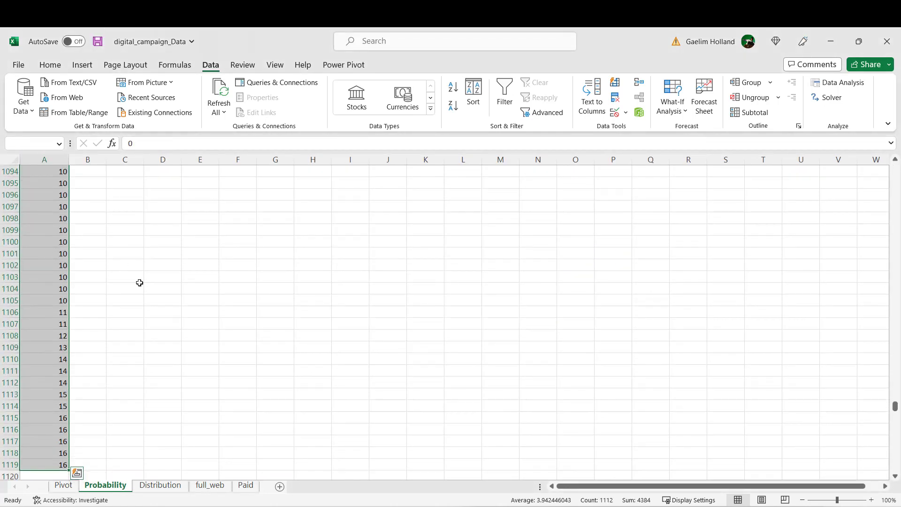
pyautogui.moveTo(46, 296); pyautogui.dragTo(51, 292)
pyautogui.scroll(3, 61, 289)
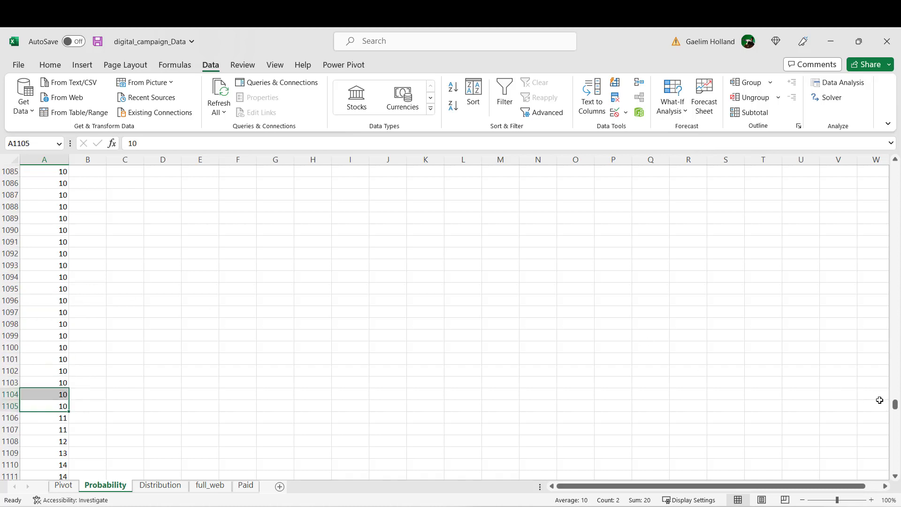
pyautogui.moveTo(894, 404); pyautogui.dragTo(880, 152)
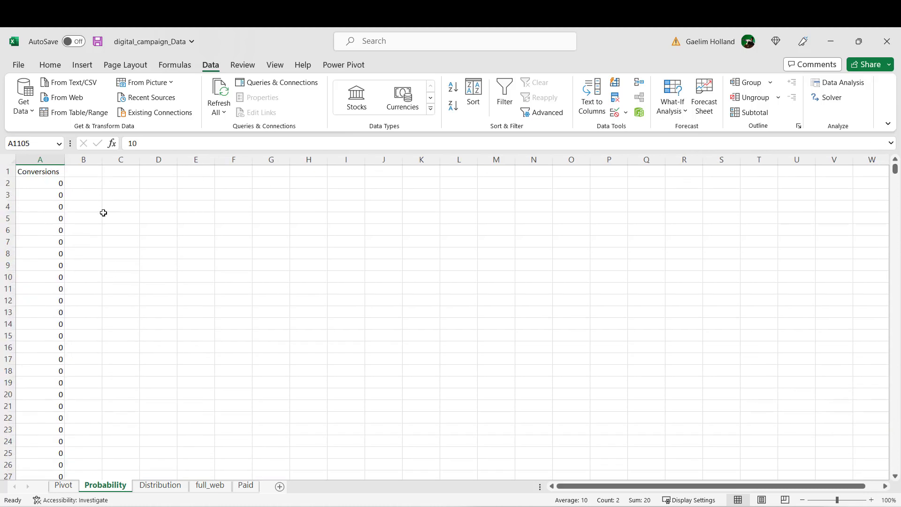
# Step: Add the heading Index in B1 and enter 0, 1 and 2 in cells B2 to B4
pyautogui.click(85, 170)
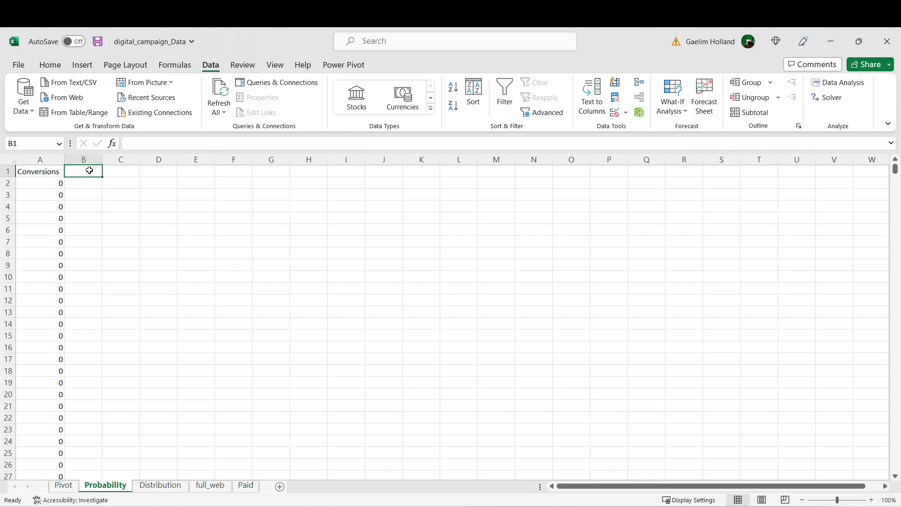
pyautogui.write('Index')
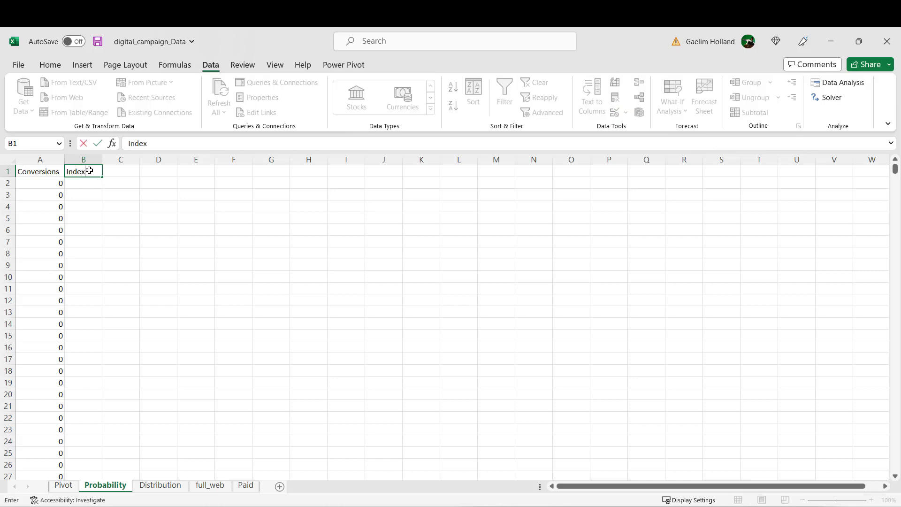
pyautogui.click(85, 188)
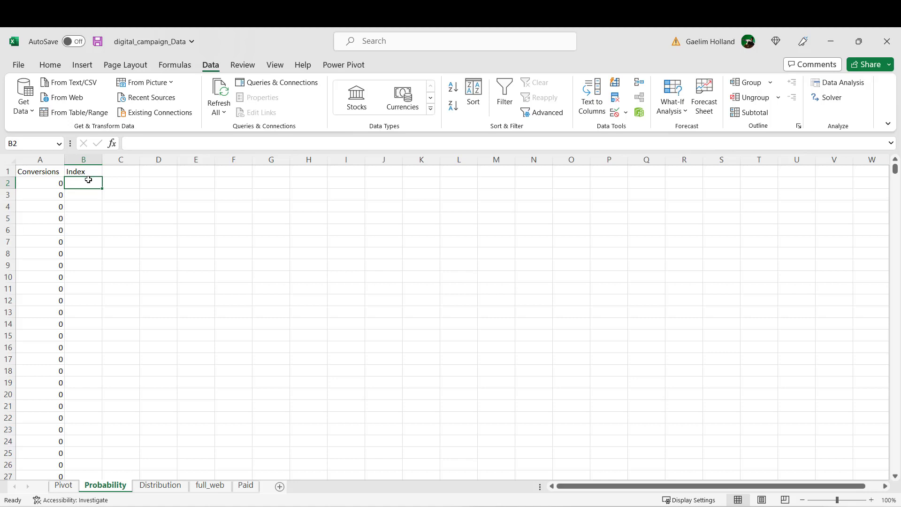
pyautogui.write('0')
pyautogui.click(93, 194)
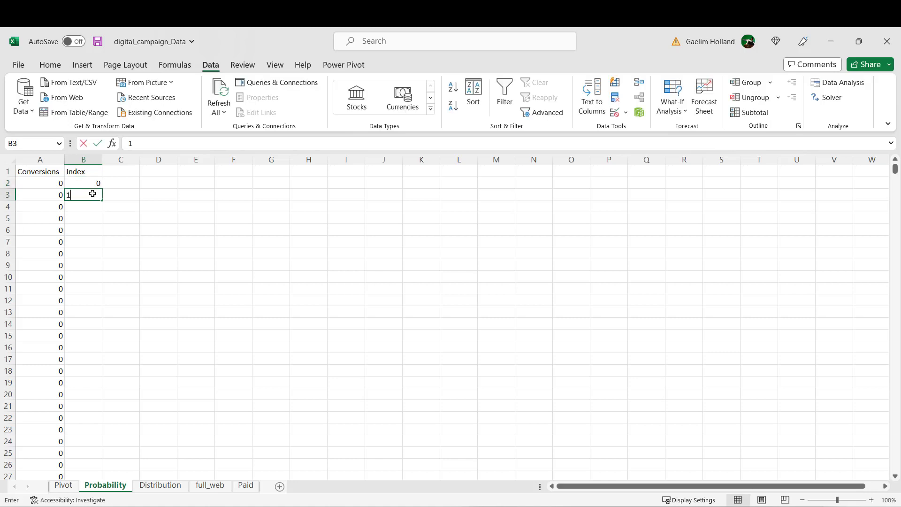
pyautogui.write('1')
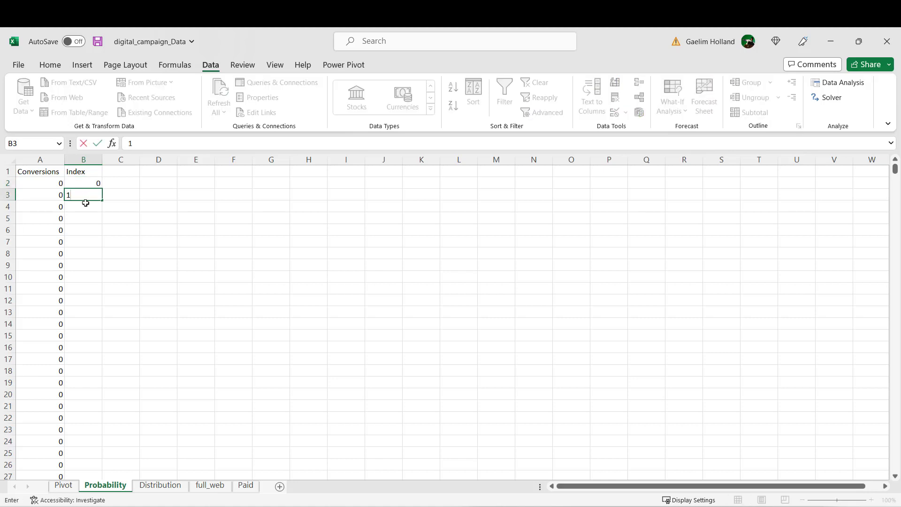
pyautogui.click(85, 203)
pyautogui.write('2')
# Step: Fill the number series from B3:B4 down the Index column alongside the Conversions data
pyautogui.click(93, 196)
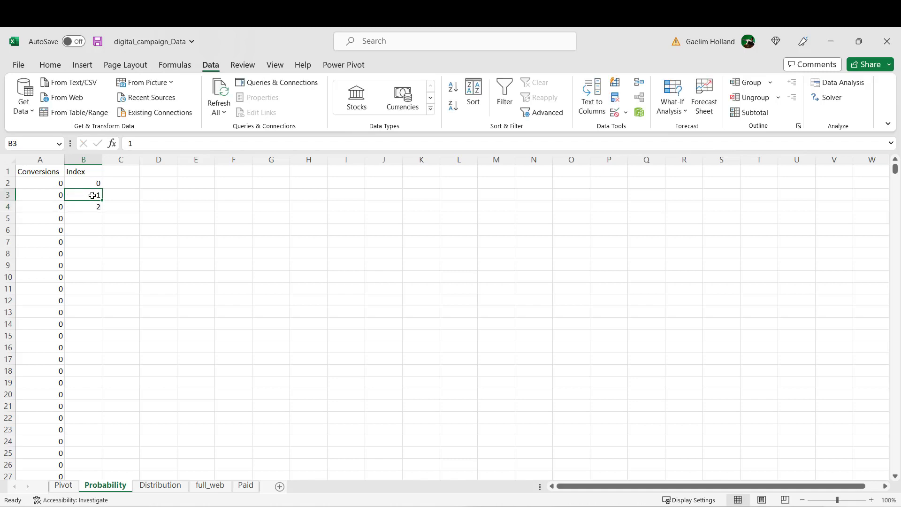
pyautogui.moveTo(92, 195); pyautogui.dragTo(102, 213)
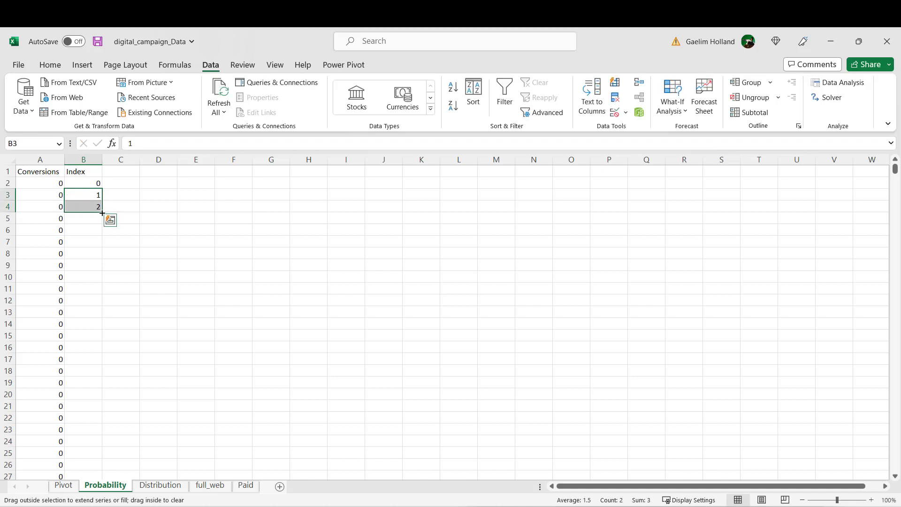
pyautogui.doubleClick(102, 213)
# Step: Check the entry count of the Conversions column and enter the formula =B2/1119 in C2
pyautogui.click(54, 231)
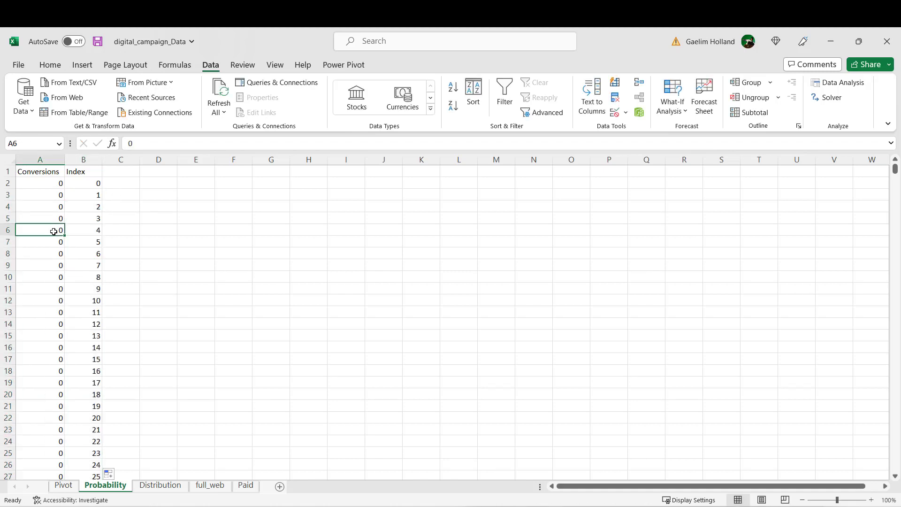
pyautogui.click(56, 160)
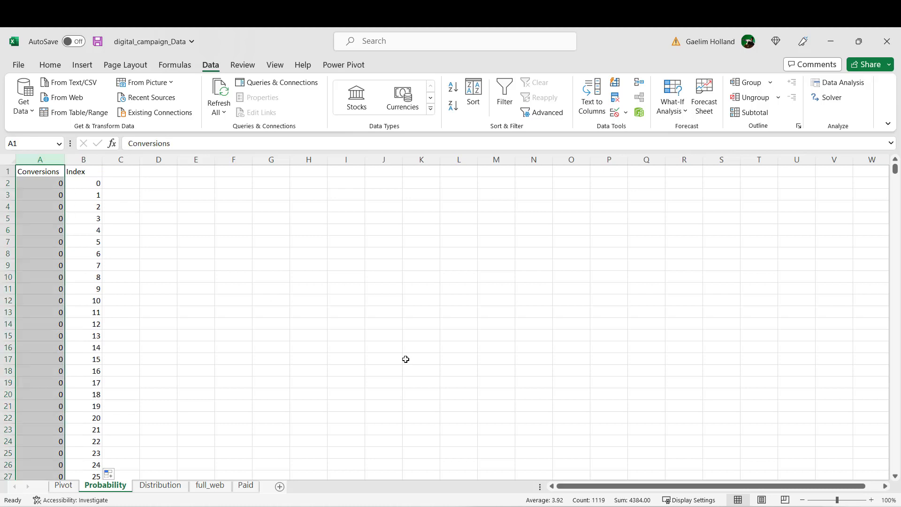
pyautogui.click(195, 276)
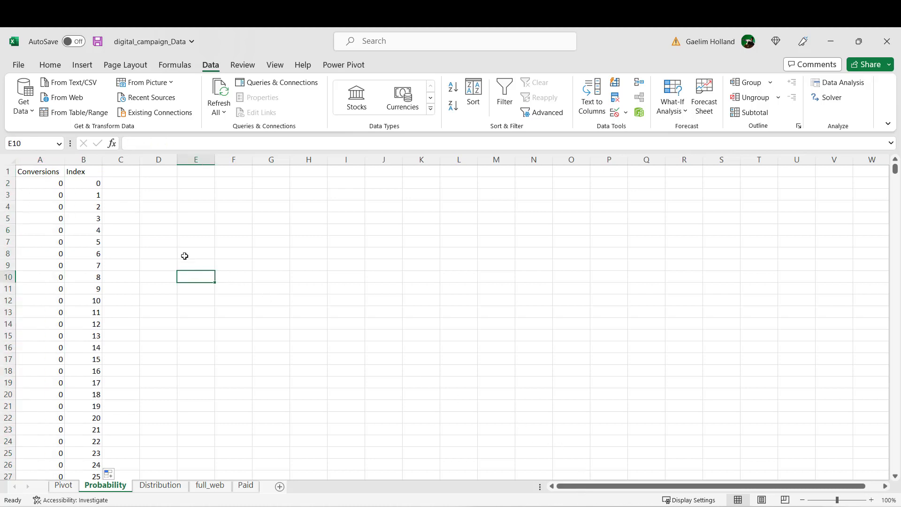
pyautogui.click(124, 180)
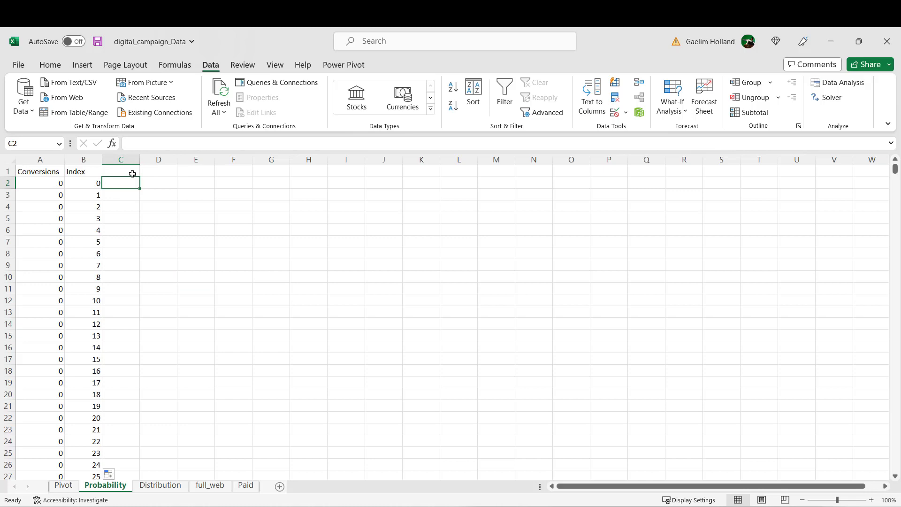
pyautogui.write('=')
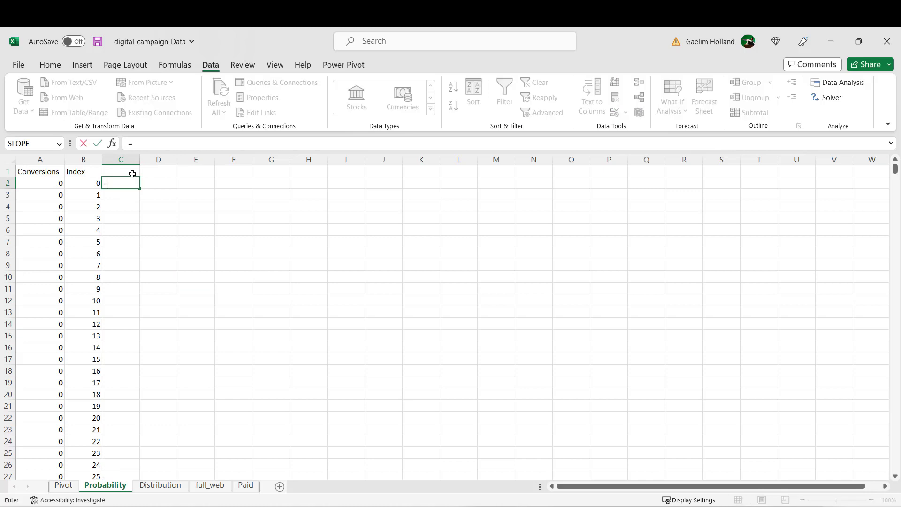
pyautogui.click(95, 184)
pyautogui.write('/')
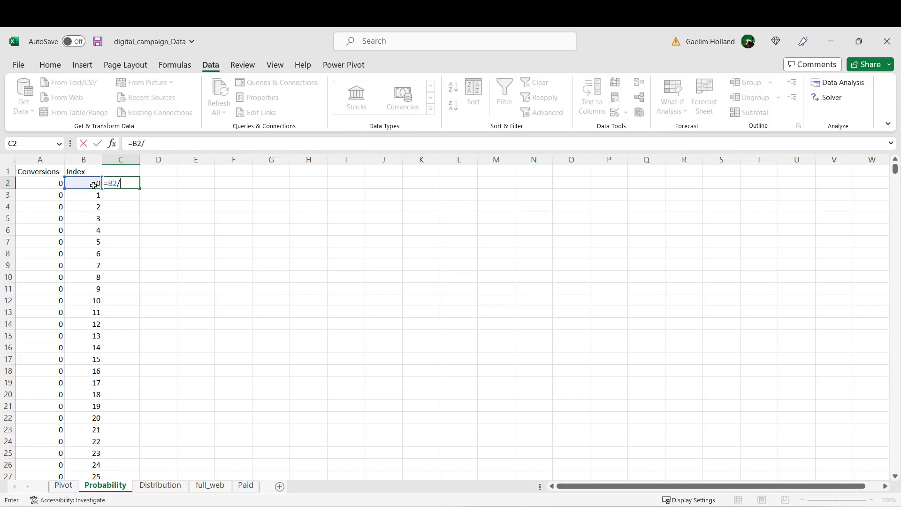
pyautogui.write('1119')
pyautogui.press('Return')
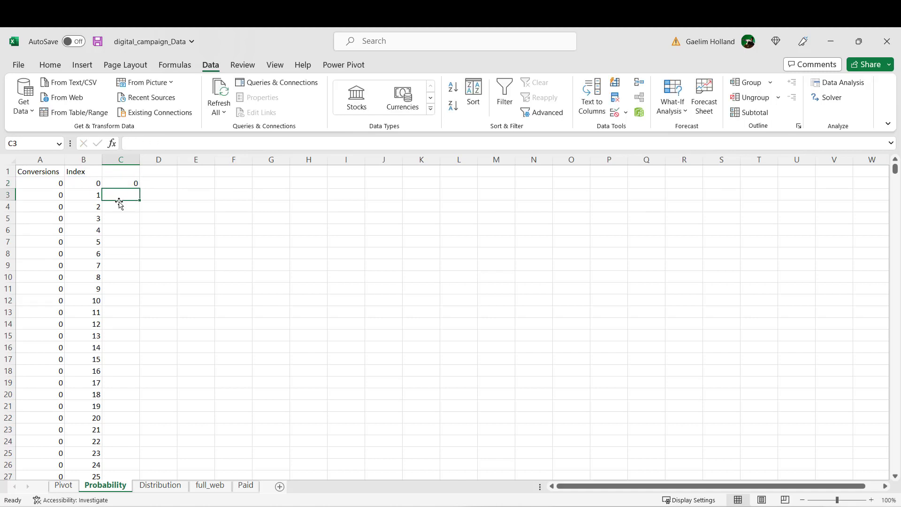
# Step: Add the heading Frequency in C1
pyautogui.click(125, 173)
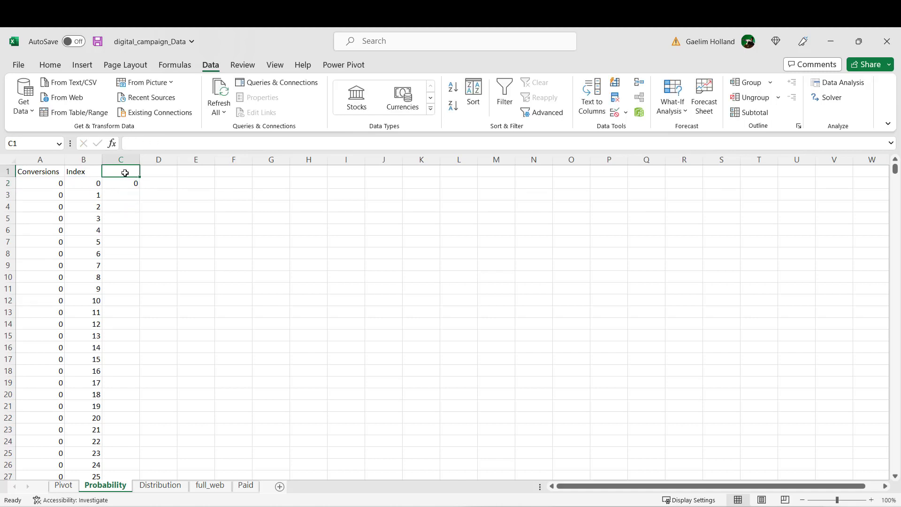
pyautogui.write('Frequen')
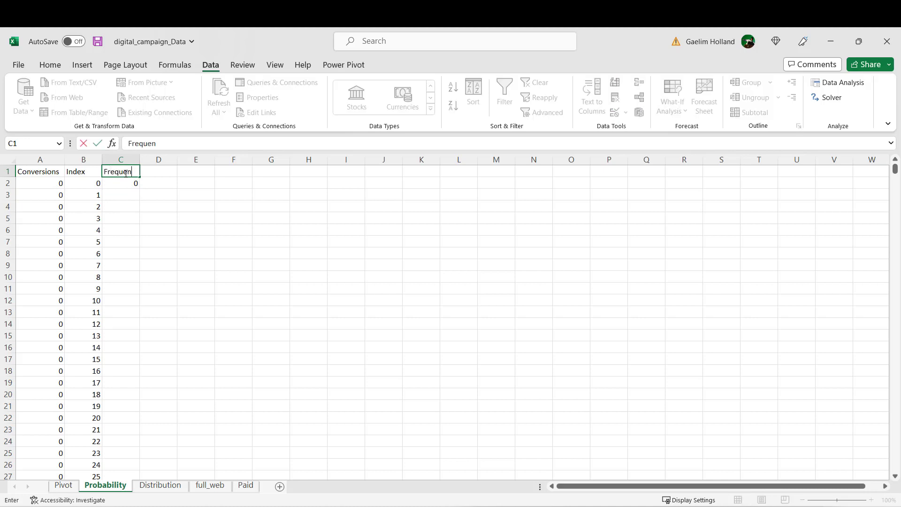
pyautogui.write('cy')
pyautogui.press('Return')
pyautogui.press('Return')
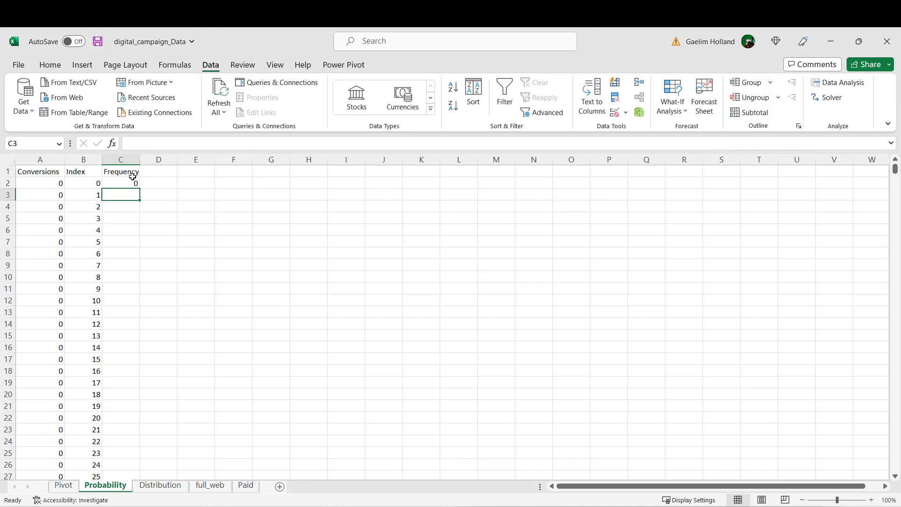
# Step: Fill the C2 formula down the Frequency column alongside the Index data
pyautogui.click(155, 172)
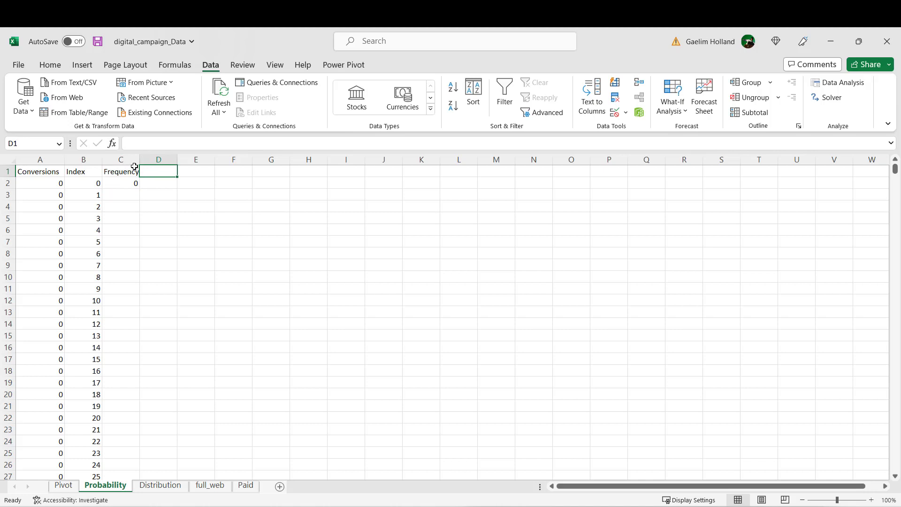
pyautogui.click(134, 182)
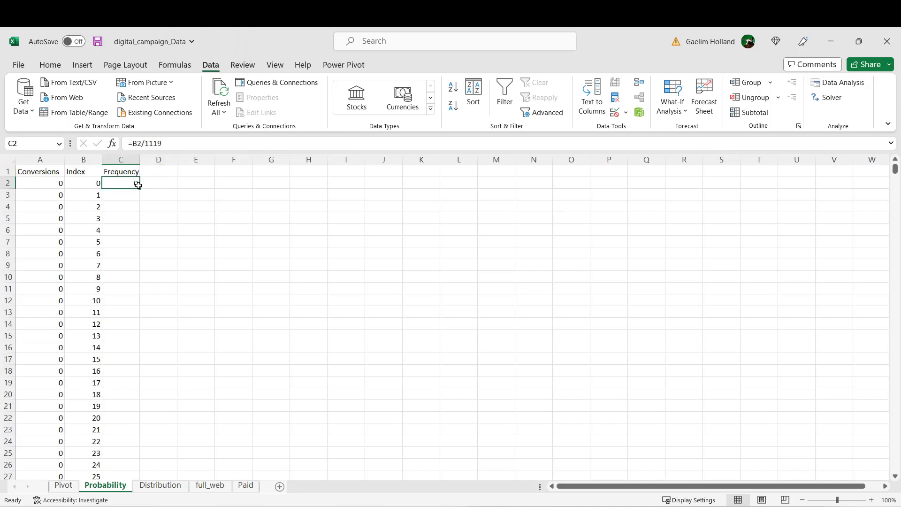
pyautogui.doubleClick(141, 189)
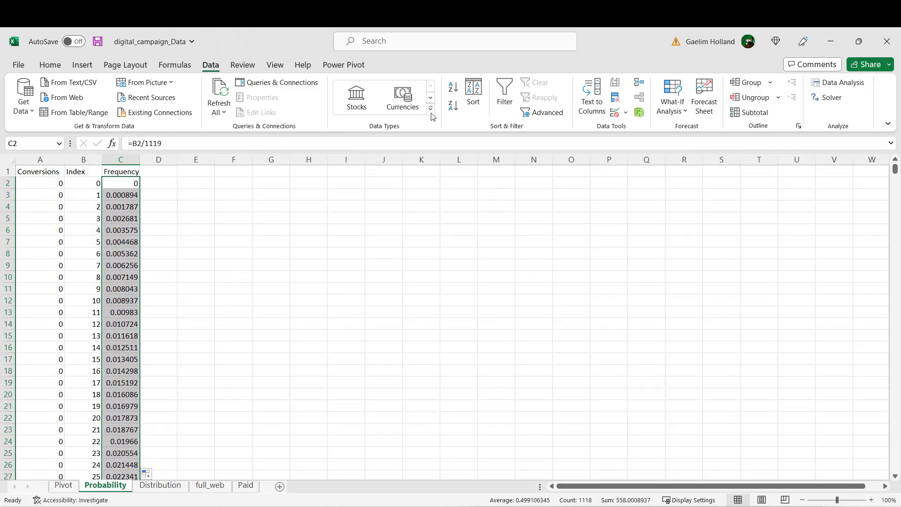
# Step: Format the Frequency values as percentages with two decimal places
pyautogui.click(61, 65)
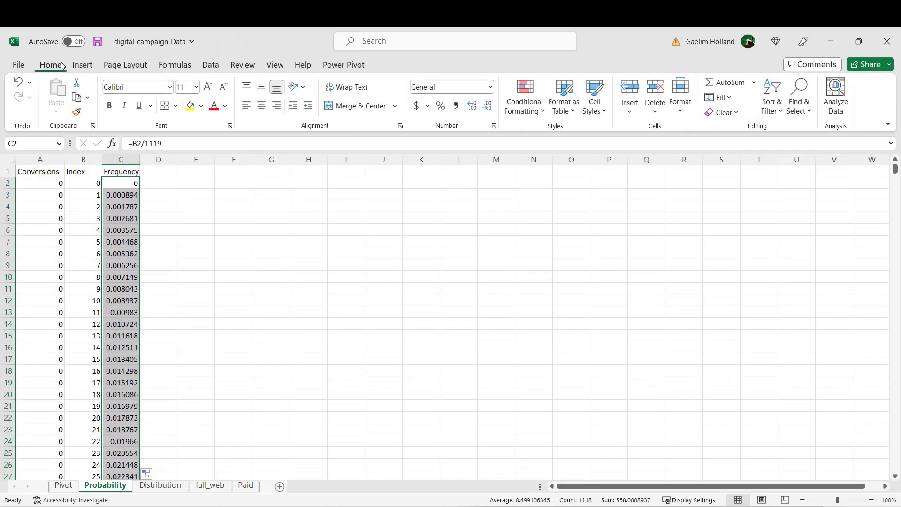
pyautogui.click(441, 105)
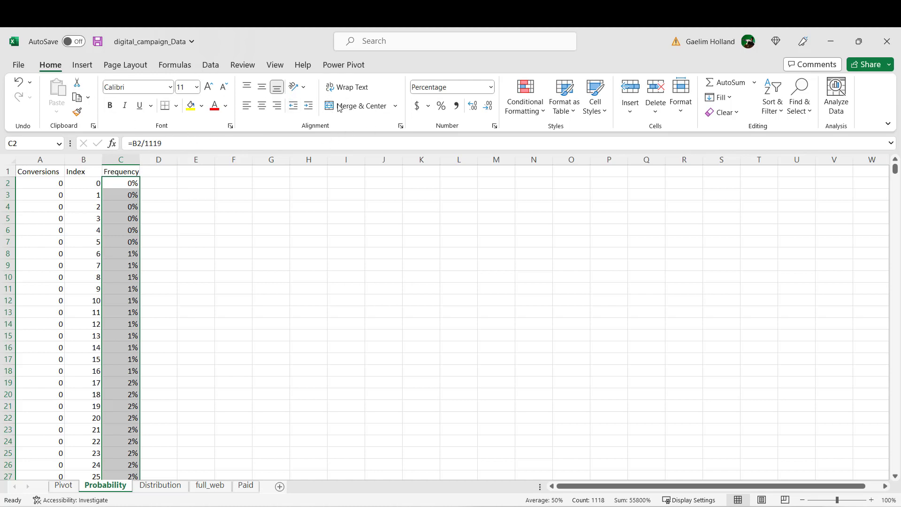
pyautogui.click(473, 107)
pyautogui.click(473, 108)
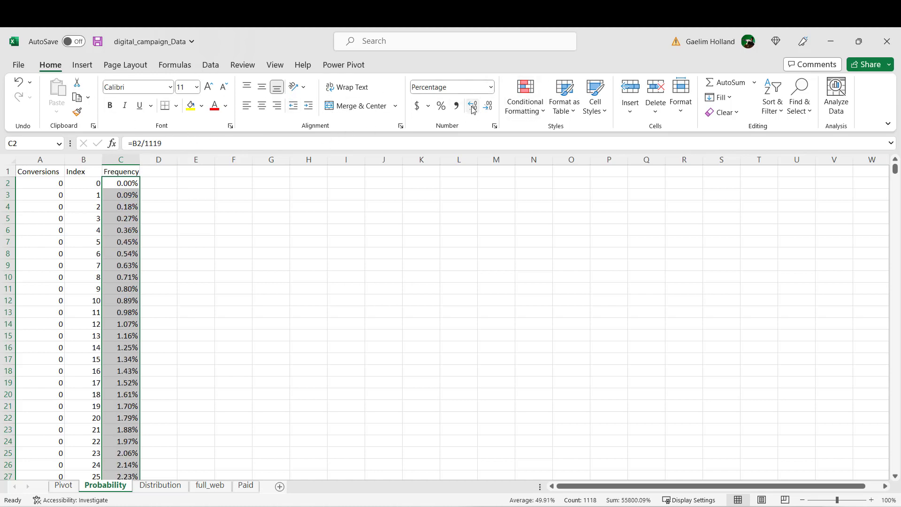
pyautogui.click(199, 272)
# Step: Add the heading Reverse in D1 and enter the formula =1-C2 in D2
pyautogui.click(172, 174)
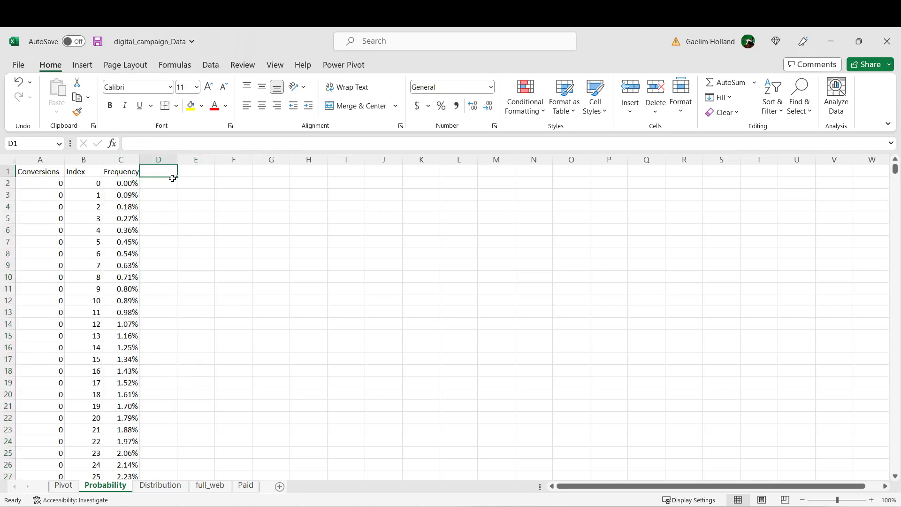
pyautogui.write('Reverse')
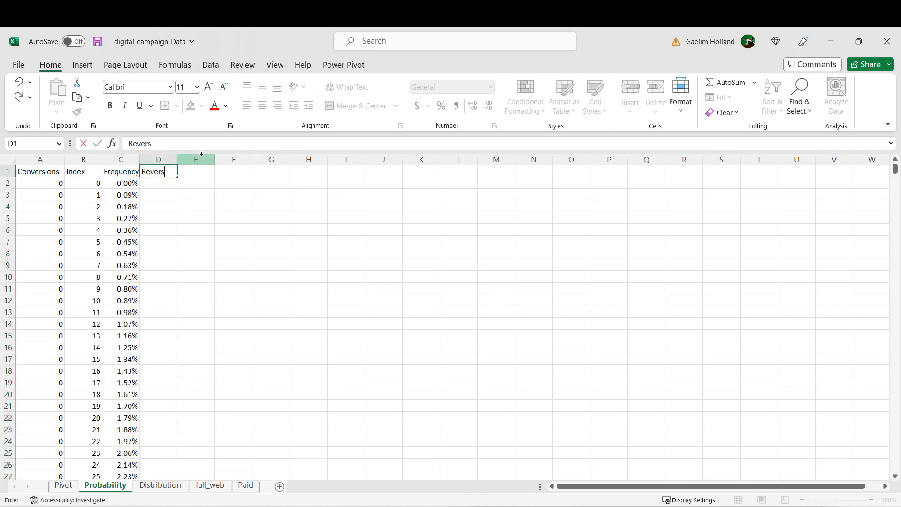
pyautogui.click(181, 198)
pyautogui.click(164, 186)
pyautogui.write('=1-')
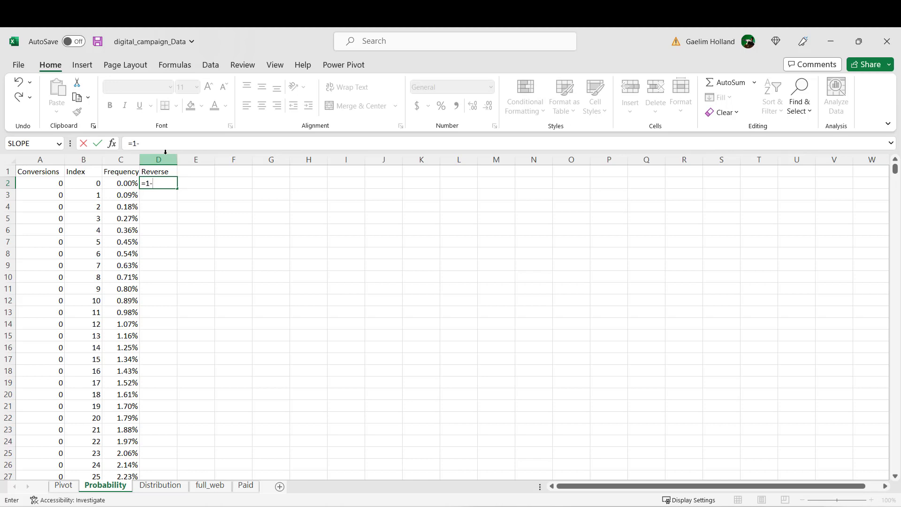
pyautogui.click(124, 183)
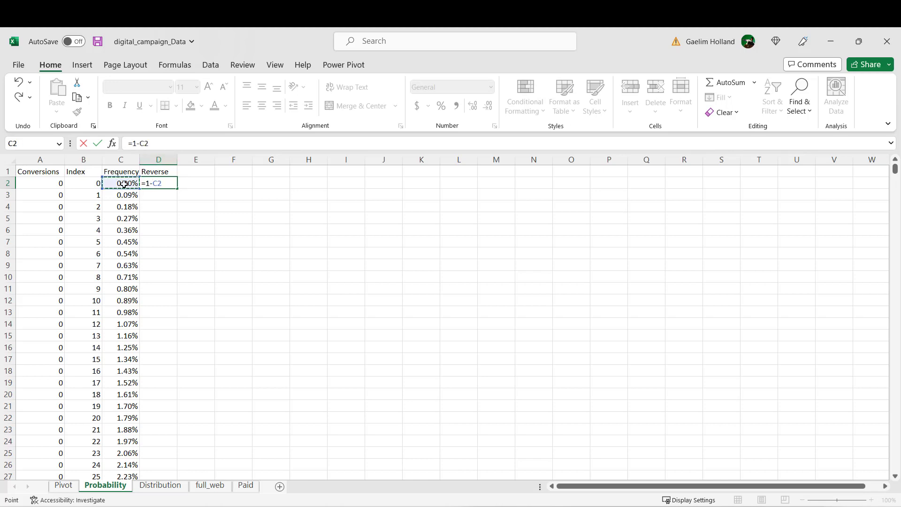
pyautogui.press('Return')
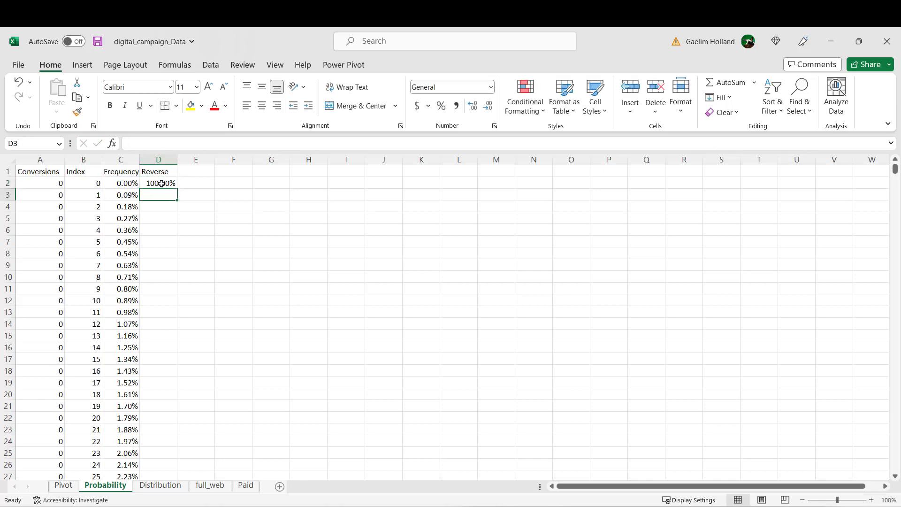
# Step: Fill the D2 formula down the Reverse column and check the filled rows
pyautogui.click(162, 184)
pyautogui.doubleClick(176, 189)
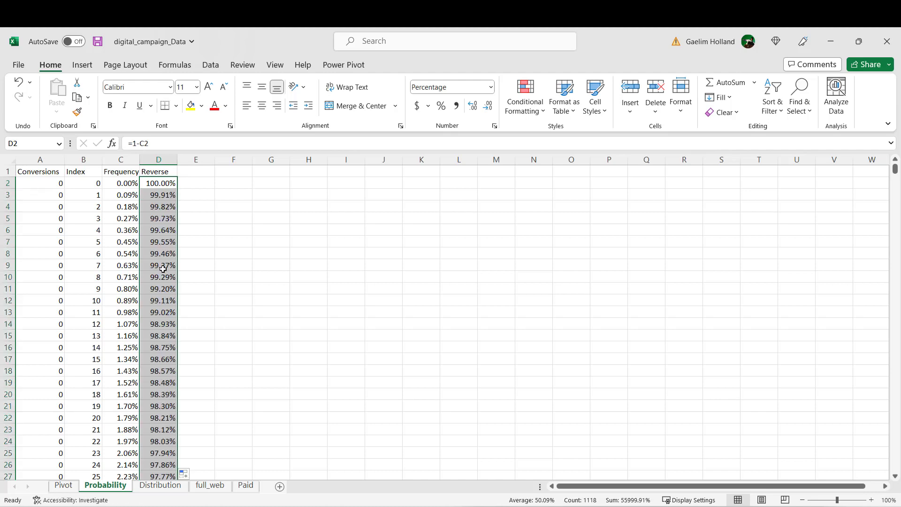
pyautogui.scroll(-1, 153, 243)
pyautogui.scroll(1, 154, 241)
pyautogui.click(147, 255)
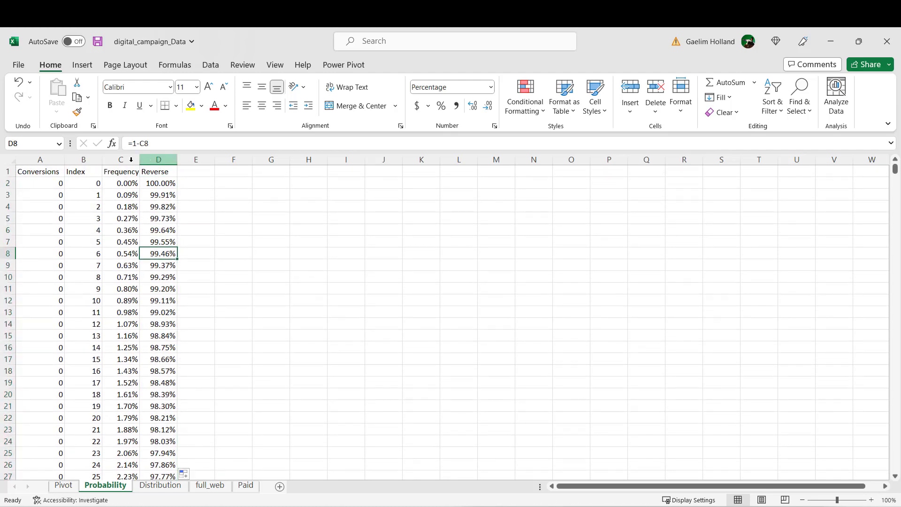
# Step: Insert a scatter chart of the Conversions and Index columns
pyautogui.click(85, 161)
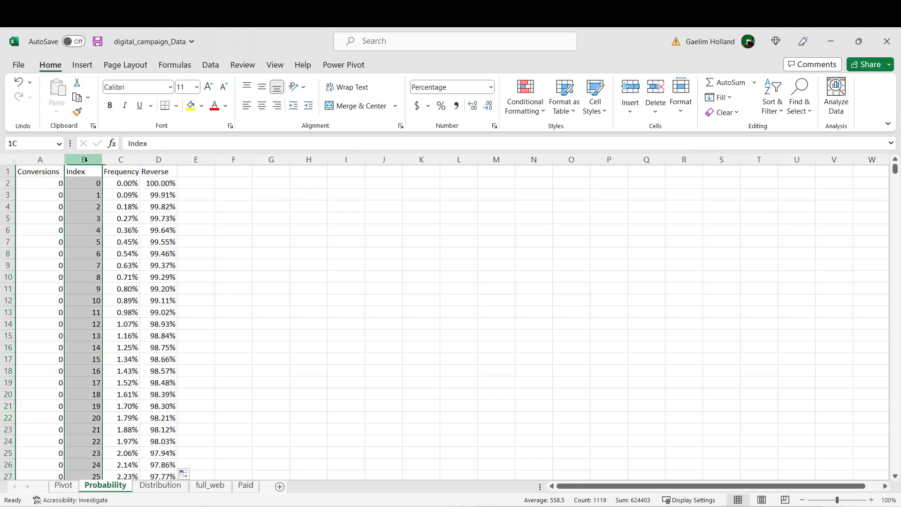
pyautogui.keyDown('ctrl'); pyautogui.click(39, 157); pyautogui.keyUp('ctrl')
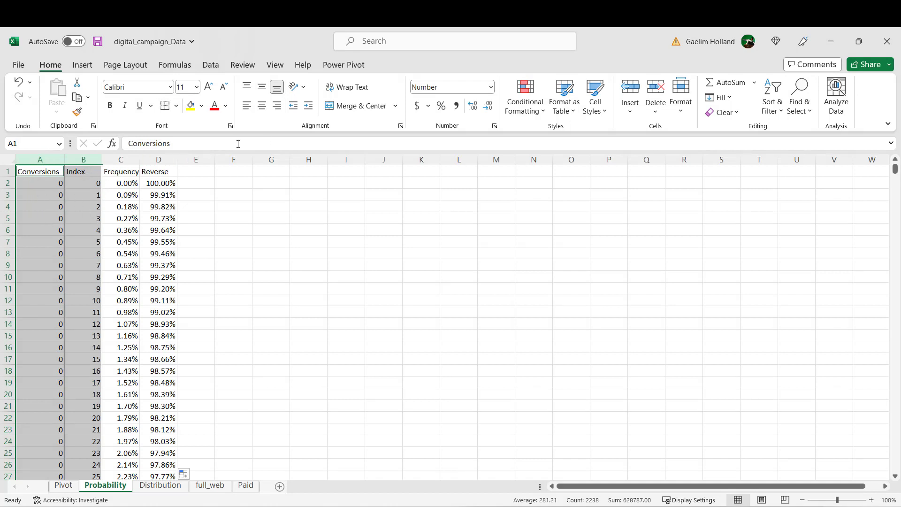
pyautogui.click(83, 65)
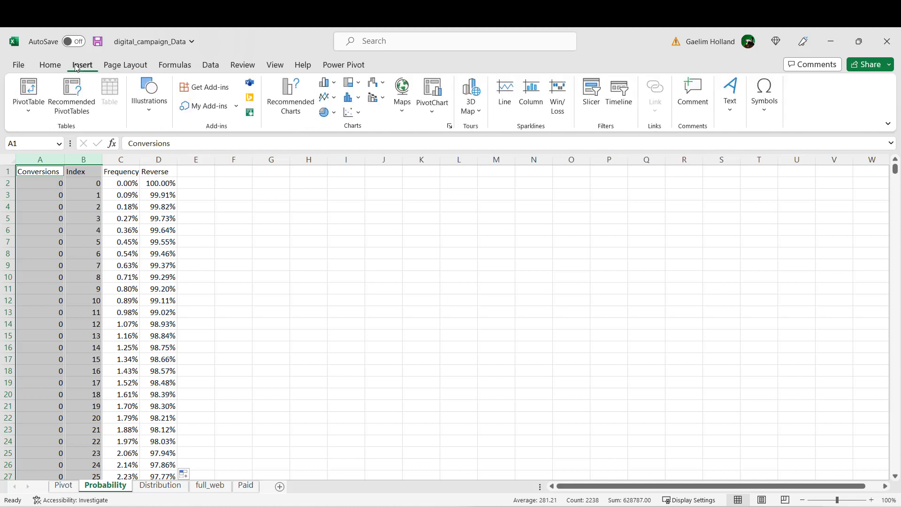
pyautogui.click(348, 113)
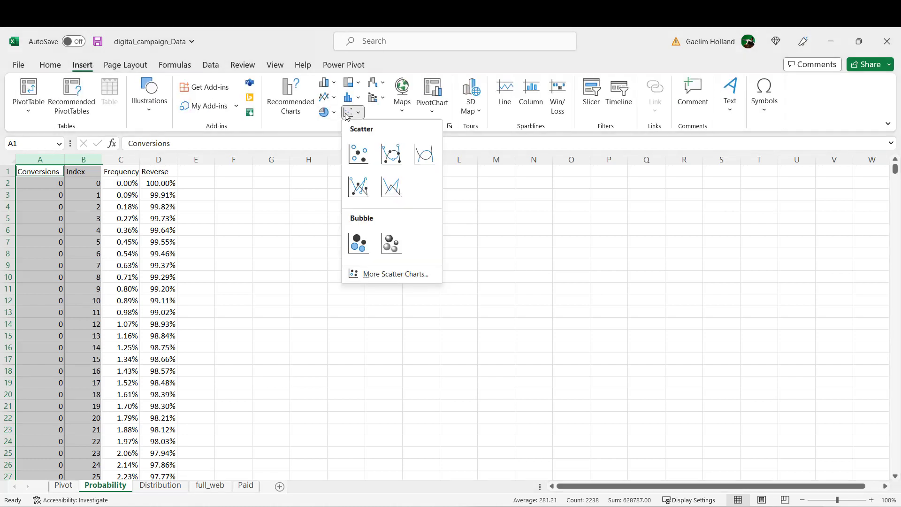
pyautogui.click(357, 150)
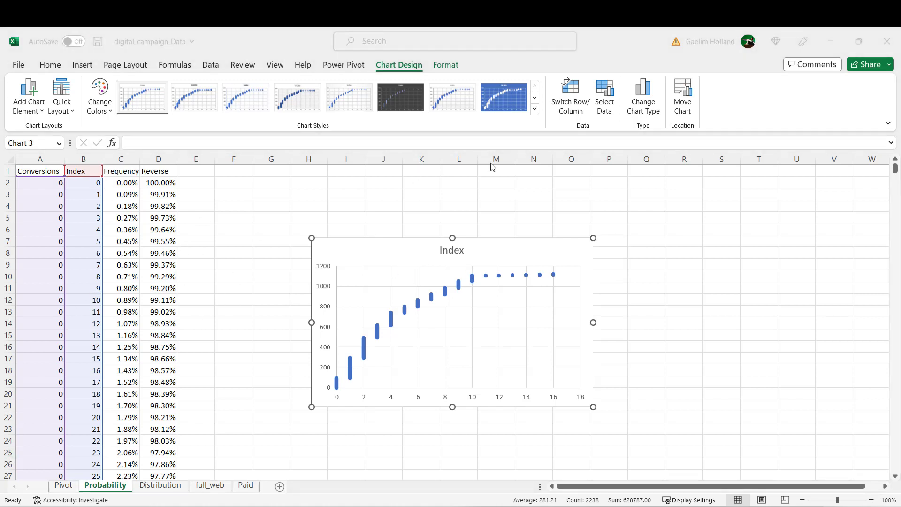
# Step: Change the chart type to Scatter with Smooth Lines, slightly enlarge the chart and move it closer to the data columns
pyautogui.click(637, 100)
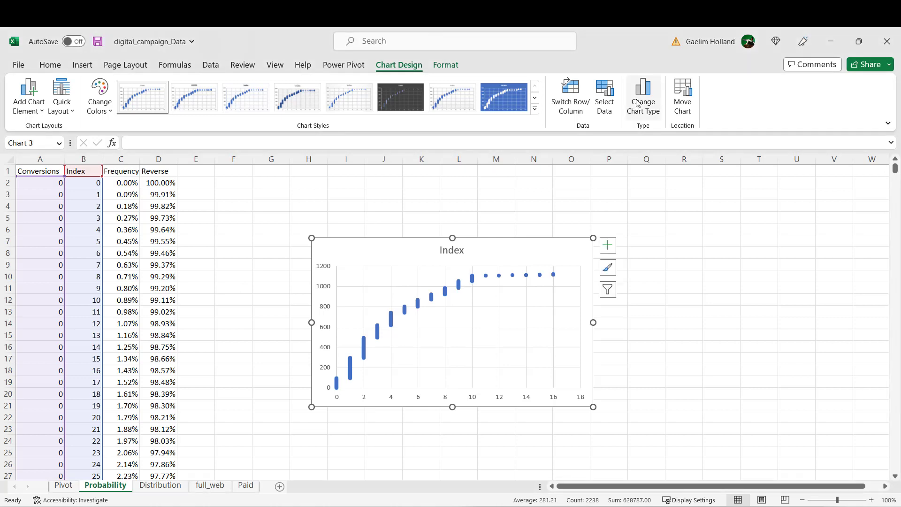
pyautogui.click(638, 104)
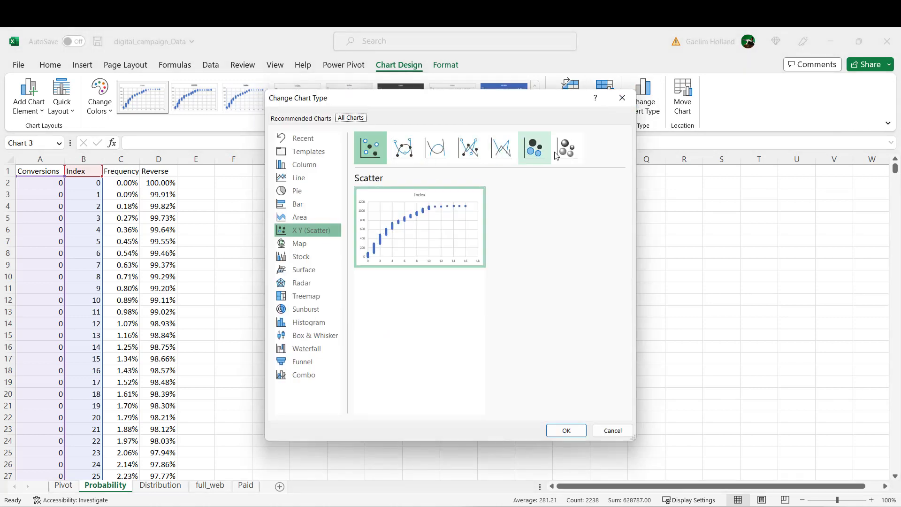
pyautogui.click(435, 150)
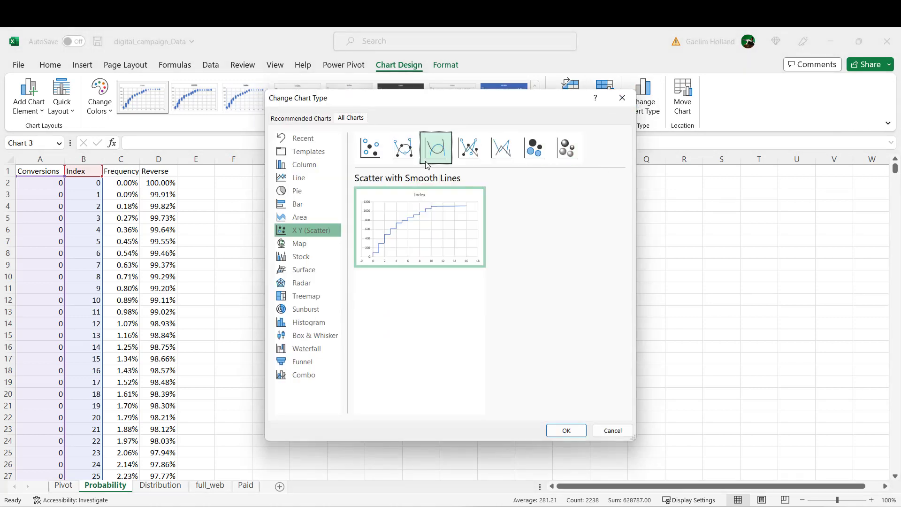
pyautogui.click(562, 430)
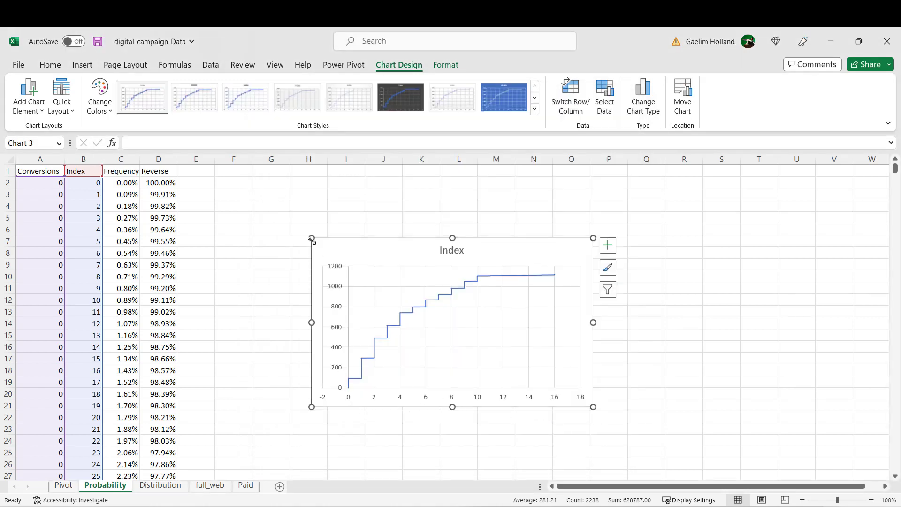
pyautogui.moveTo(311, 238); pyautogui.dragTo(309, 234)
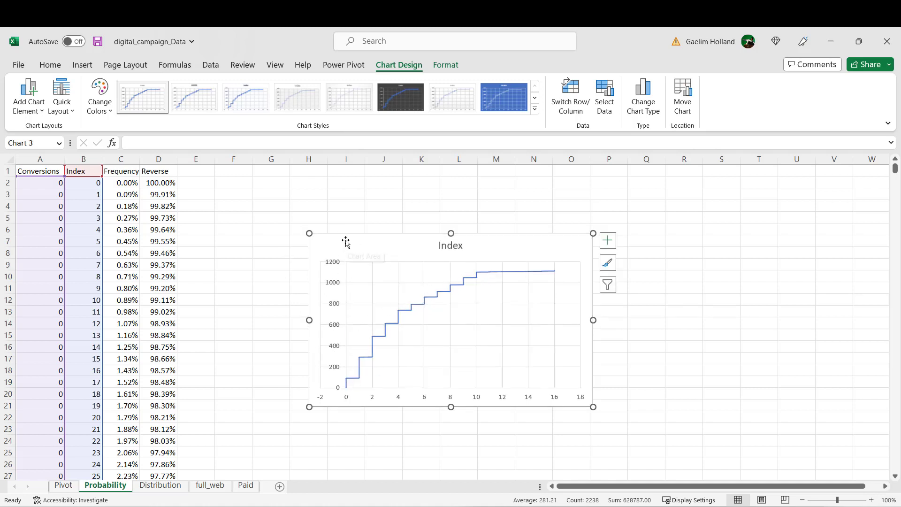
pyautogui.moveTo(346, 243); pyautogui.dragTo(289, 238)
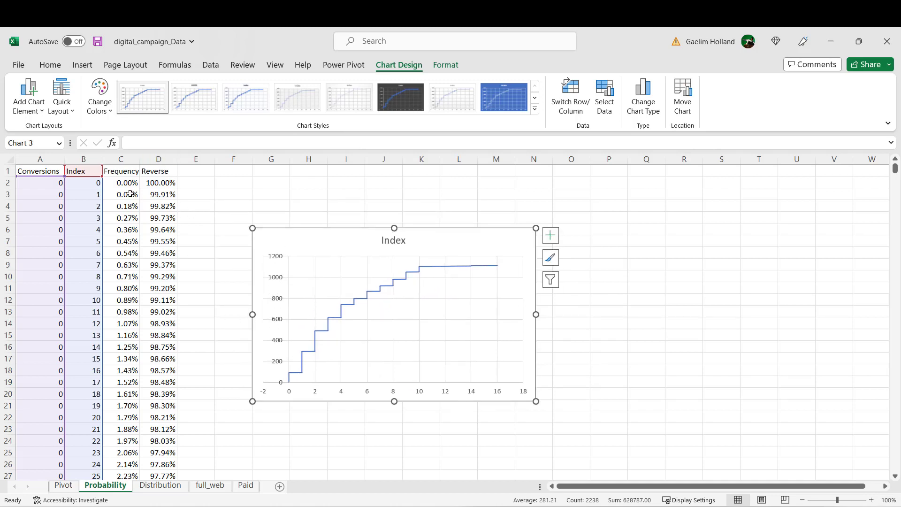
# Step: Insert a scatter chart of the Conversions and Reverse columns
pyautogui.click(152, 157)
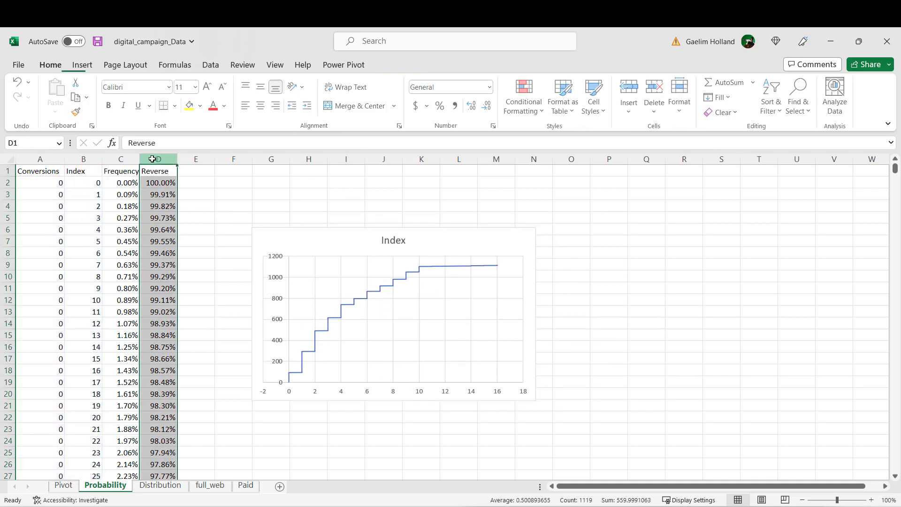
pyautogui.keyDown('ctrl'); pyautogui.click(47, 159); pyautogui.keyUp('ctrl')
pyautogui.click(82, 64)
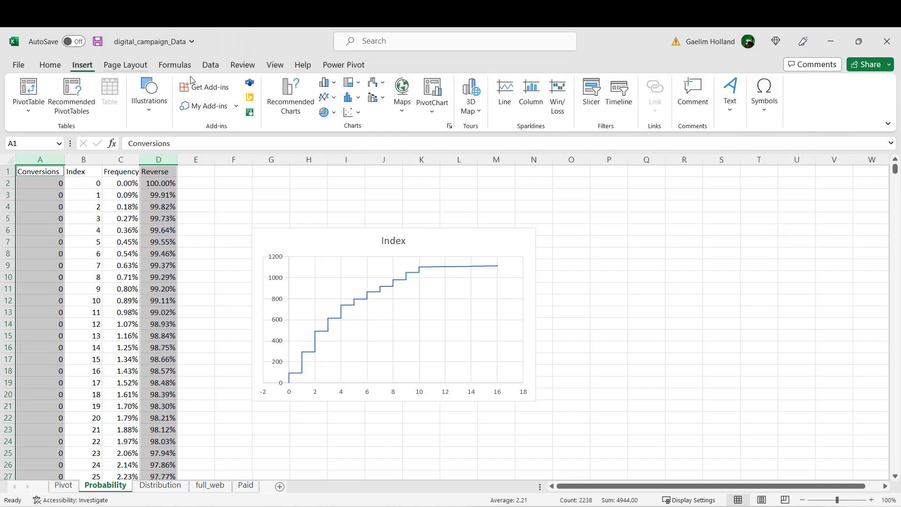
pyautogui.click(351, 112)
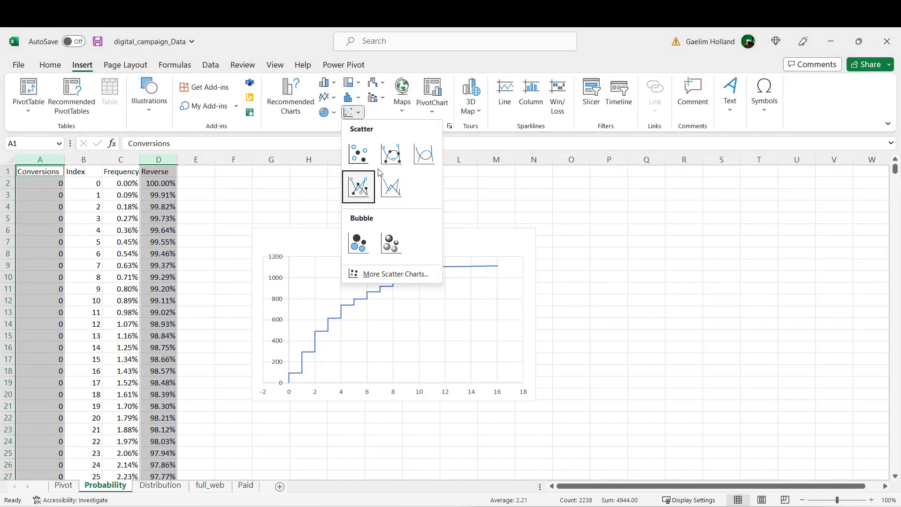
pyautogui.click(355, 155)
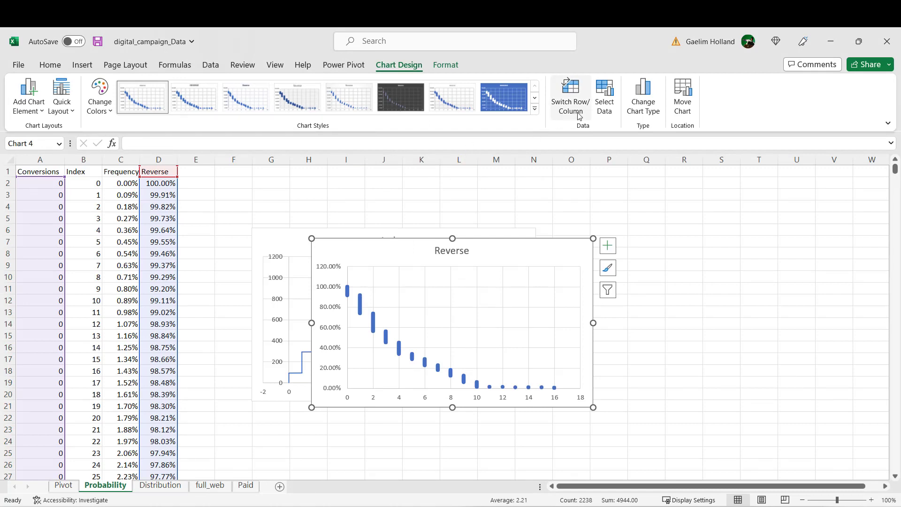
# Step: Change the Reverse chart's type to Scatter with Smooth Lines
pyautogui.click(652, 109)
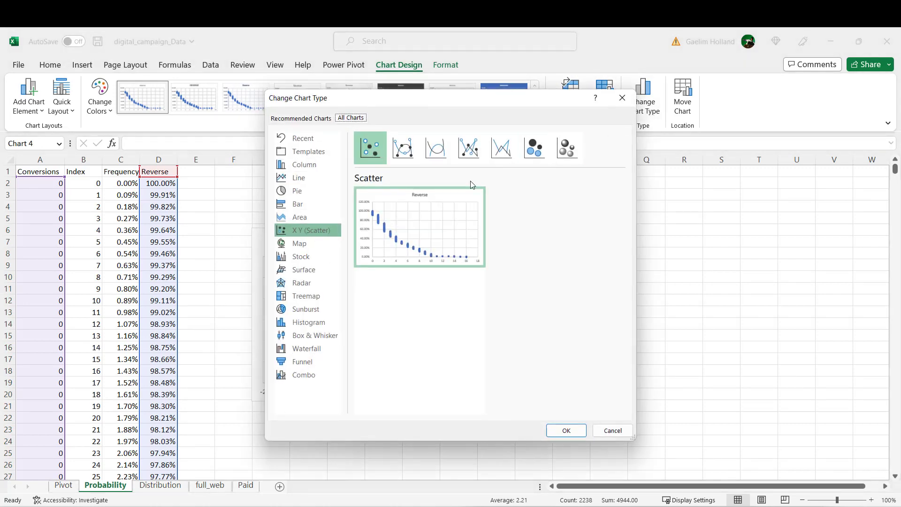
pyautogui.click(403, 149)
pyautogui.click(439, 151)
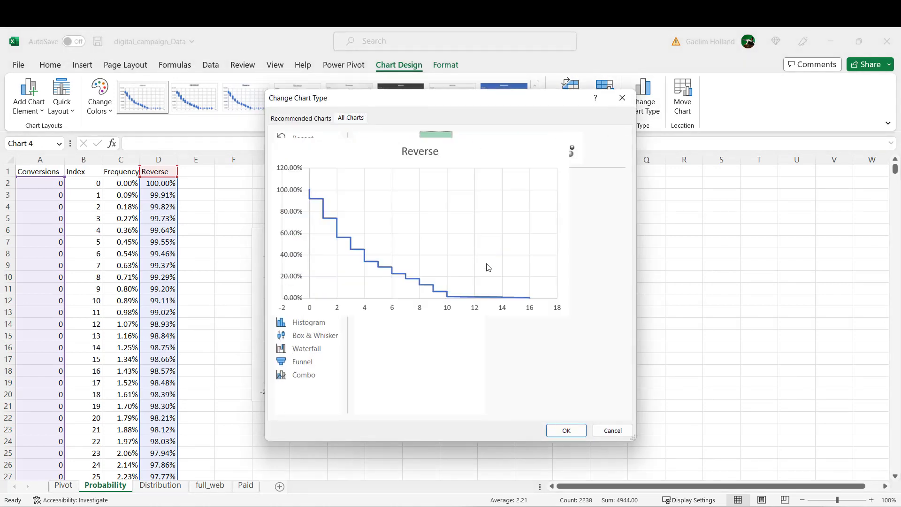
pyautogui.click(563, 429)
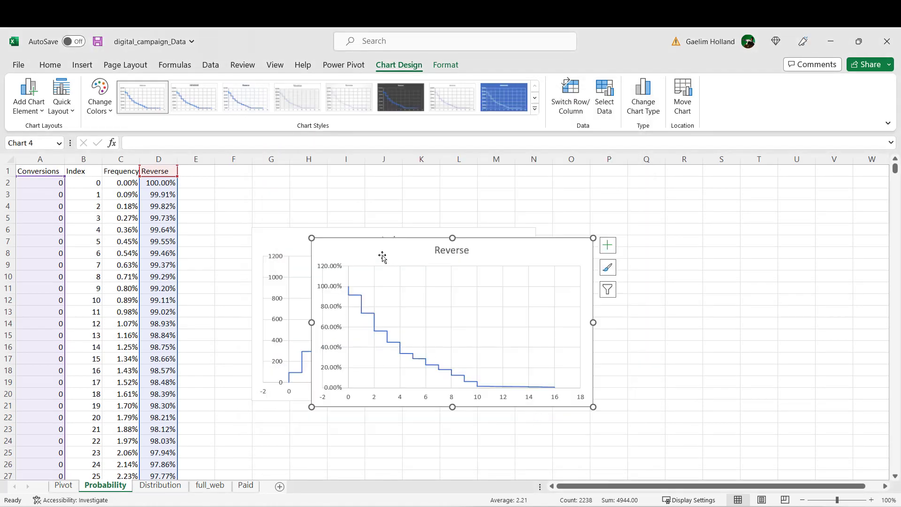
# Step: Enlarge the Reverse chart and arrange it beside the Index chart, with the Index chart closer to the data columns
pyautogui.moveTo(379, 245); pyautogui.dragTo(570, 201)
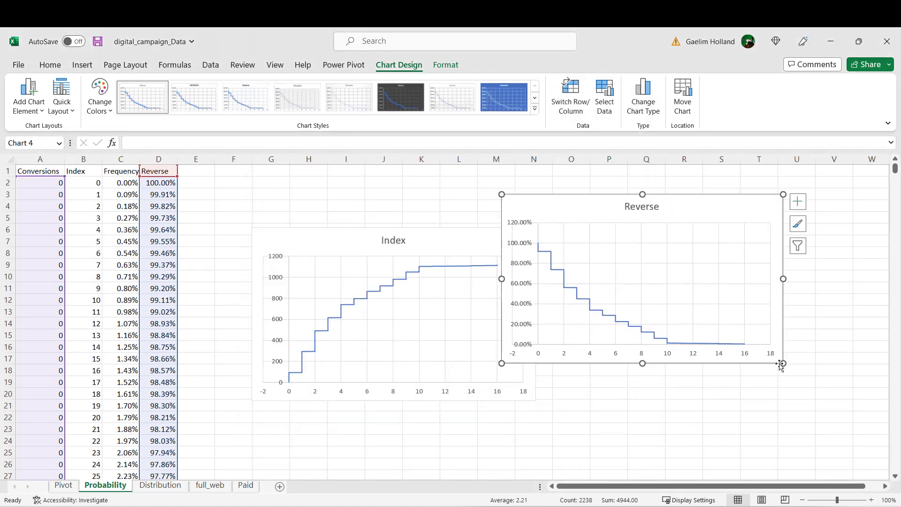
pyautogui.moveTo(785, 366); pyautogui.dragTo(828, 444)
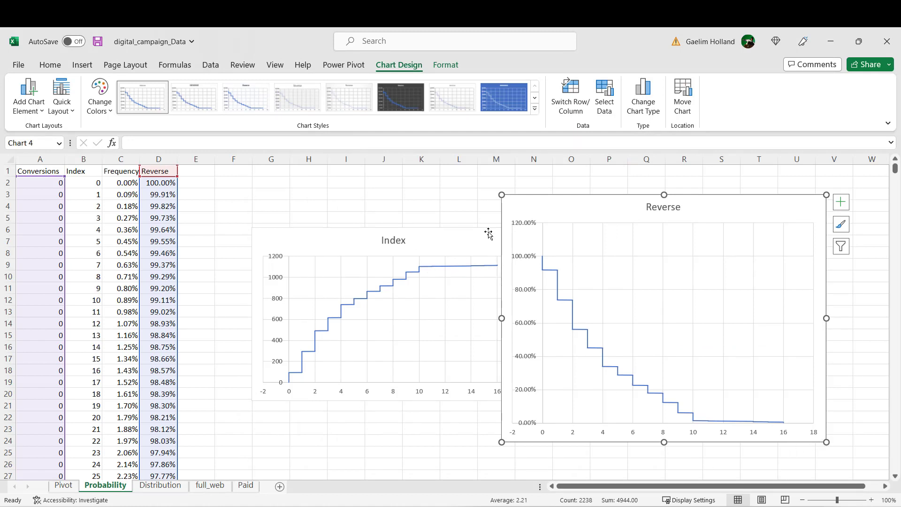
pyautogui.moveTo(355, 230); pyautogui.dragTo(317, 205)
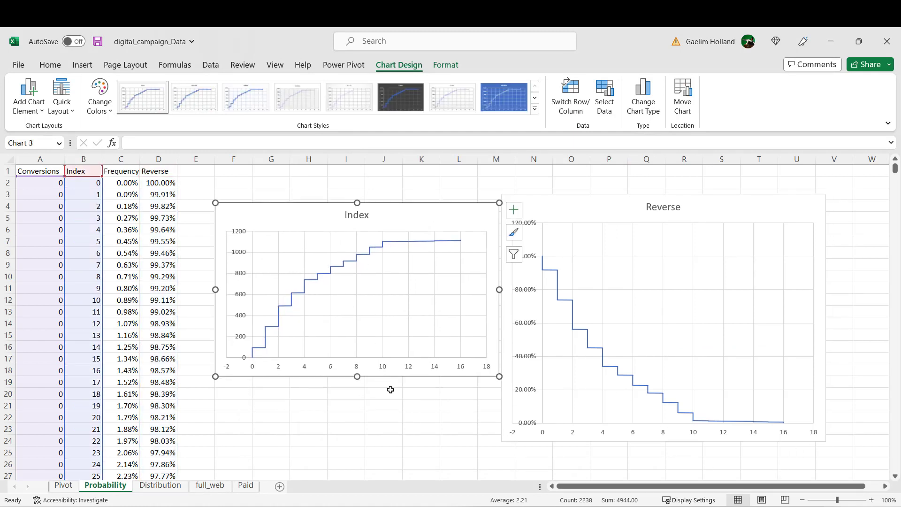
# Step: Remove the vertical gridlines from the Reverse chart
pyautogui.click(515, 435)
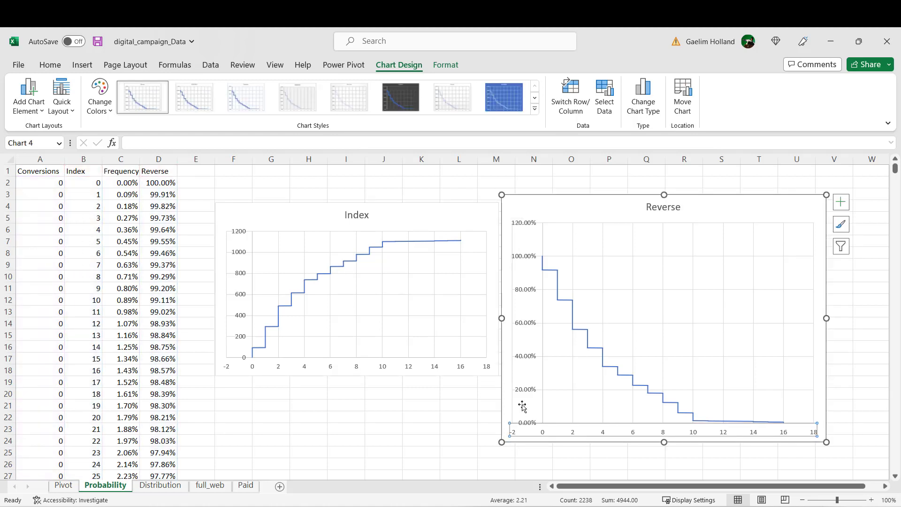
pyautogui.click(525, 394)
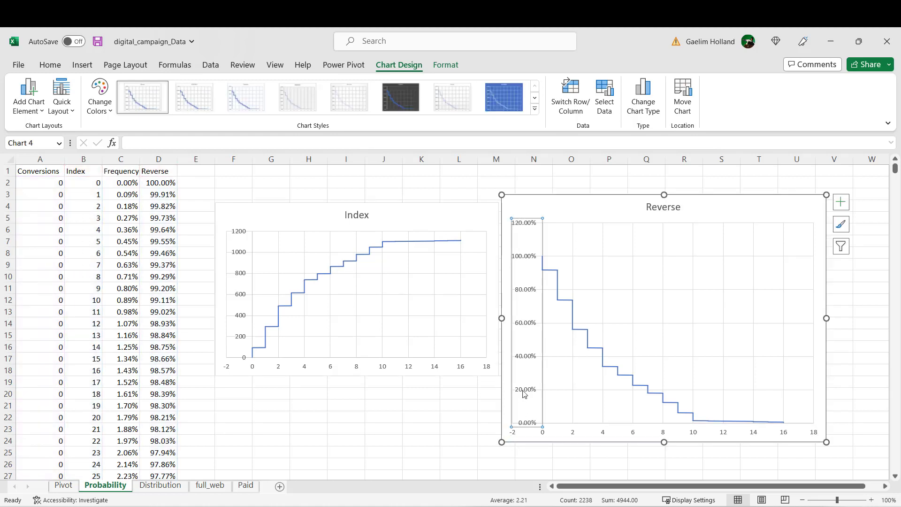
pyautogui.click(567, 386)
pyautogui.click(573, 394)
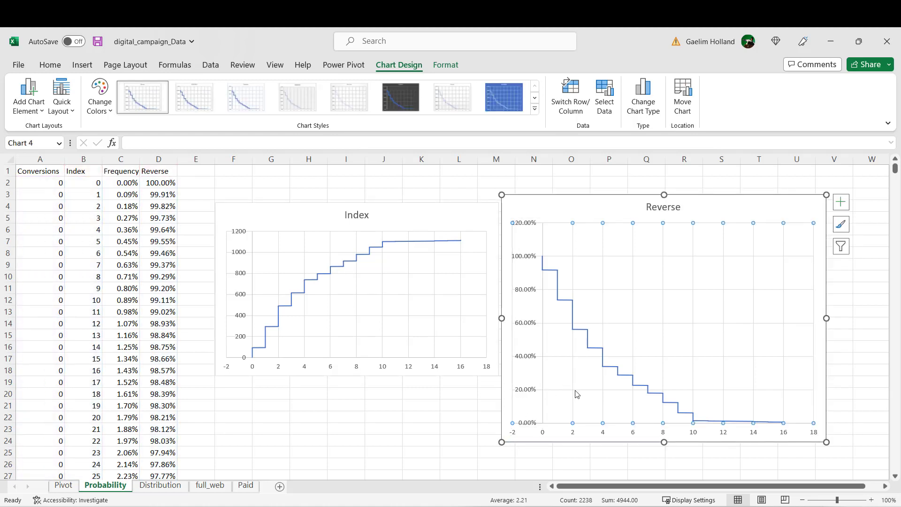
pyautogui.click(583, 385)
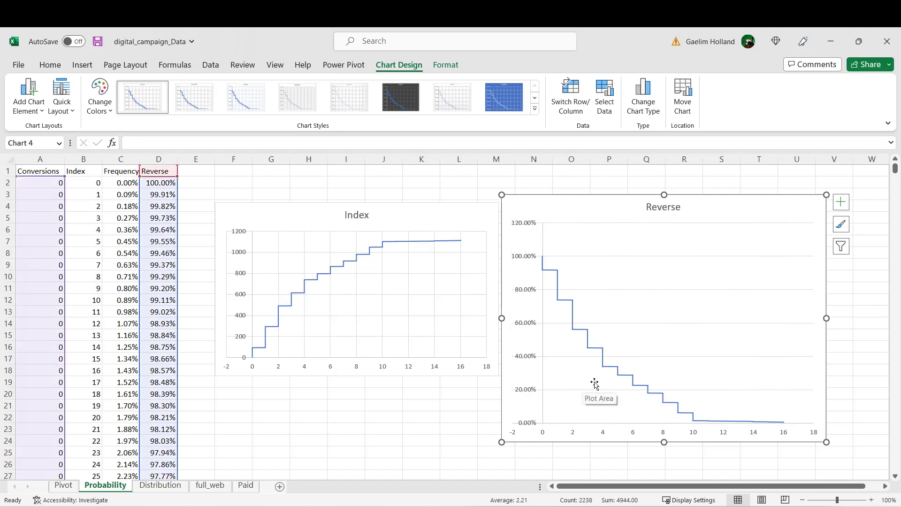
# Step: Open the plot area formatting options of the Reverse chart and move the chart nearer the data, partly over the Index chart
pyautogui.click(539, 351)
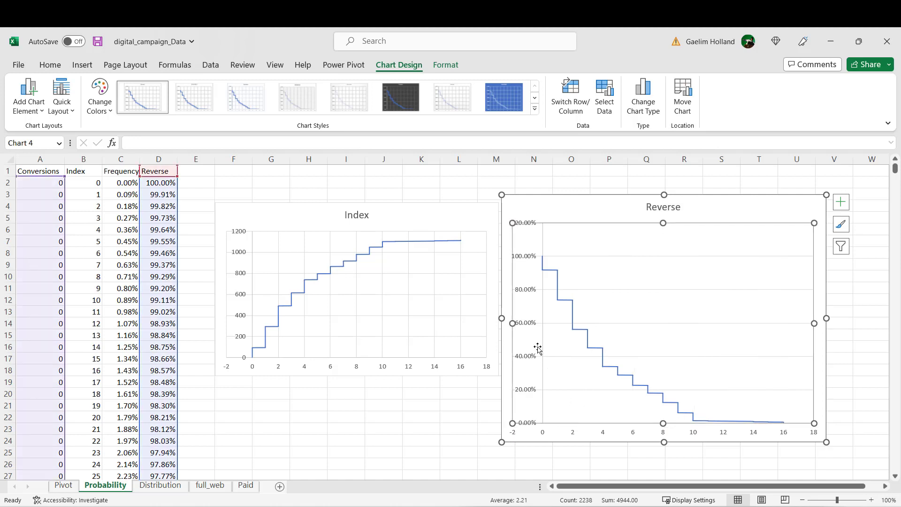
pyautogui.rightClick(534, 340)
pyautogui.click(574, 451)
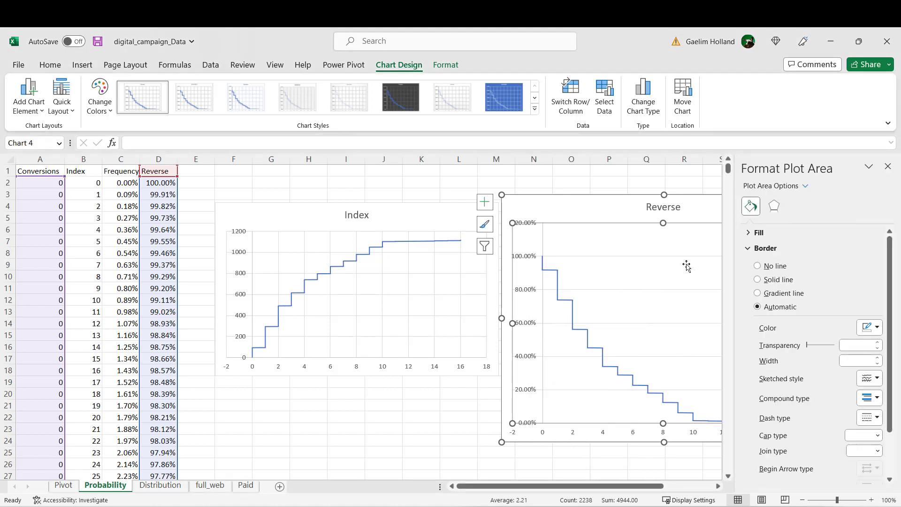
pyautogui.click(544, 197)
pyautogui.moveTo(544, 197); pyautogui.dragTo(387, 207)
# Step: Set the maximum bound of the Reverse chart's vertical axis to 1
pyautogui.click(374, 307)
pyautogui.rightClick(374, 307)
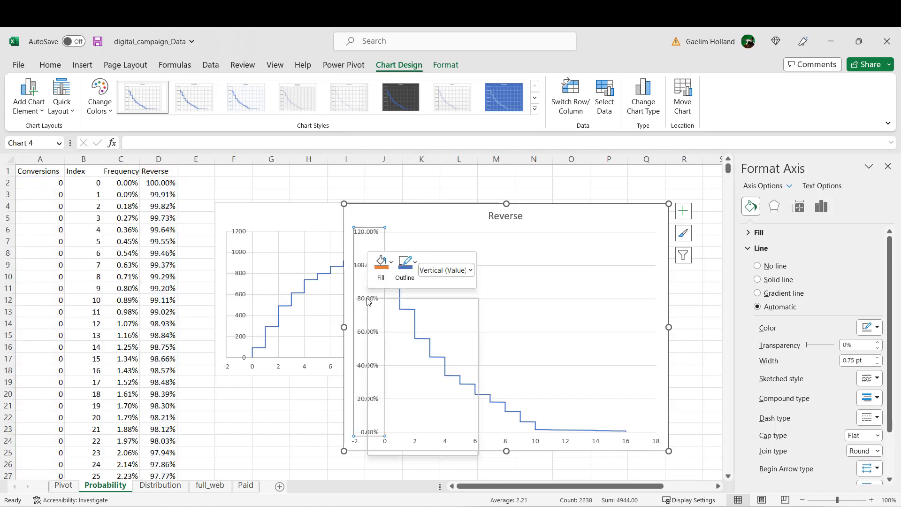
pyautogui.click(425, 448)
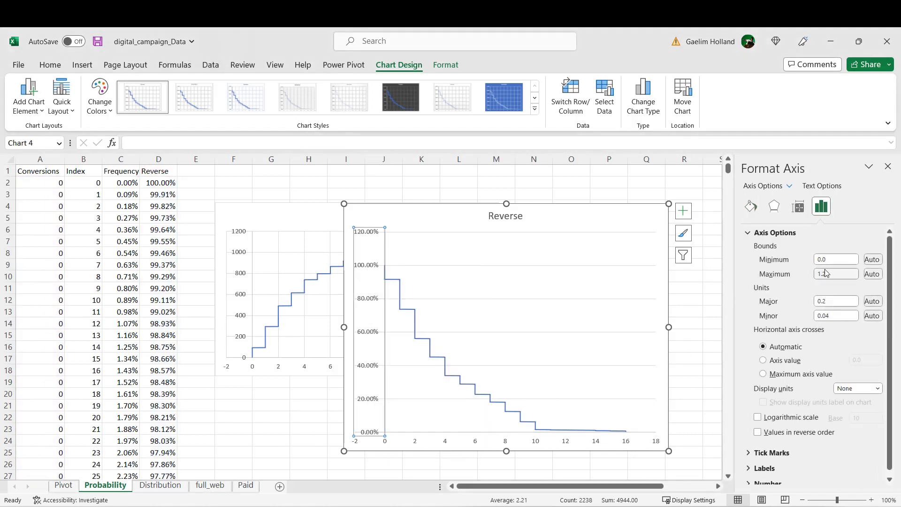
pyautogui.moveTo(826, 276); pyautogui.dragTo(817, 280)
pyautogui.write('1.')
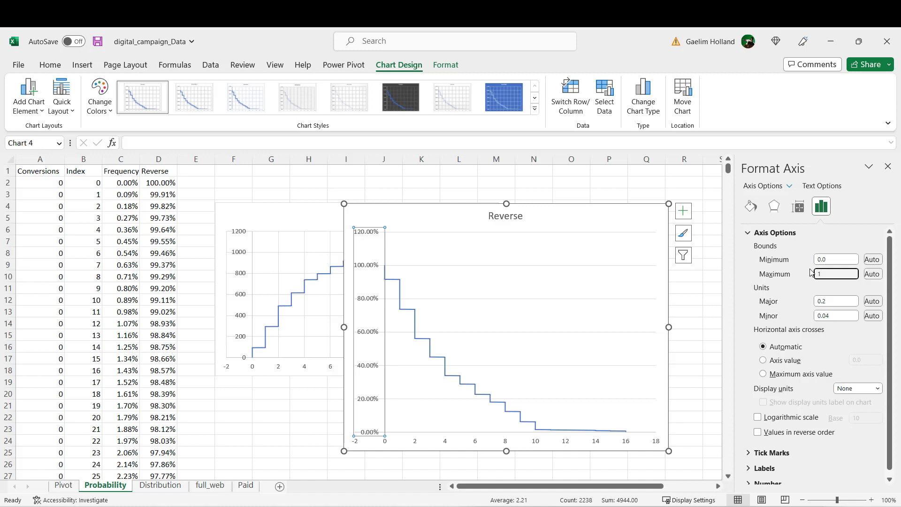
pyautogui.press('Return')
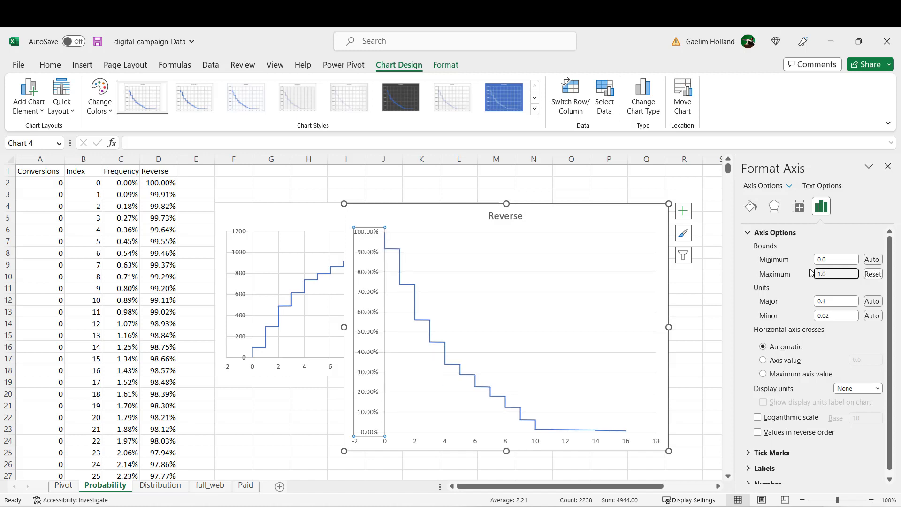
# Step: Delete the Reverse chart's horizontal gridlines and reposition the chart near the first rows of the sheet
pyautogui.click(516, 352)
pyautogui.moveTo(408, 203); pyautogui.dragTo(334, 193)
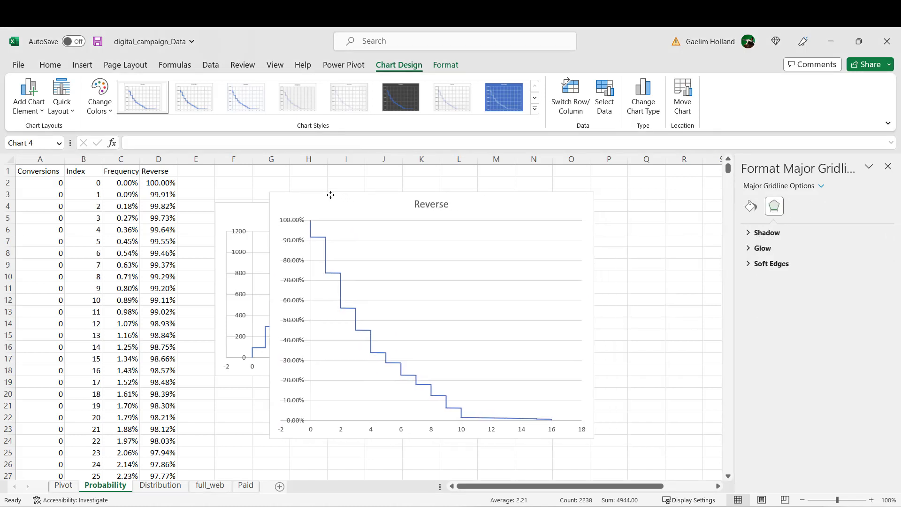
pyautogui.press('Delete')
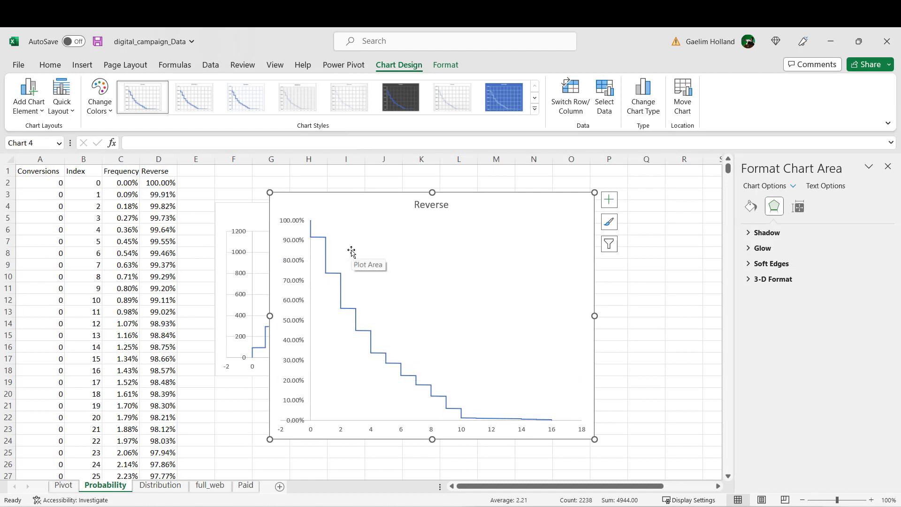
pyautogui.moveTo(358, 195); pyautogui.dragTo(401, 170)
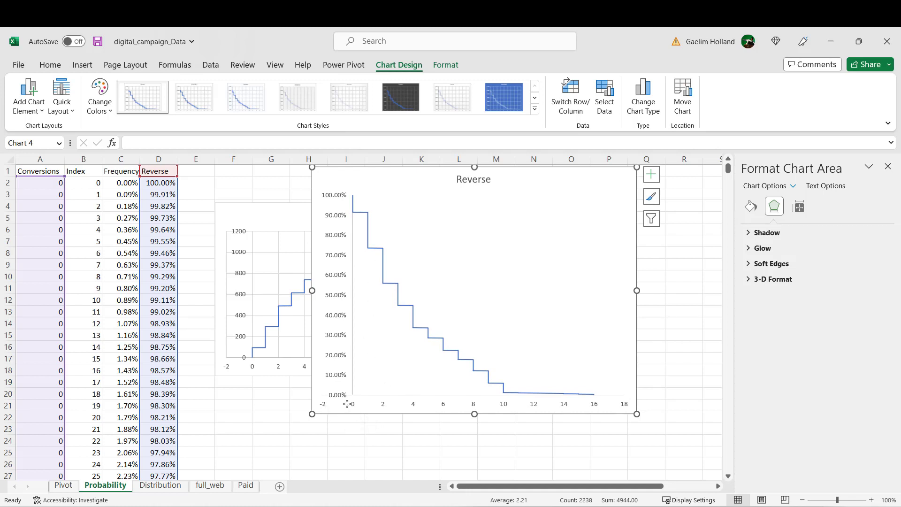
pyautogui.moveTo(421, 410); pyautogui.dragTo(422, 410)
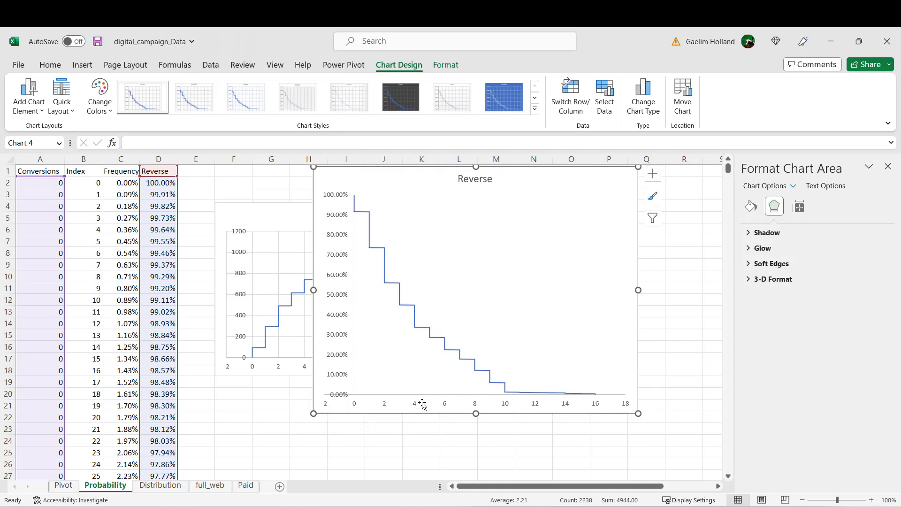
# Step: Set the minimum bound of the Reverse chart's horizontal axis to 0
pyautogui.click(508, 405)
pyautogui.rightClick(510, 408)
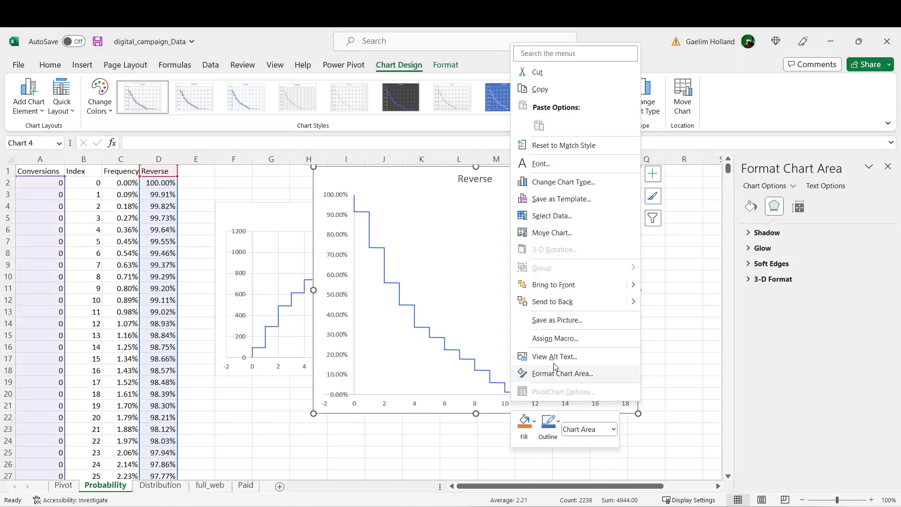
pyautogui.click(458, 402)
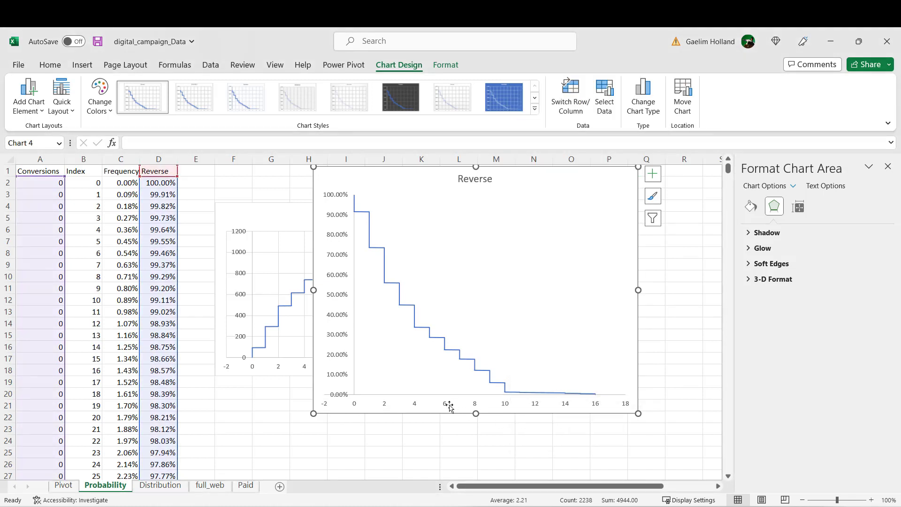
pyautogui.rightClick(442, 404)
pyautogui.click(485, 396)
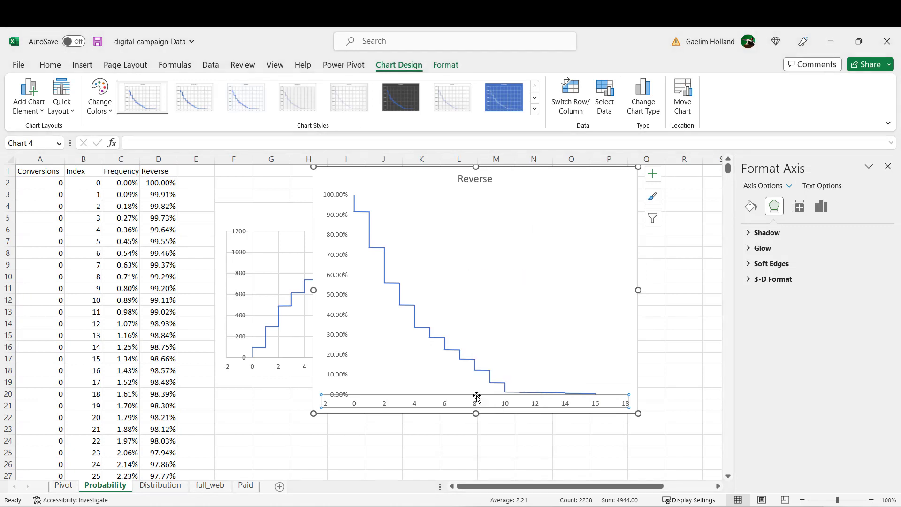
pyautogui.moveTo(835, 261); pyautogui.dragTo(805, 259)
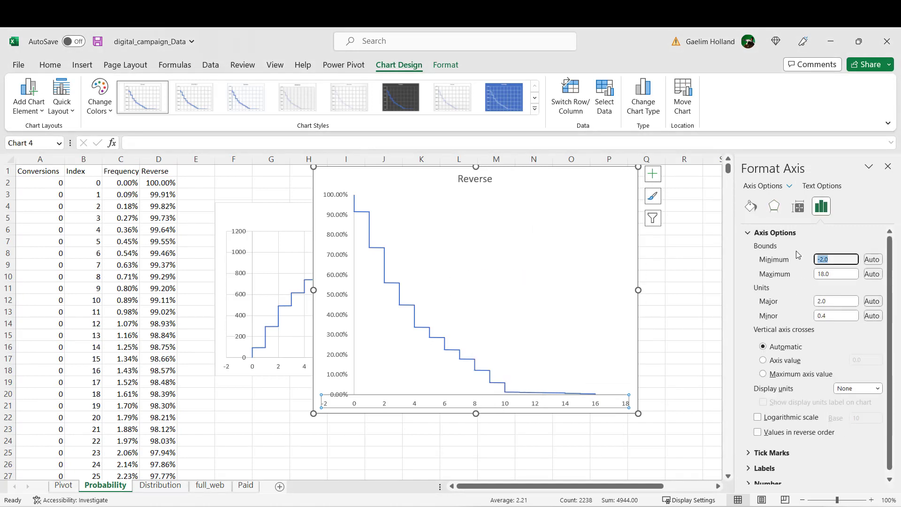
pyautogui.write('0')
pyautogui.press('Return')
pyautogui.click(458, 440)
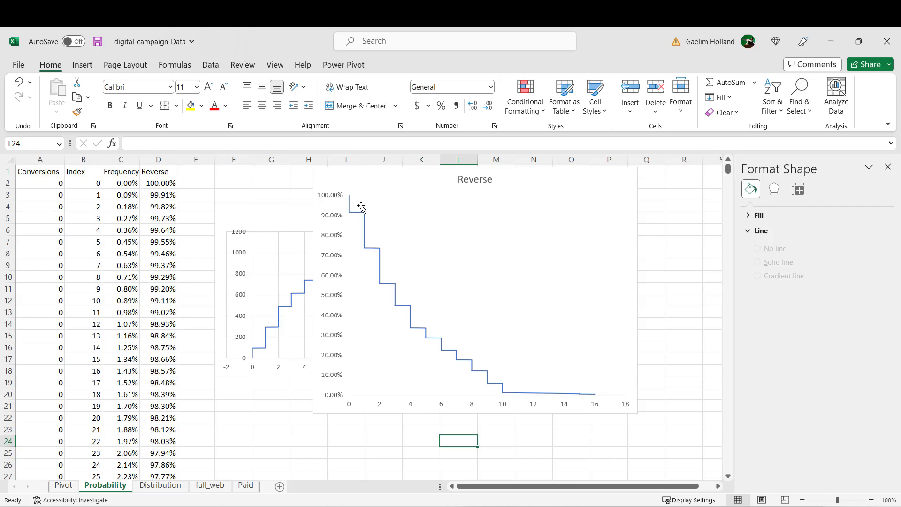
# Step: Move the Reverse chart off the Index chart and delete the Index chart
pyautogui.moveTo(381, 186); pyautogui.dragTo(330, 203)
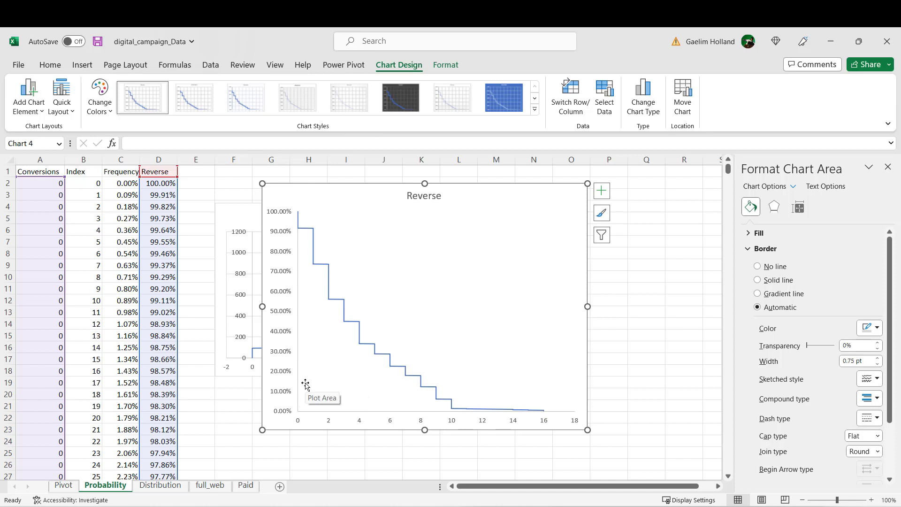
pyautogui.click(240, 378)
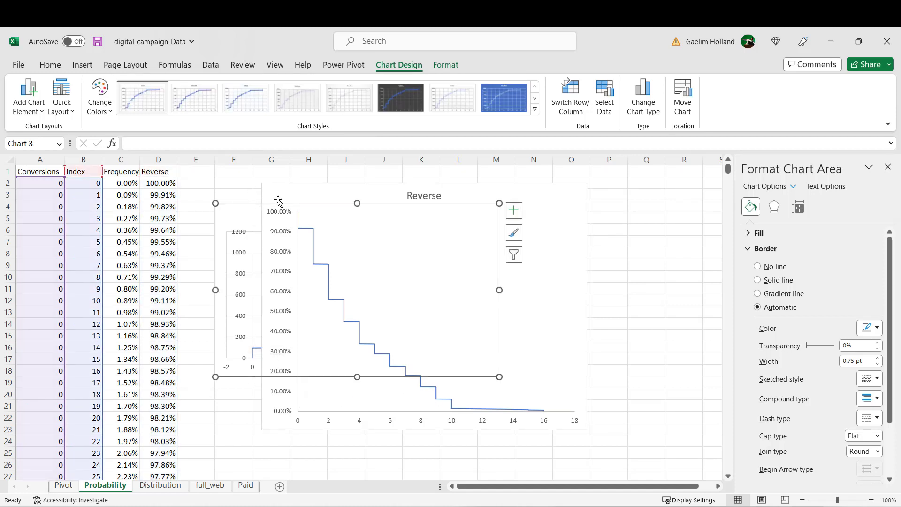
pyautogui.click(294, 187)
pyautogui.moveTo(294, 187); pyautogui.dragTo(466, 228)
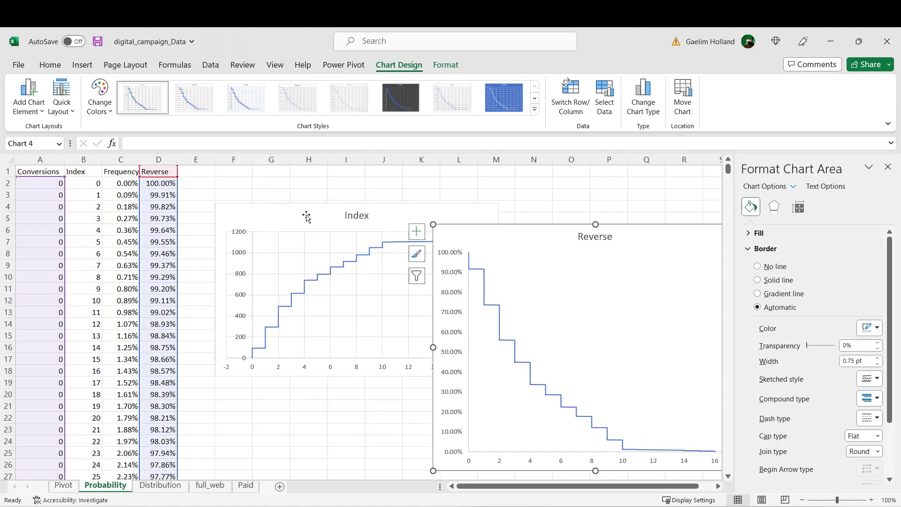
pyautogui.click(306, 215)
pyautogui.press('Delete')
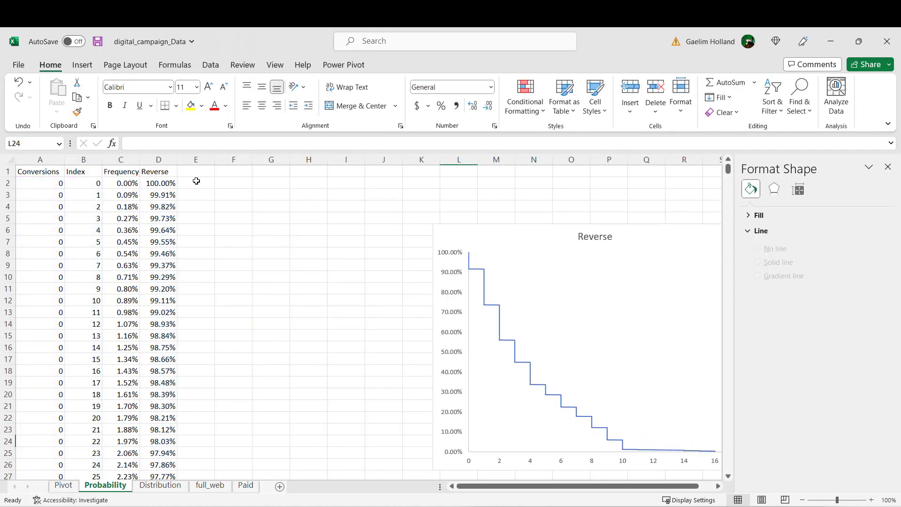
# Step: Insert a scatter chart with lines that plots the Frequency column against the Conversions column on the Probability sheet
pyautogui.click(123, 162)
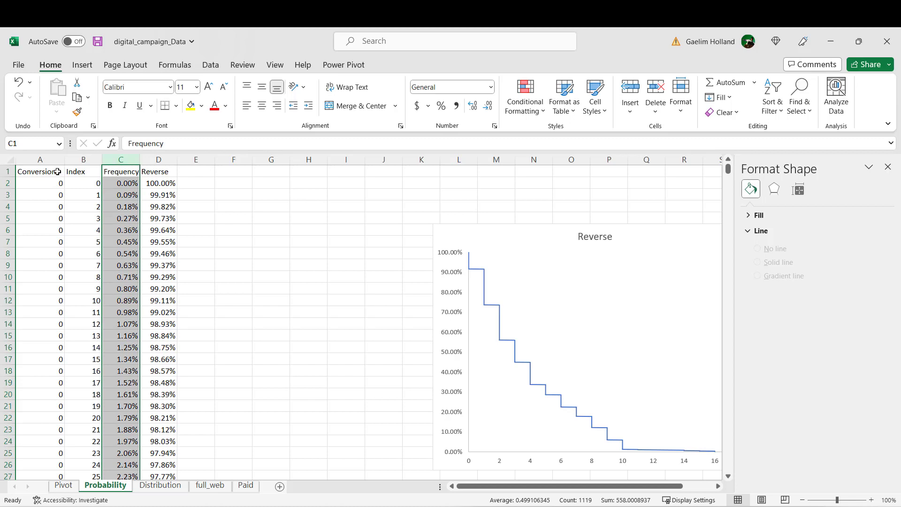
pyautogui.keyDown('ctrl'); pyautogui.click(49, 160); pyautogui.keyUp('ctrl')
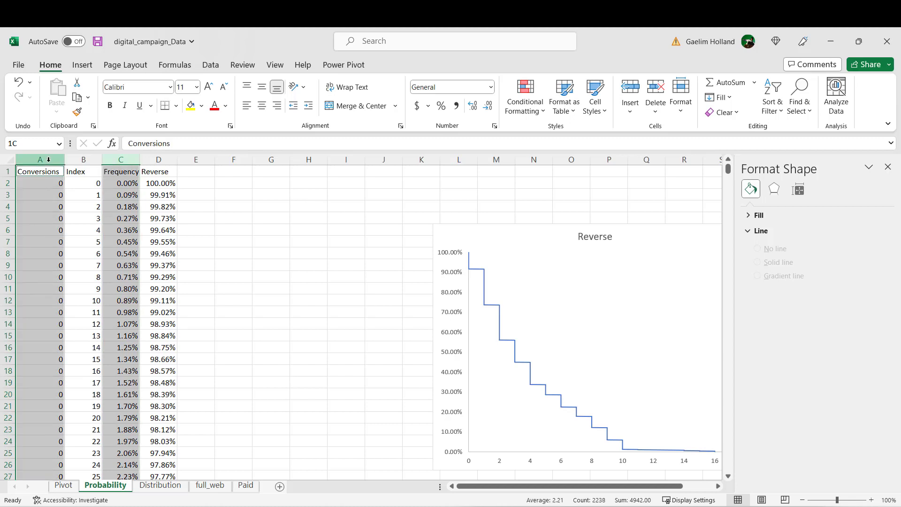
pyautogui.click(82, 65)
pyautogui.click(324, 98)
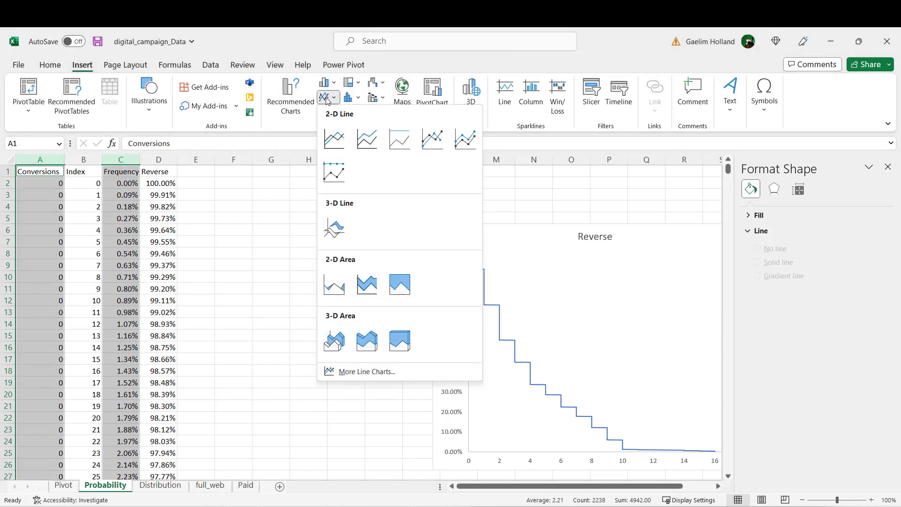
pyautogui.click(242, 225)
pyautogui.click(351, 112)
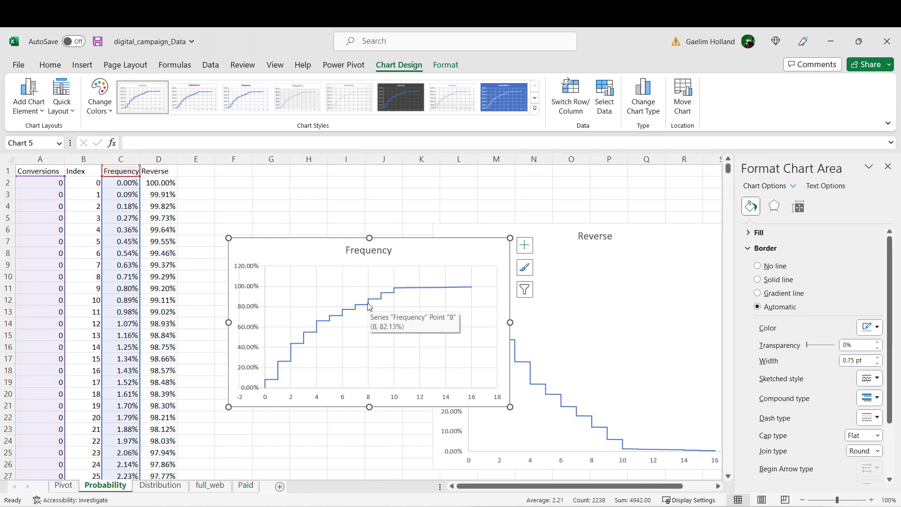
pyautogui.moveTo(368, 309)
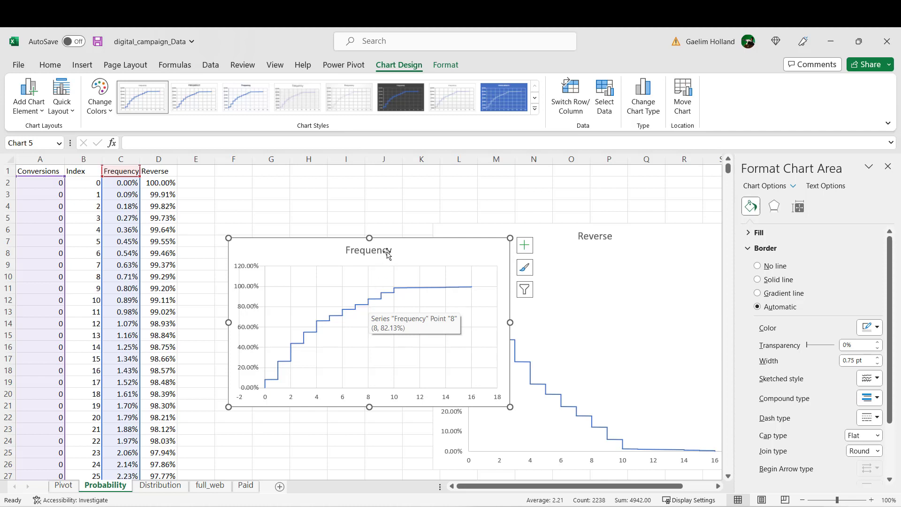
# Step: Arrange the Frequency and Reverse charts side by side, shrinking the Reverse chart to about the Frequency chart's height
pyautogui.moveTo(410, 247); pyautogui.dragTo(316, 214)
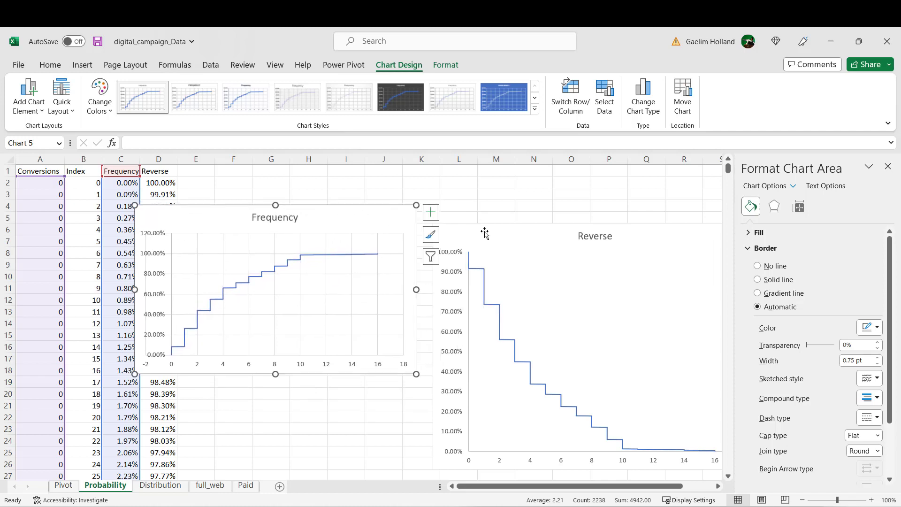
pyautogui.moveTo(483, 232); pyautogui.dragTo(483, 195)
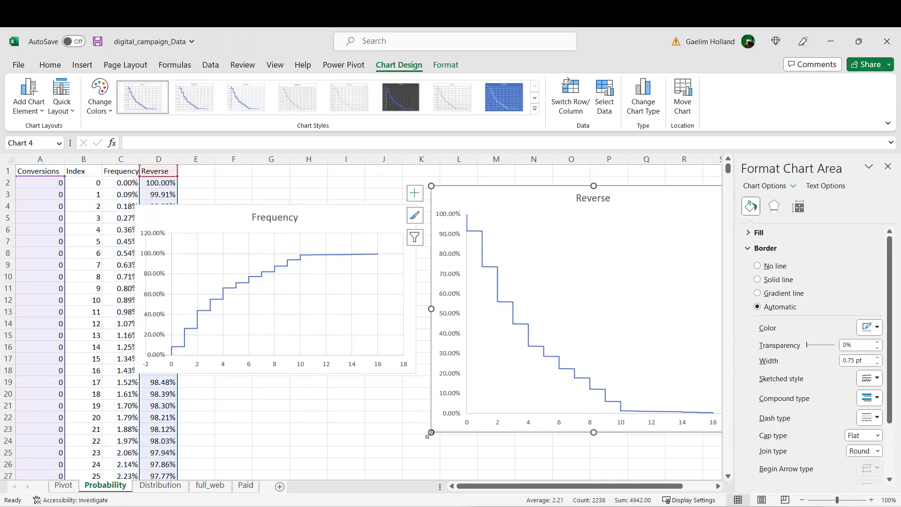
pyautogui.moveTo(432, 432); pyautogui.dragTo(440, 370)
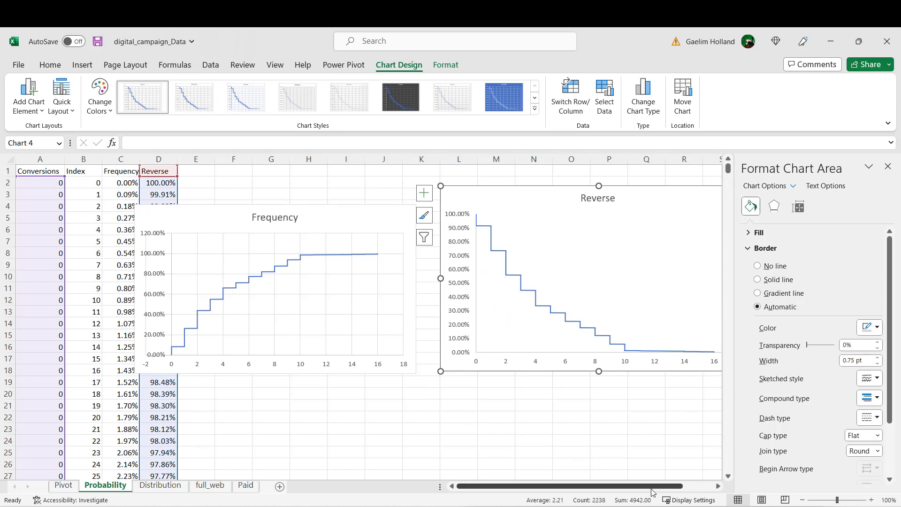
# Step: Switch to the Notepad list of analysis questions to review the one about more than 8 conversions a day
pyautogui.hotkey('alt', 'Tab')
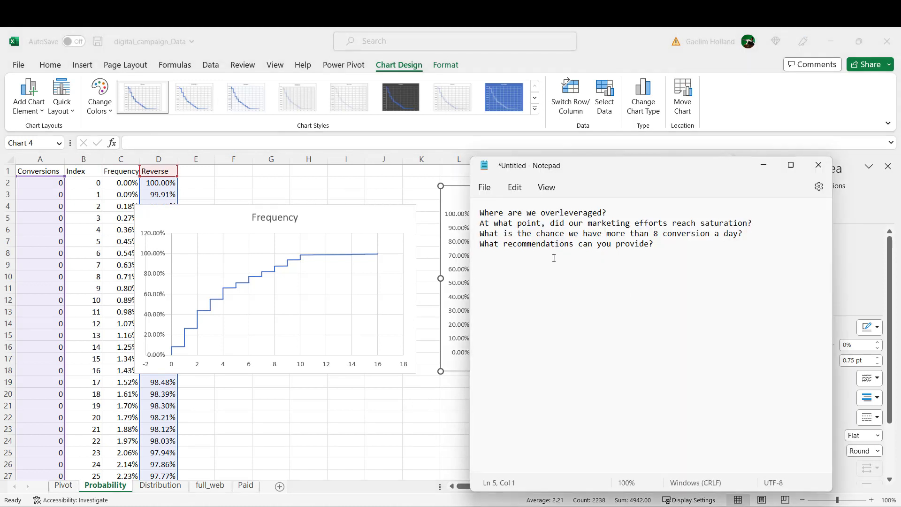